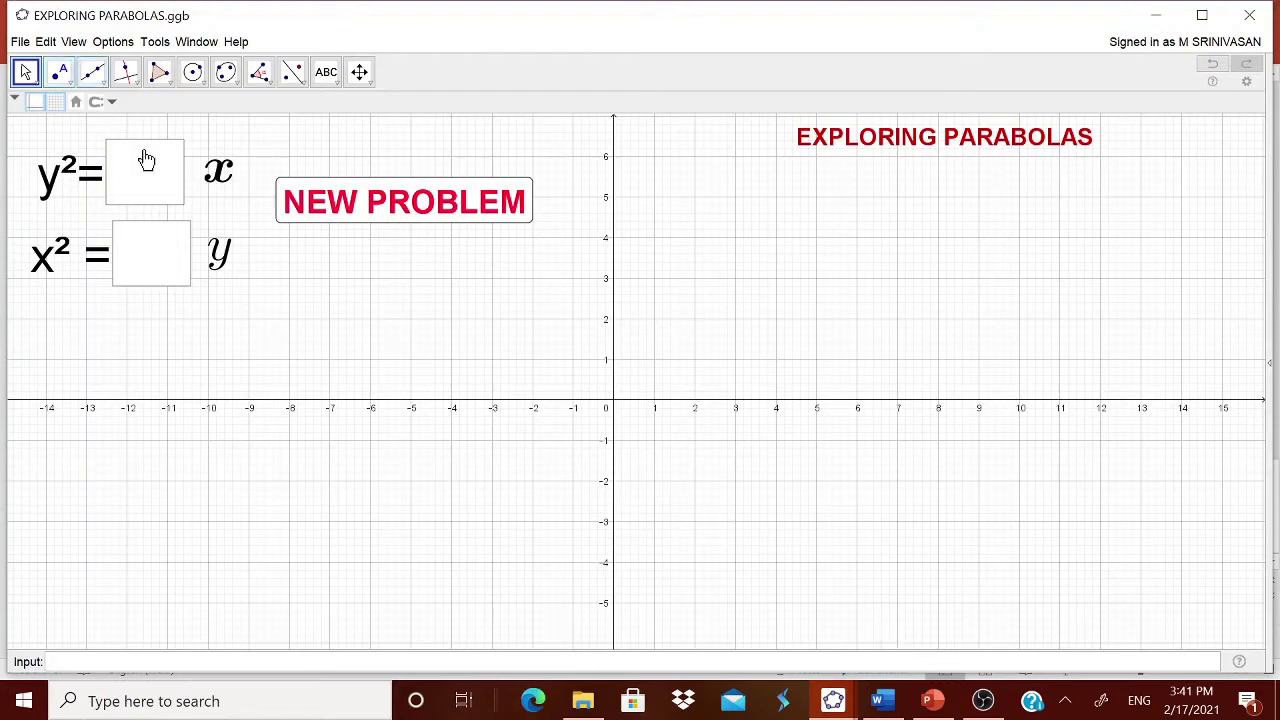
Enter 16 as the coefficient of x in the y² equation to plot the parabola y² = 16x
left_click(166, 192)
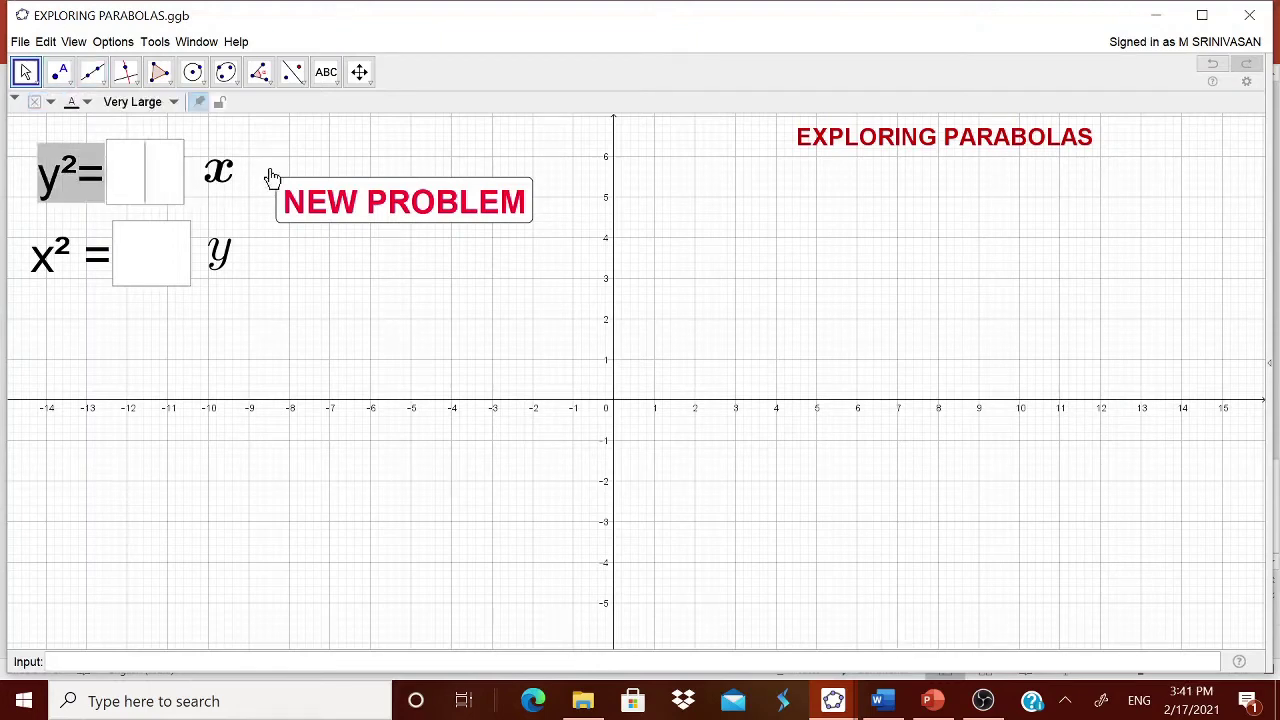
type("16")
key("Return")
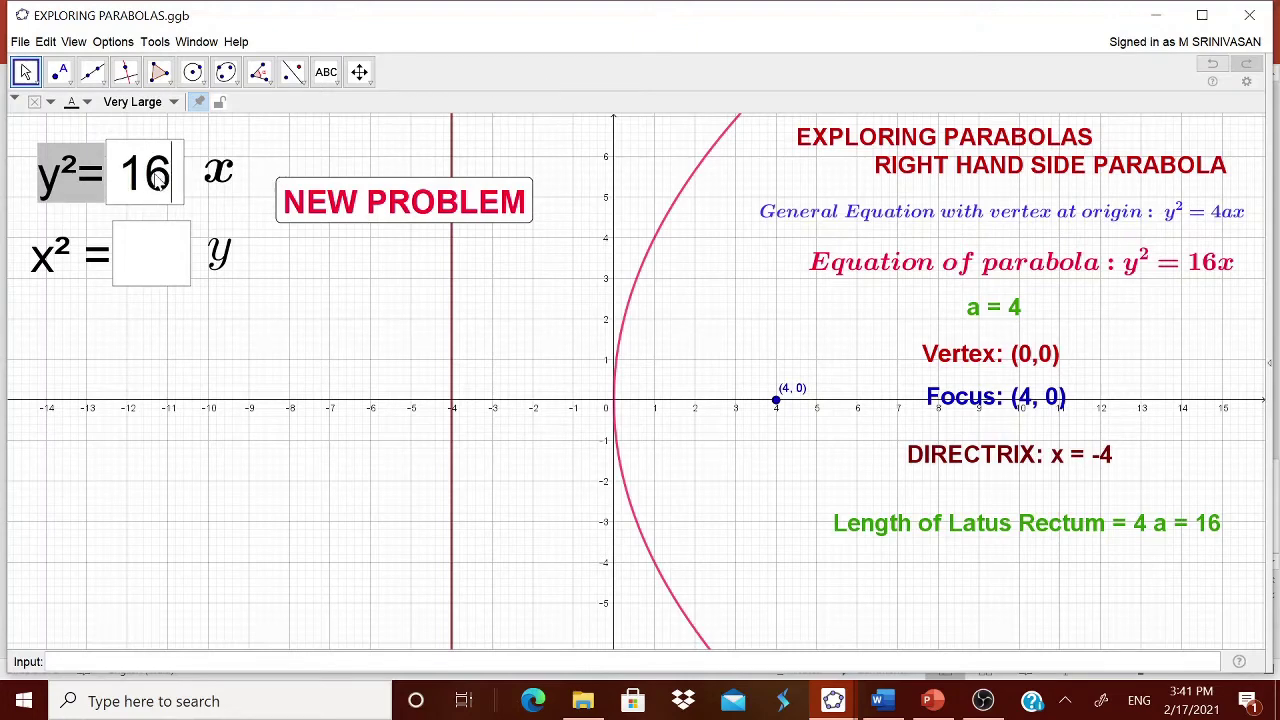
Replace the coefficient in the y² equation with -20 to plot the parabola y² = -20x
left_click_drag(166, 180, 126, 178)
type("-20")
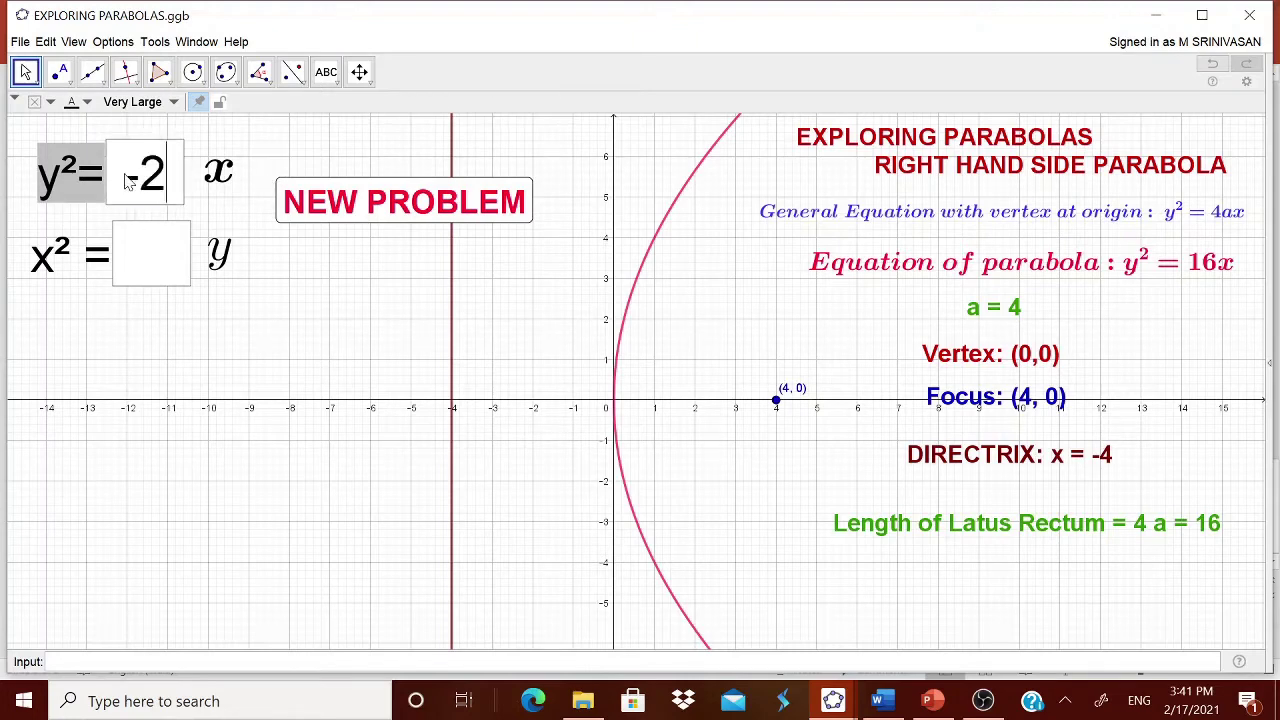
key("Return")
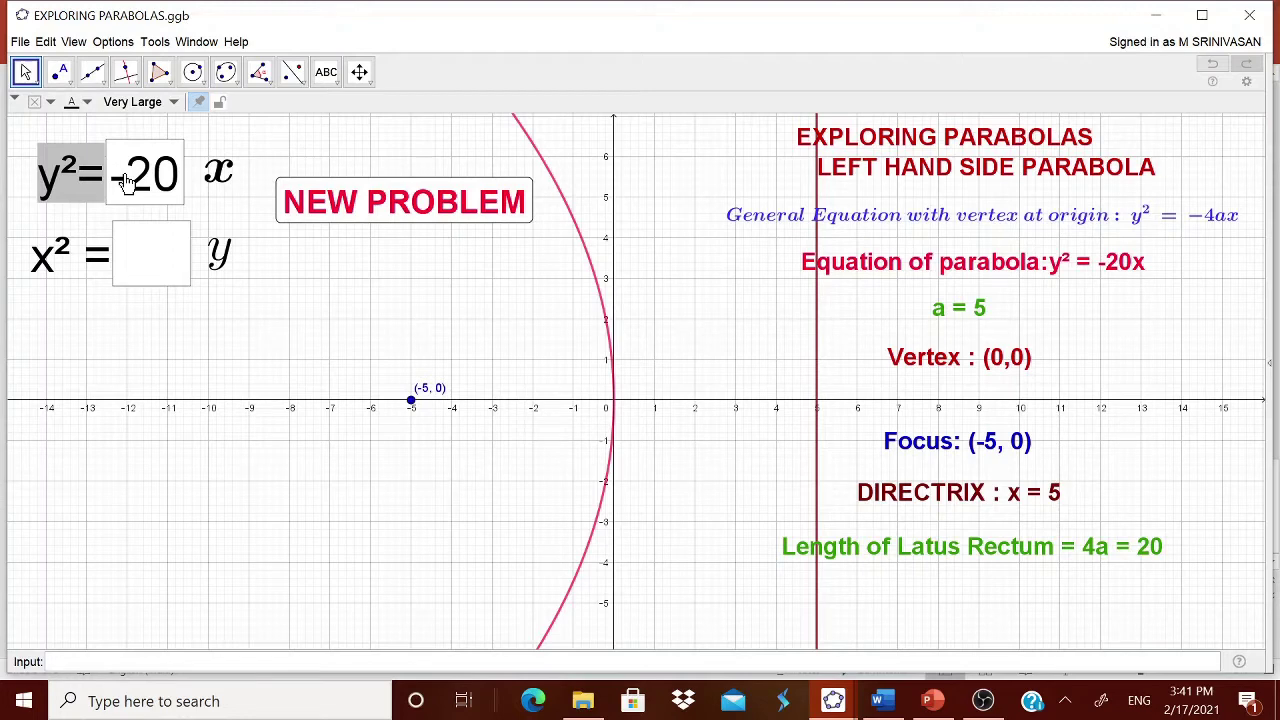
Reset the worksheet for a new problem and enter 12 as the coefficient of y in the x² equation
left_click(308, 216)
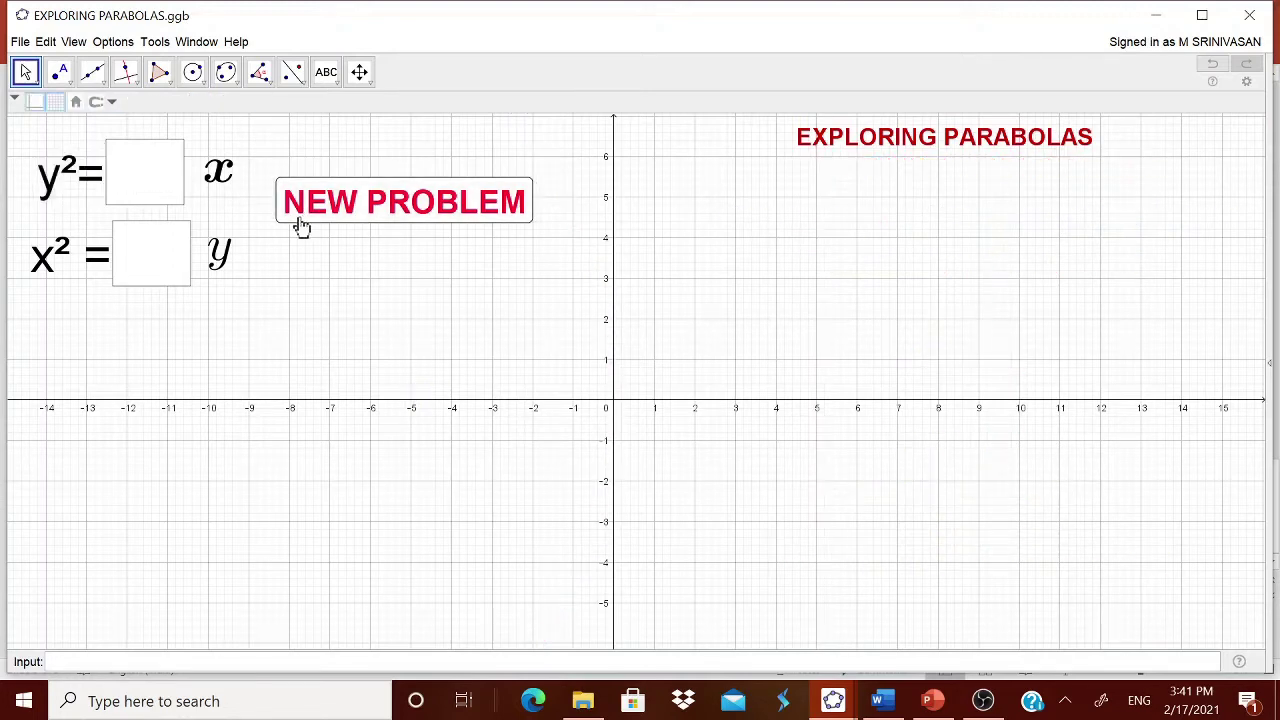
left_click(150, 262)
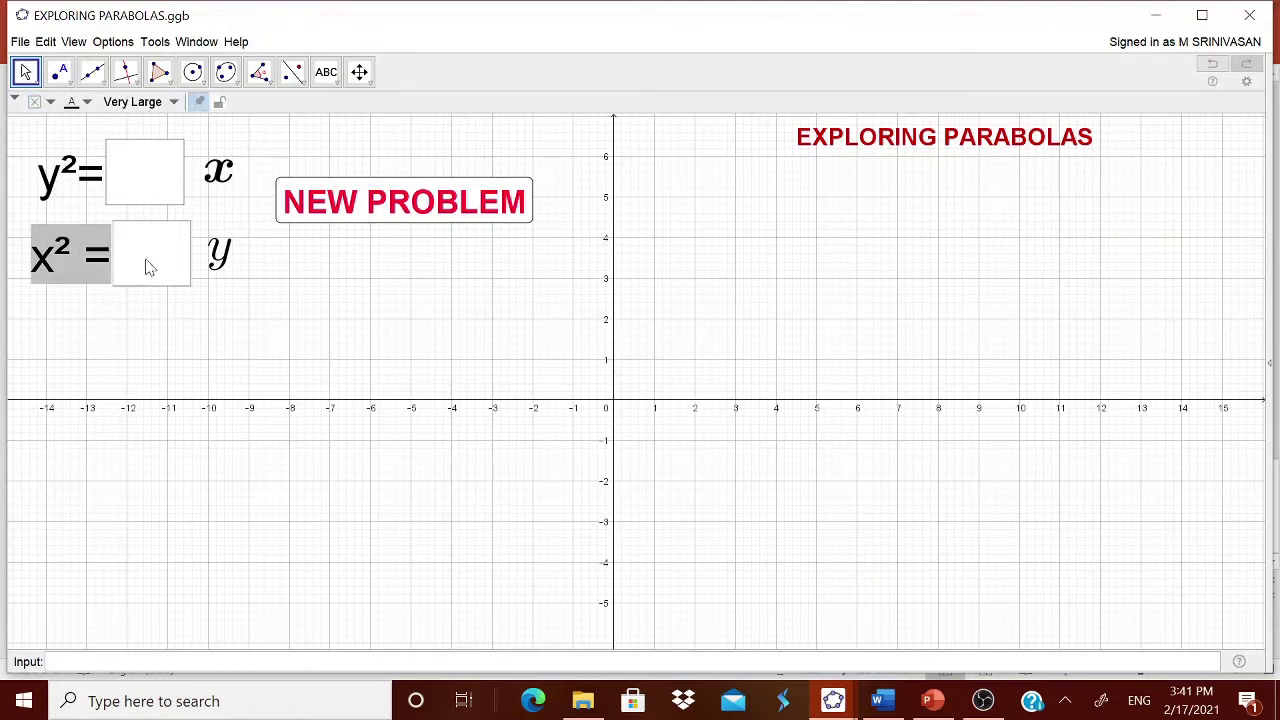
type("12")
key("Return")
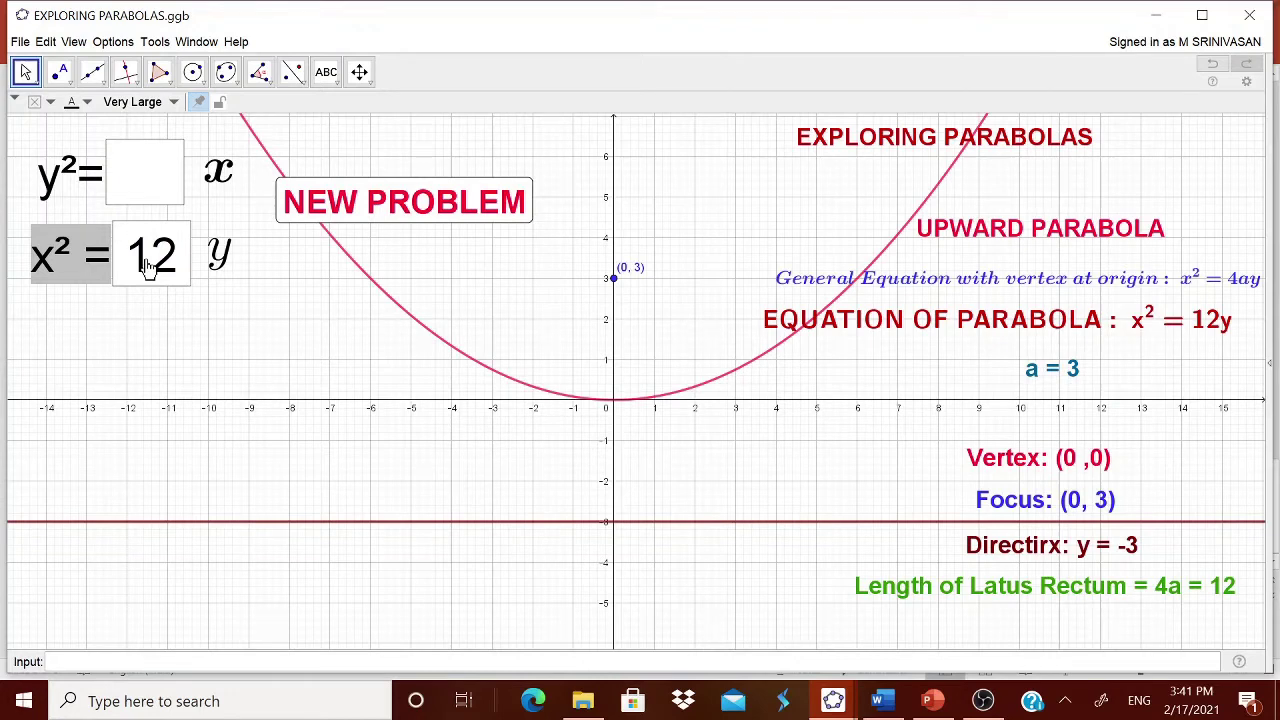
Replace the coefficient in the x² equation with -20 to plot the parabola x² = -20y
left_click_drag(178, 262, 135, 262)
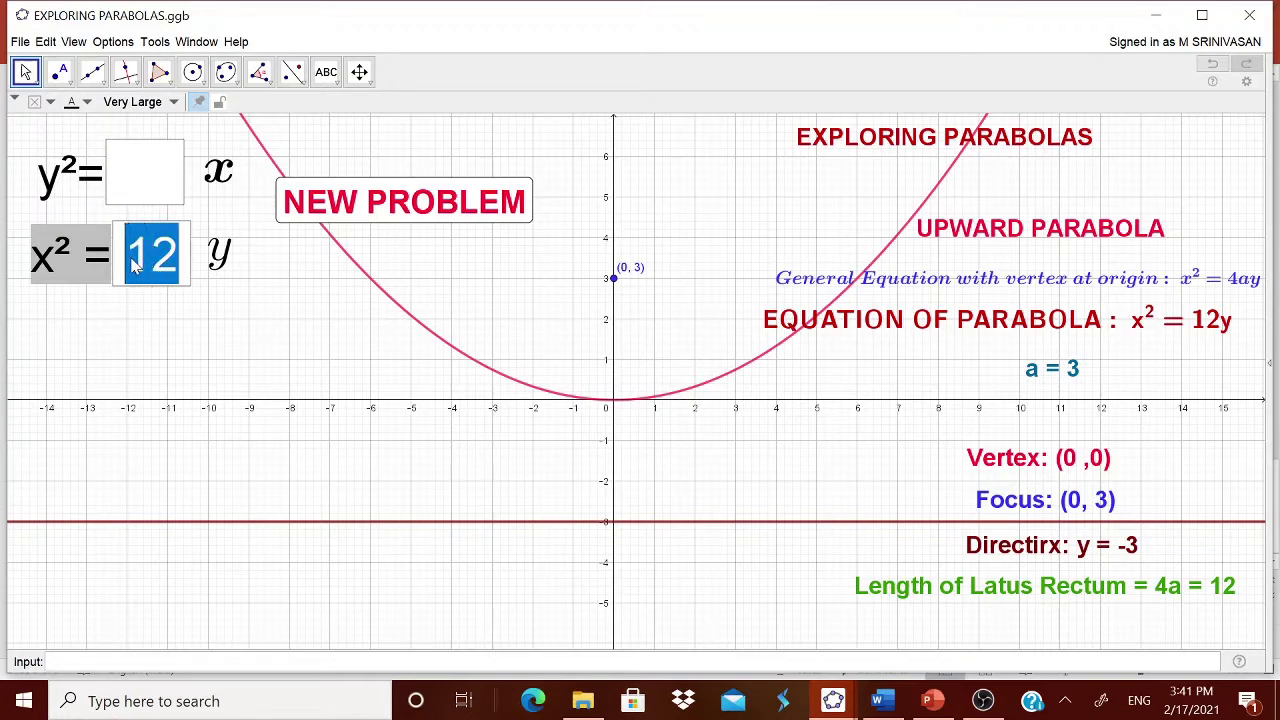
type("-")
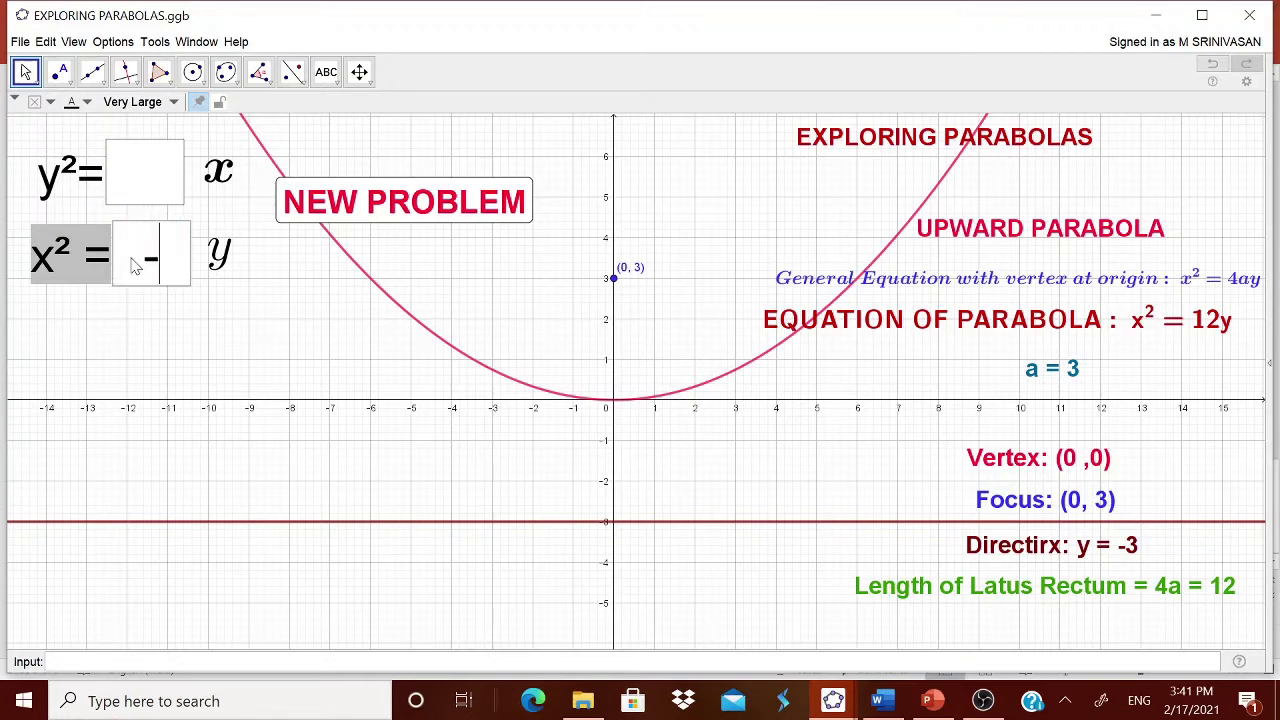
type("20")
key("Return")
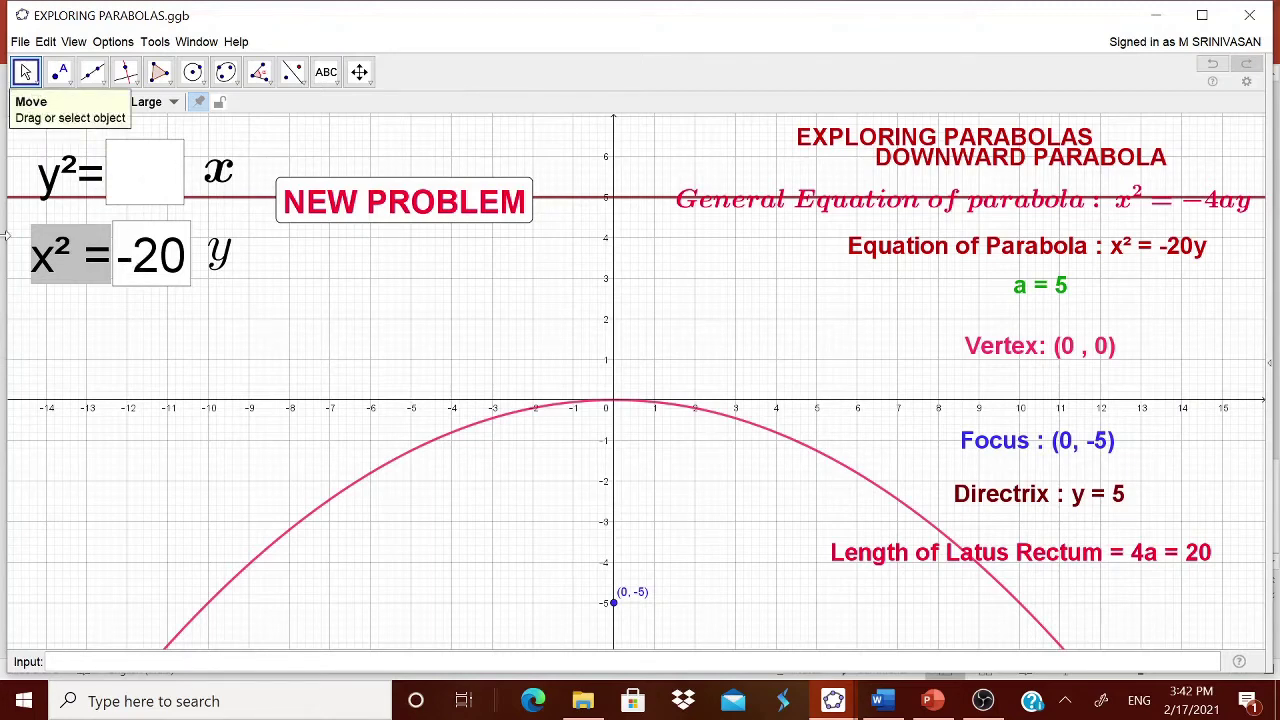
Switch to the blank GeoGebra Classic 5 window and place the text "EXPLORING PARABOLAS" at the top of the first quadrant
left_click(1155, 15)
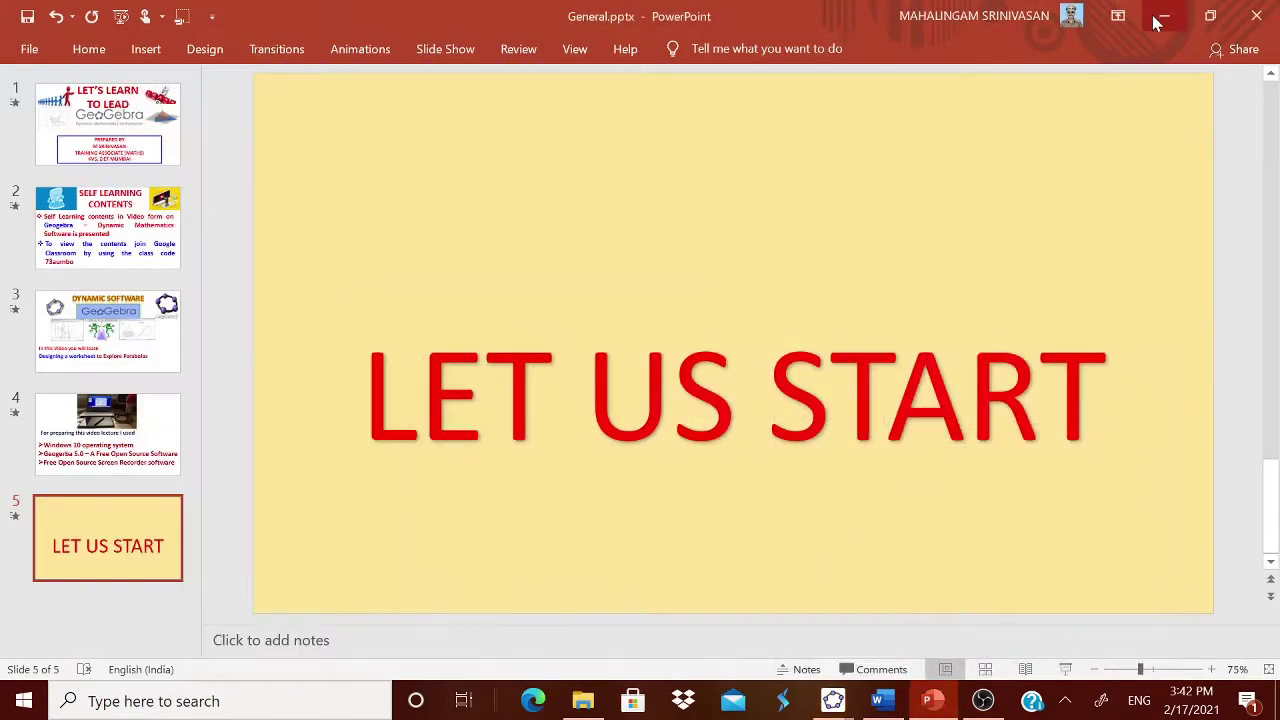
left_click(908, 651)
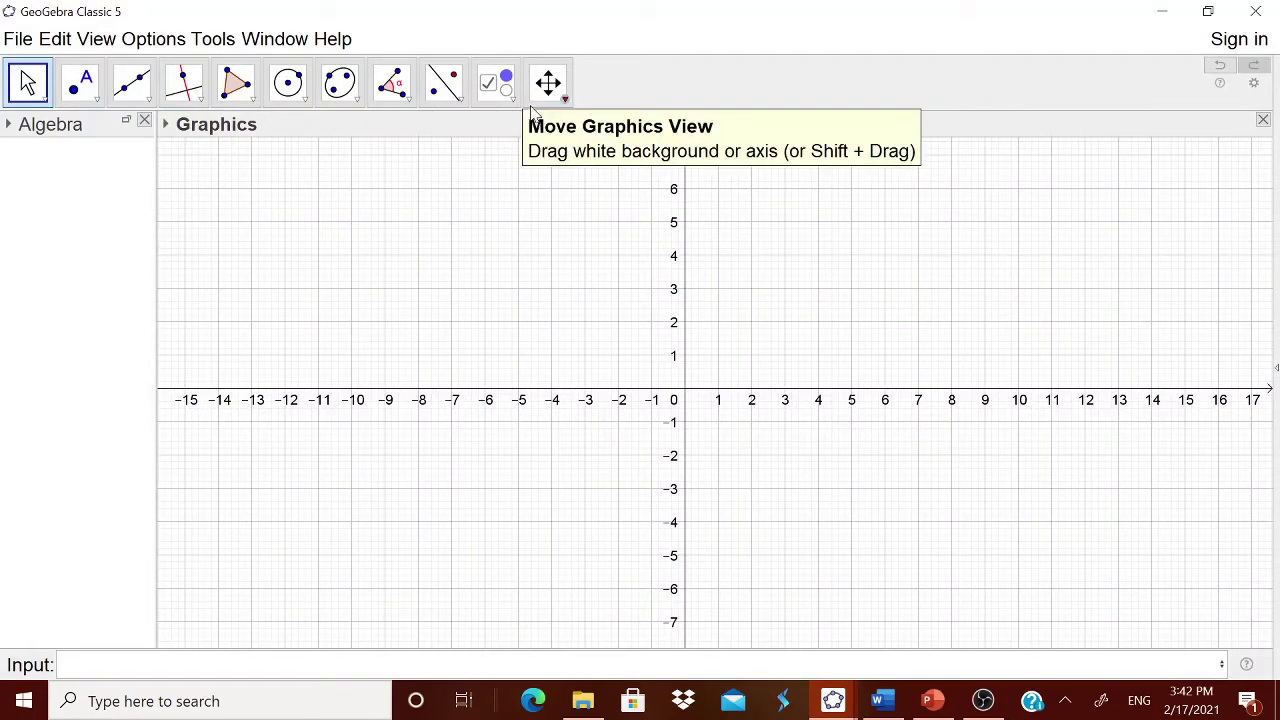
left_click(500, 88)
left_click(525, 172)
left_click(843, 218)
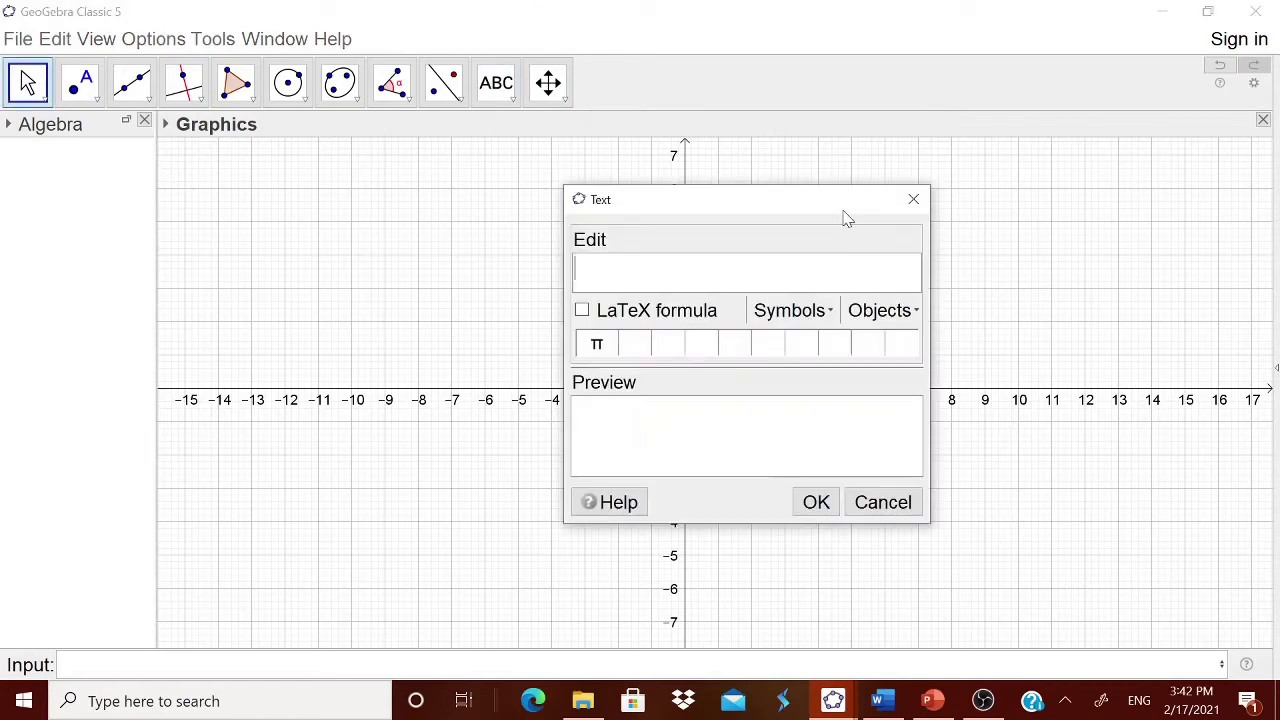
type("EXPLO")
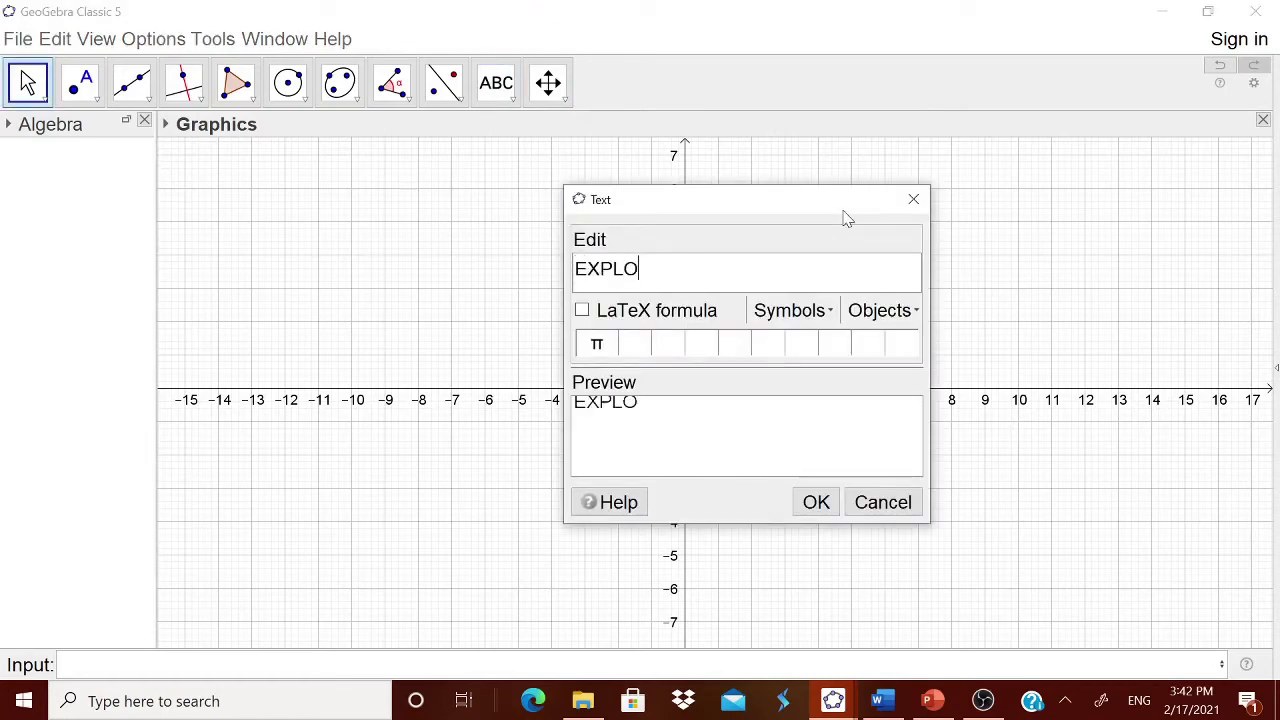
type("RING PARA")
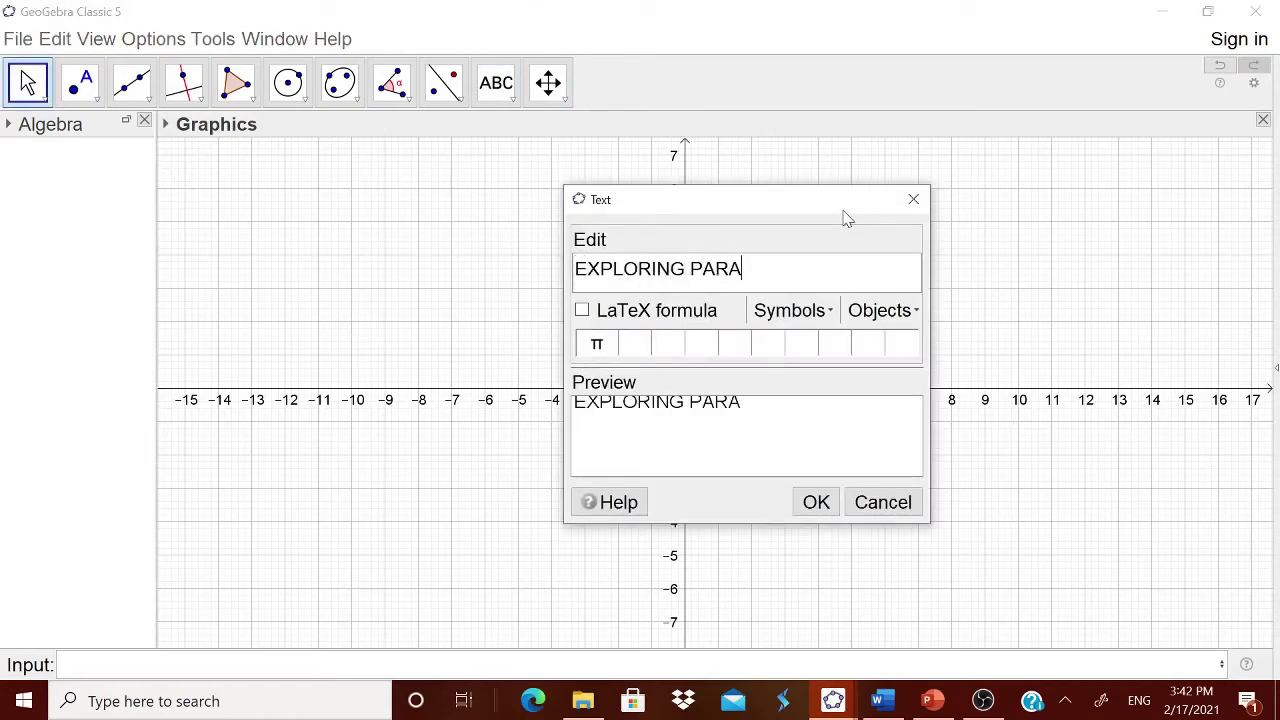
type("BOLAS")
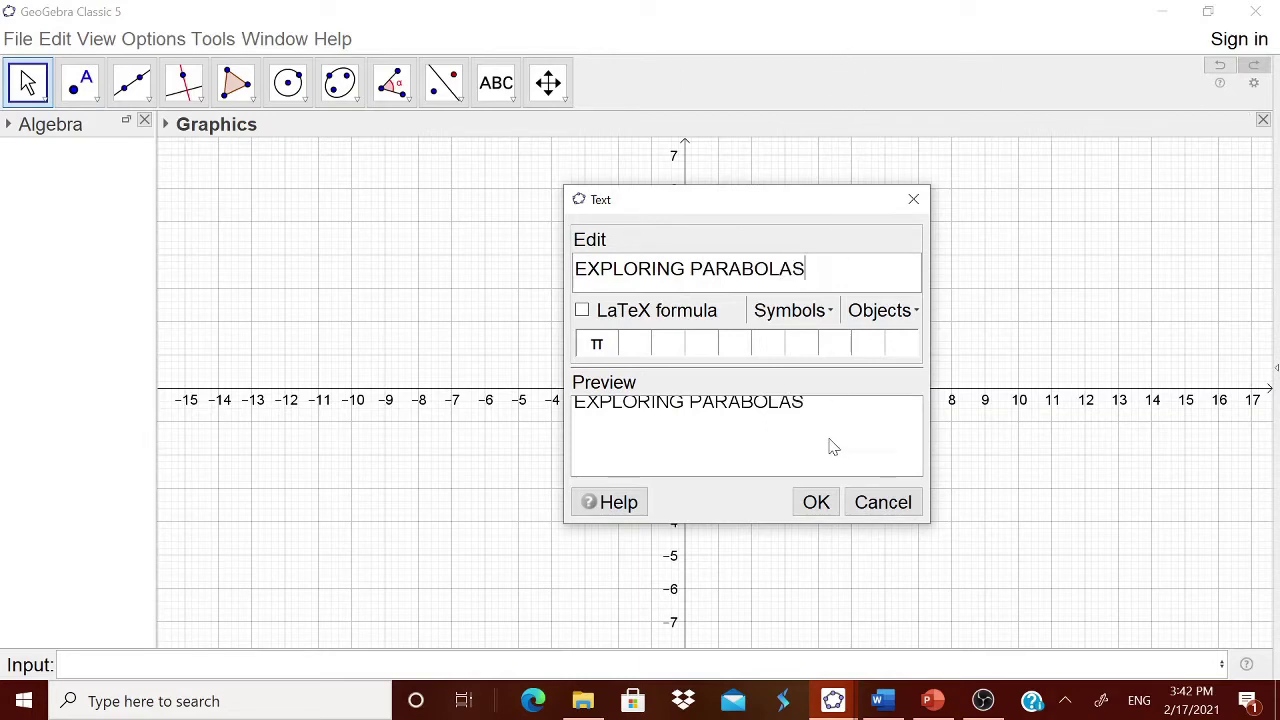
left_click(816, 502)
left_click_drag(883, 224, 865, 180)
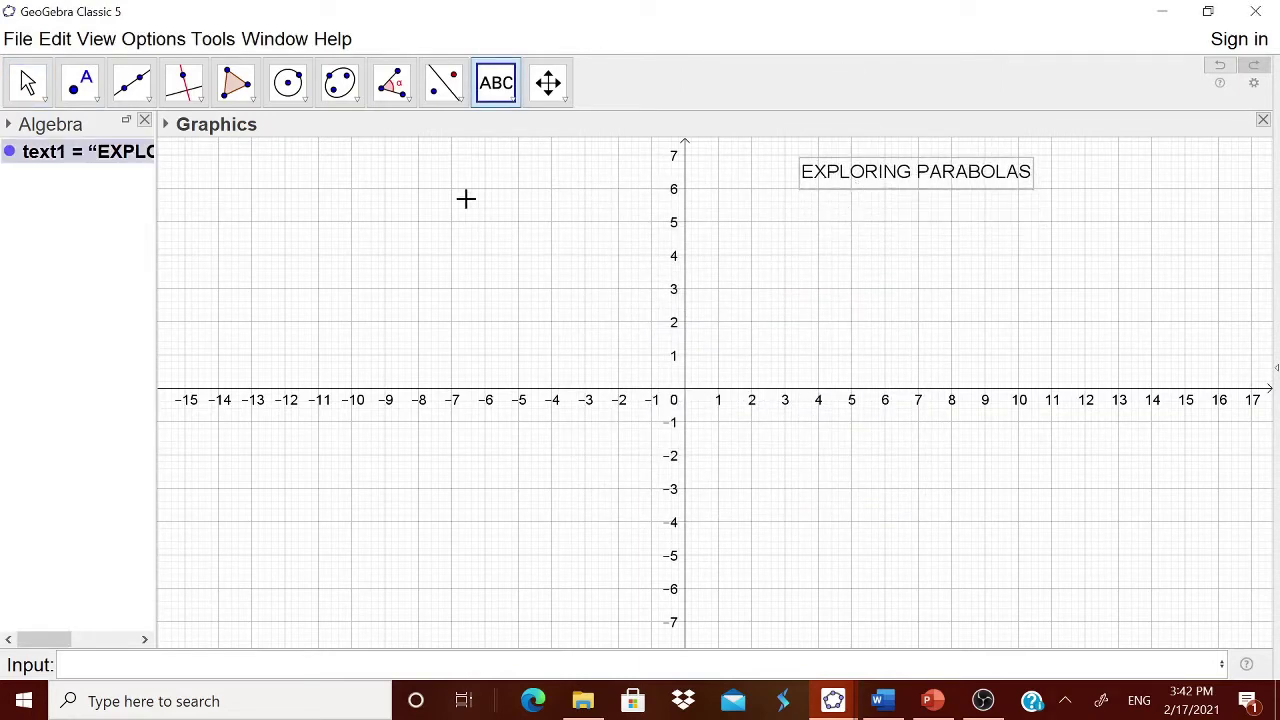
Create a number slider a in the second quadrant with minimum -40, maximum 40 and increment 1
left_click(514, 102)
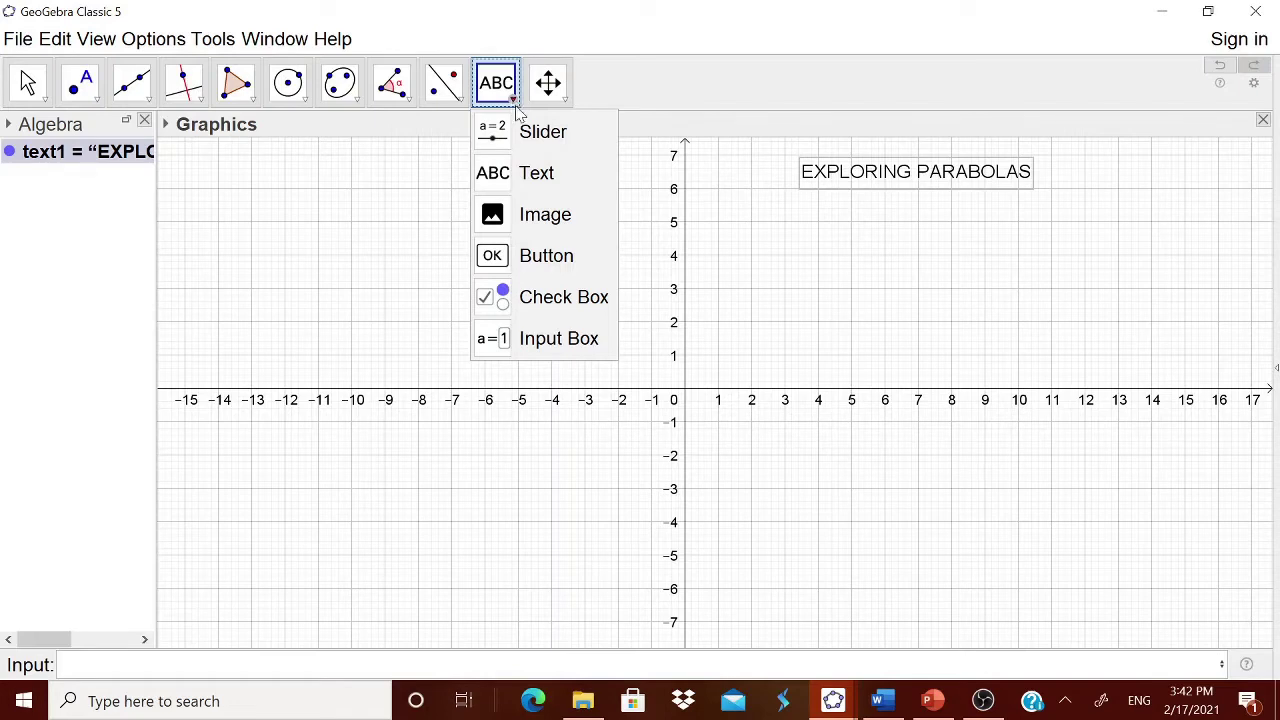
left_click(520, 131)
left_click(466, 196)
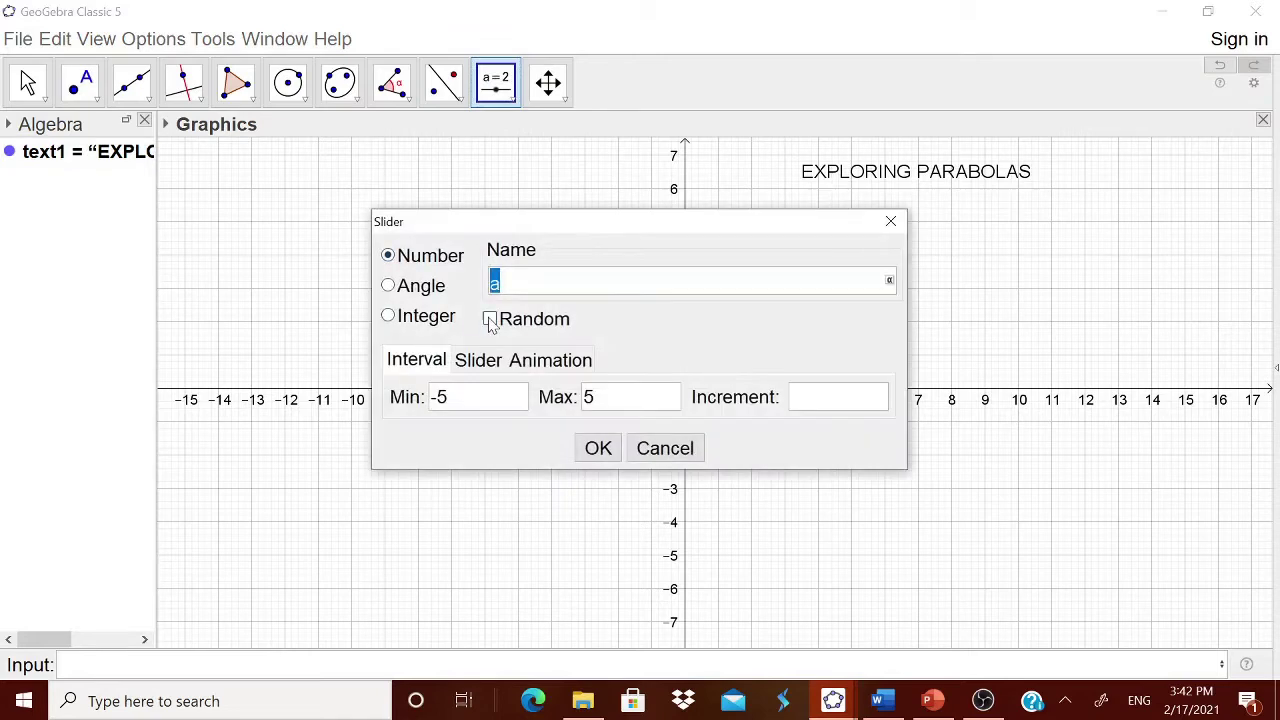
left_click(450, 402)
key("Delete")
type("40")
left_click(601, 401)
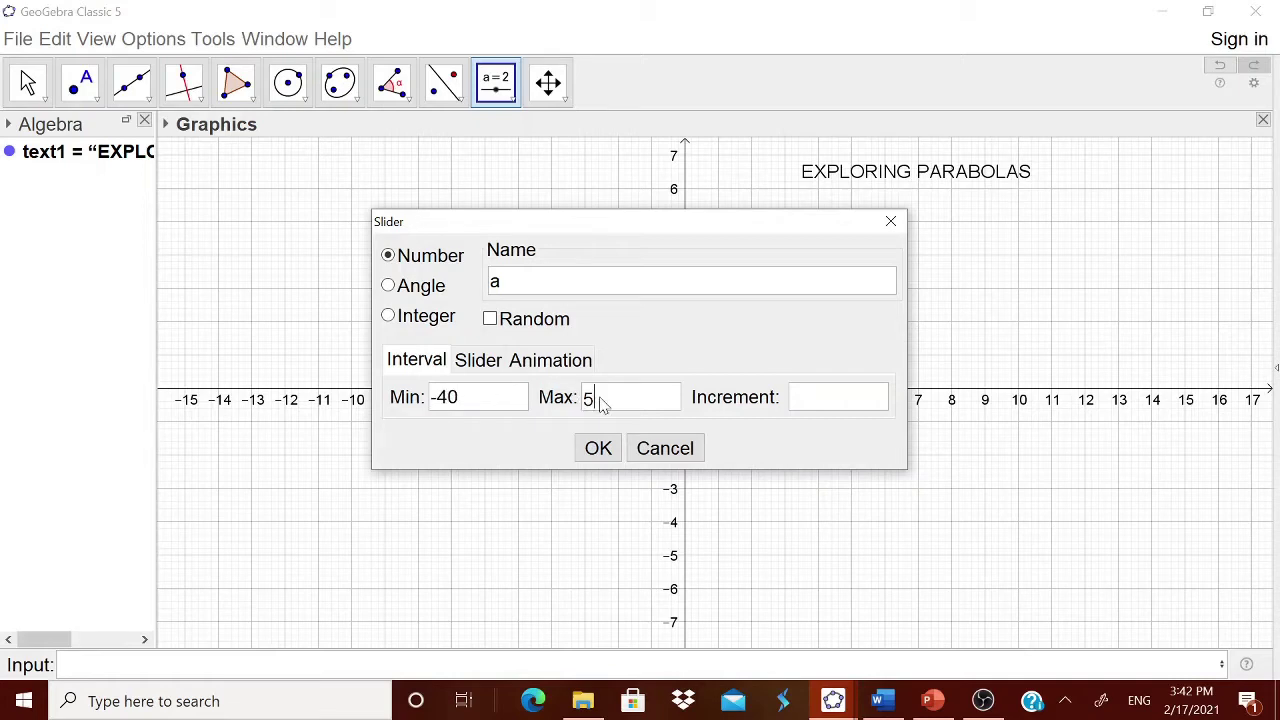
key("BackSpace")
type("40")
left_click(805, 413)
type("1")
left_click(598, 448)
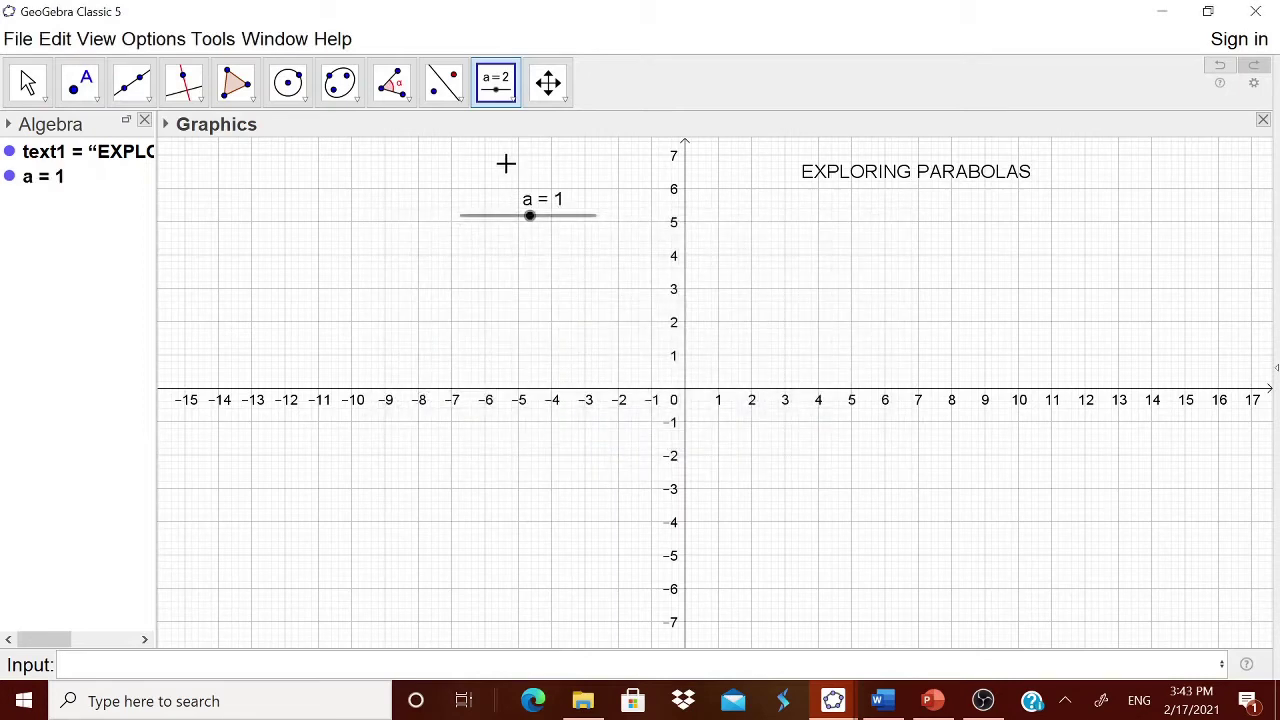
Create a second number slider b below slider a with minimum -40, maximum 40 and increment 1
left_click(506, 98)
left_click(535, 150)
left_click(529, 328)
left_click(447, 405)
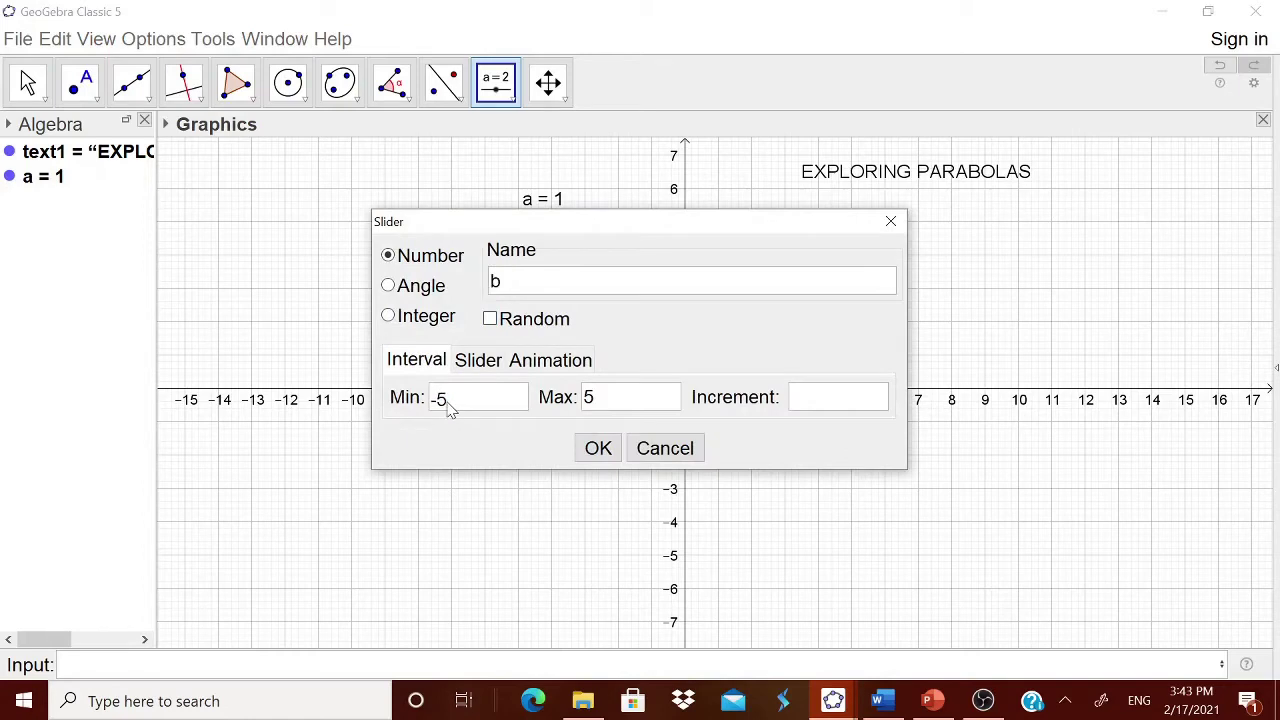
key("BackSpace")
type("30")
key("BackSpace")
key("BackSpace")
type("40")
left_click(620, 405)
key("BackSpace")
type("40")
left_click(816, 412)
type("1")
left_click(598, 447)
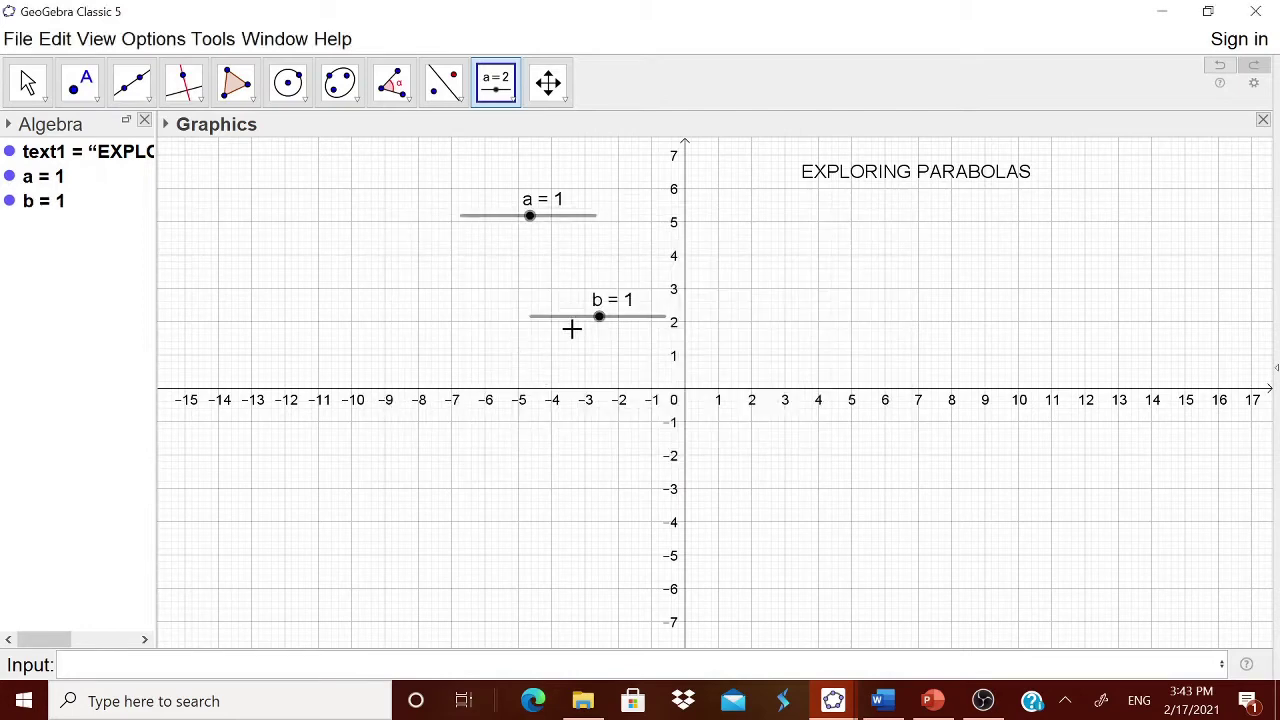
Place sliders b and a side by side near the top of the second quadrant and set a to 8 and b to 19
left_click_drag(562, 323, 277, 195)
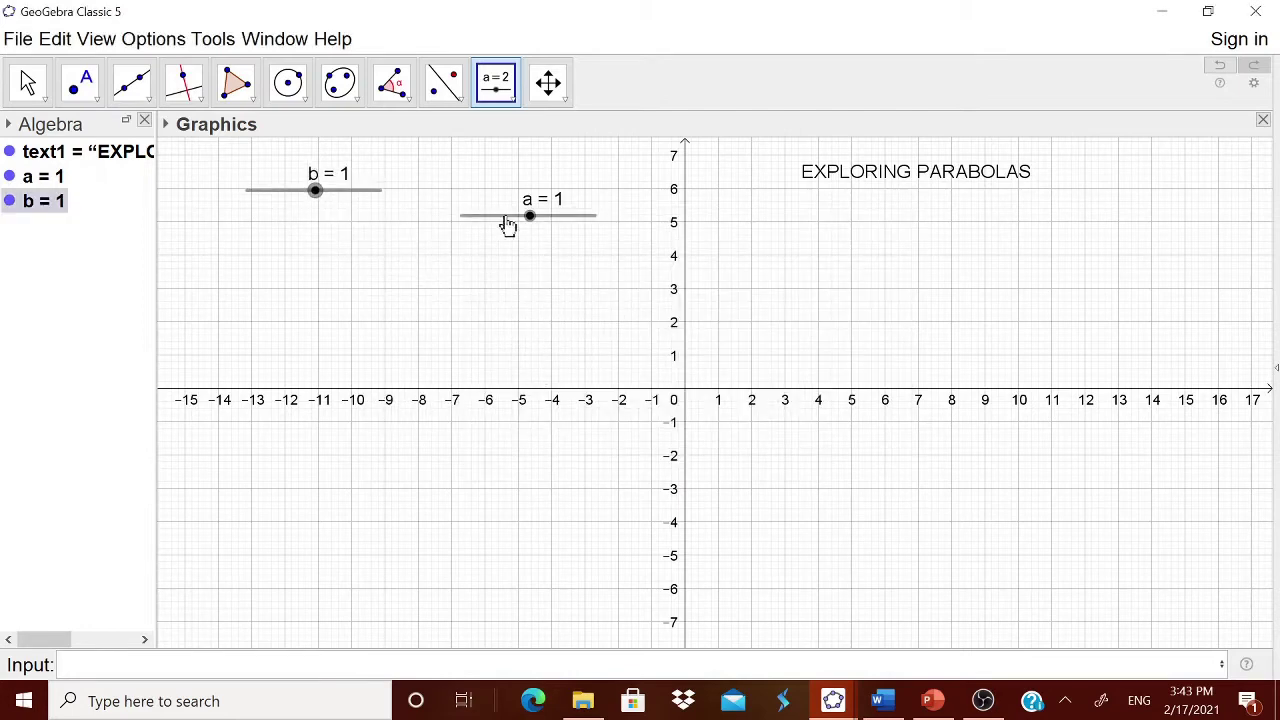
left_click_drag(503, 218, 457, 191)
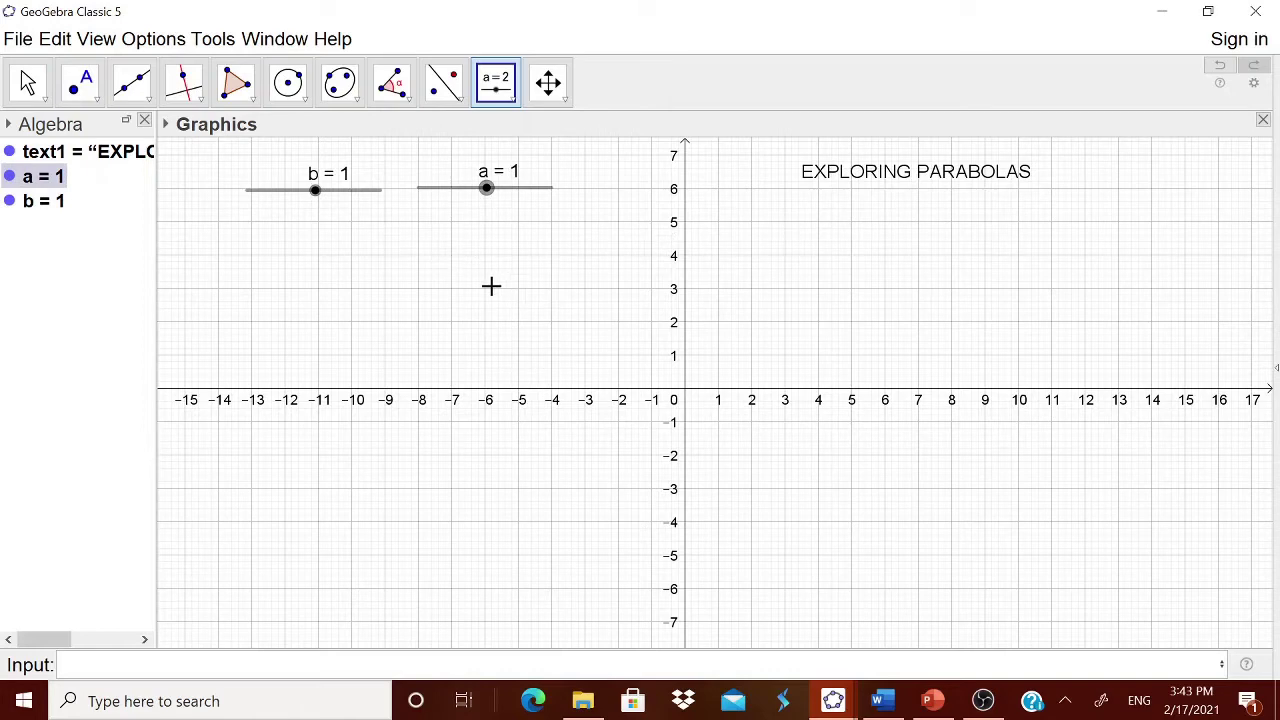
mouse_move(485, 192)
left_mouse_down()
mouse_move(534, 194)
mouse_move(499, 195)
left_mouse_up()
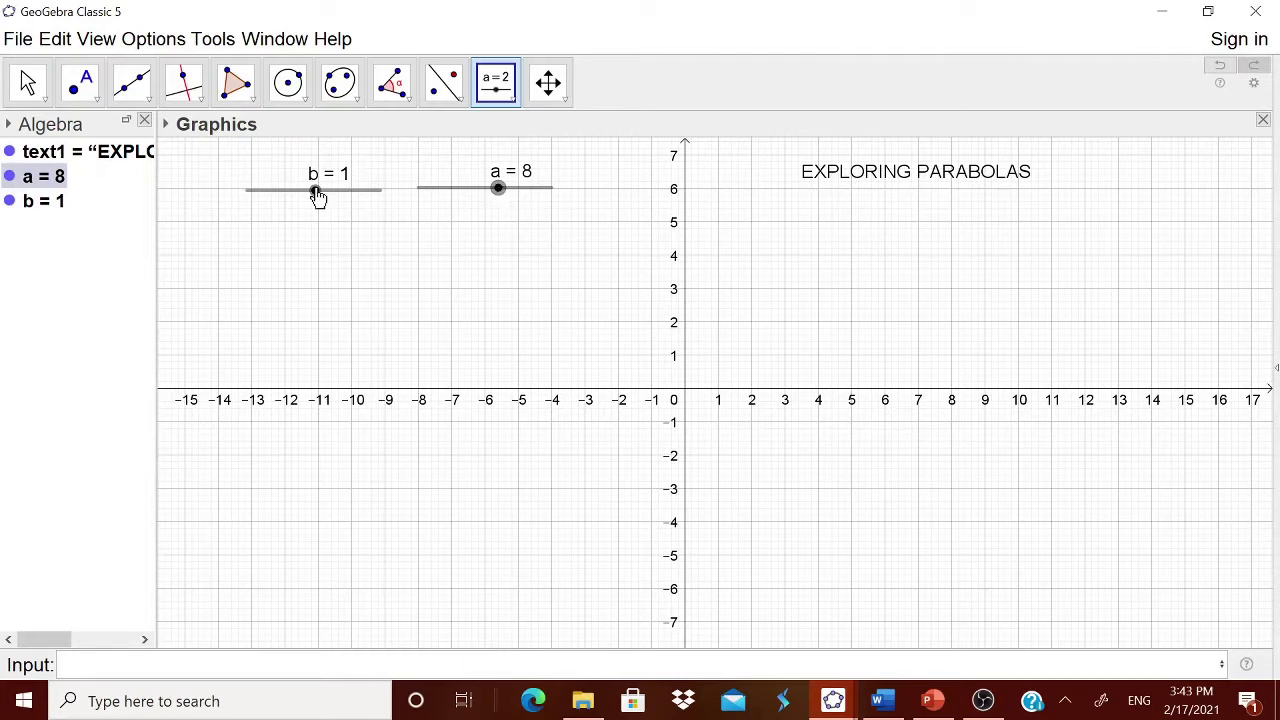
left_click_drag(316, 192, 346, 199)
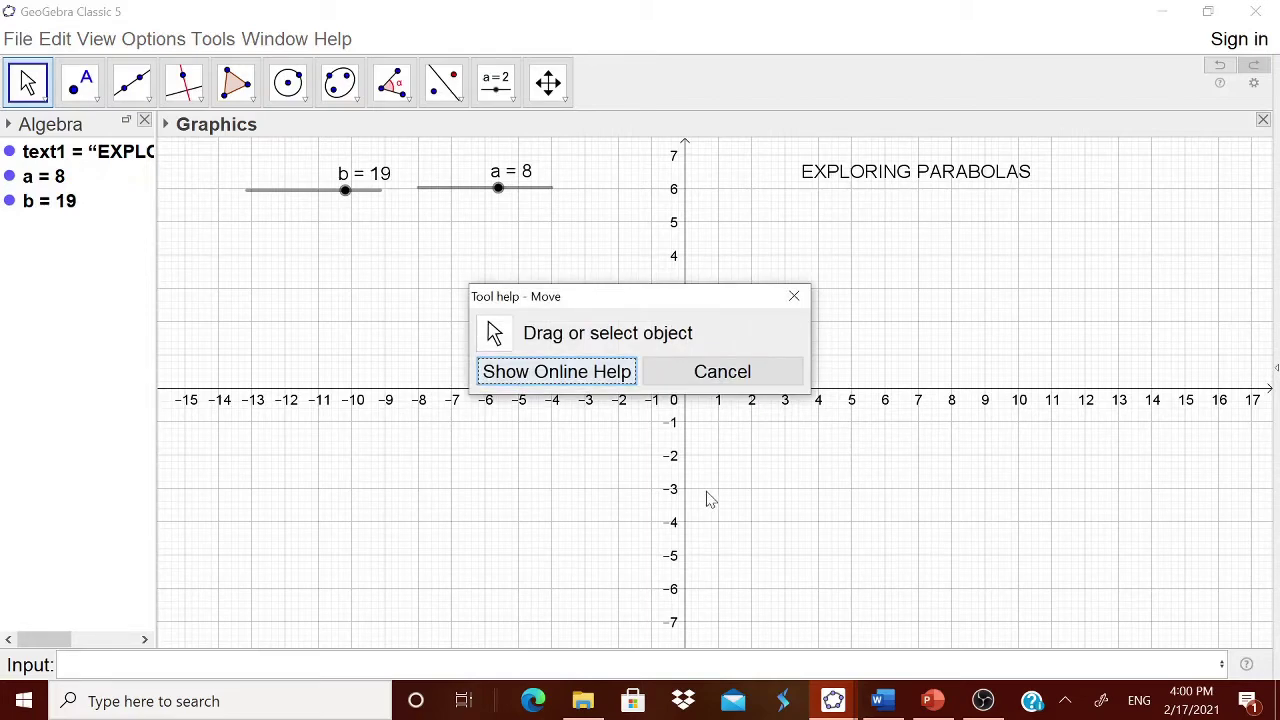
left_click(737, 371)
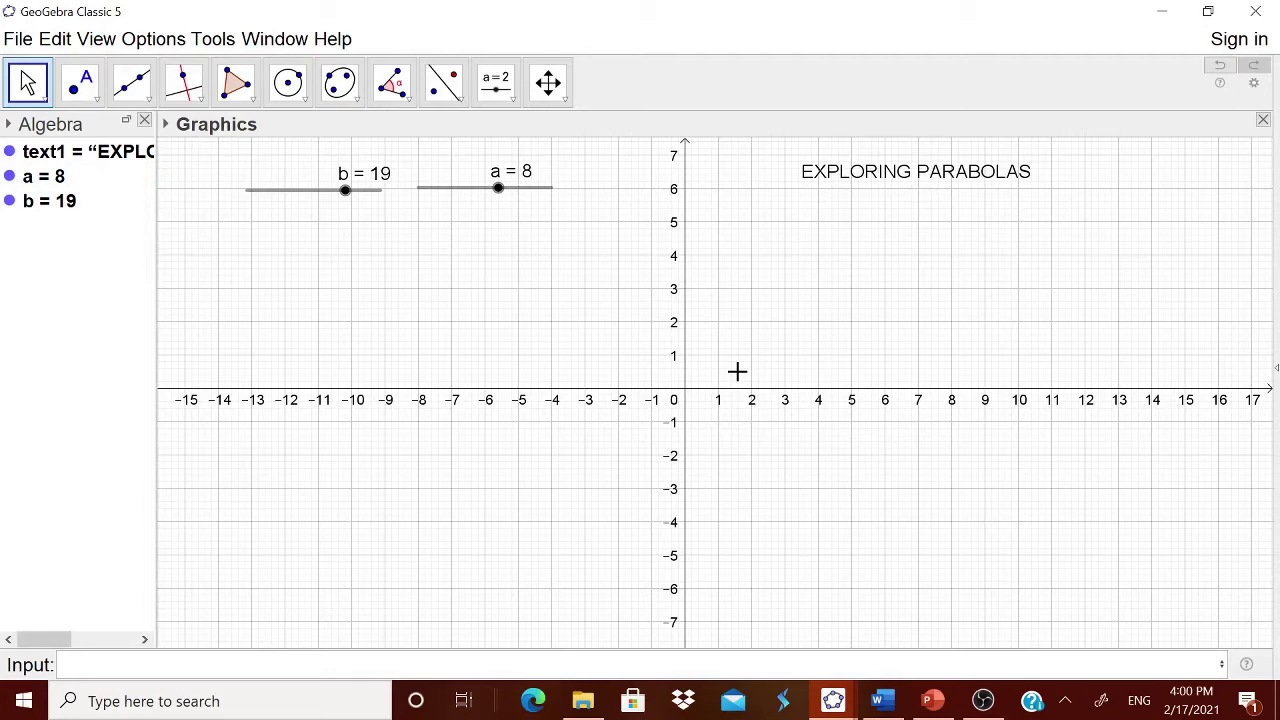
Insert an input box captioned "y²=" below the sliders in the second quadrant and link it to slider a
left_click(513, 100)
left_click(546, 338)
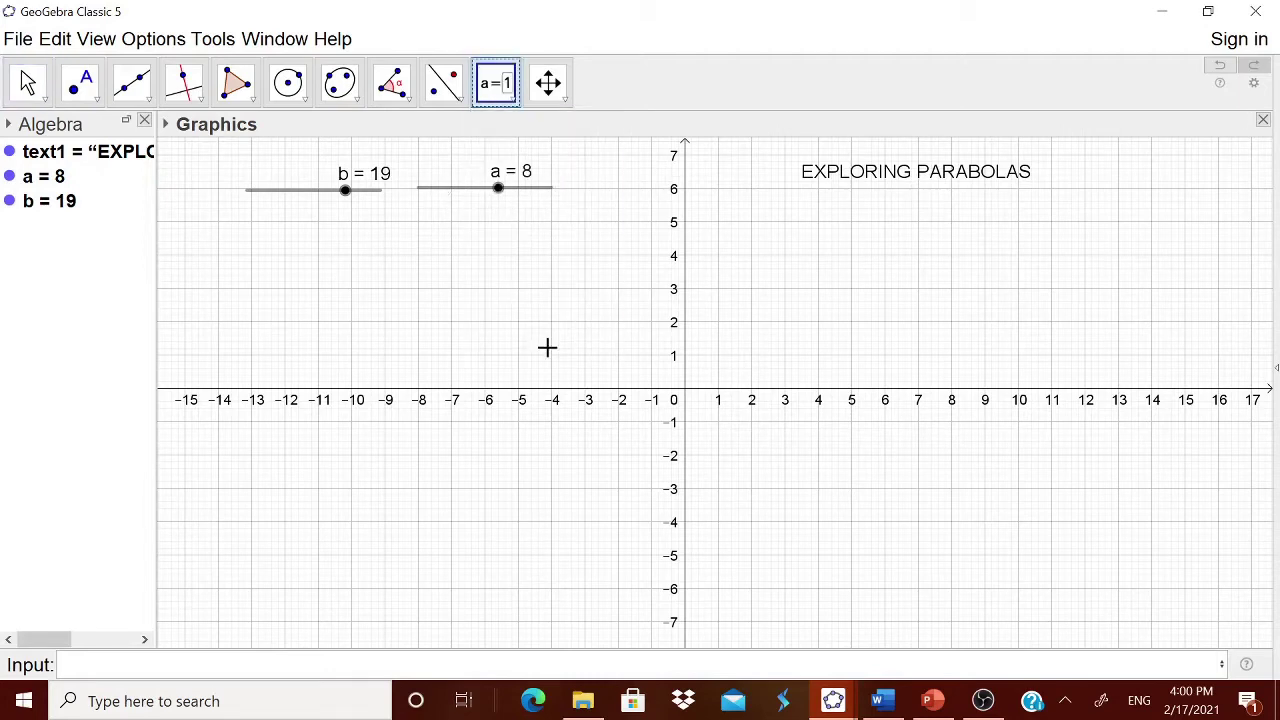
left_click(495, 322)
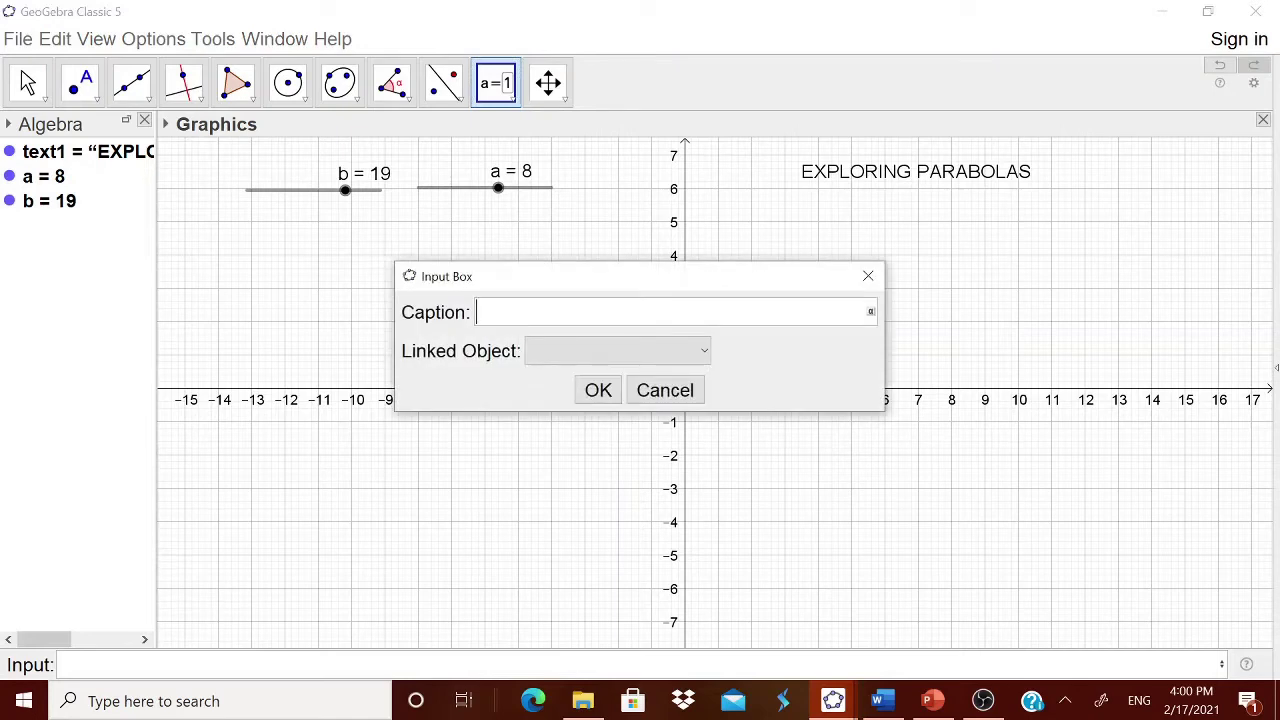
type("y")
left_click(871, 313)
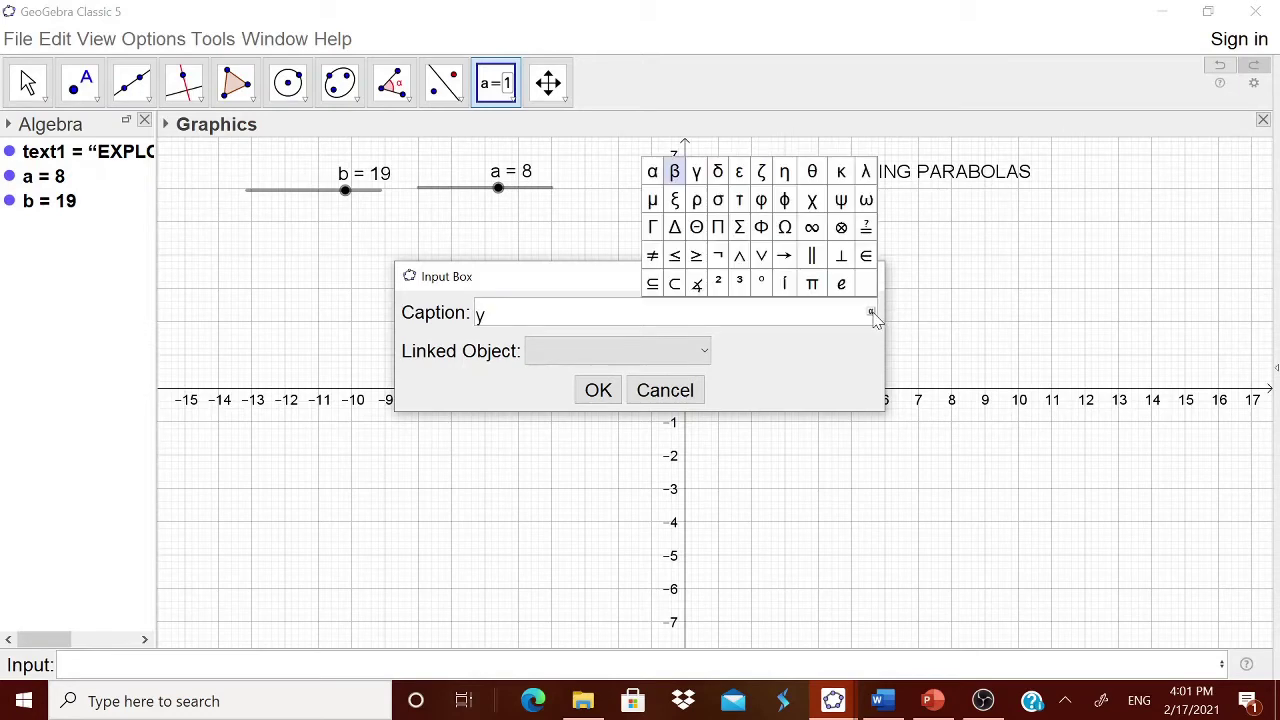
left_click(718, 283)
type("=")
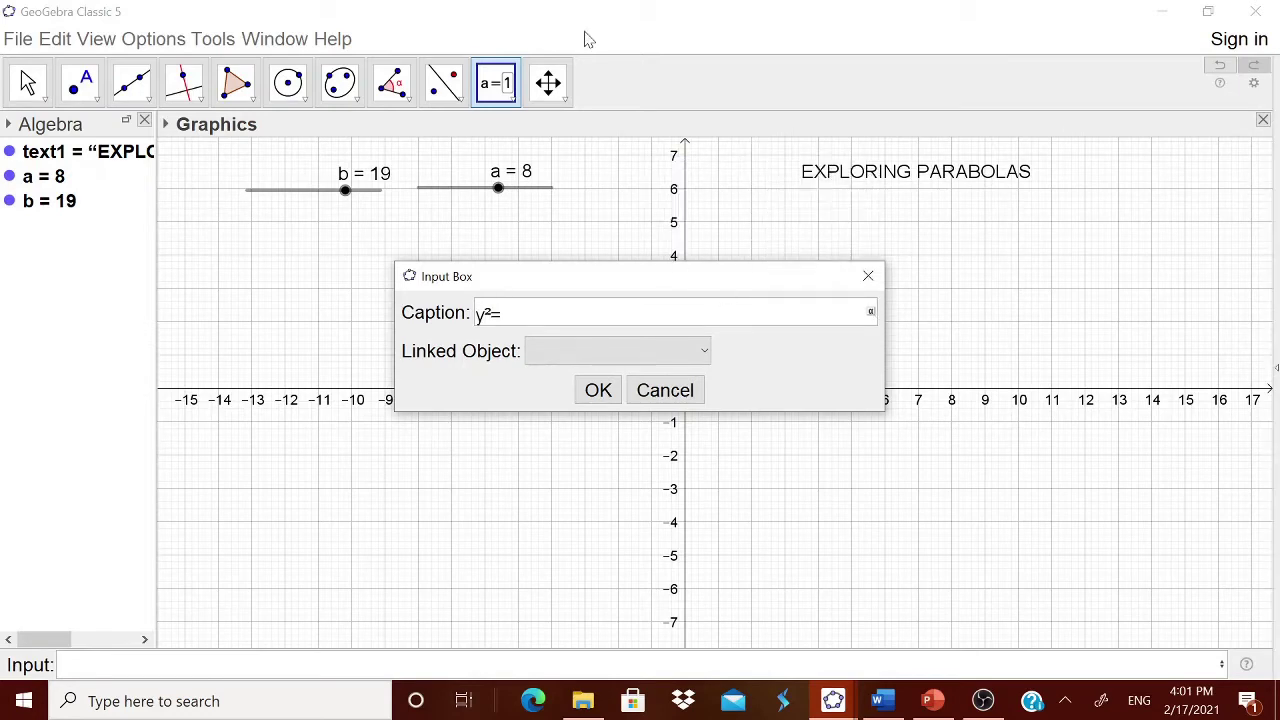
left_click(706, 351)
left_click(605, 381)
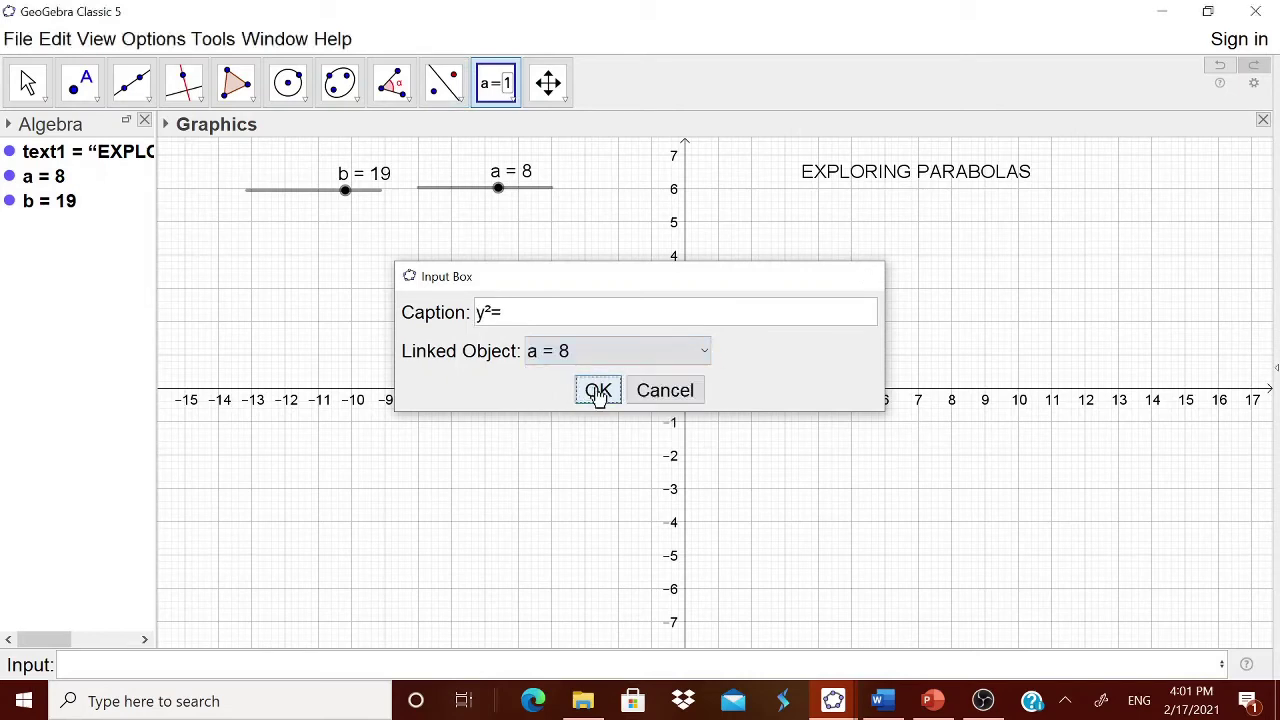
left_click(597, 389)
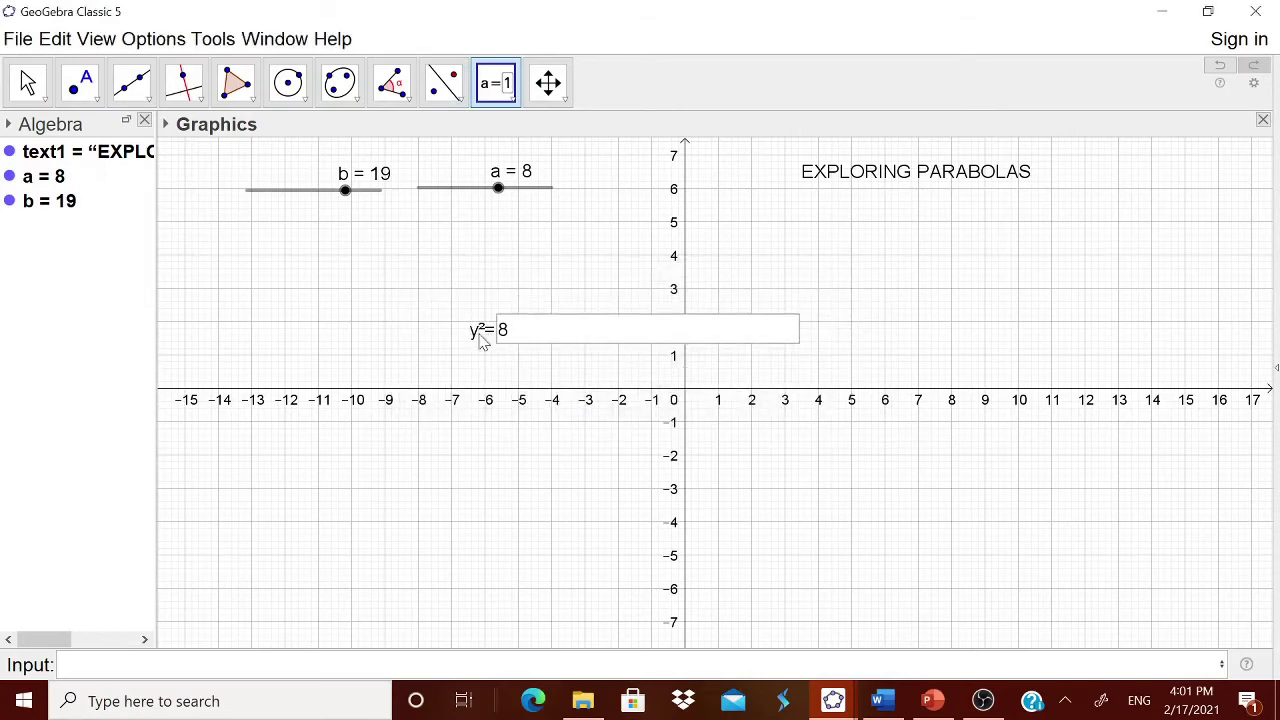
Set the "y²=" input box to Large text and an input box length of 3
right_click(478, 333)
left_click(578, 530)
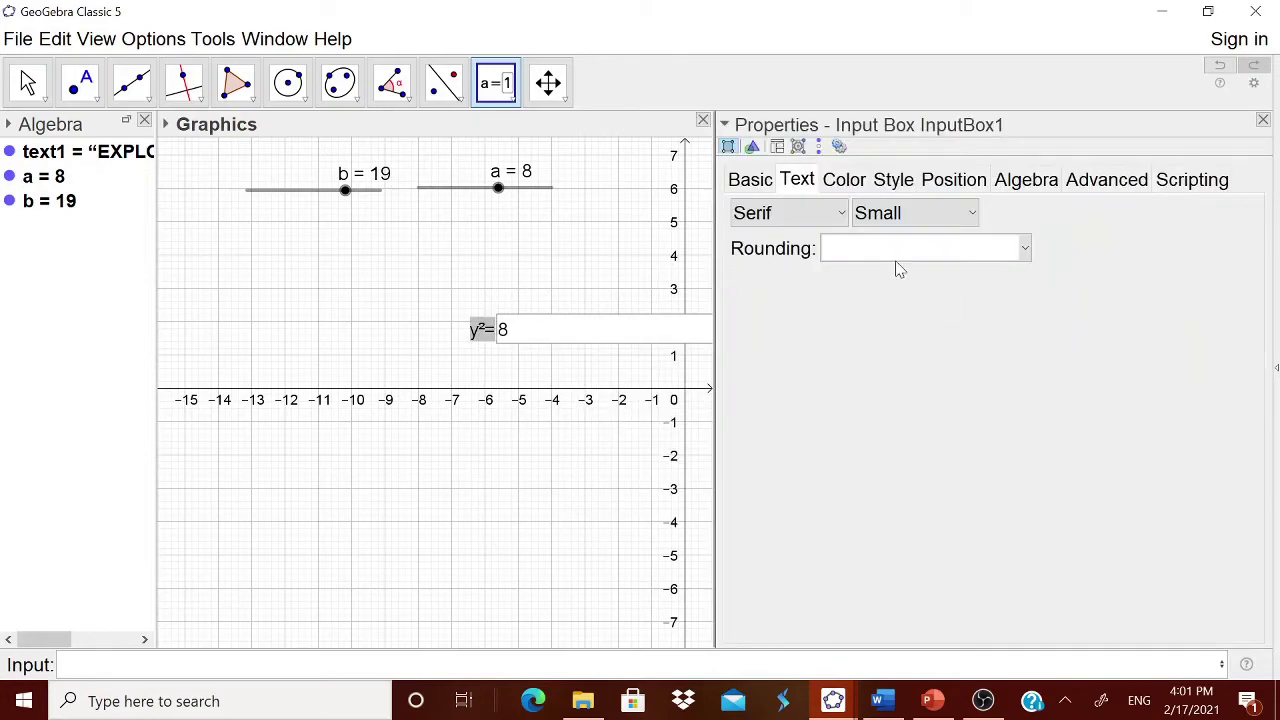
left_click(903, 212)
left_click(880, 346)
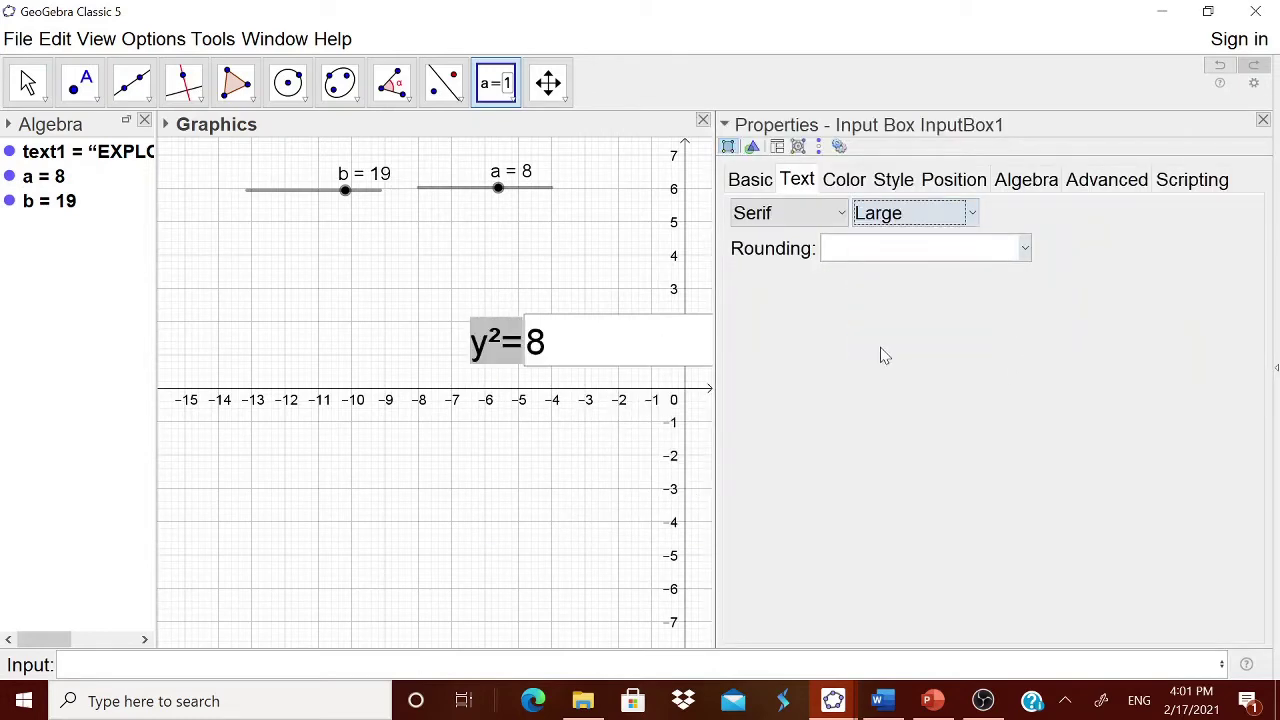
left_click(893, 179)
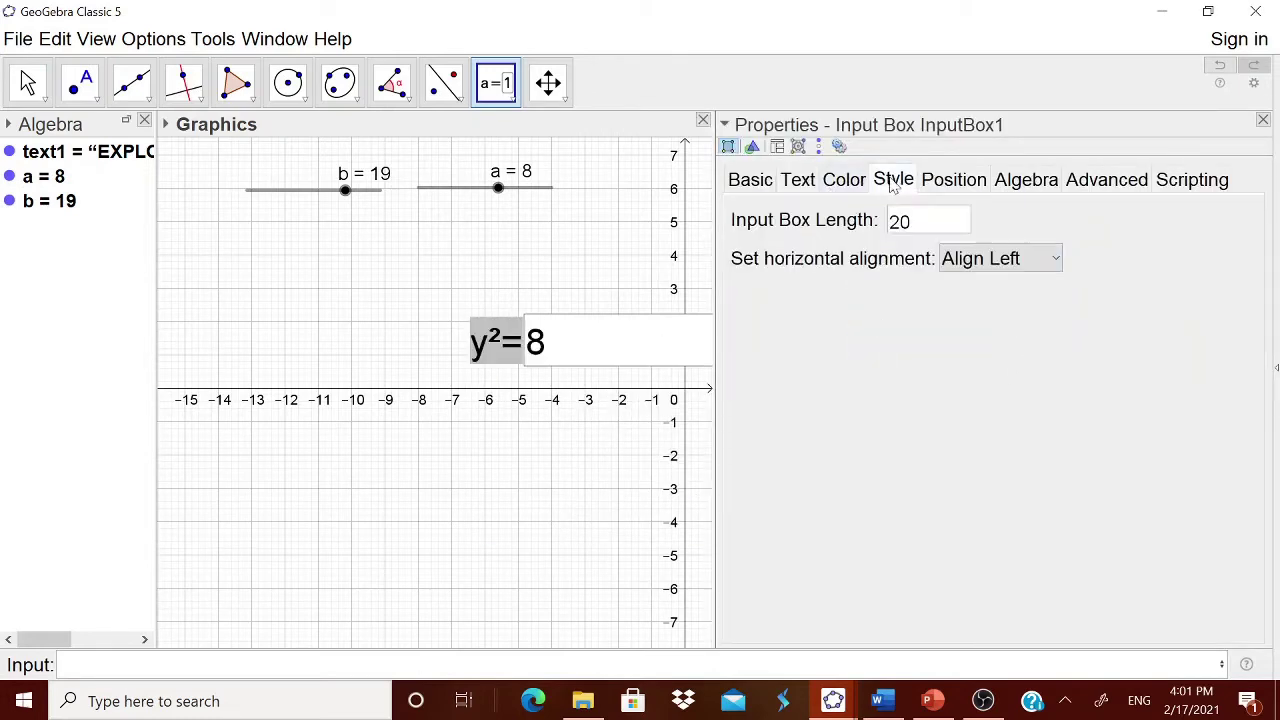
left_click_drag(926, 218, 878, 228)
type("3")
key("Return")
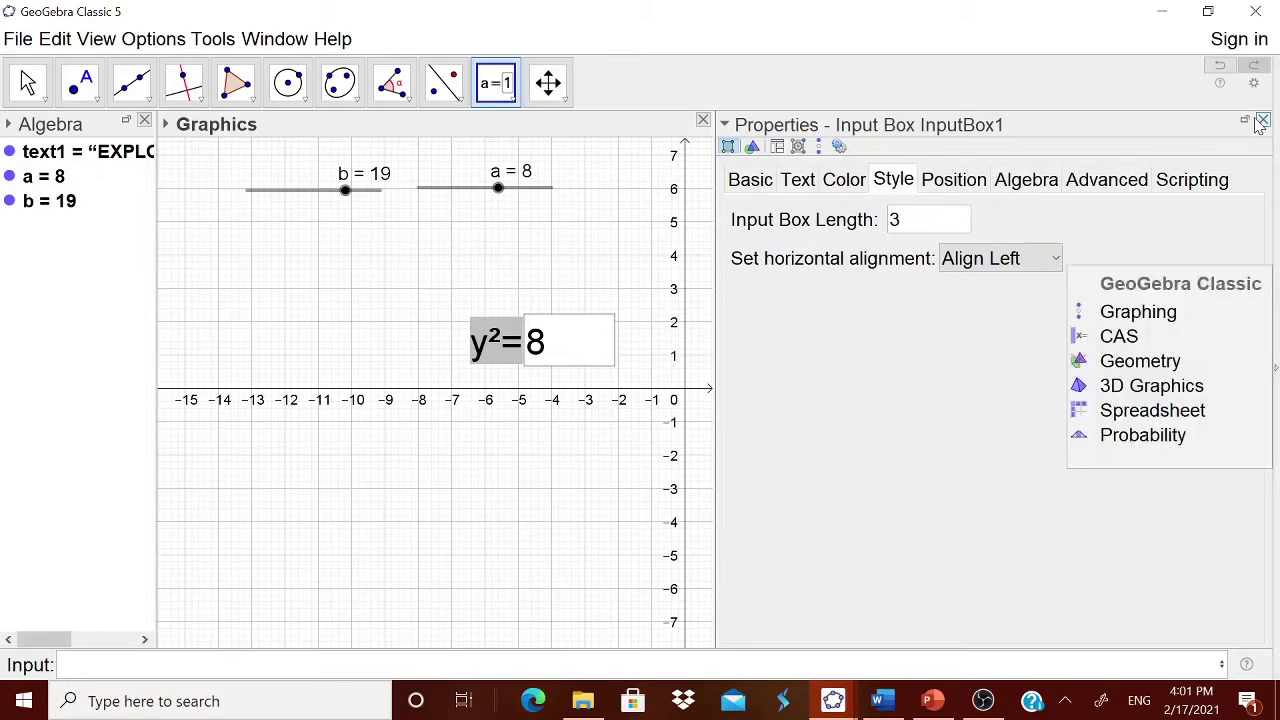
left_click(1263, 120)
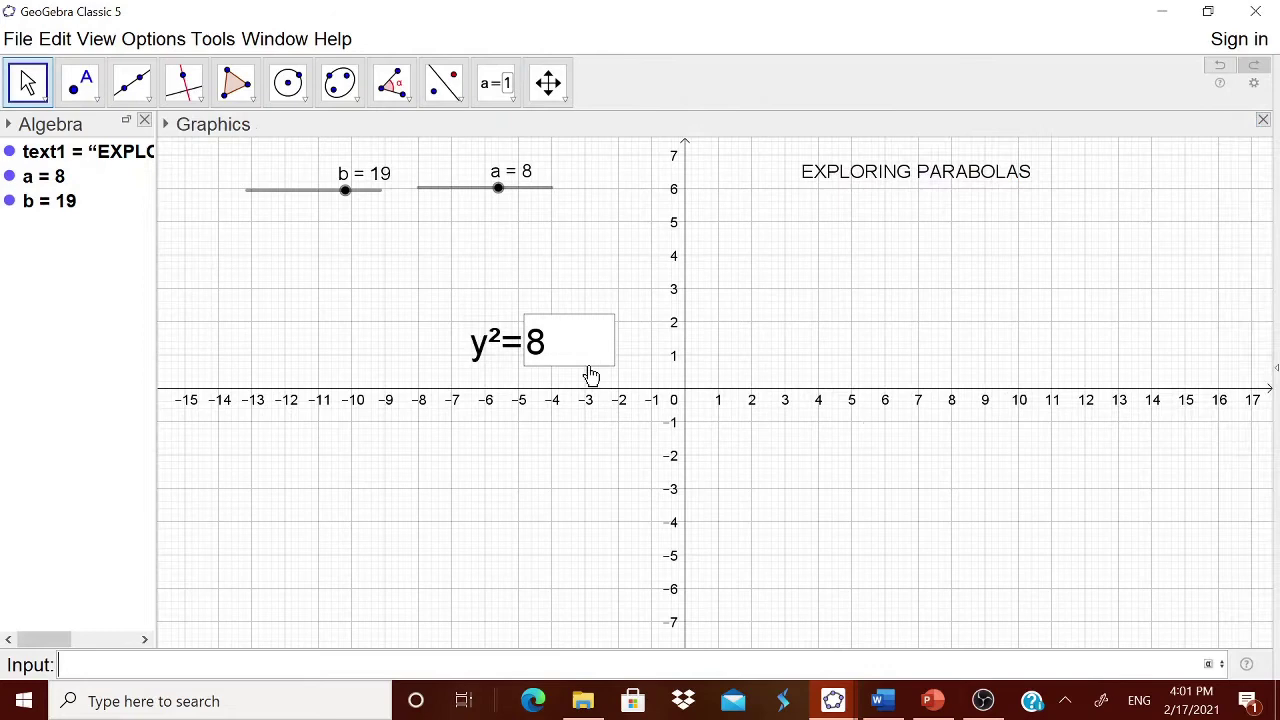
Unfix the "y²=" input box and move it directly below slider b
left_click(480, 362)
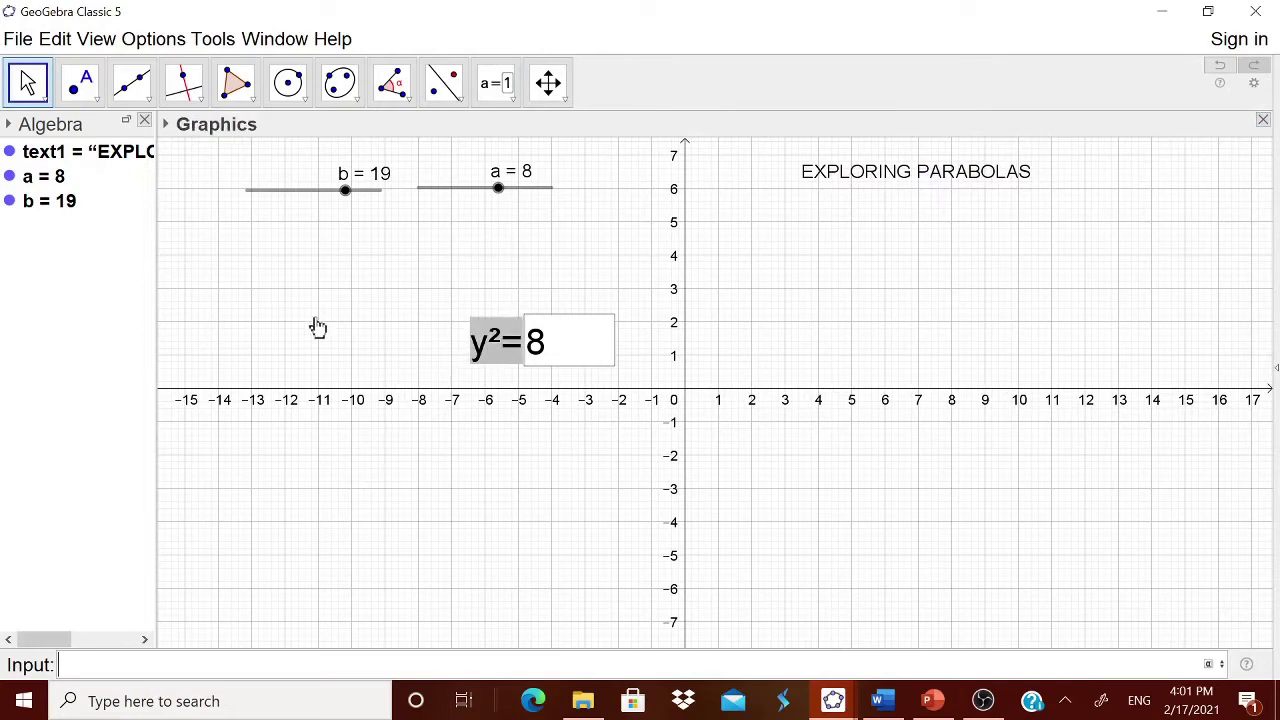
right_click(476, 346)
left_click(498, 403)
left_click_drag(476, 346, 256, 277)
Insert a text object reading "x" in the graphics view
left_click(497, 85)
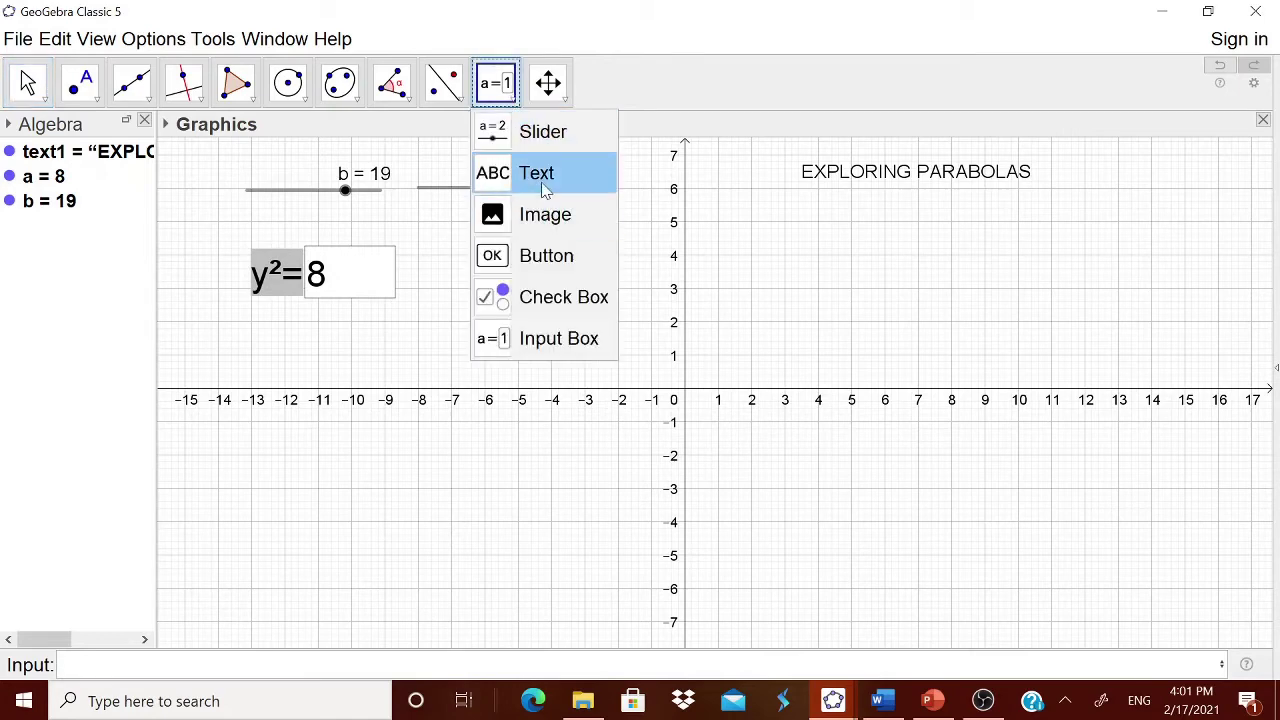
left_click(540, 174)
left_click(680, 266)
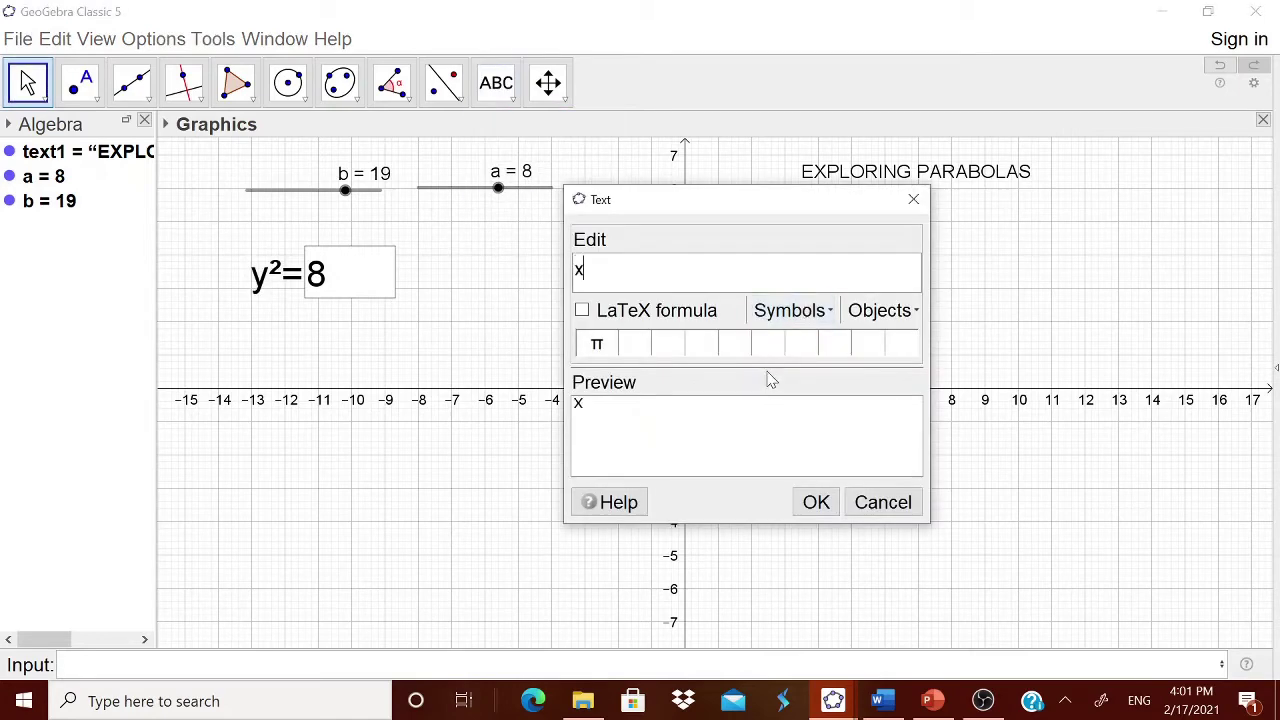
left_click(818, 502)
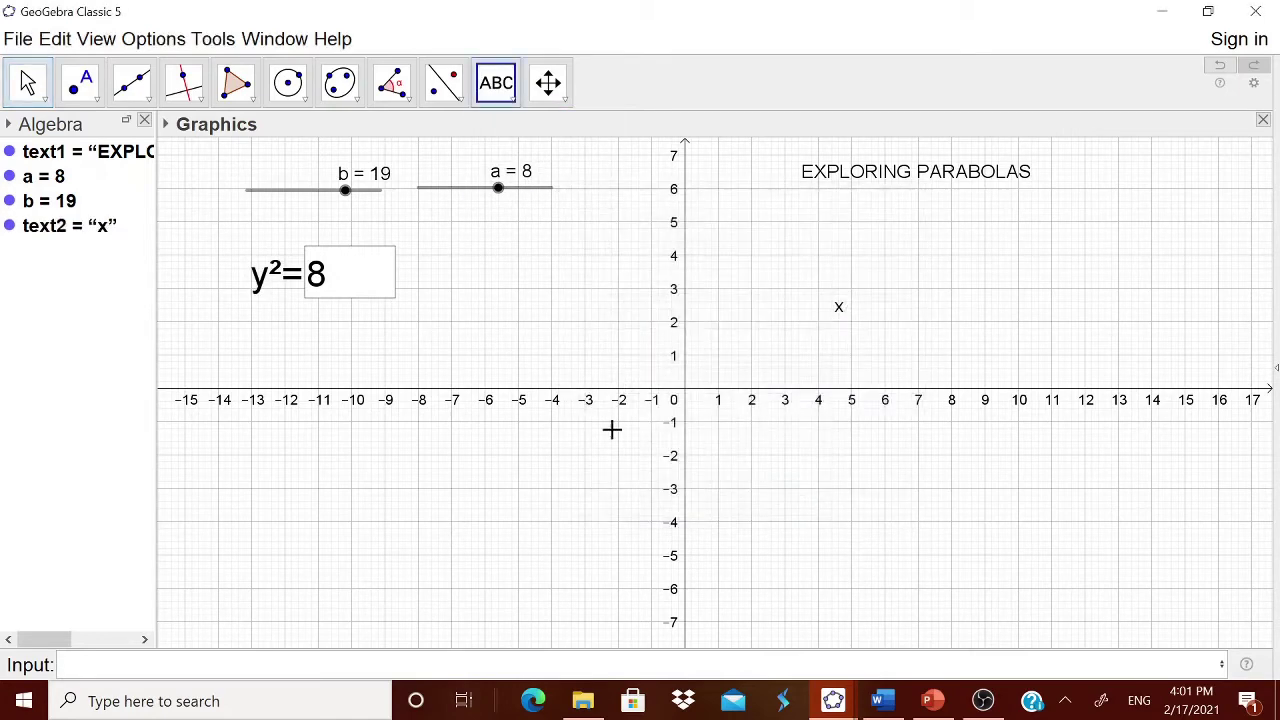
Format the "x" text as Large and bold and place it just right of the "y²=" input box
right_click(838, 317)
left_click(908, 532)
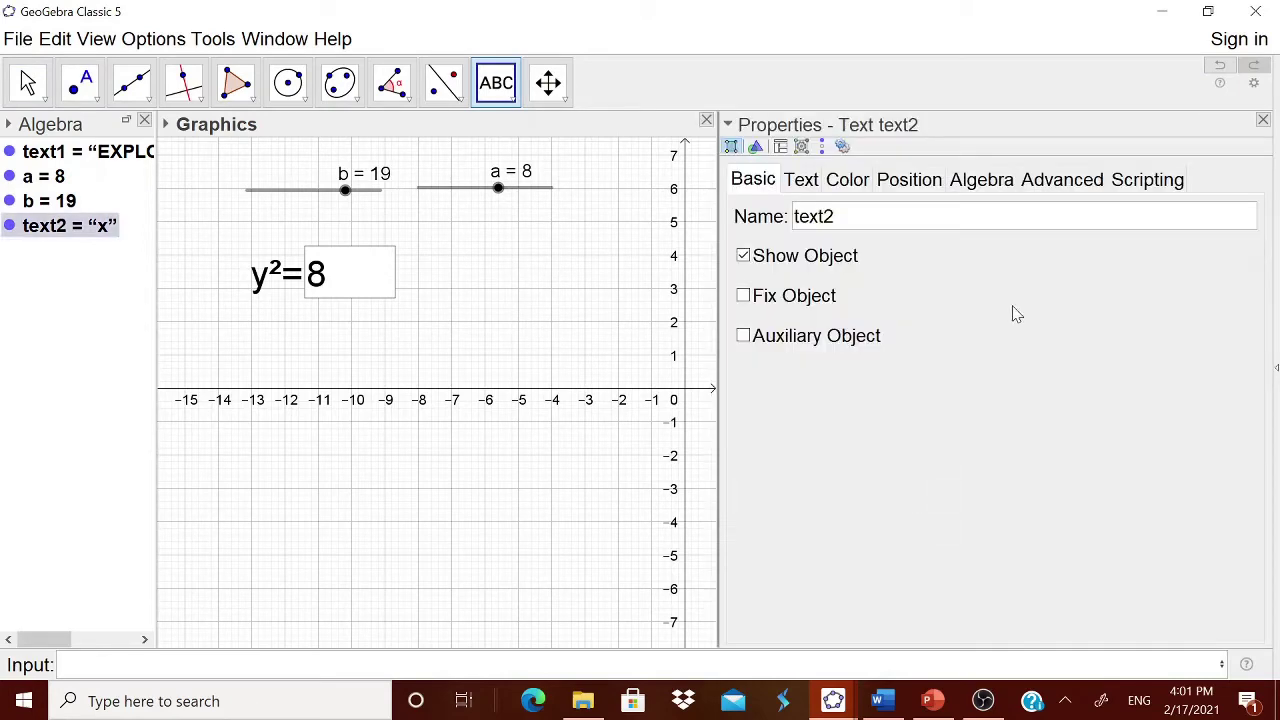
left_click(800, 179)
left_click(910, 215)
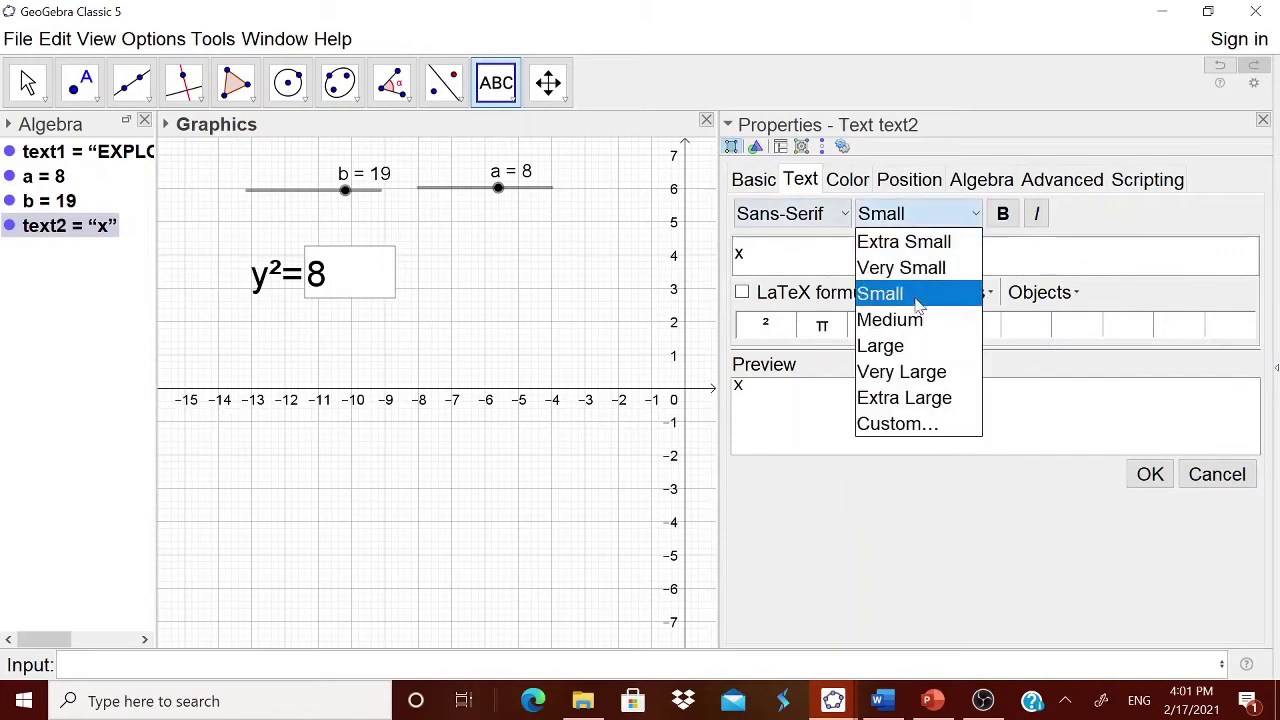
left_click(880, 345)
left_click(1002, 213)
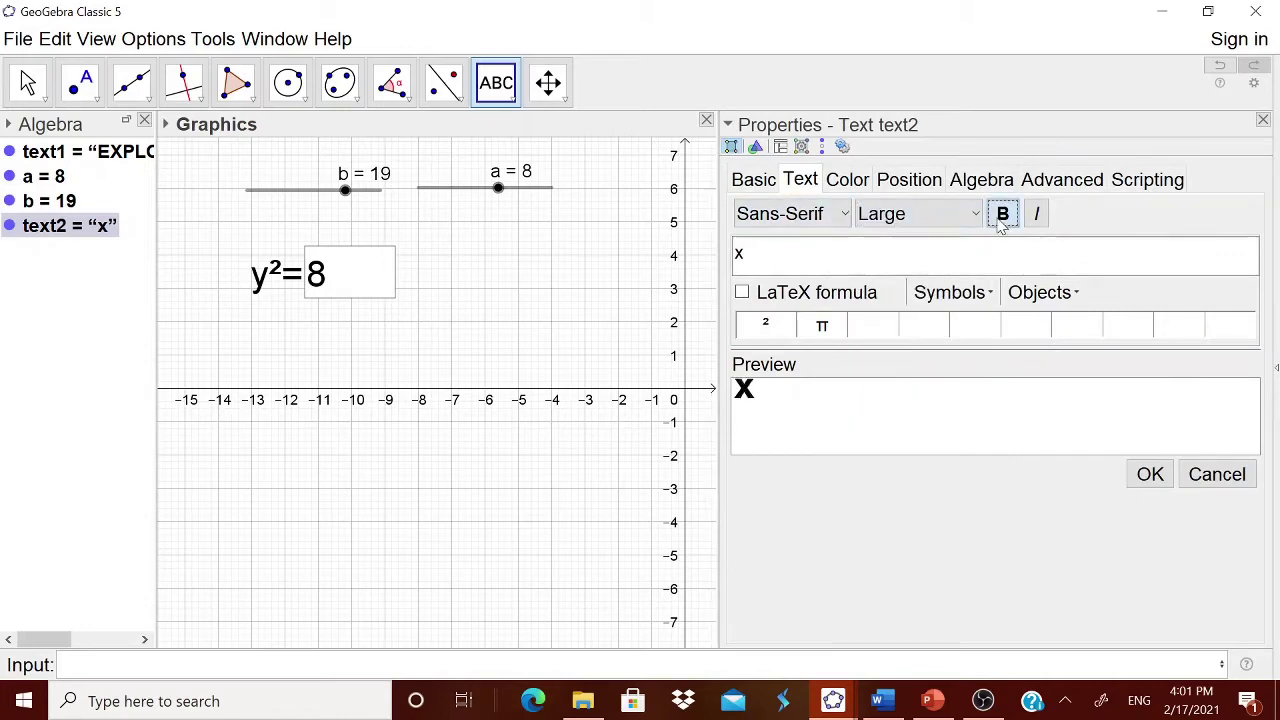
left_click(1262, 118)
left_click_drag(846, 309, 415, 279)
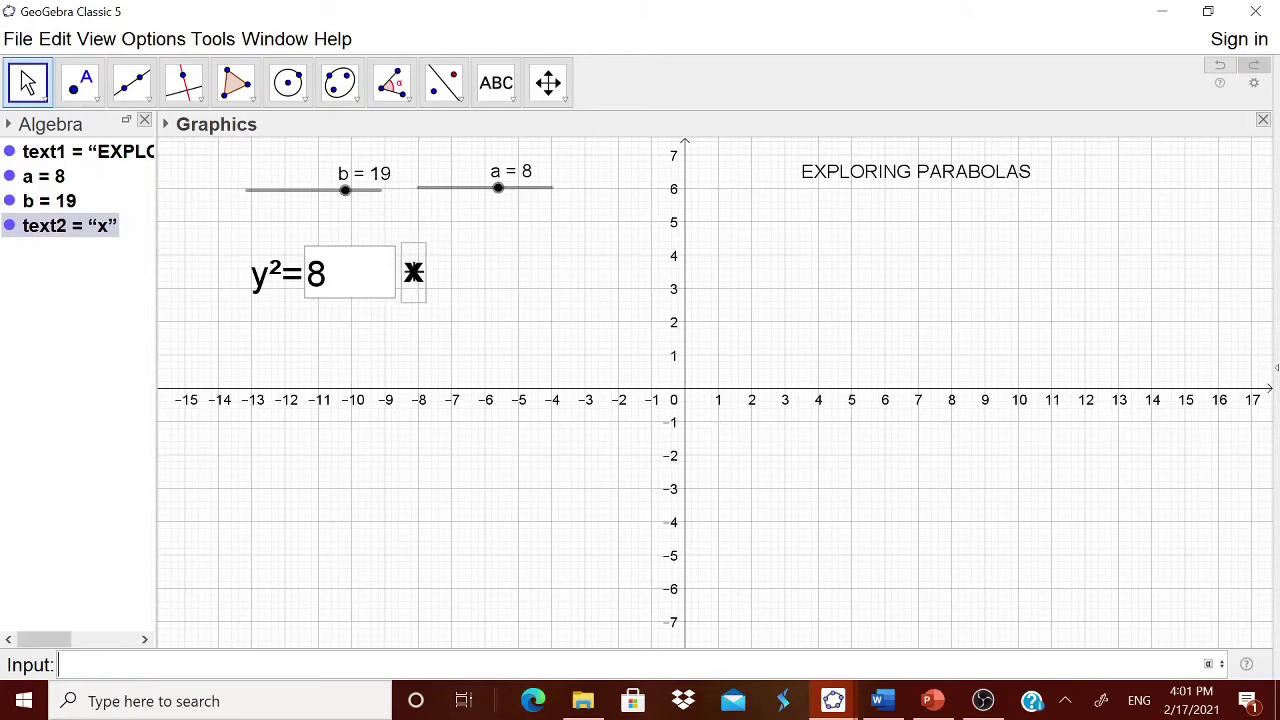
Insert an input box captioned "x²=" in the second quadrant and link it to slider b
left_click(511, 103)
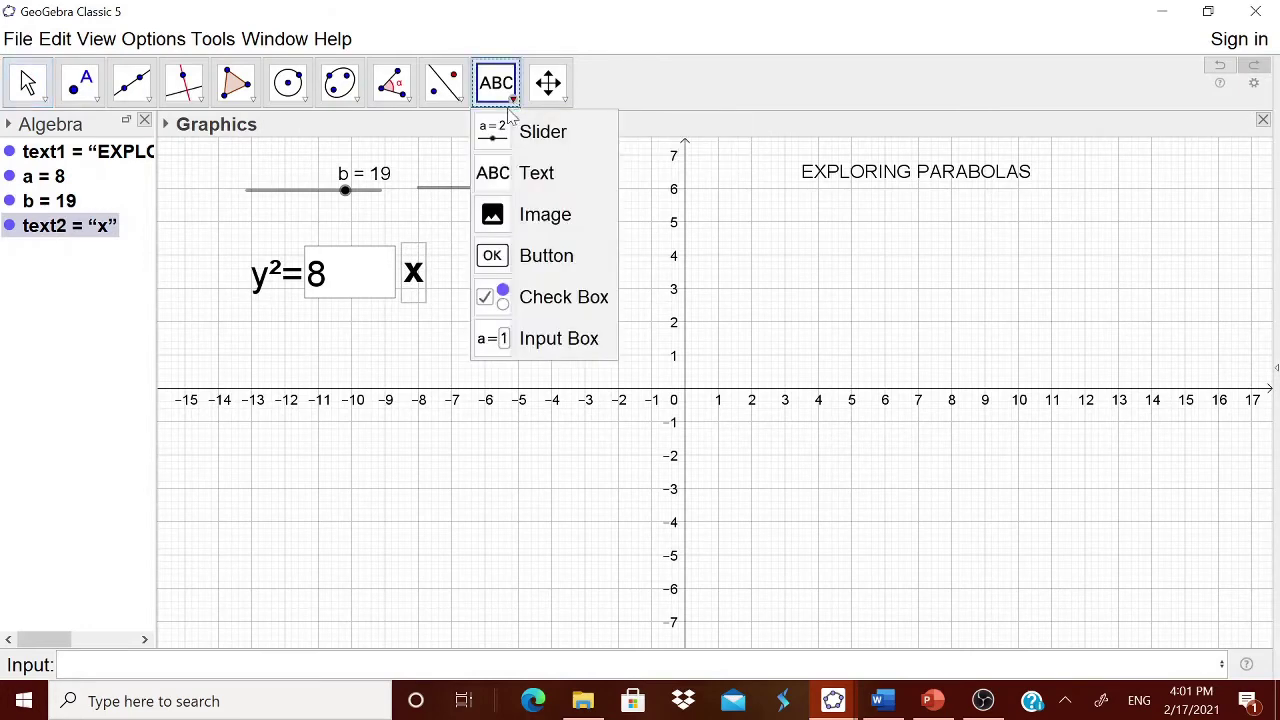
left_click(546, 338)
left_click(546, 349)
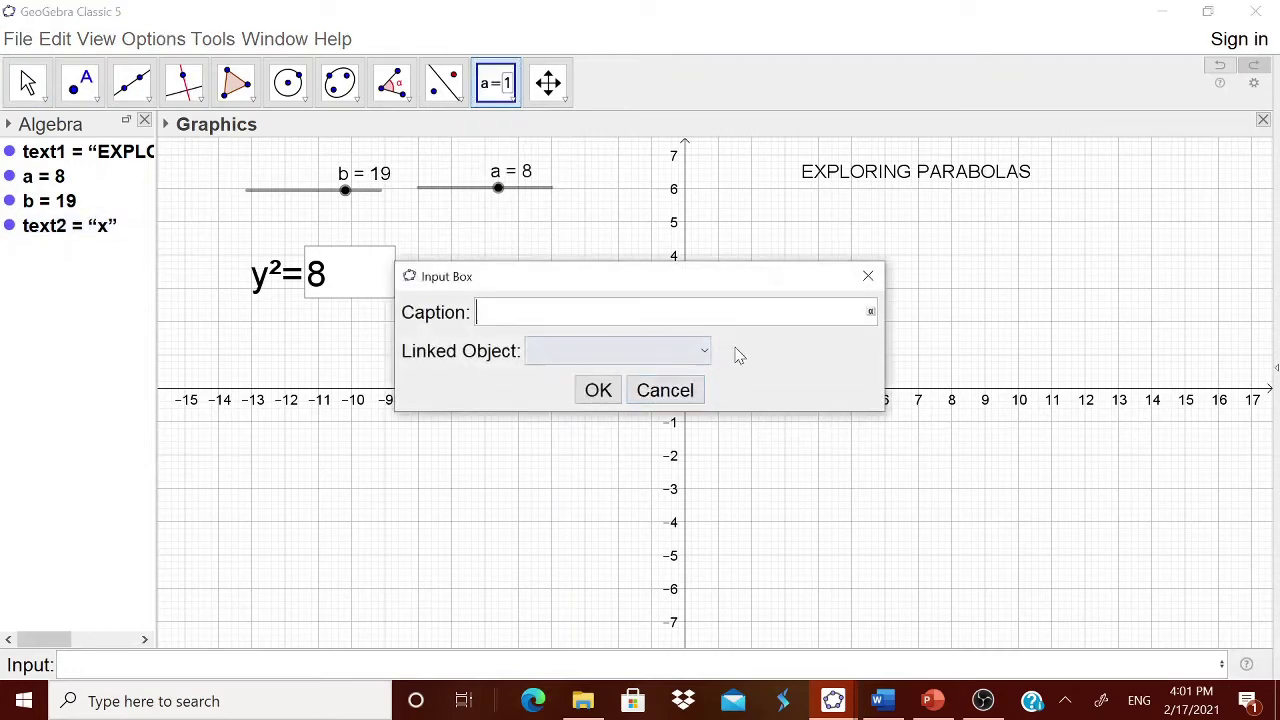
type("x")
left_click(870, 312)
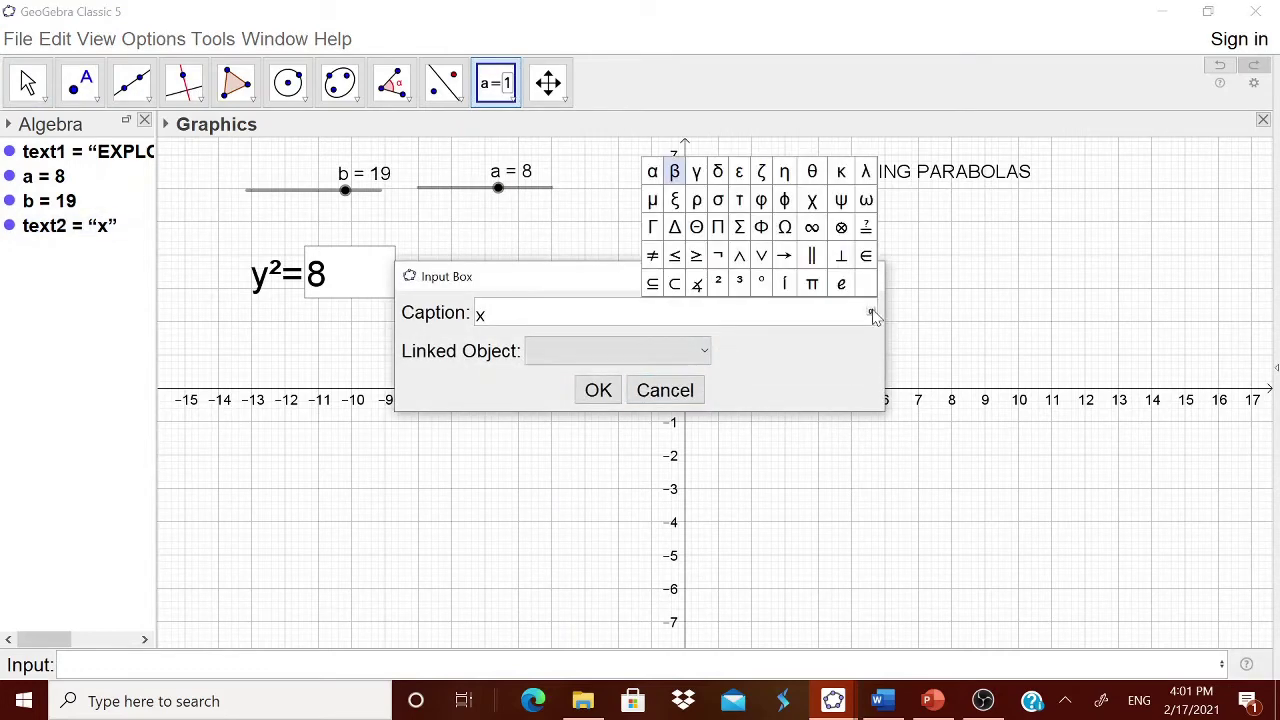
left_click(718, 283)
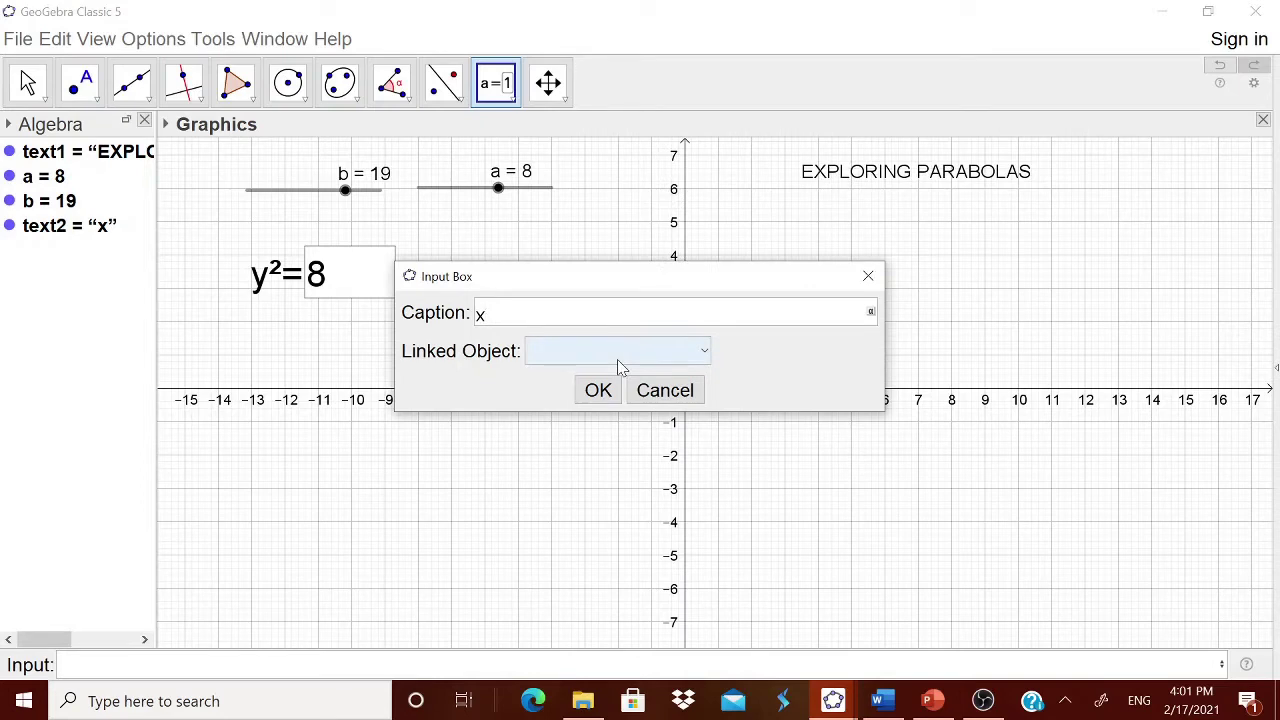
left_click(871, 312)
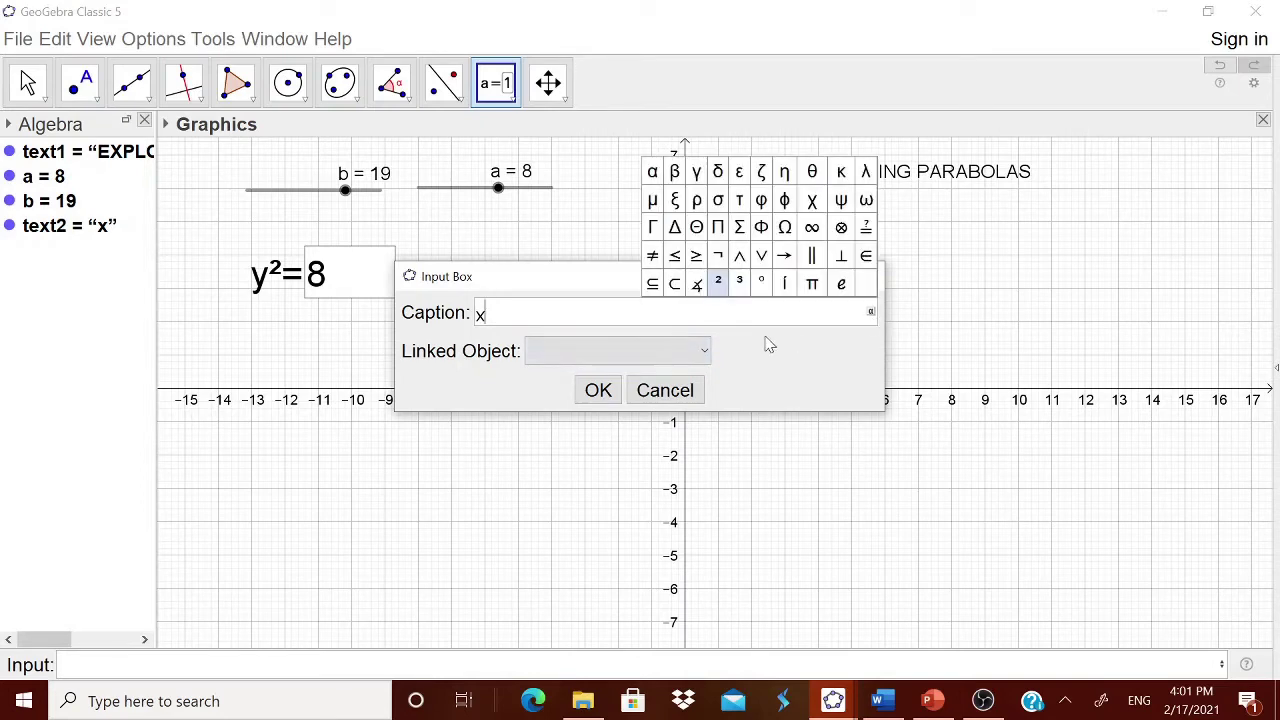
left_click(718, 283)
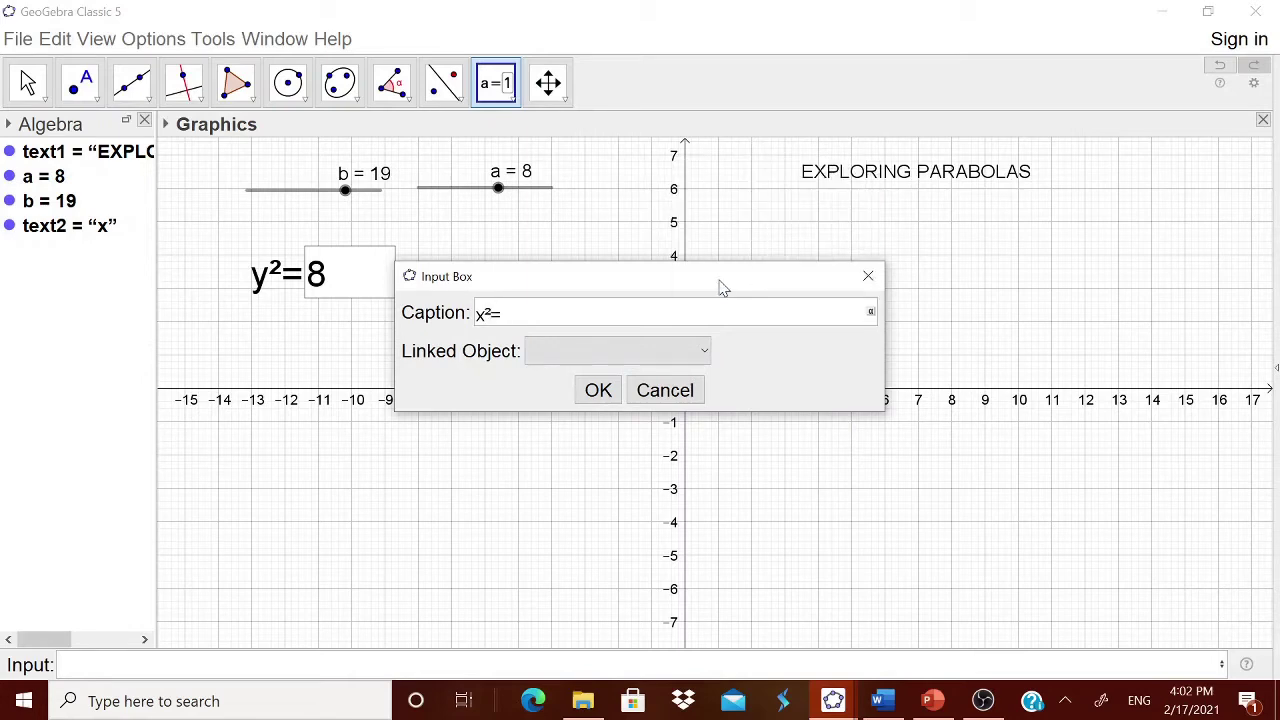
left_click(707, 350)
left_click(591, 406)
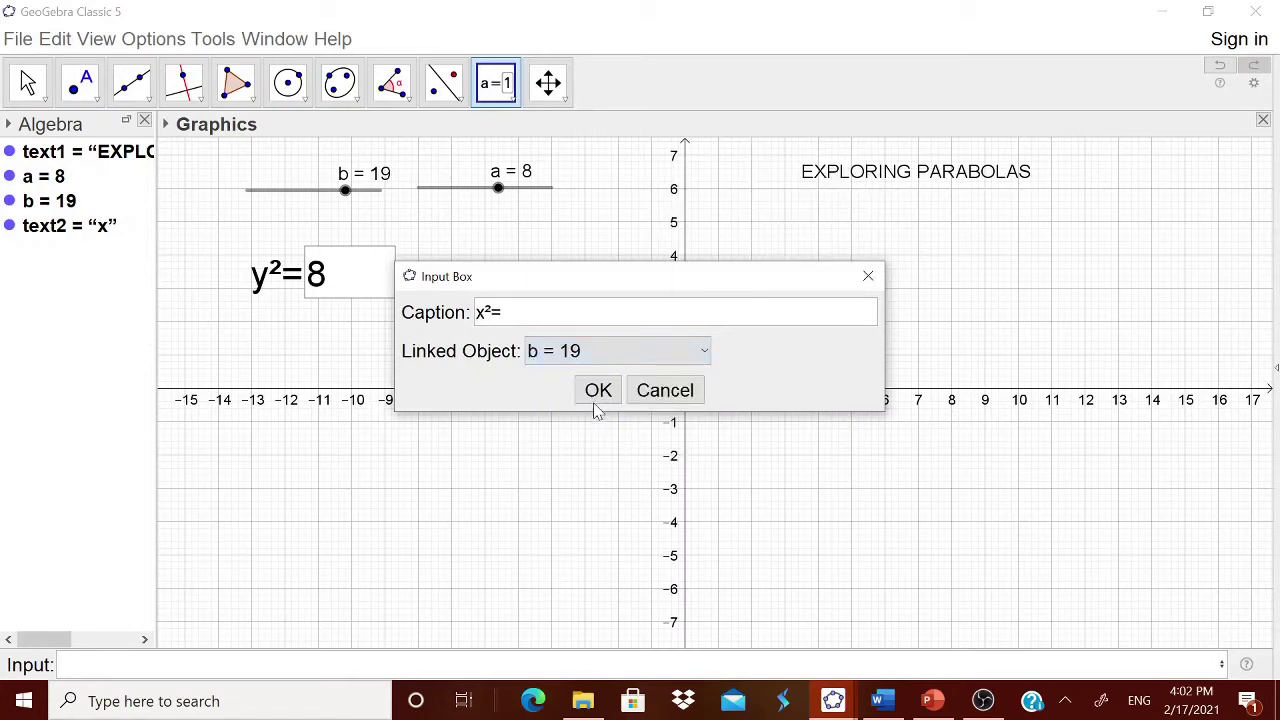
left_click(598, 391)
Set the "x²=" input box to Large text and an input box length of 3
right_click(603, 369)
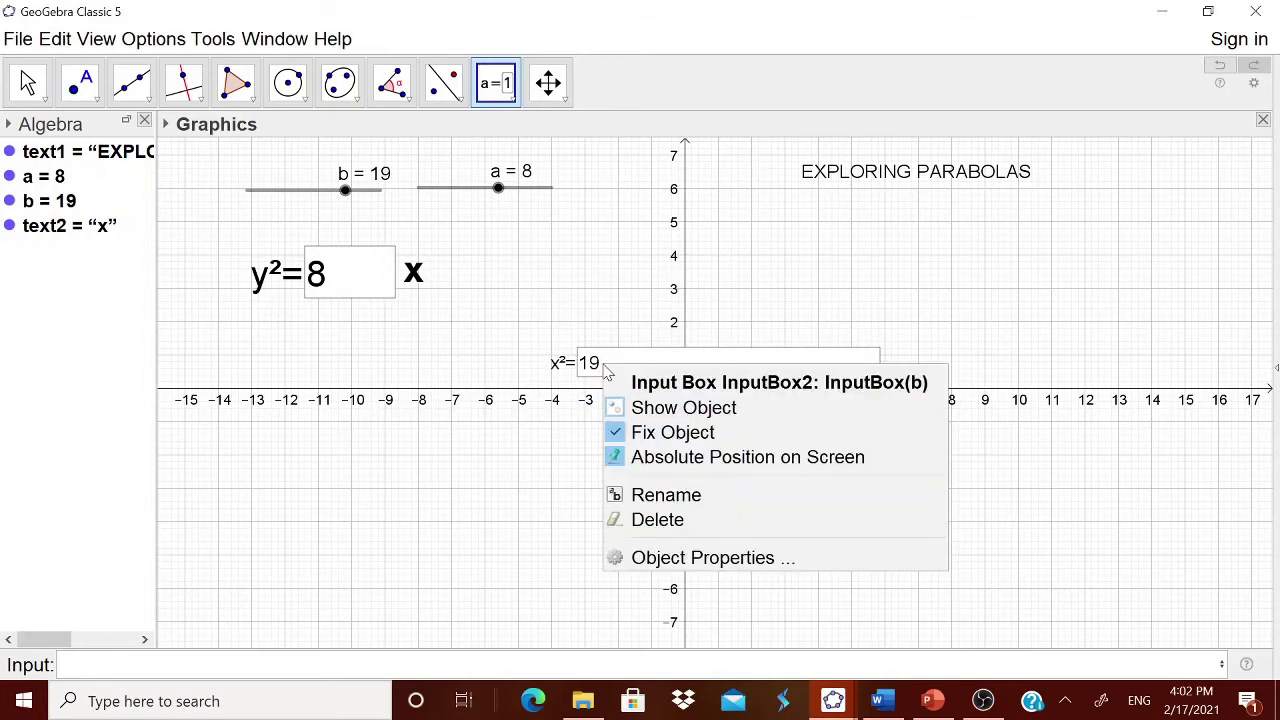
left_click(690, 566)
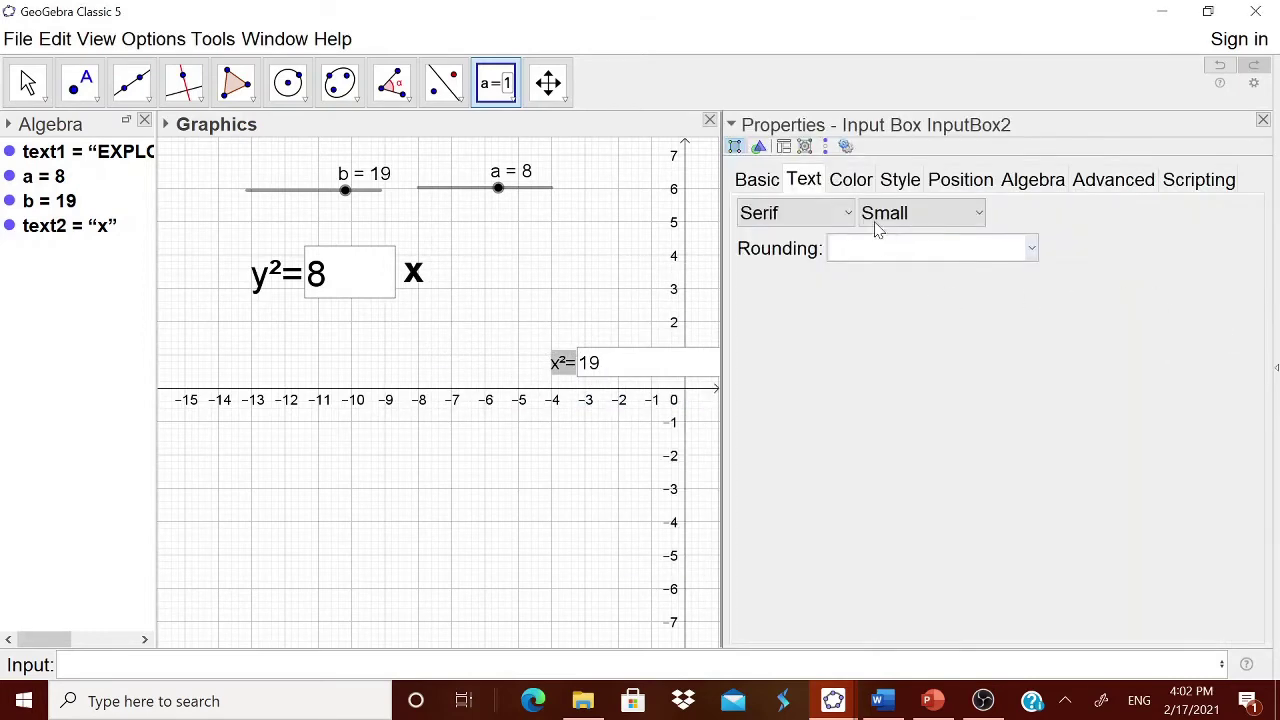
left_click(910, 214)
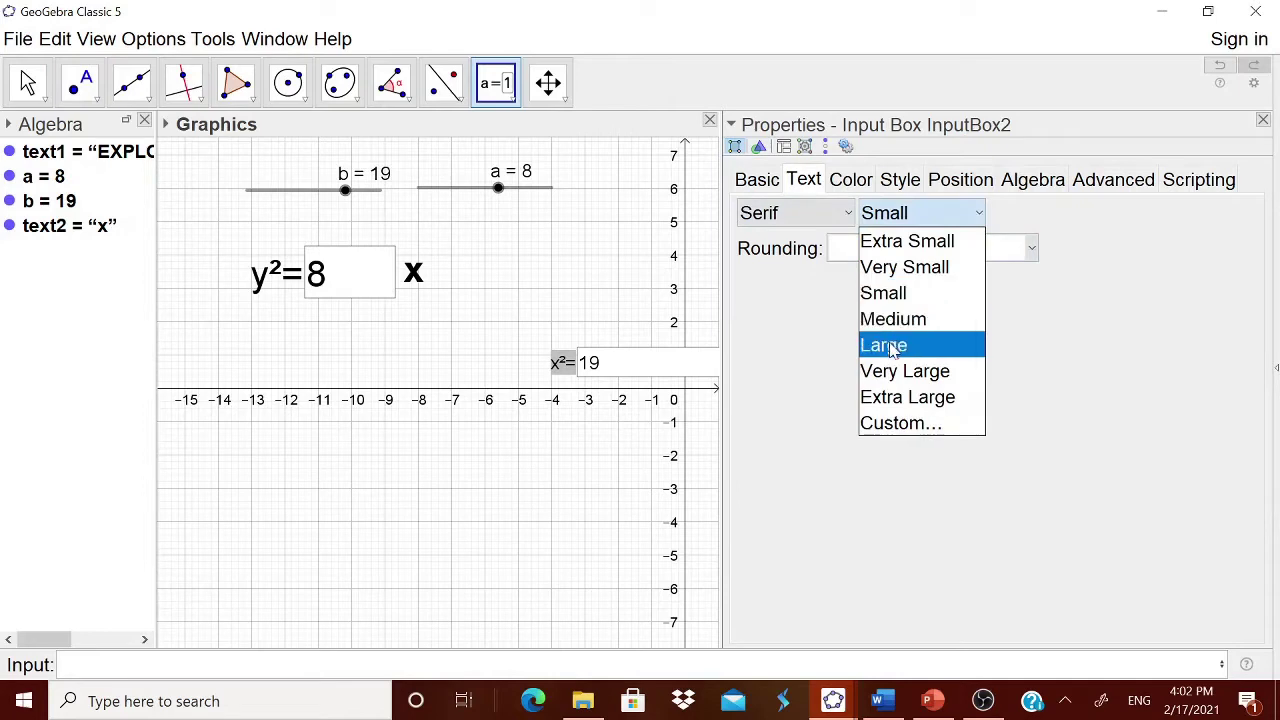
left_click(886, 346)
left_click(849, 183)
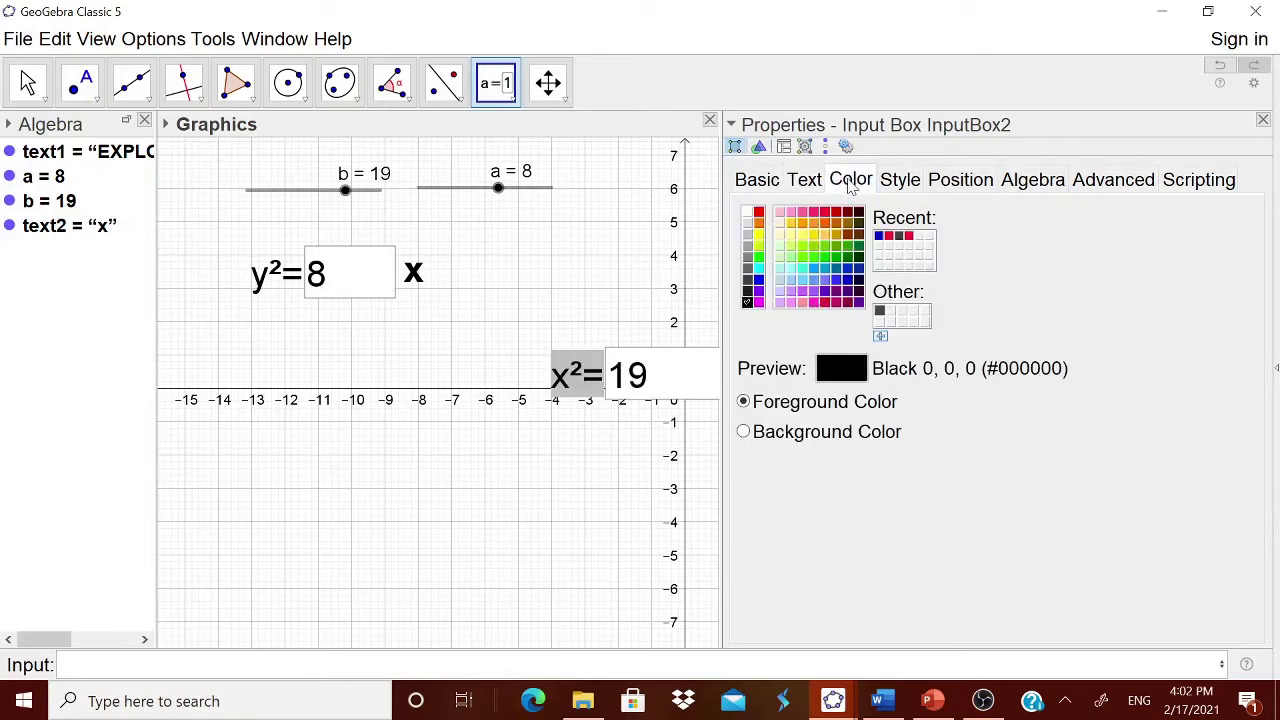
left_click(812, 184)
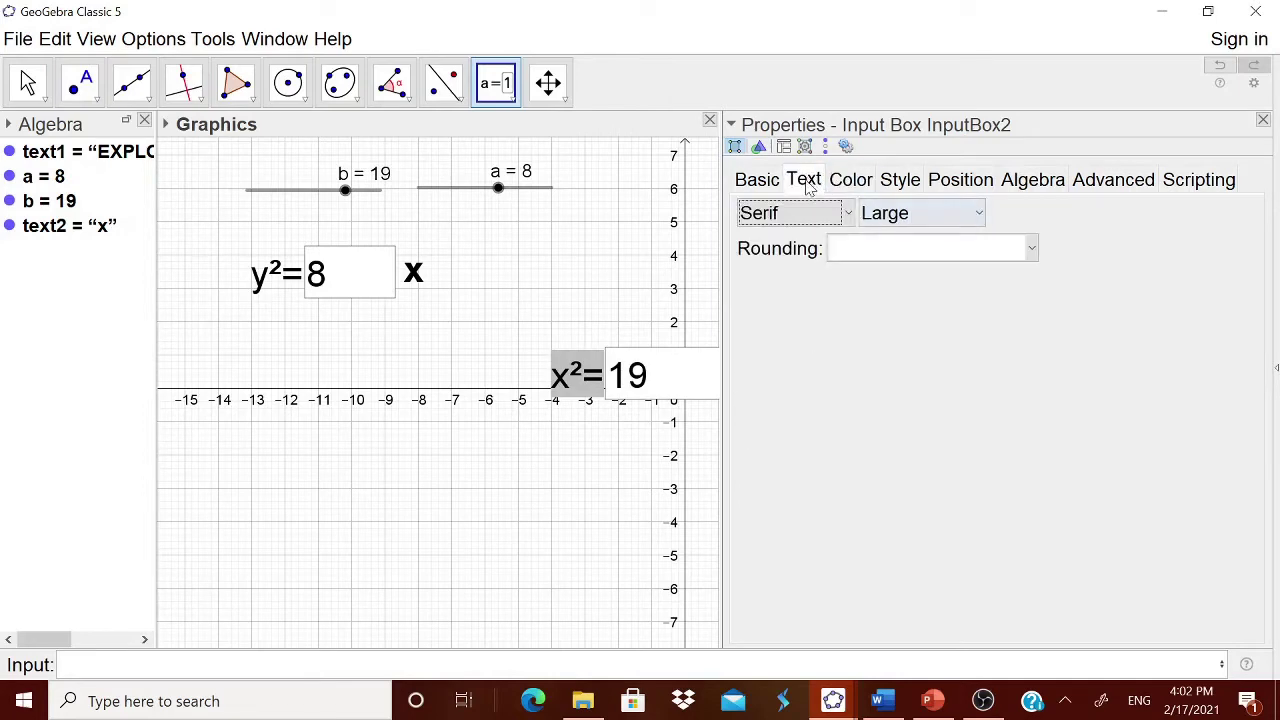
left_click(900, 180)
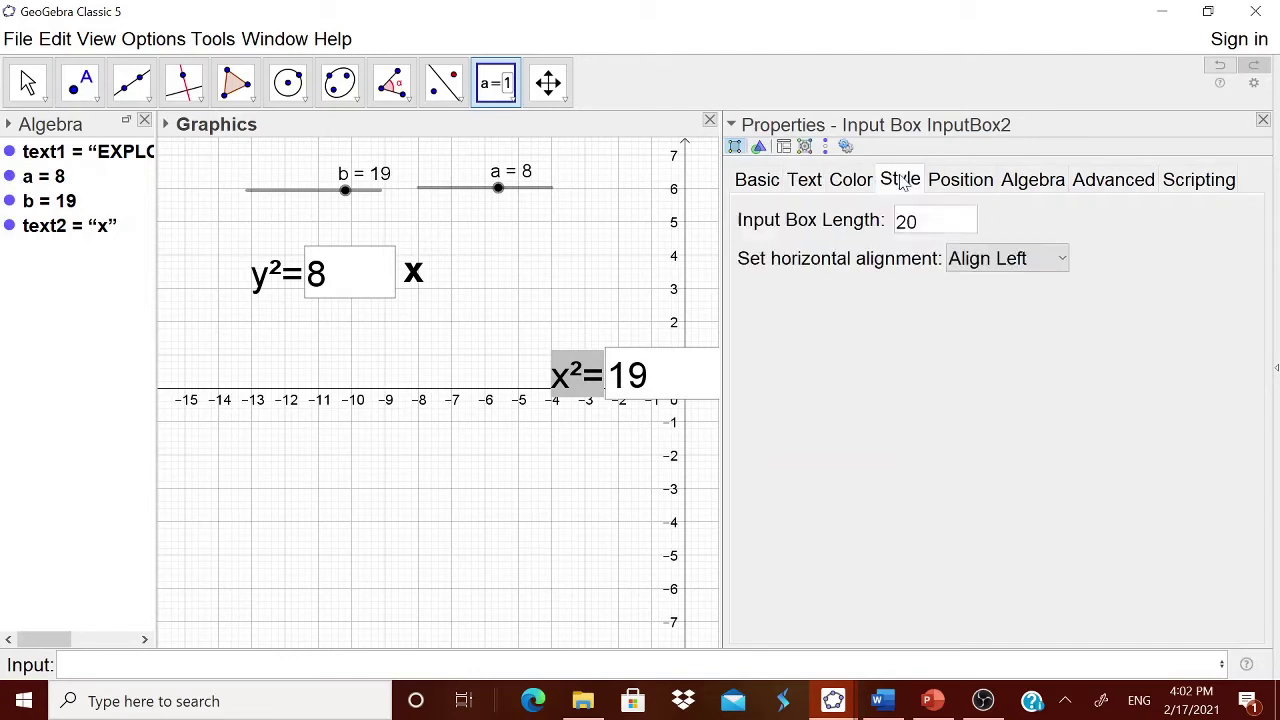
left_click_drag(918, 224, 898, 228)
type("3")
key("Return")
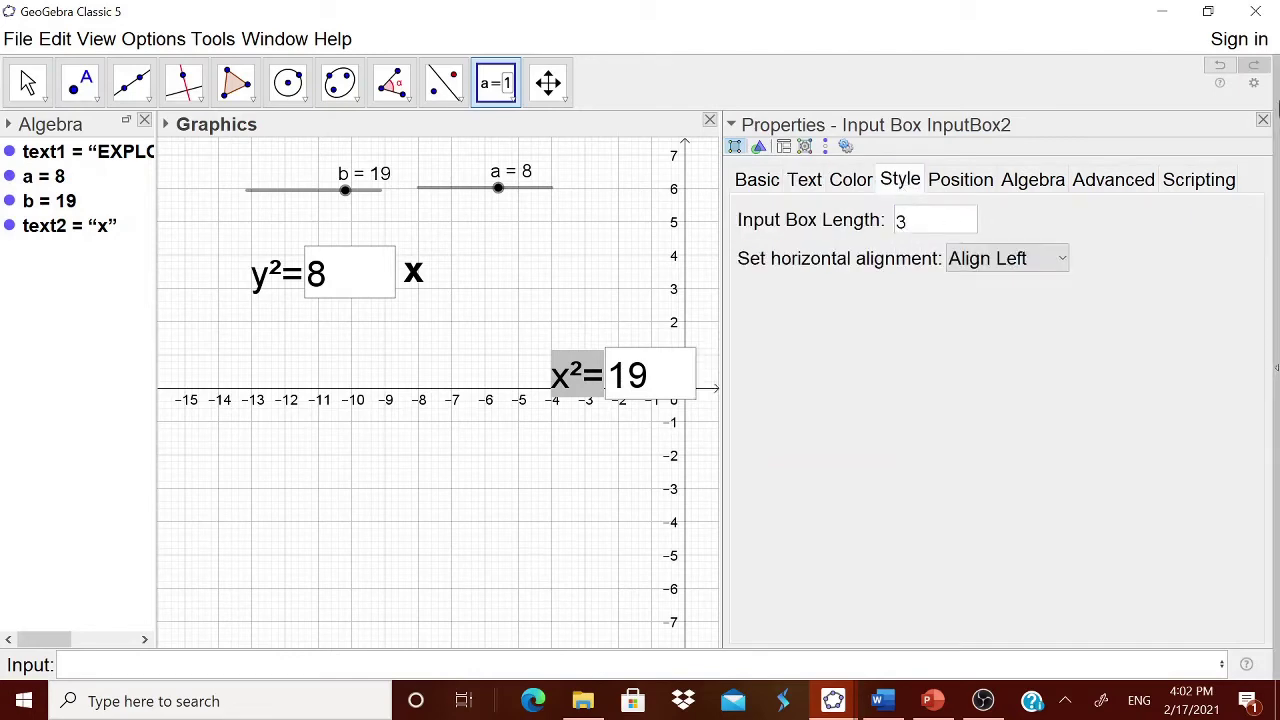
left_click(1263, 119)
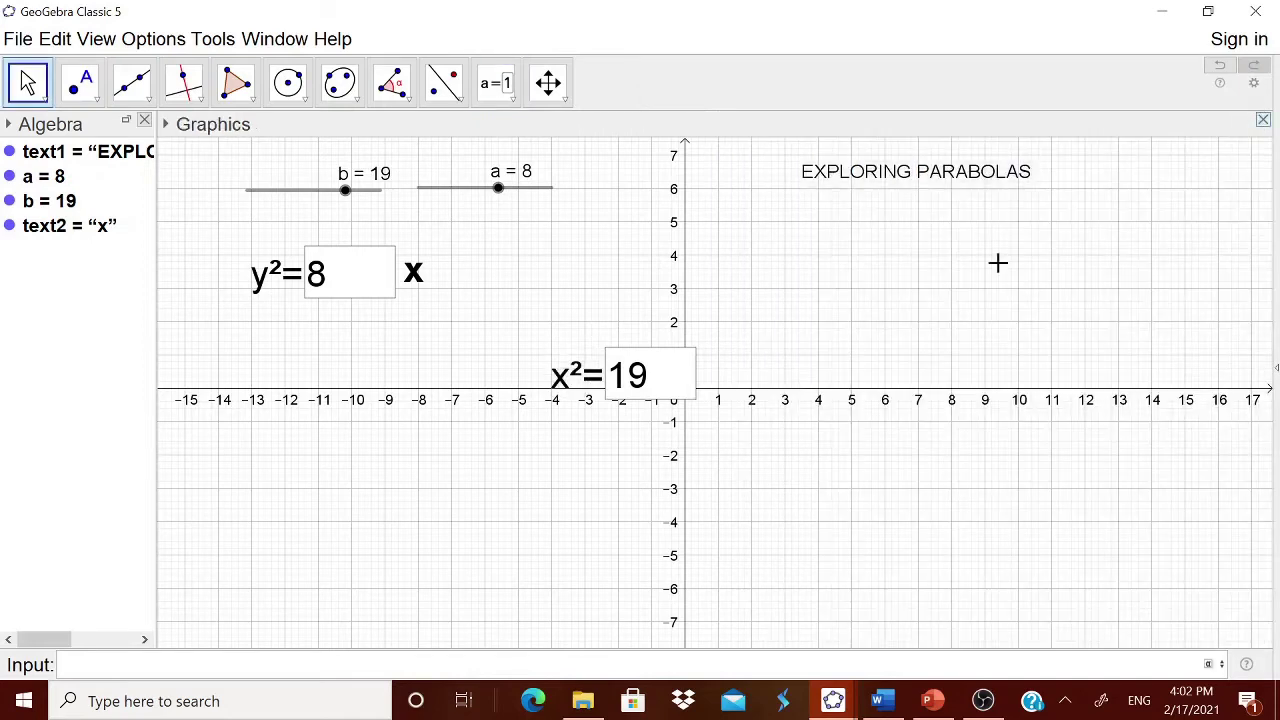
Unfix the "x²=" input box and move it directly beneath the "y²=" input box
right_click(557, 376)
left_click(574, 444)
left_click_drag(571, 389, 276, 345)
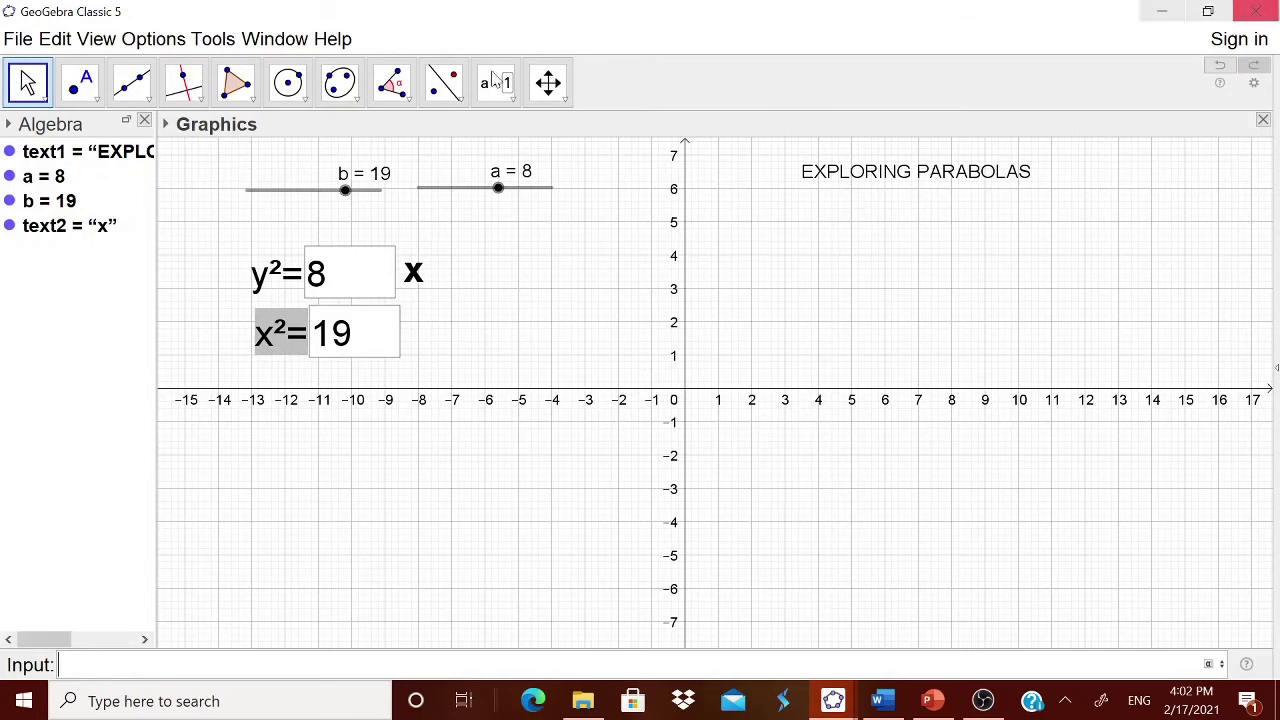
Insert a text object reading "y" to the right of the two input boxes
left_click(500, 88)
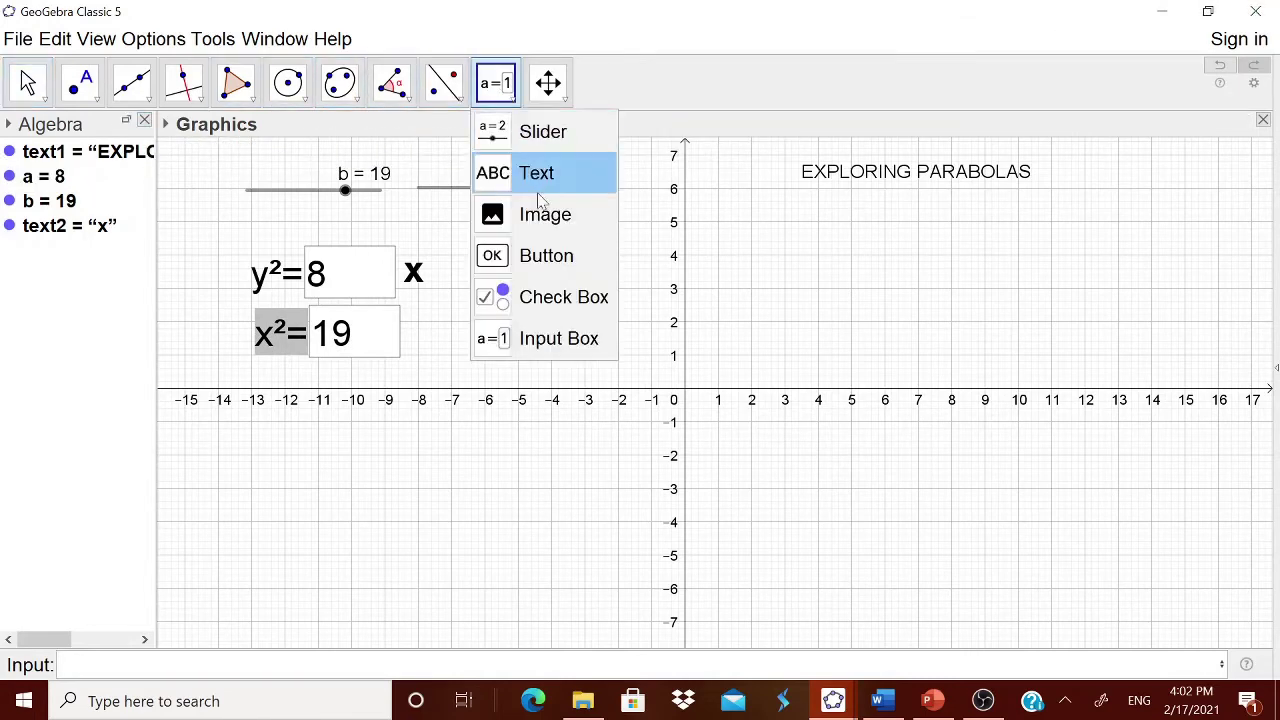
left_click(540, 172)
left_click(516, 326)
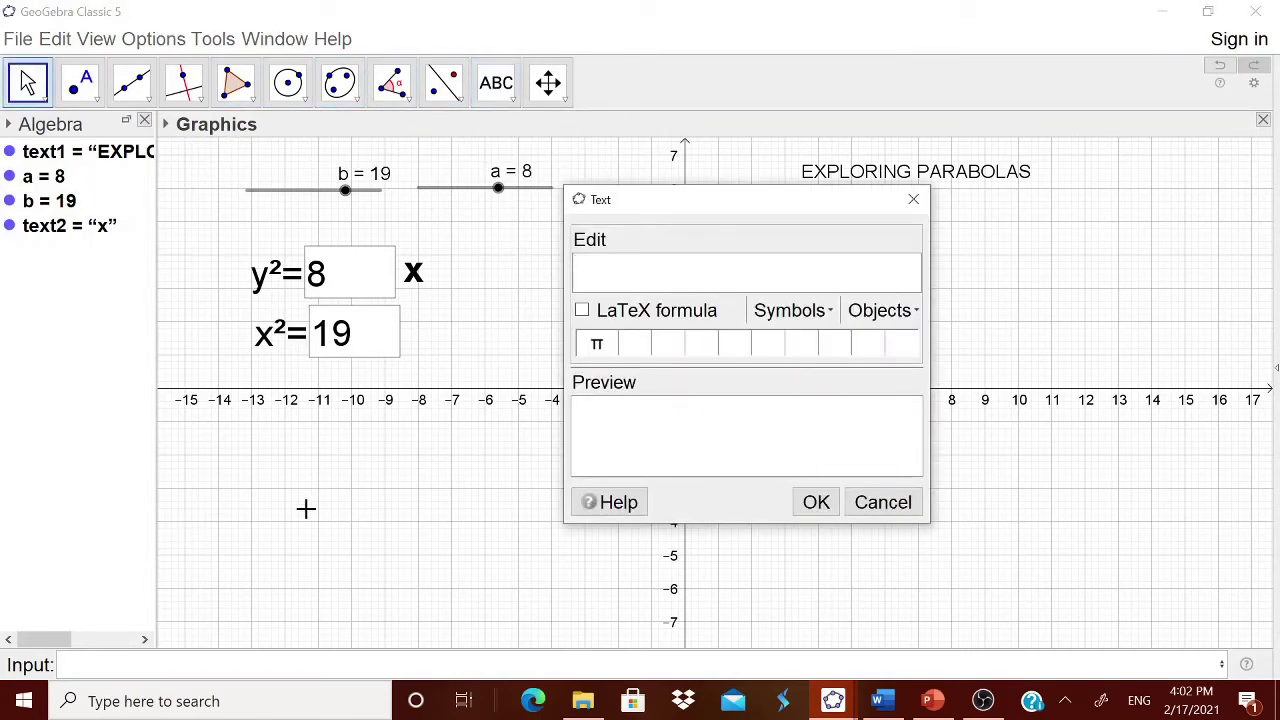
type("y")
left_click(815, 501)
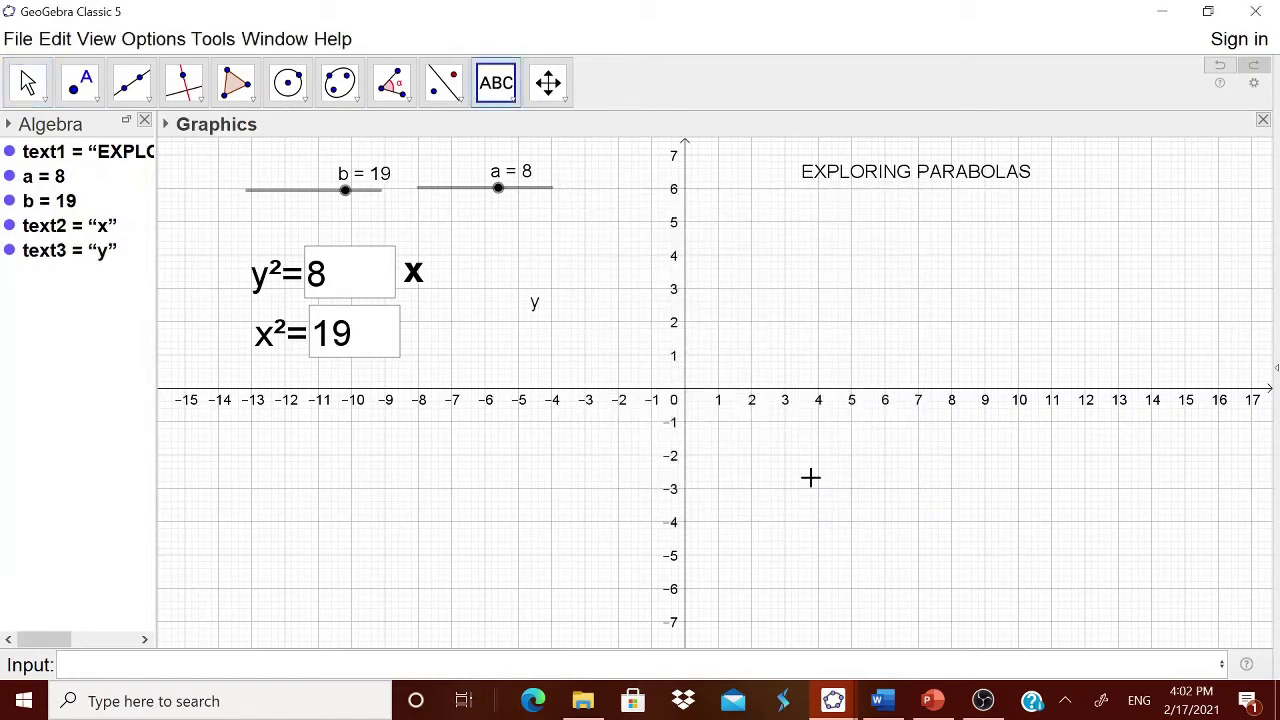
Format the "y" text as Large and bold
right_click(532, 305)
left_click(575, 518)
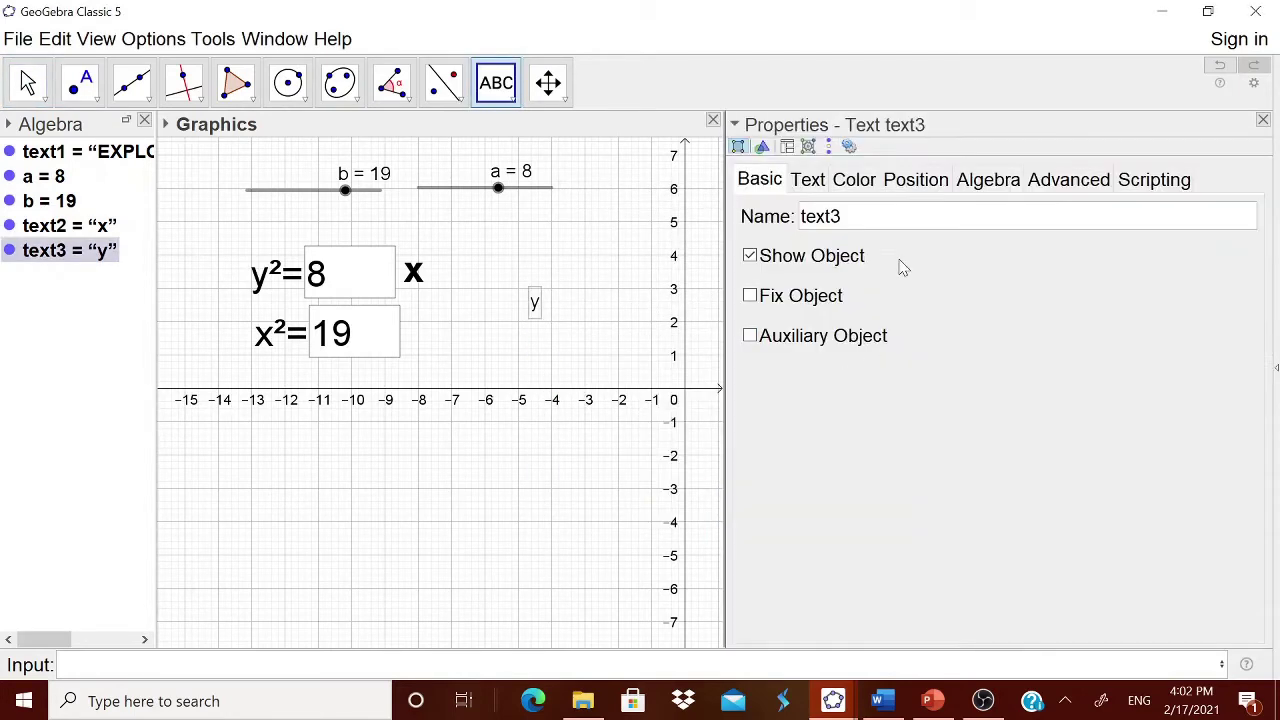
left_click(807, 180)
left_click(925, 213)
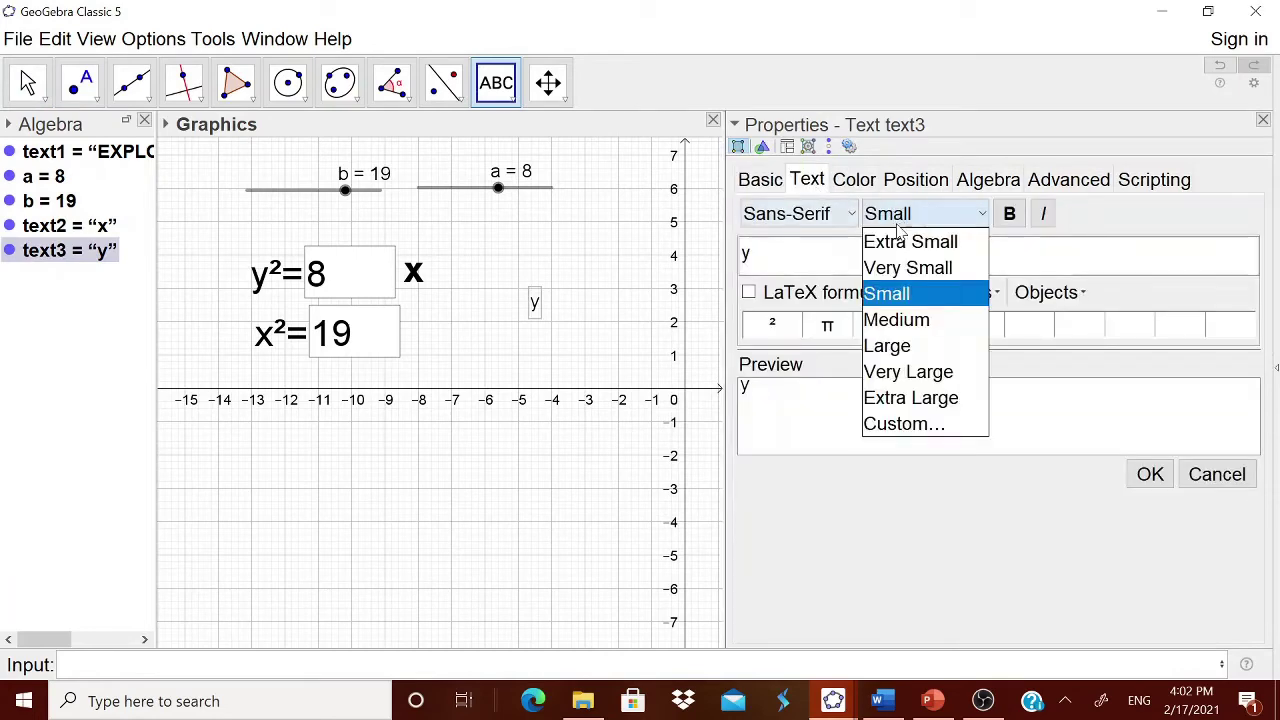
left_click(920, 343)
left_click(1010, 215)
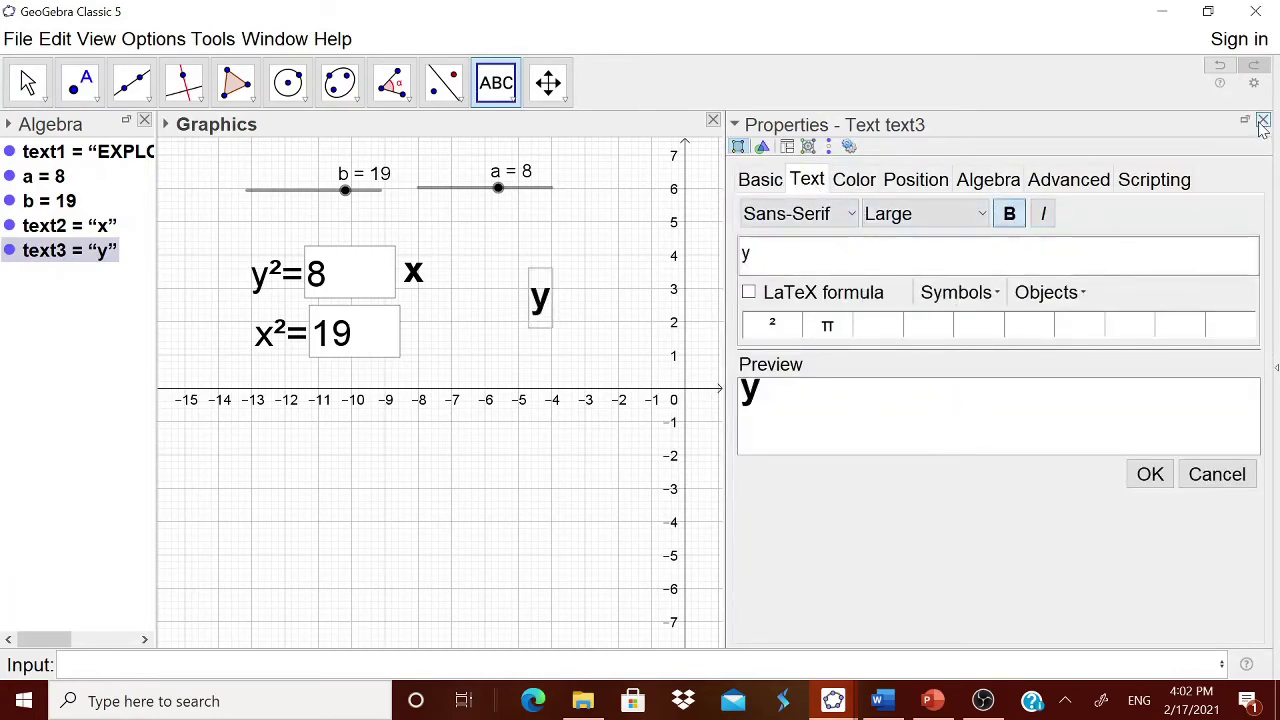
Move the "y" text directly beside the "x²=" input box to complete the second equation
left_click(1263, 120)
left_click_drag(546, 302, 420, 344)
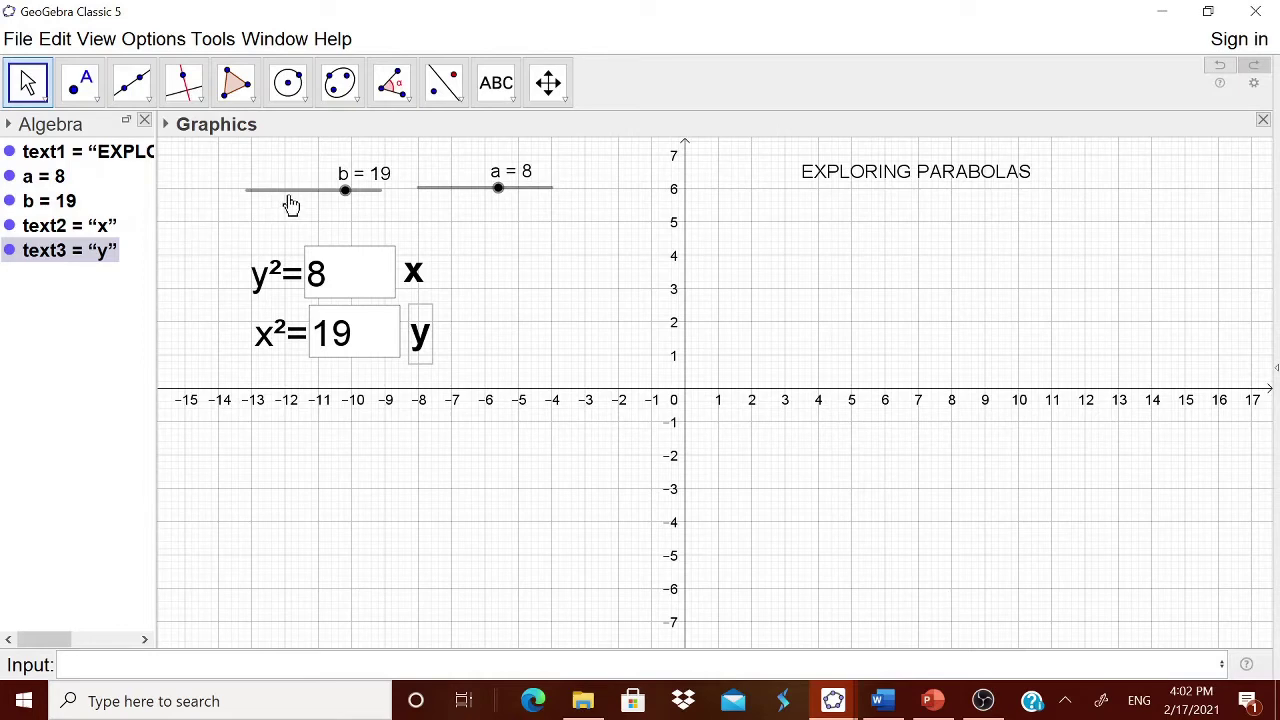
Test the linked input boxes by setting slider b to 13 and slider a to 10
mouse_move(344, 192)
left_mouse_down()
mouse_move(304, 196)
mouse_move(335, 196)
left_mouse_up()
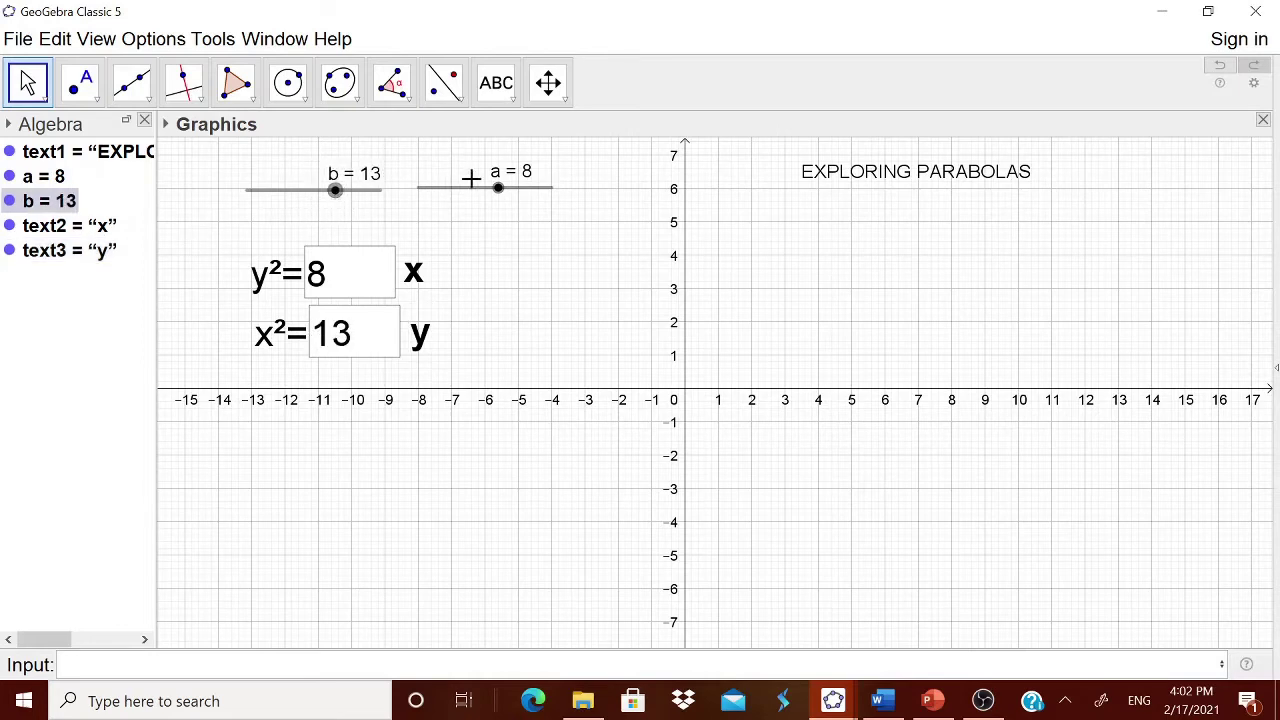
mouse_move(510, 190)
left_mouse_down()
mouse_move(486, 194)
mouse_move(503, 195)
left_mouse_up()
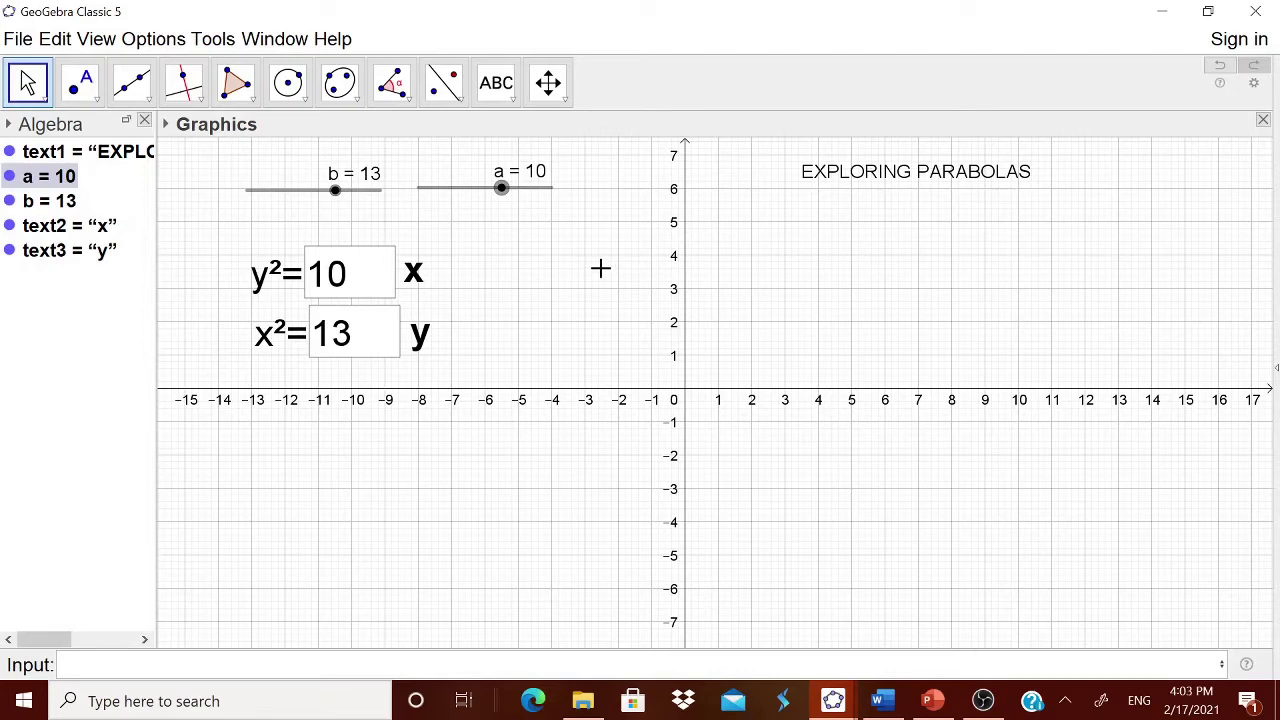
Insert a button captioned "NEW PROBLEM" with the script lines a=? and b=?, and run it once to clear both equations
left_click(513, 103)
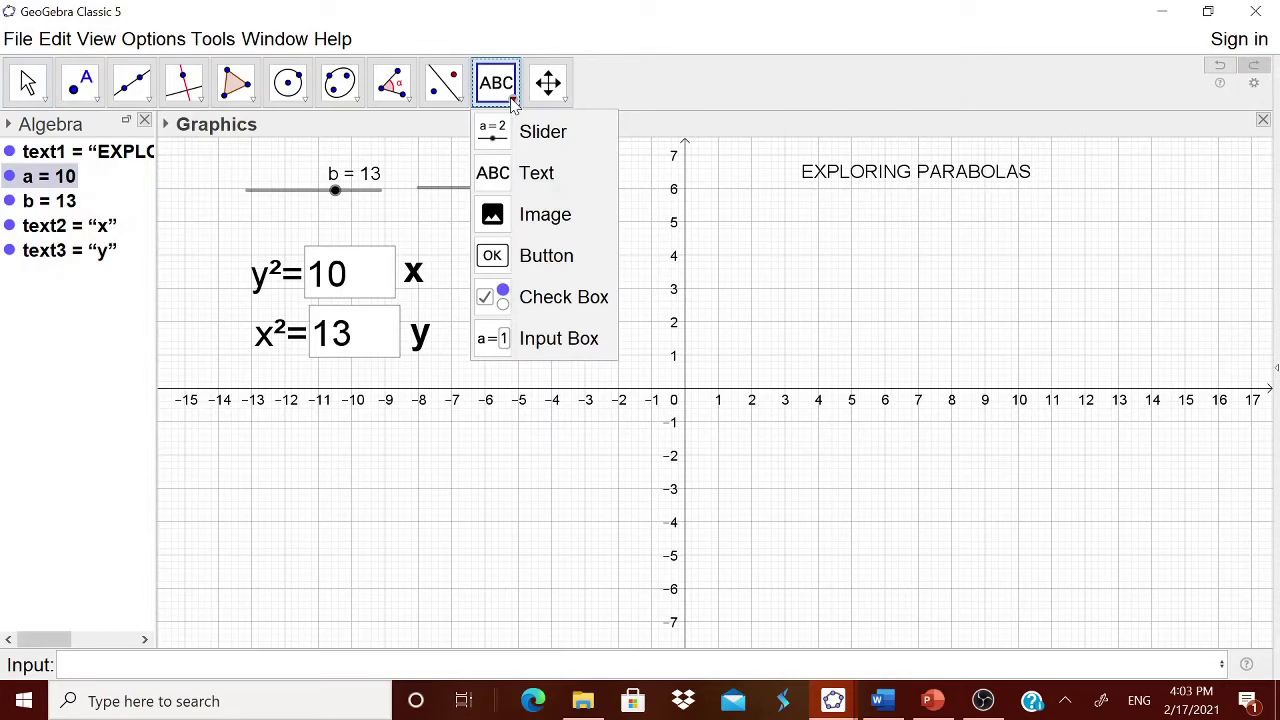
left_click(550, 262)
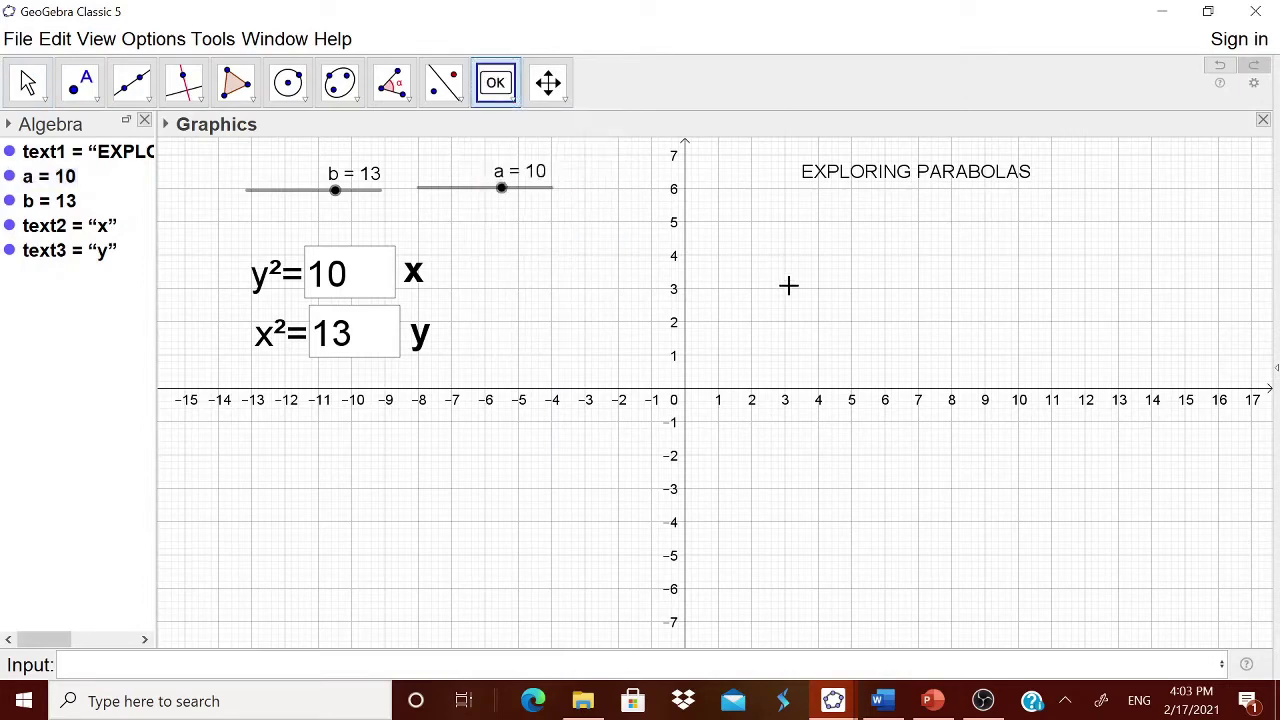
left_click(789, 284)
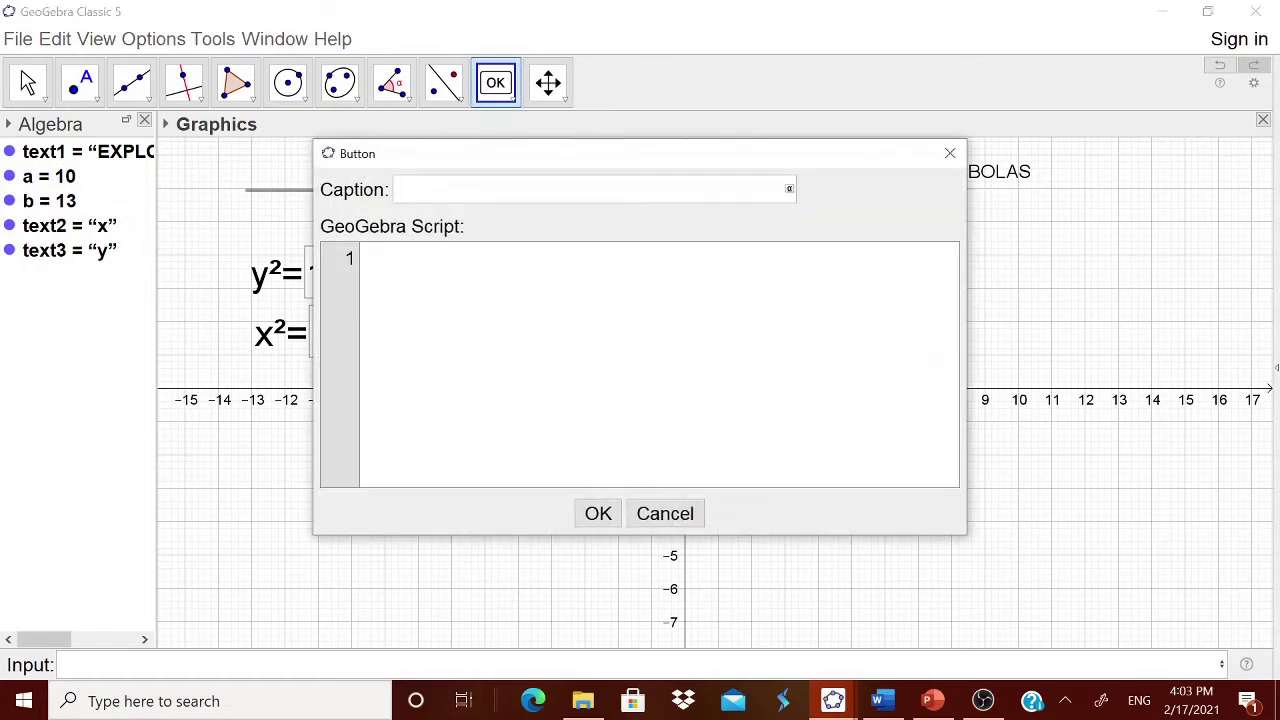
type("NEW PROBLEM")
left_click(364, 258)
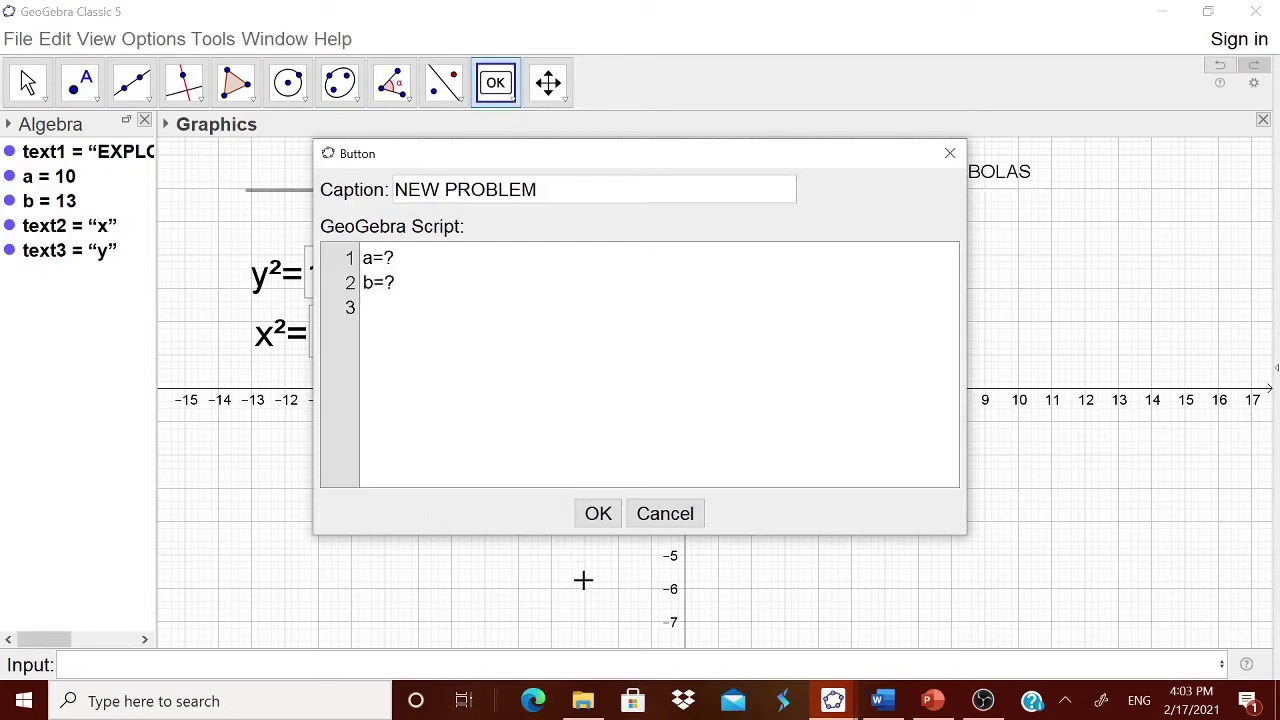
left_click(596, 515)
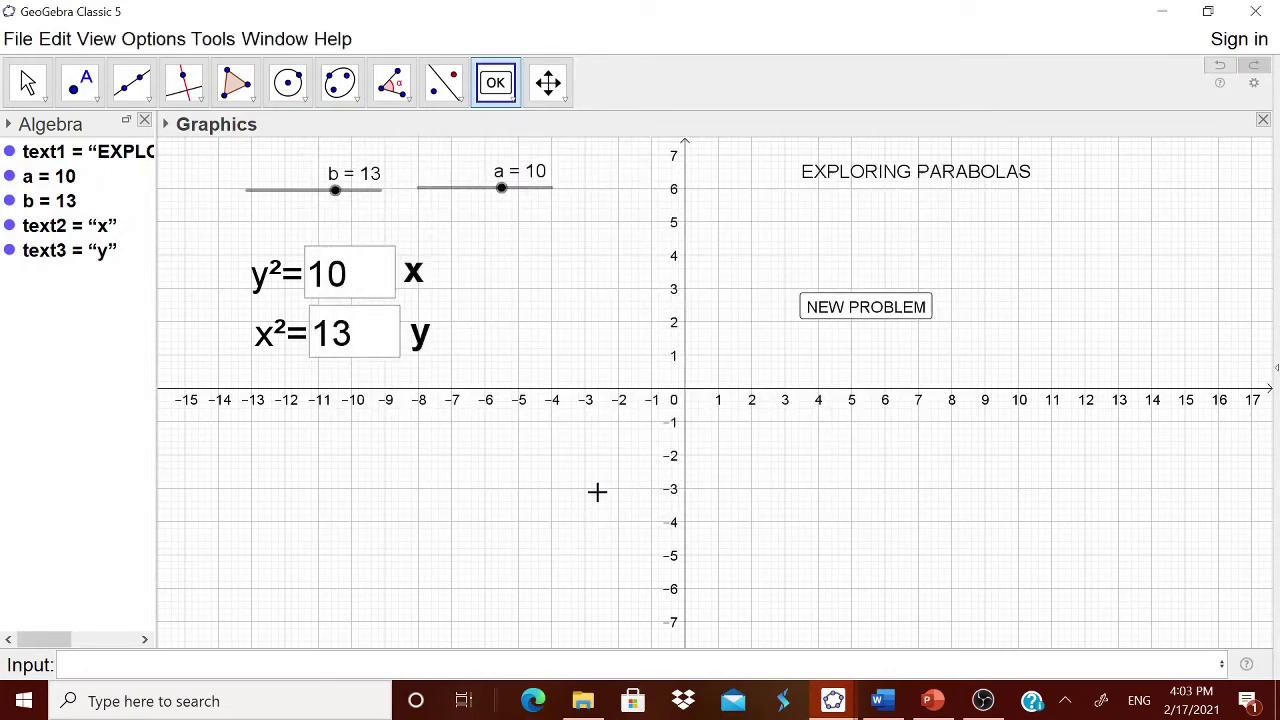
left_click(845, 318)
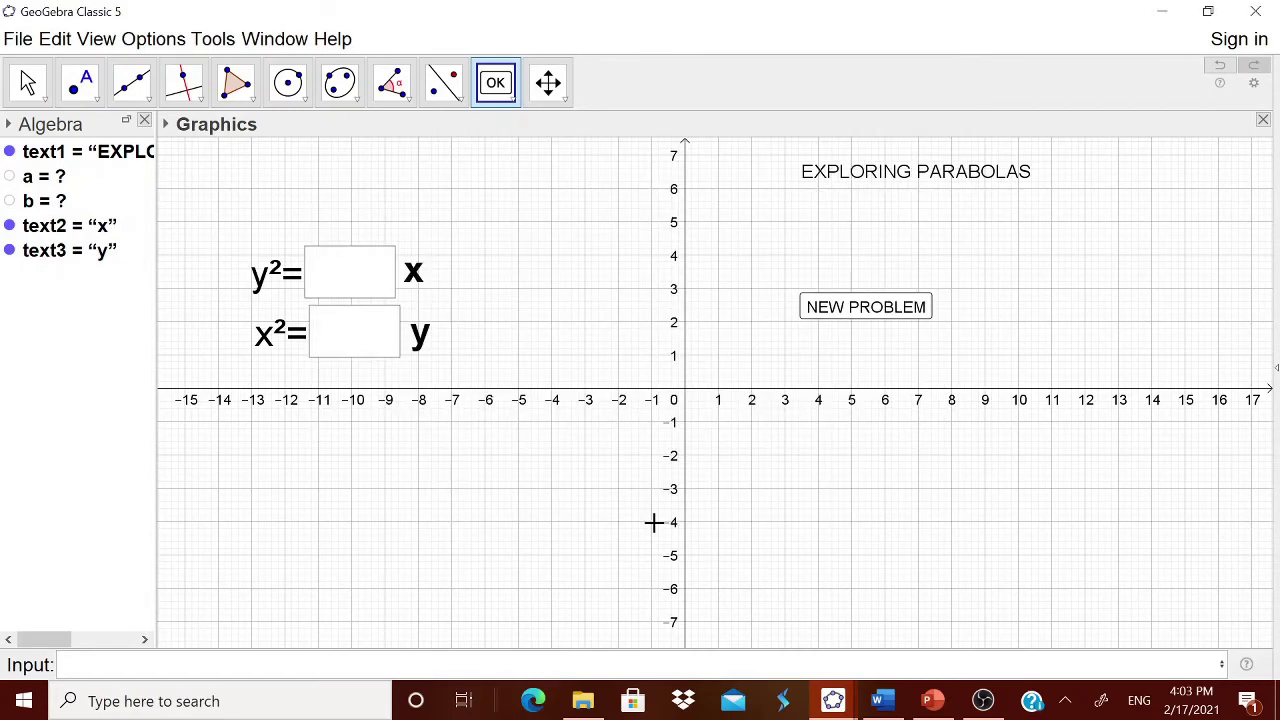
left_click(657, 520)
Unfix the "NEW PROBLEM" button and move it directly above the "y²=" input box
right_click(833, 315)
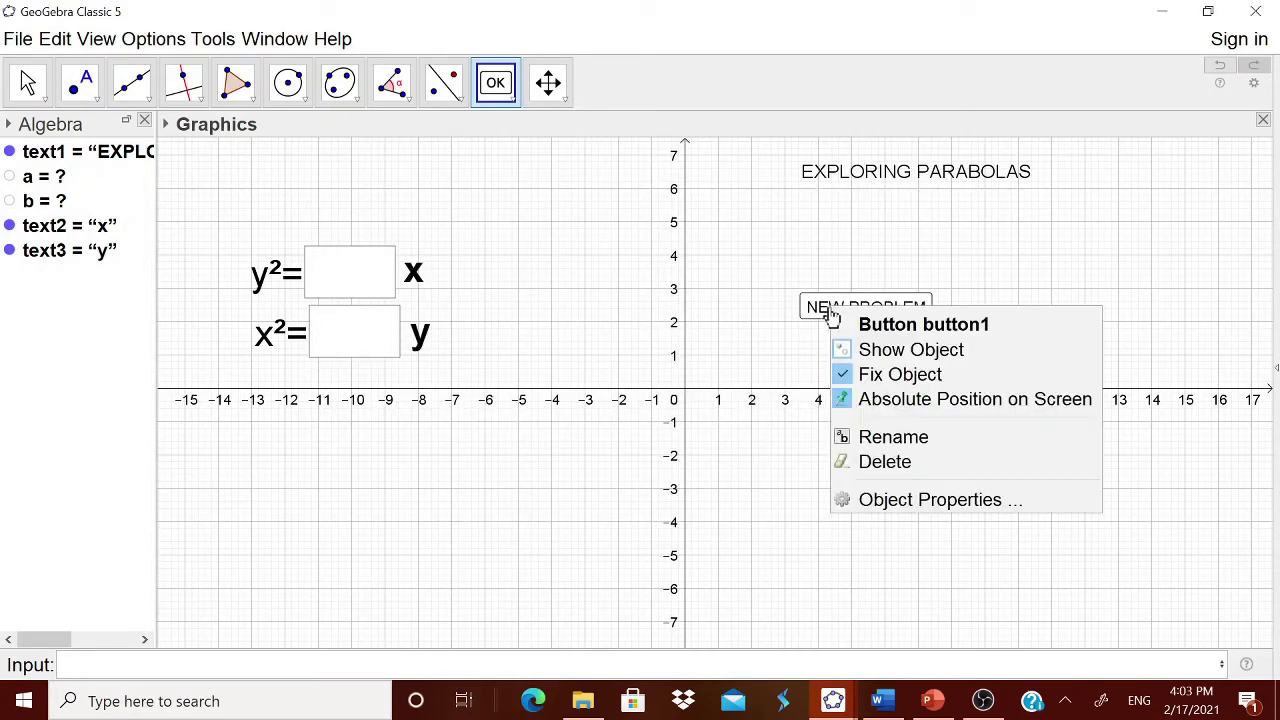
left_click(884, 380)
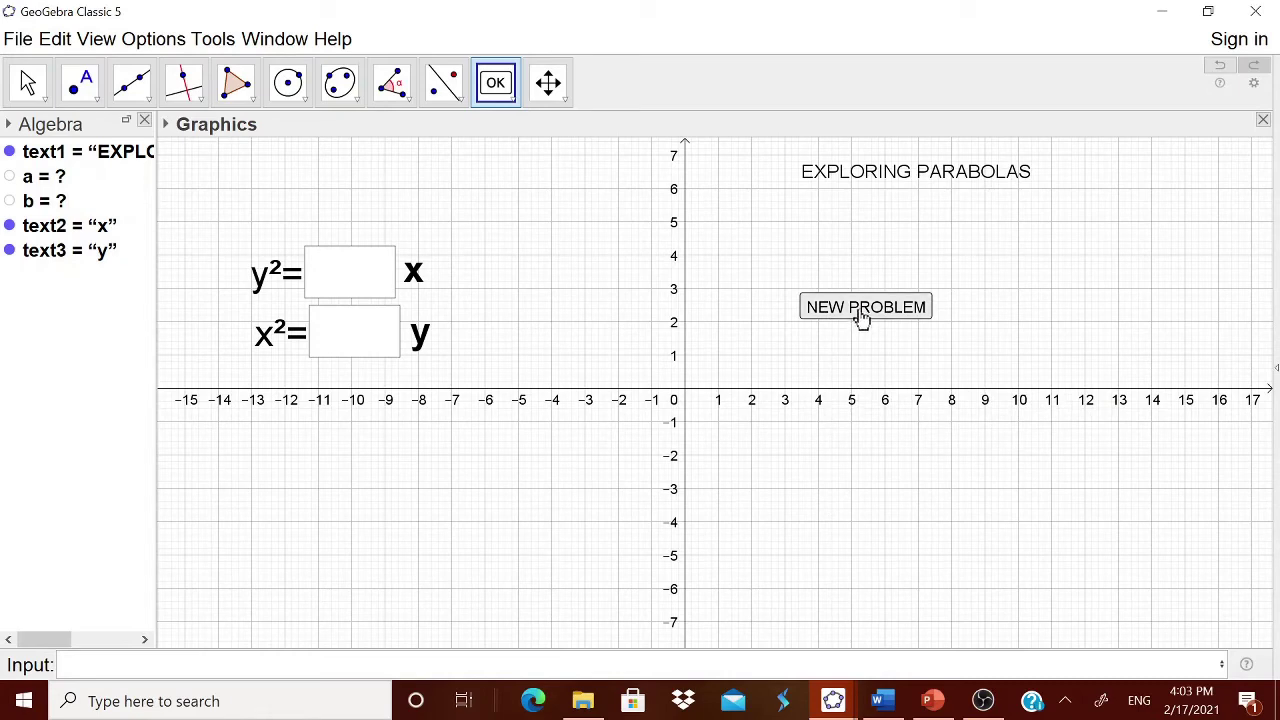
left_click_drag(863, 317, 329, 214)
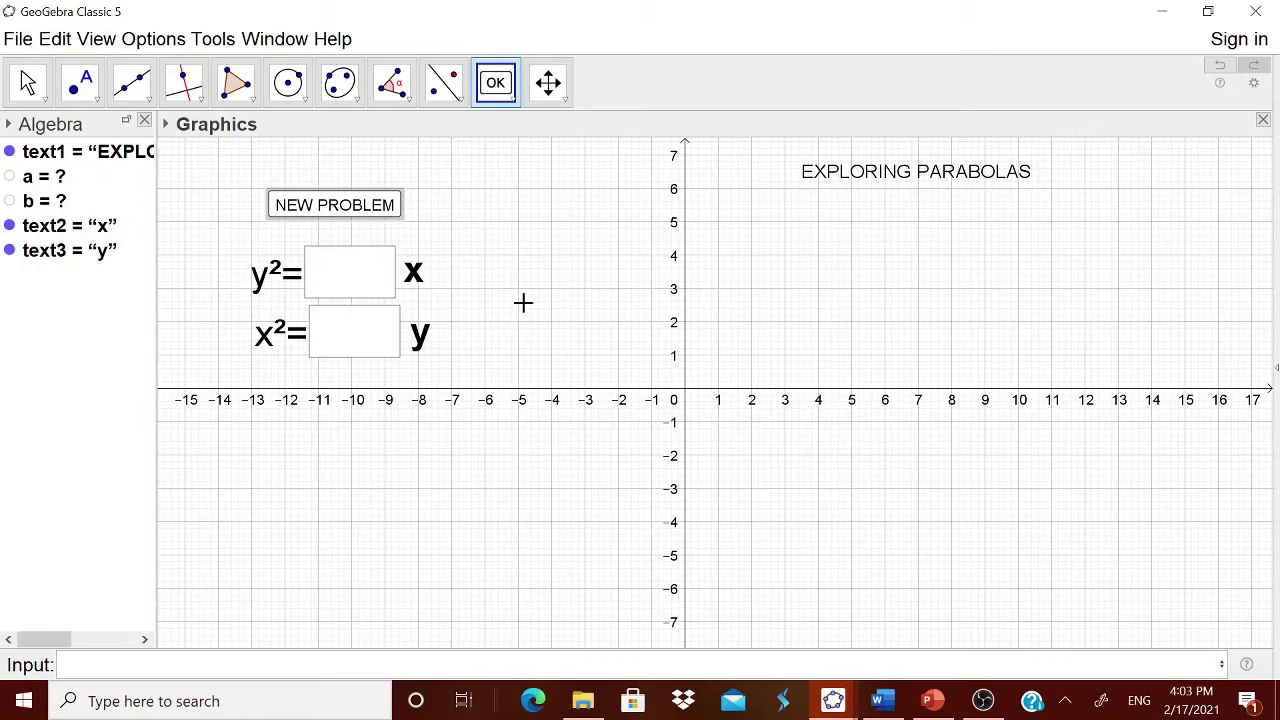
Enter 16 in the "y²=" input box as the coefficient of x
left_click(363, 271)
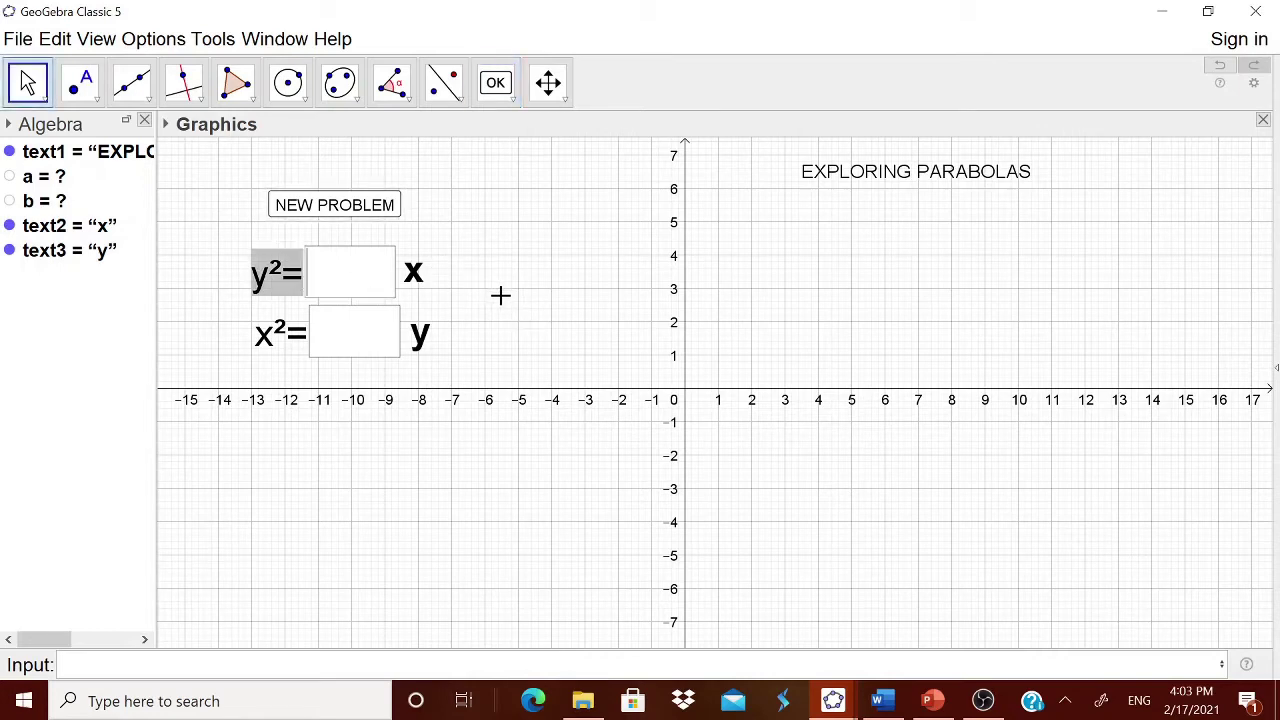
type("16")
key("Return")
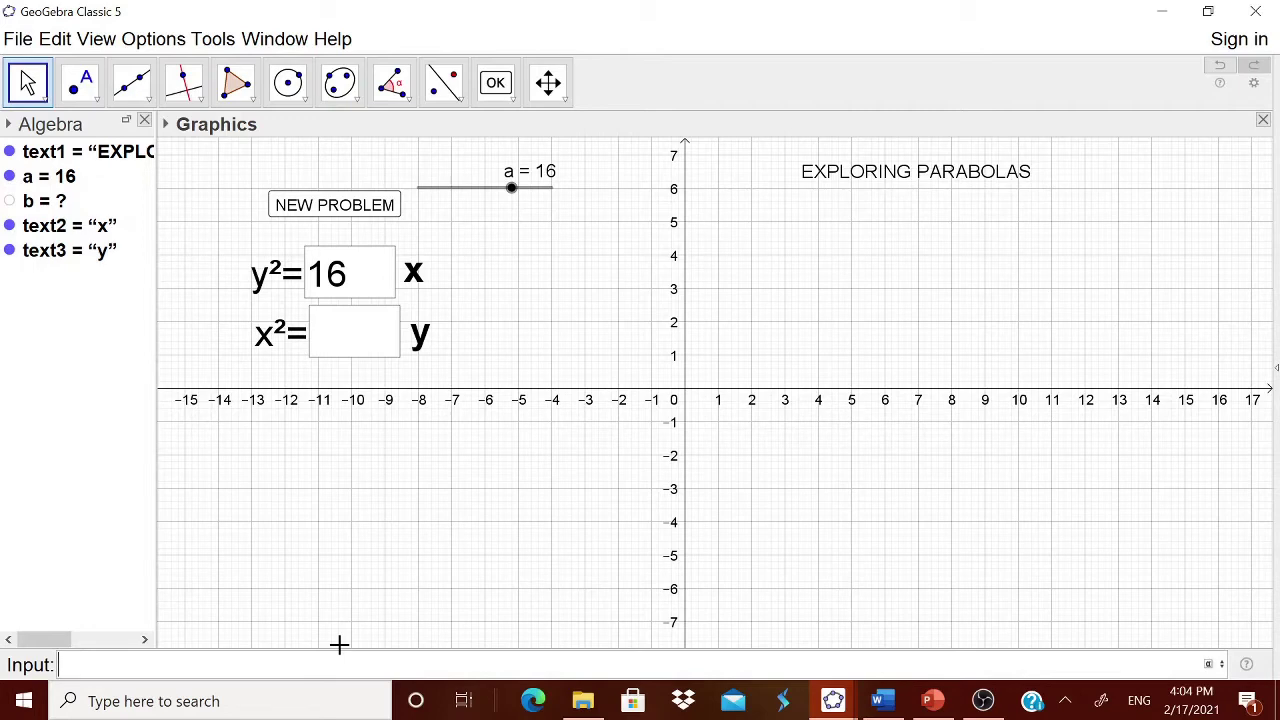
Define the absolute value of a with abs(a), and a second number as c/4
type("abs(")
key("BackSpace")
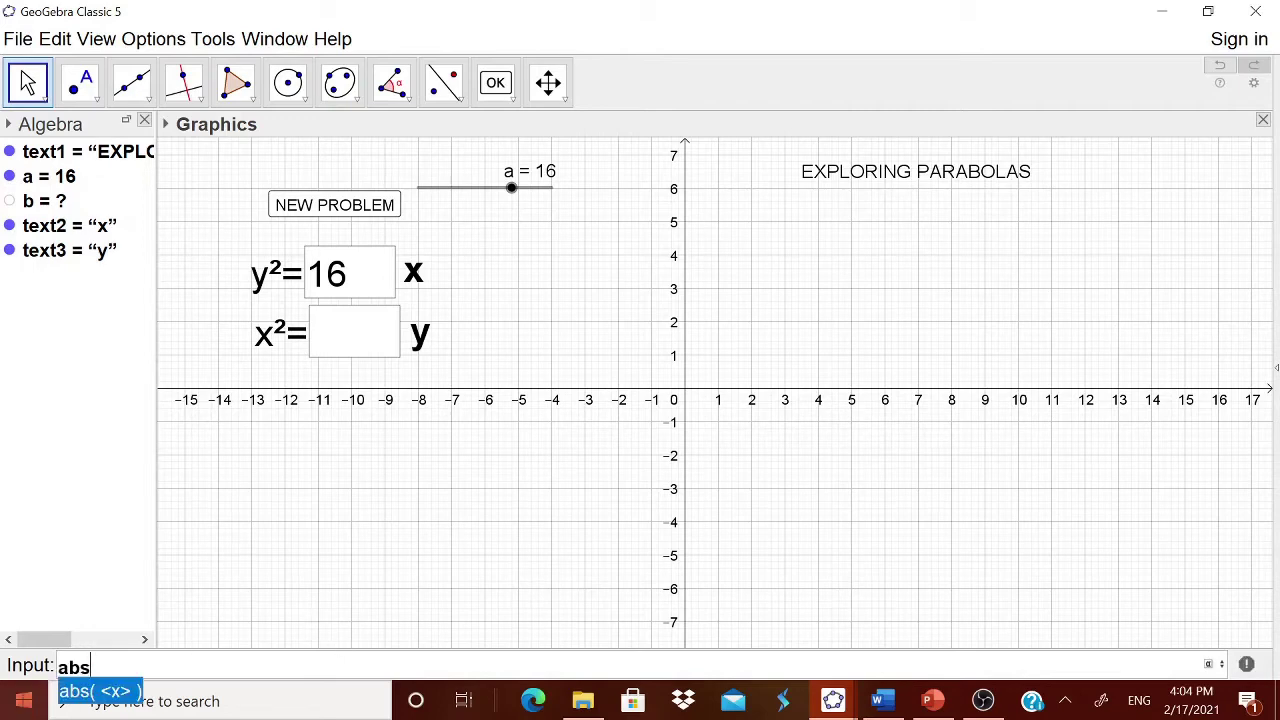
left_click(105, 699)
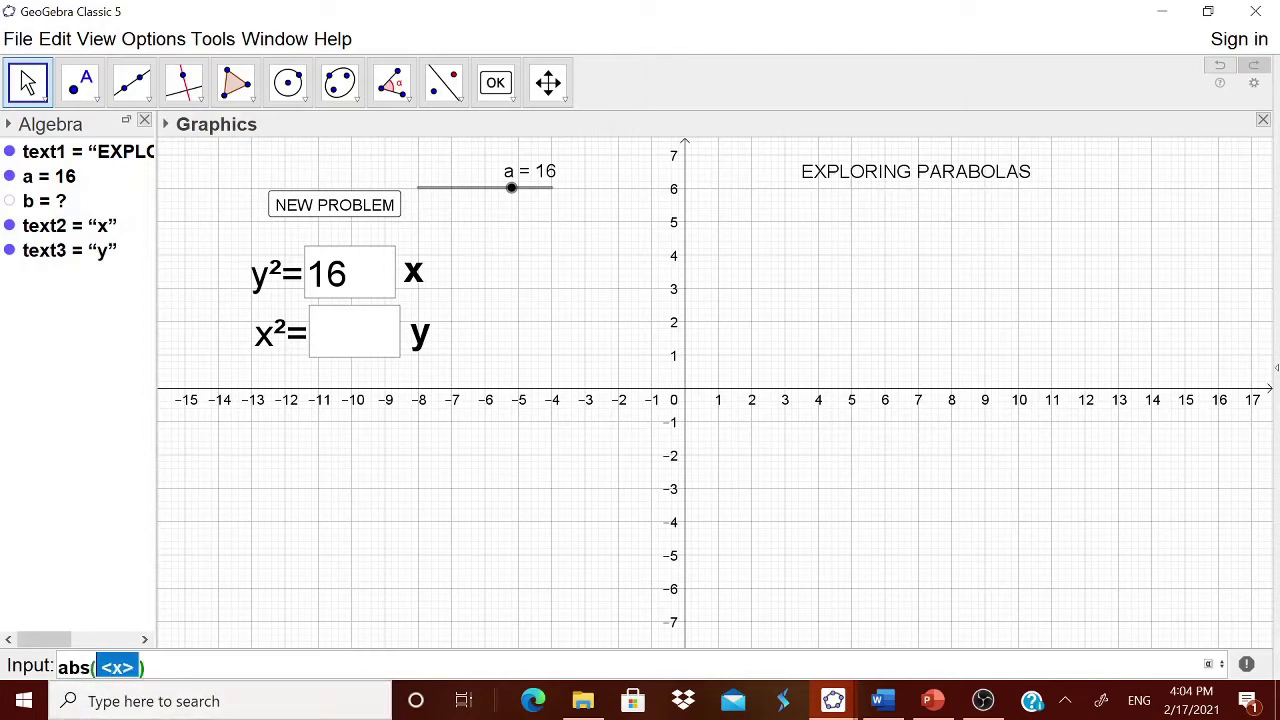
type("a")
key("Return")
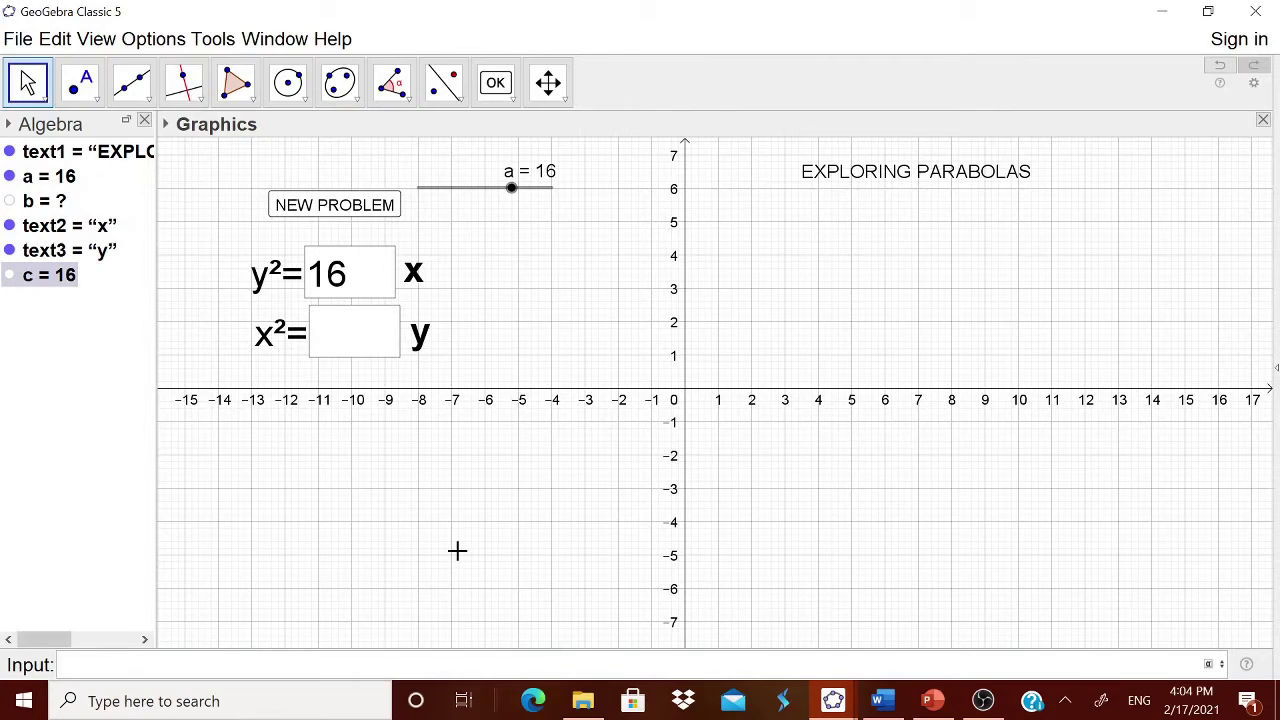
type("c/4")
key("Return")
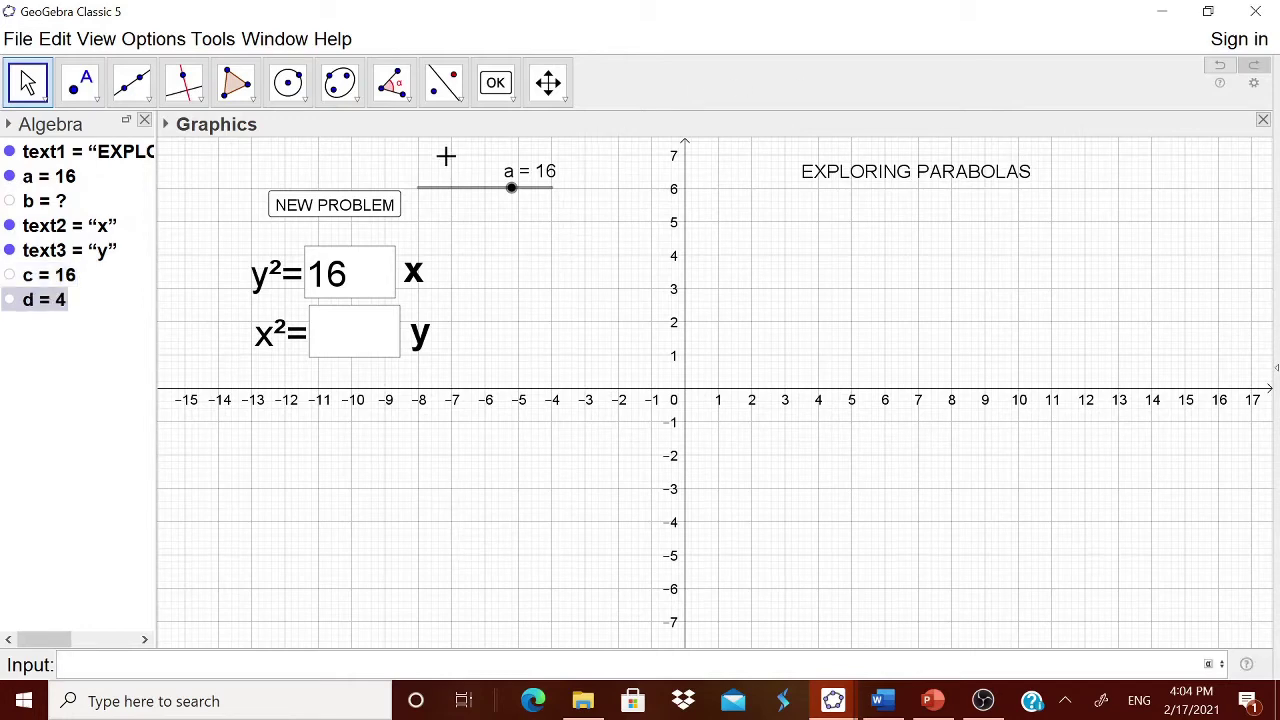
left_click(500, 86)
left_click(525, 171)
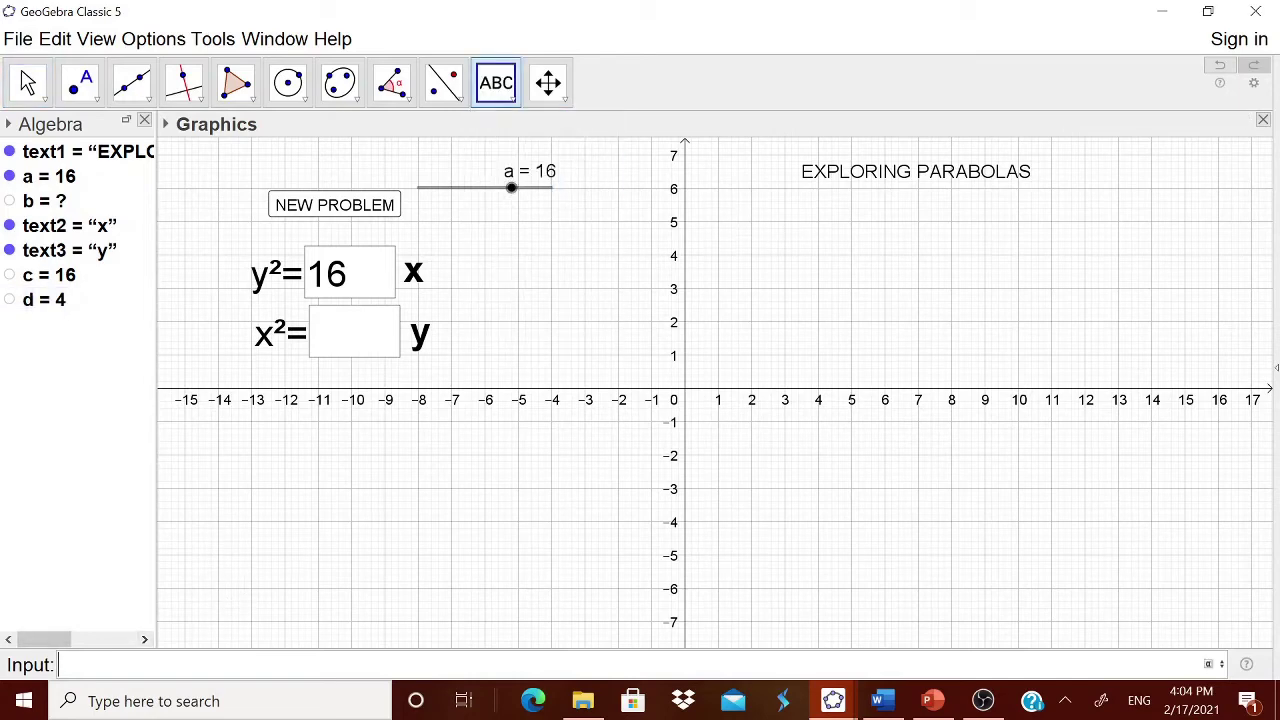
type("yyyyyyyyyyyyyyyyyyyyyyyyyyyyyyyyyyyyyy")
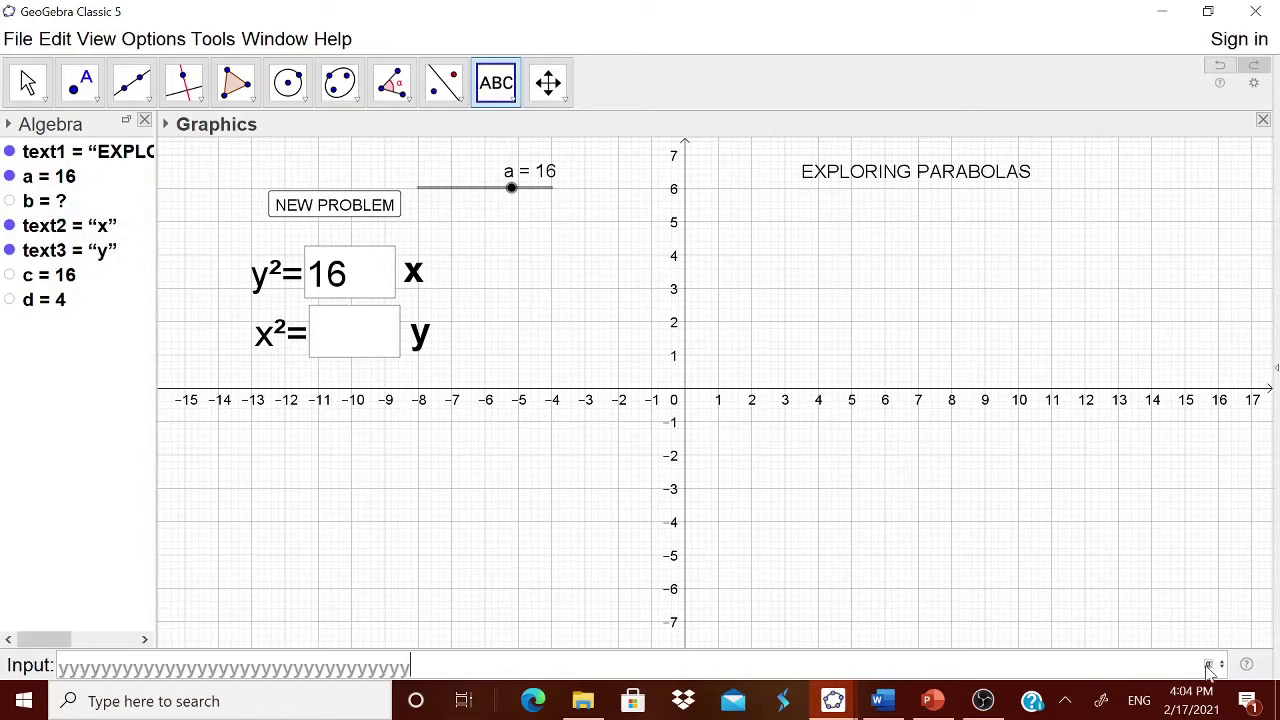
left_click(1208, 665)
key("BackSpace")
key("BackSpace")
key("BackSpace")
key("BackSpace")
key("BackSpace")
key("BackSpace")
key("BackSpace")
key("BackSpace")
key("BackSpace")
key("BackSpace")
key("BackSpace")
key("BackSpace")
key("BackSpace")
key("BackSpace")
key("BackSpace")
key("BackSpace")
key("BackSpace")
key("BackSpace")
key("BackSpace")
key("BackSpace")
key("BackSpace")
key("BackSpace")
key("BackSpace")
key("BackSpace")
key("BackSpace")
key("BackSpace")
key("BackSpace")
key("BackSpace")
key("BackSpace")
key("BackSpace")
key("BackSpace")
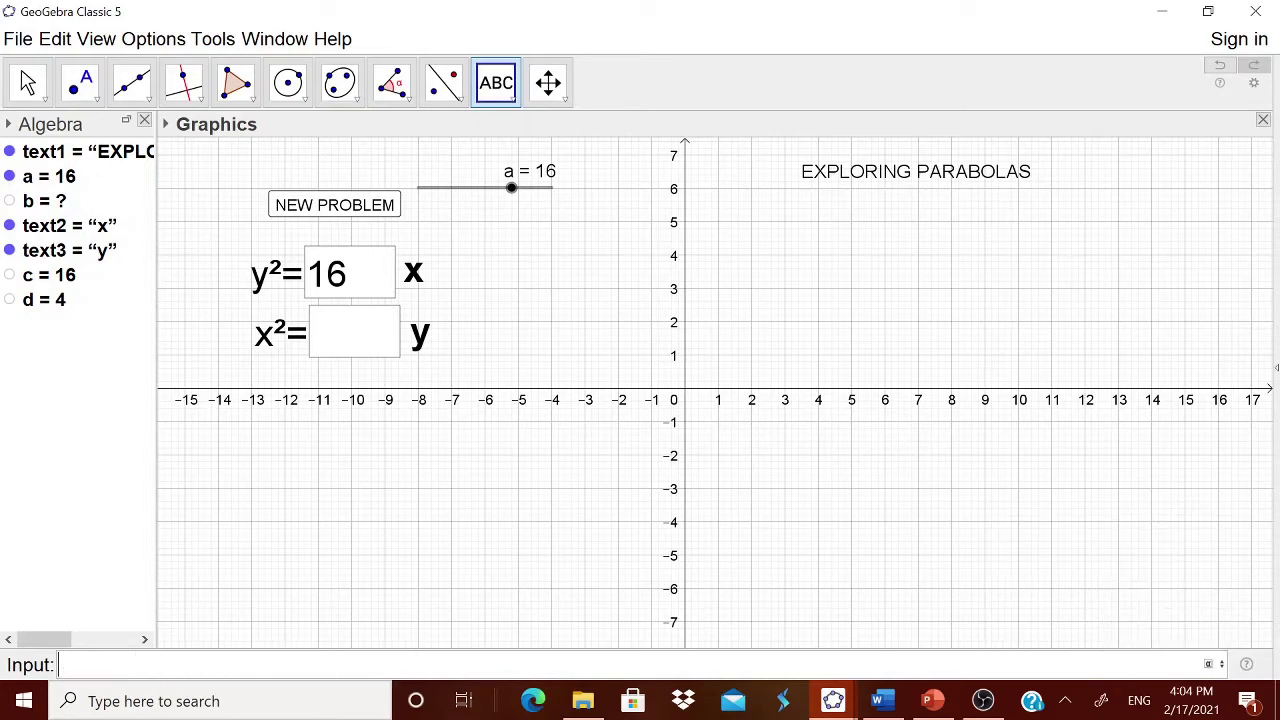
Plot the parabola by entering the equation y²=ax
type("y")
left_click(1208, 665)
left_click(1068, 636)
type("= ")
type("16x")
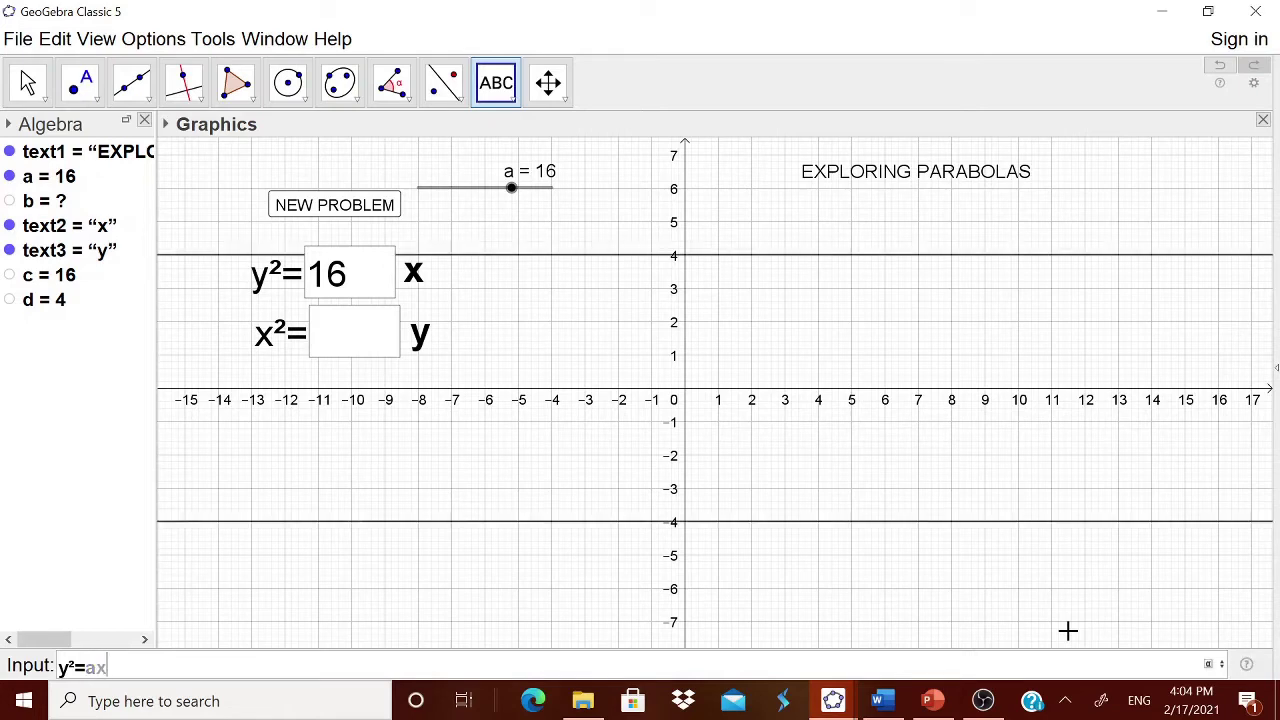
key("Return")
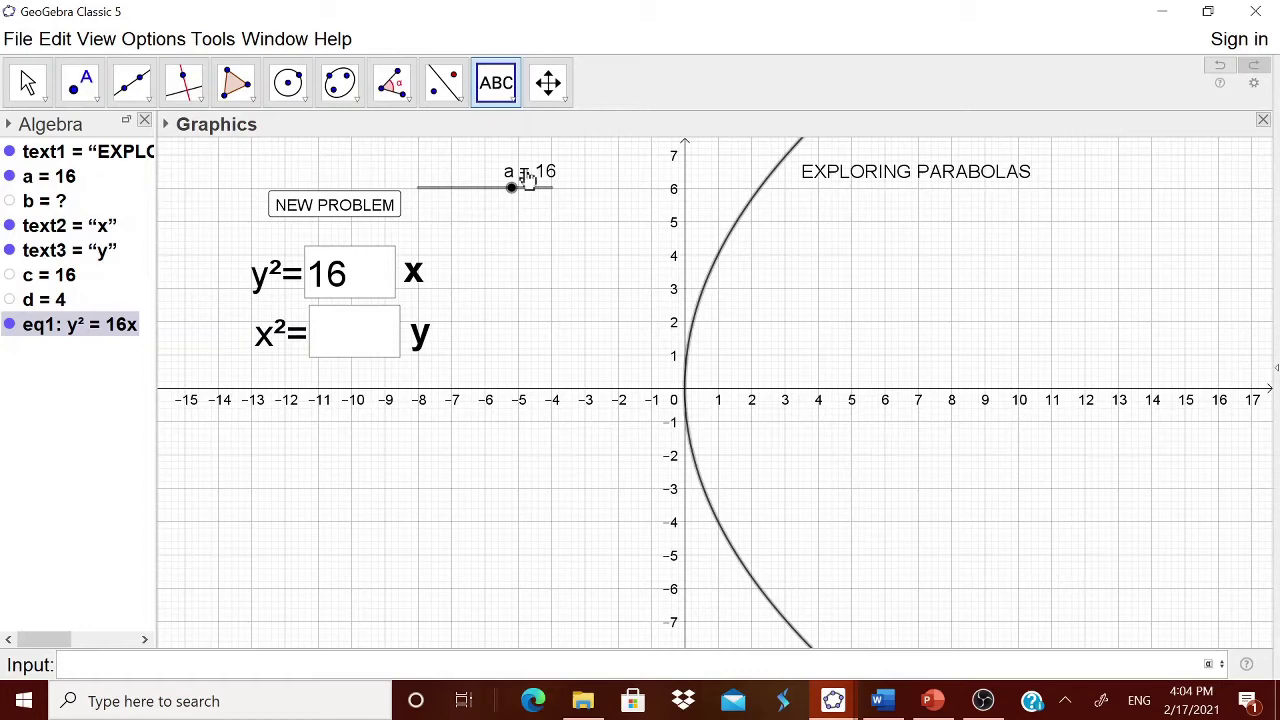
Insert a text object reading "RIGHT HAND PARABOLA" below the "EXPLORING PARABOLAS" title
left_click(497, 83)
left_click(535, 182)
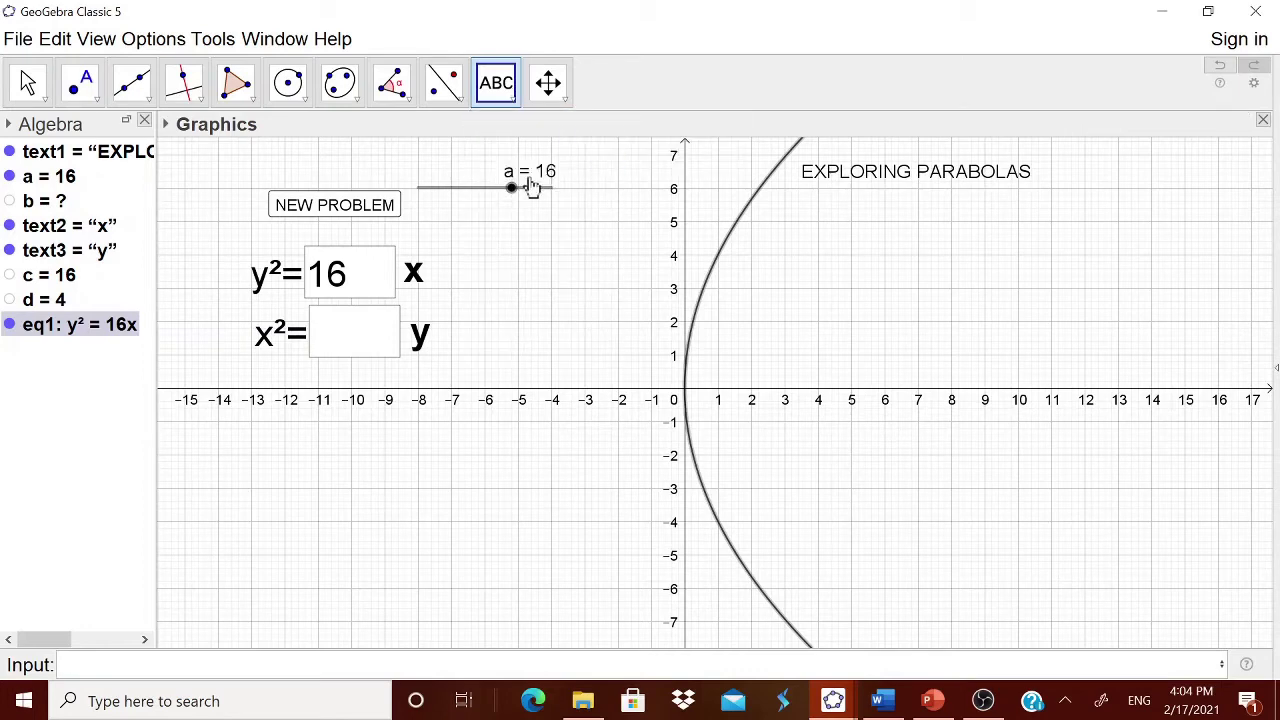
left_click(820, 254)
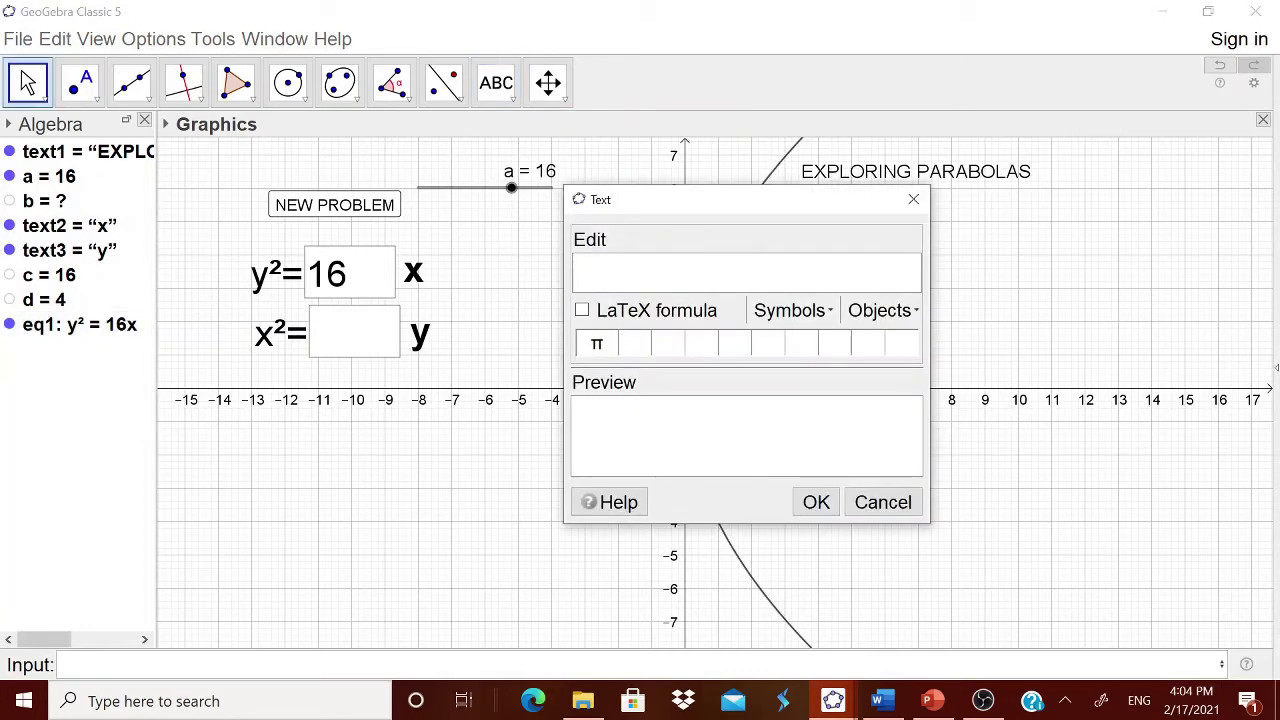
type("RIGHT HAND ")
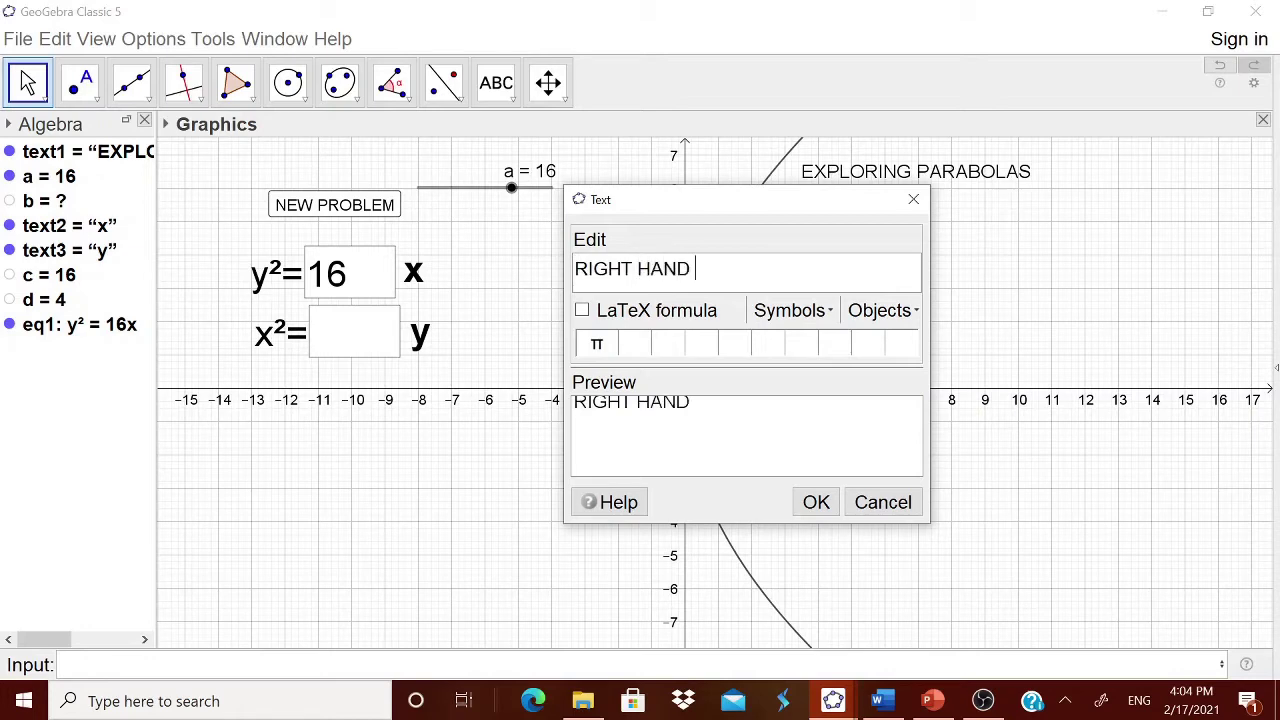
type("PARABL")
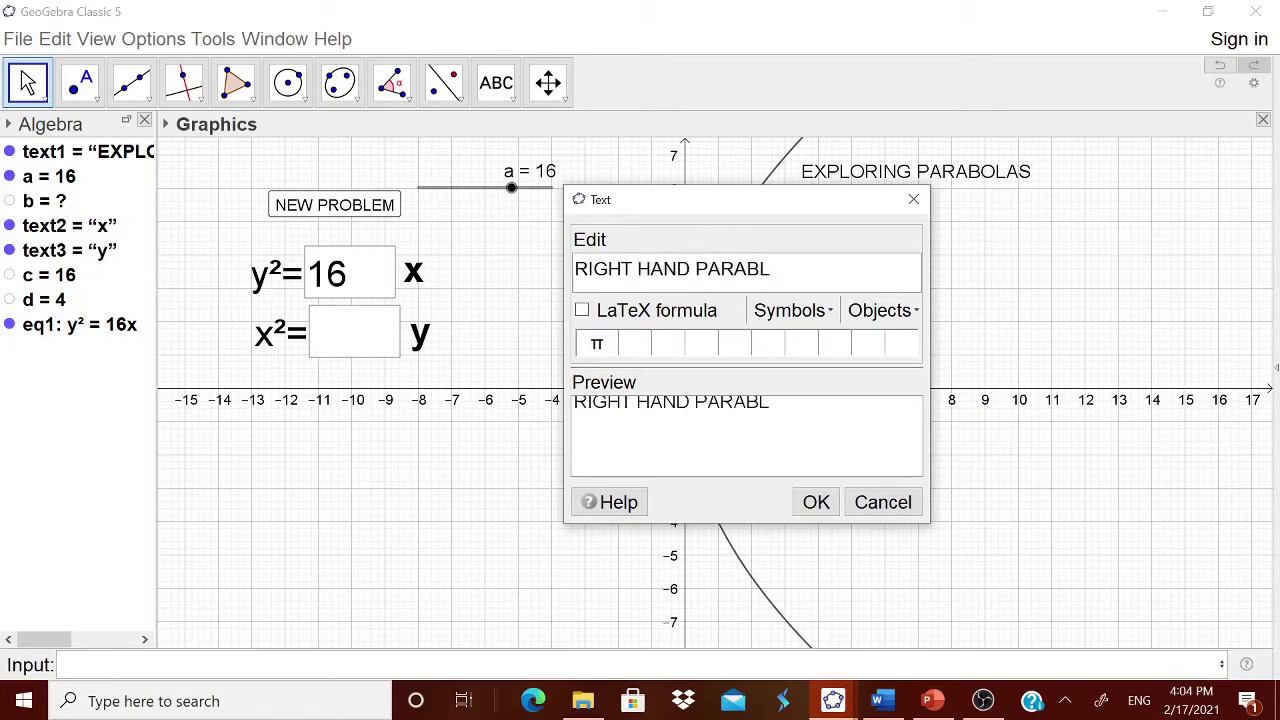
key("BackSpace")
type("OLA")
left_click(816, 502)
Start a new text object below "RIGHT HAND PARABOLA" with the wording "GENERAL EQUATION IS"
left_click(573, 283)
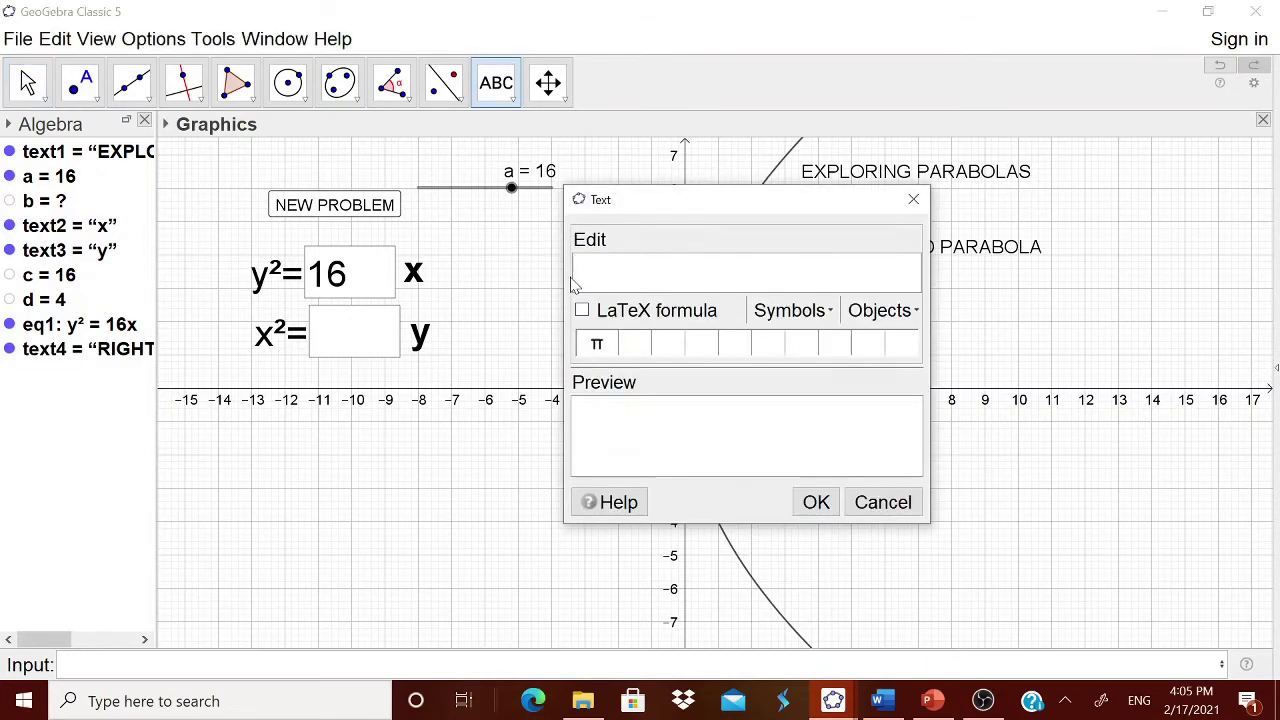
type("GENERAL E")
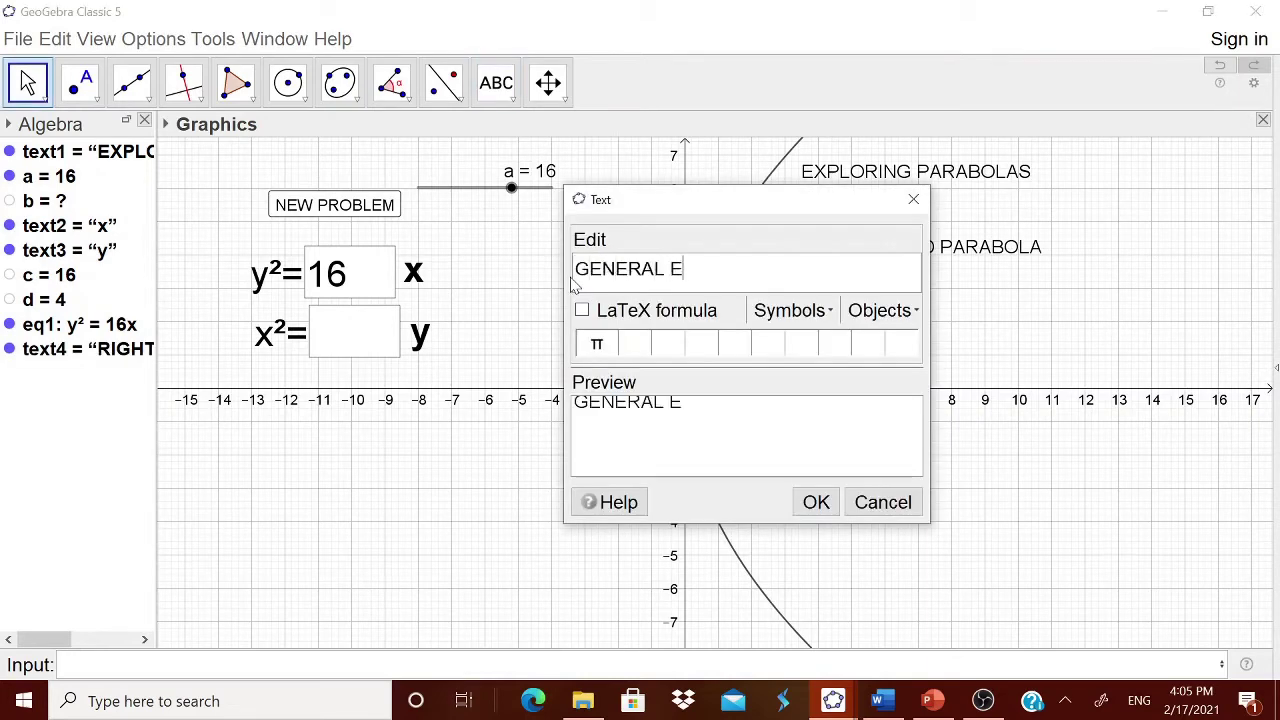
type("QATUI")
key("BackSpace")
key("BackSpace")
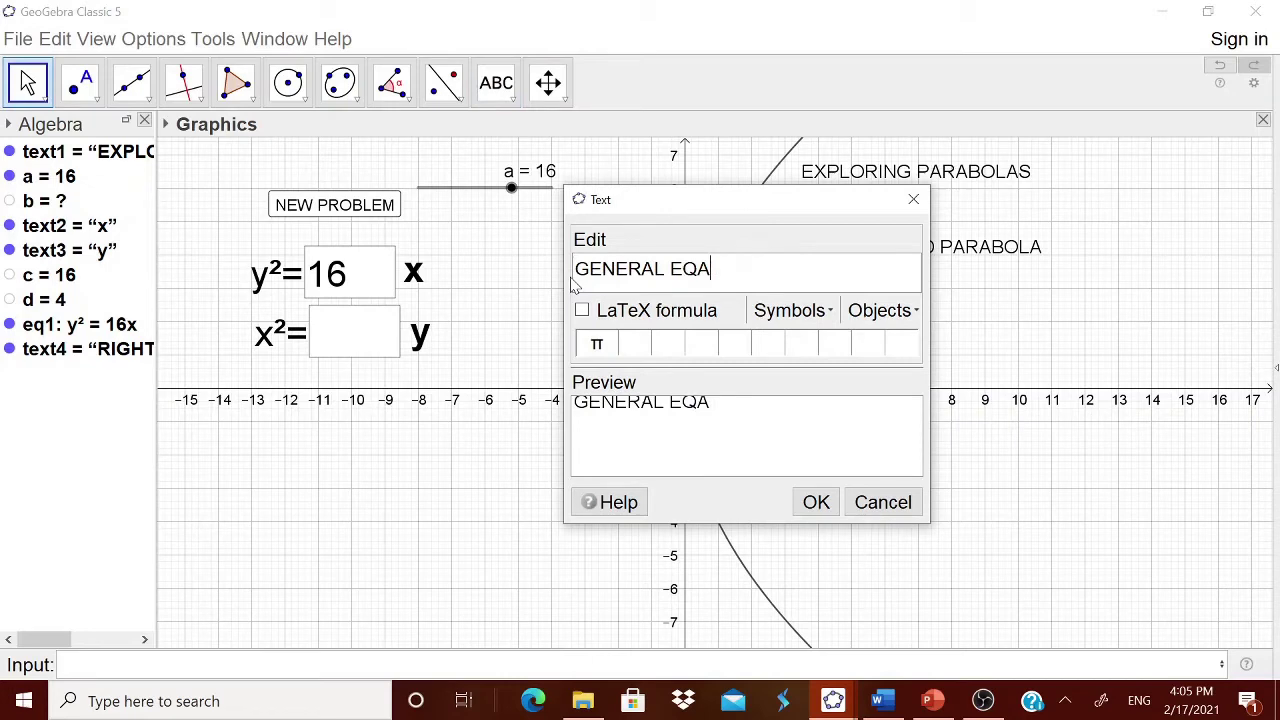
key("BackSpace")
type("UATINO IS")
key("BackSpace")
key("BackSpace")
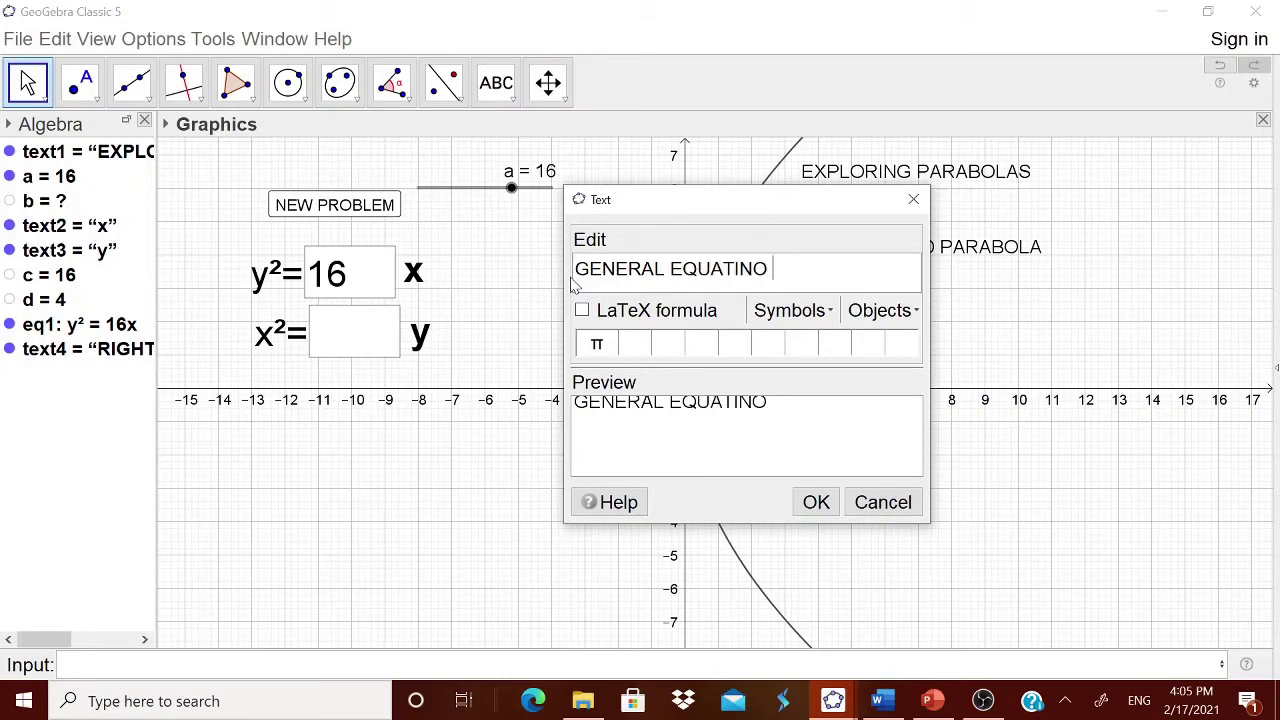
key("BackSpace")
key("BackSpace")
key("BackSpace")
type("ON IS")
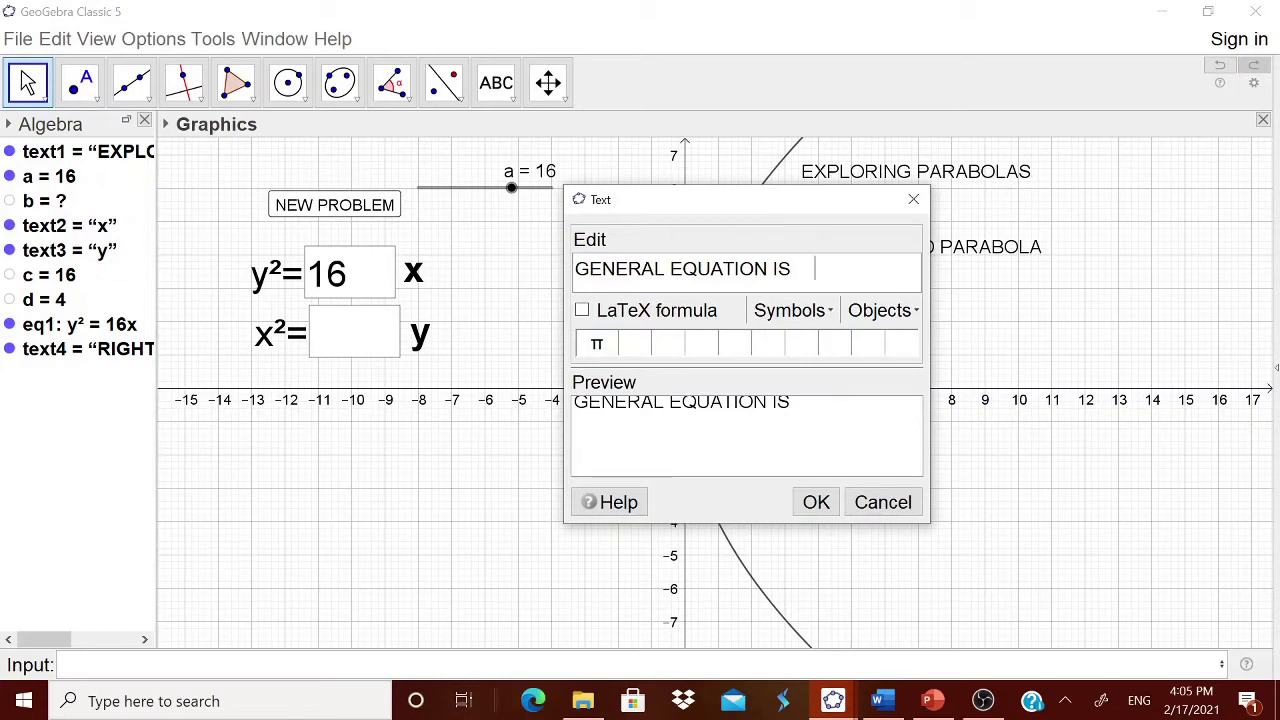
key("BackSpace")
key("BackSpace")
key("BackSpace")
type("Y")
key("BackSpace")
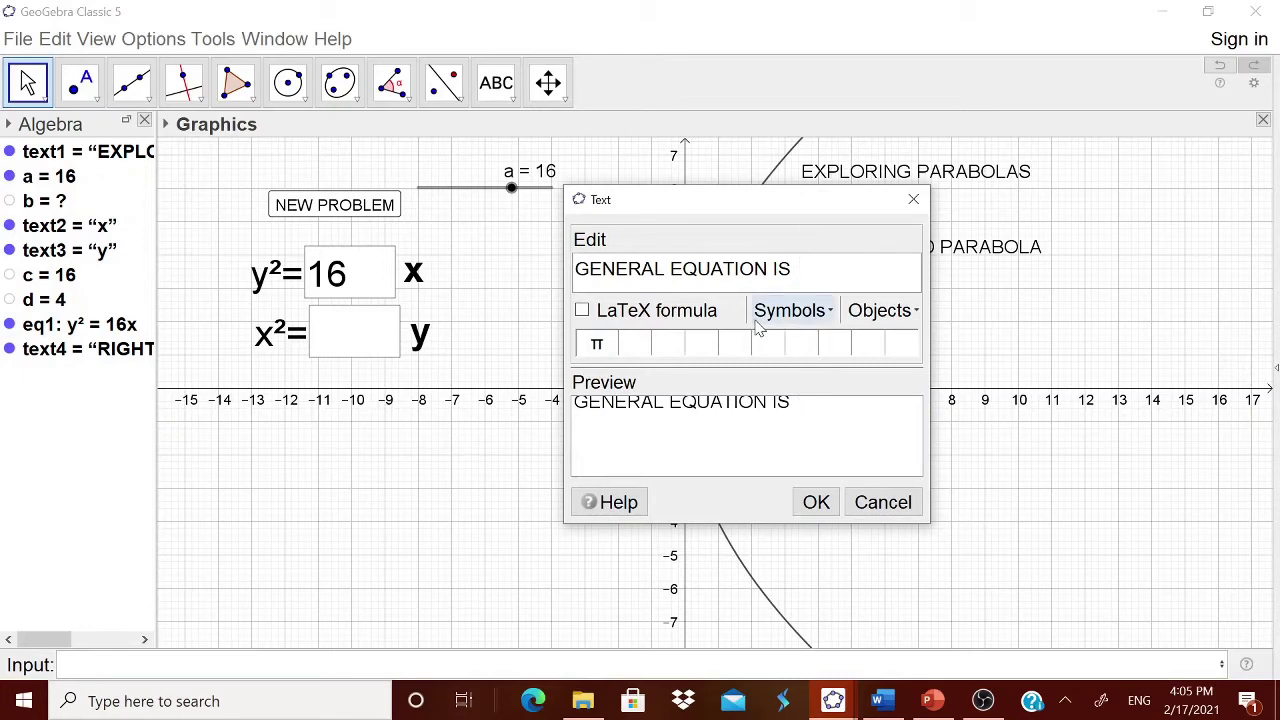
Complete the text with y²=4ax using the superscript 2 symbol, and place it centred below "RIGHT HAND PARABOLA"
left_click(762, 311)
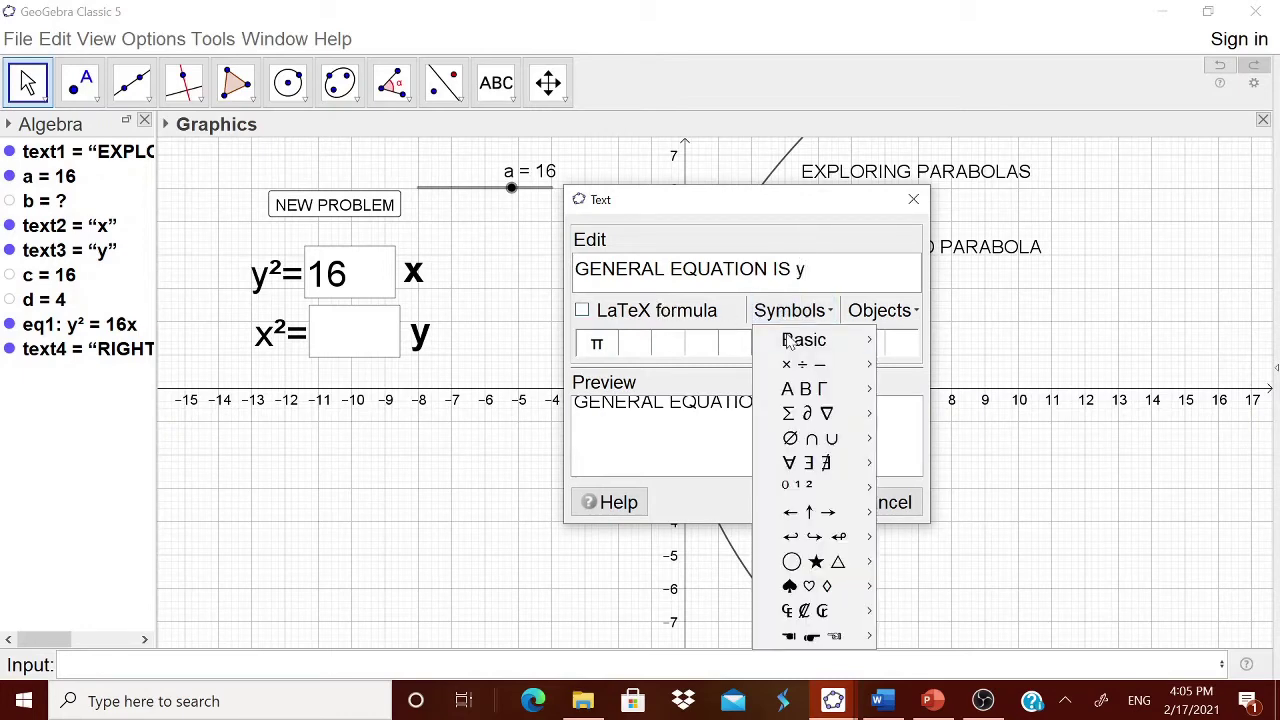
mouse_move(862, 350)
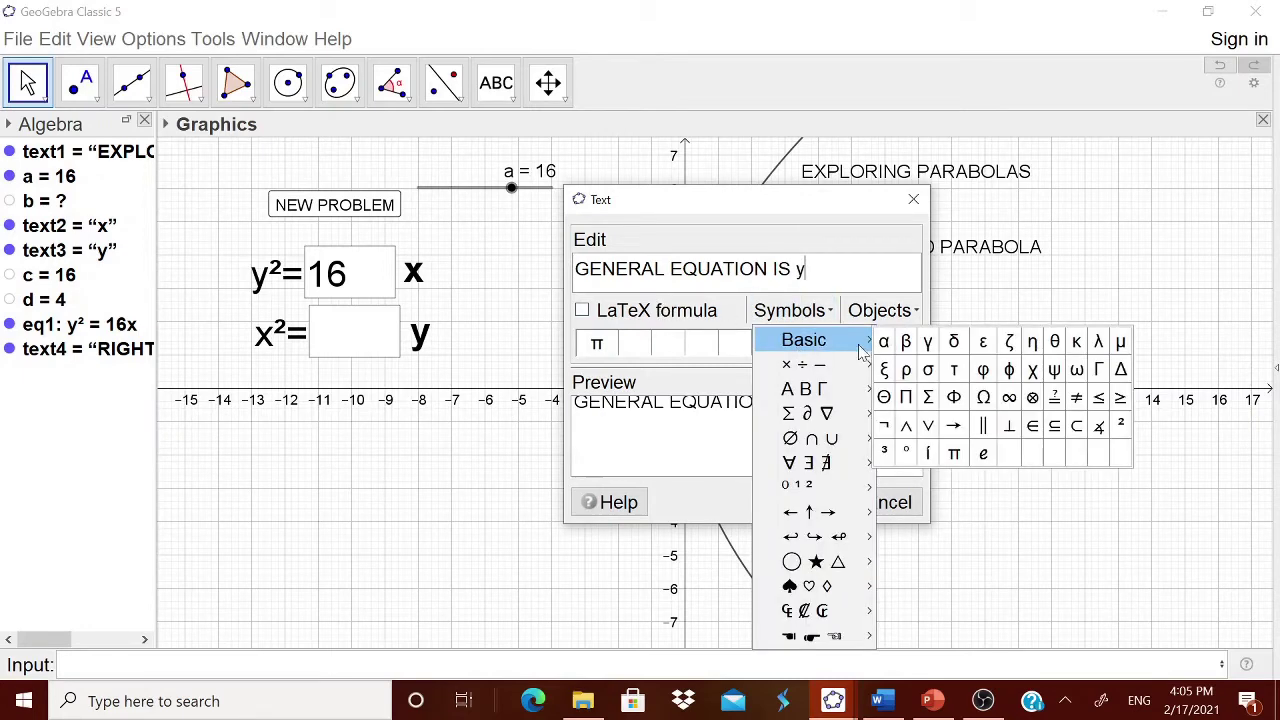
left_click(1113, 429)
key("BackSpace")
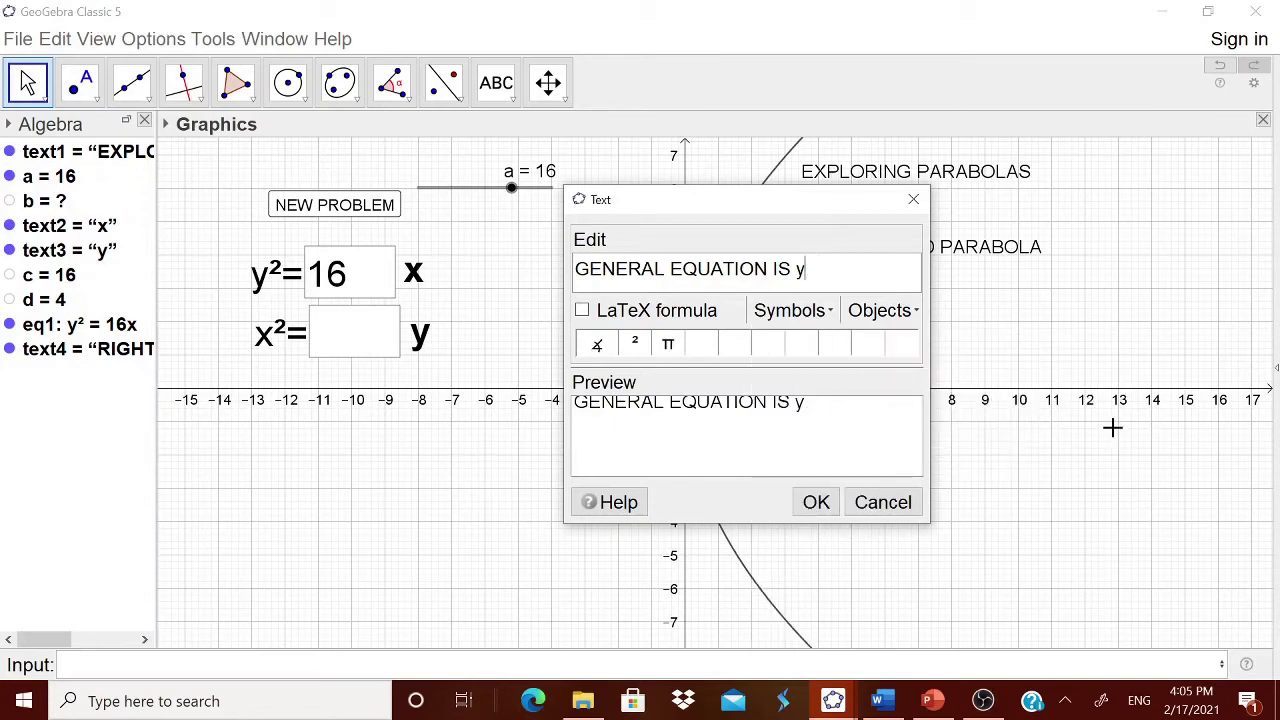
left_click(636, 344)
type("=4ax")
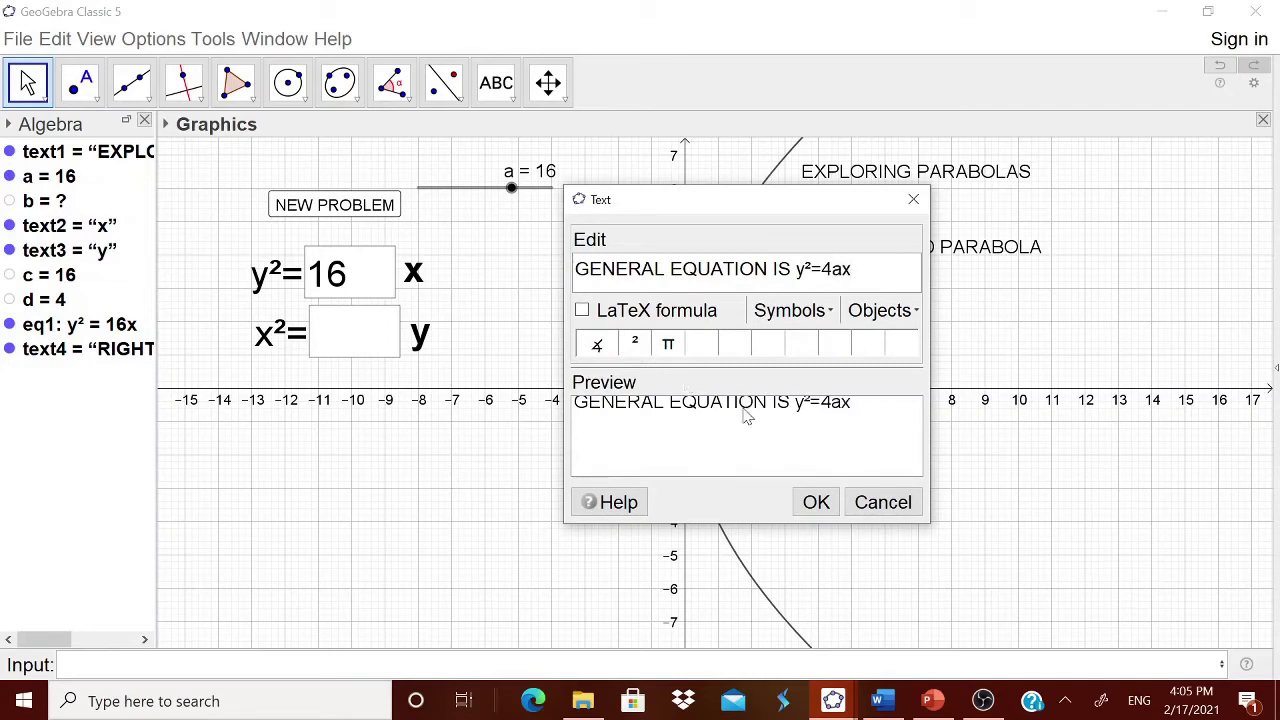
left_click(816, 502)
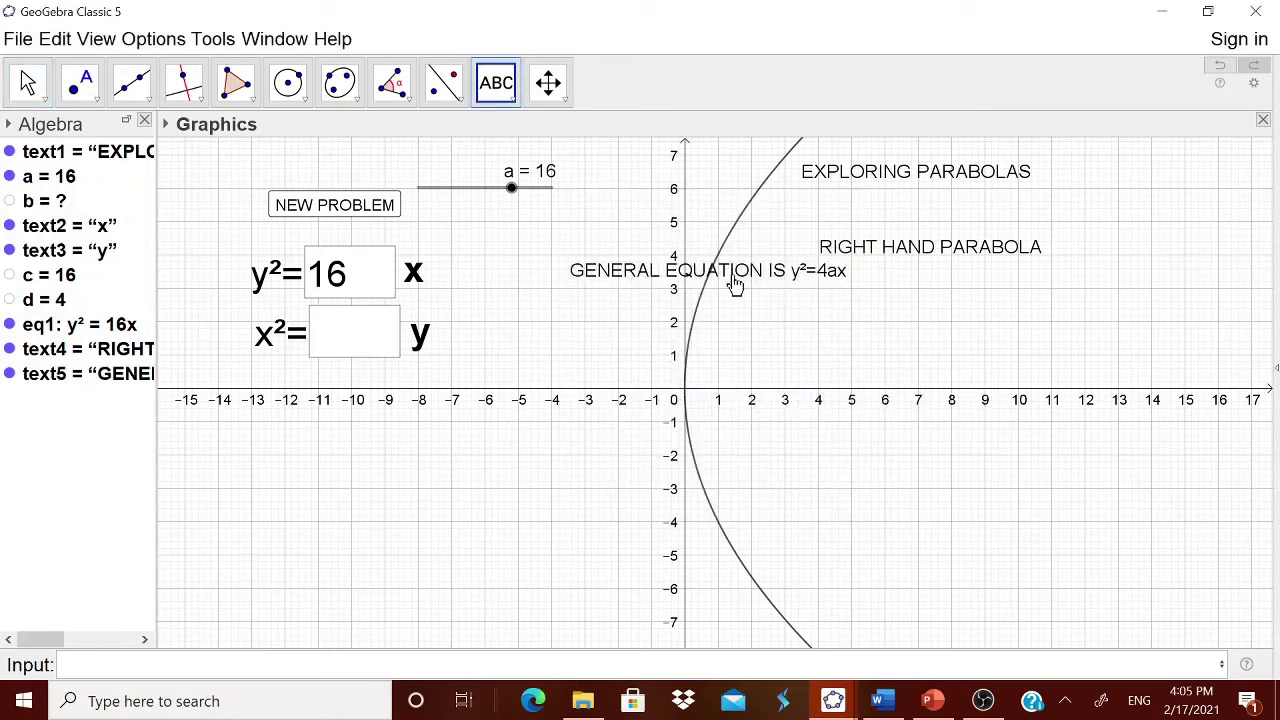
left_click_drag(735, 285, 955, 311)
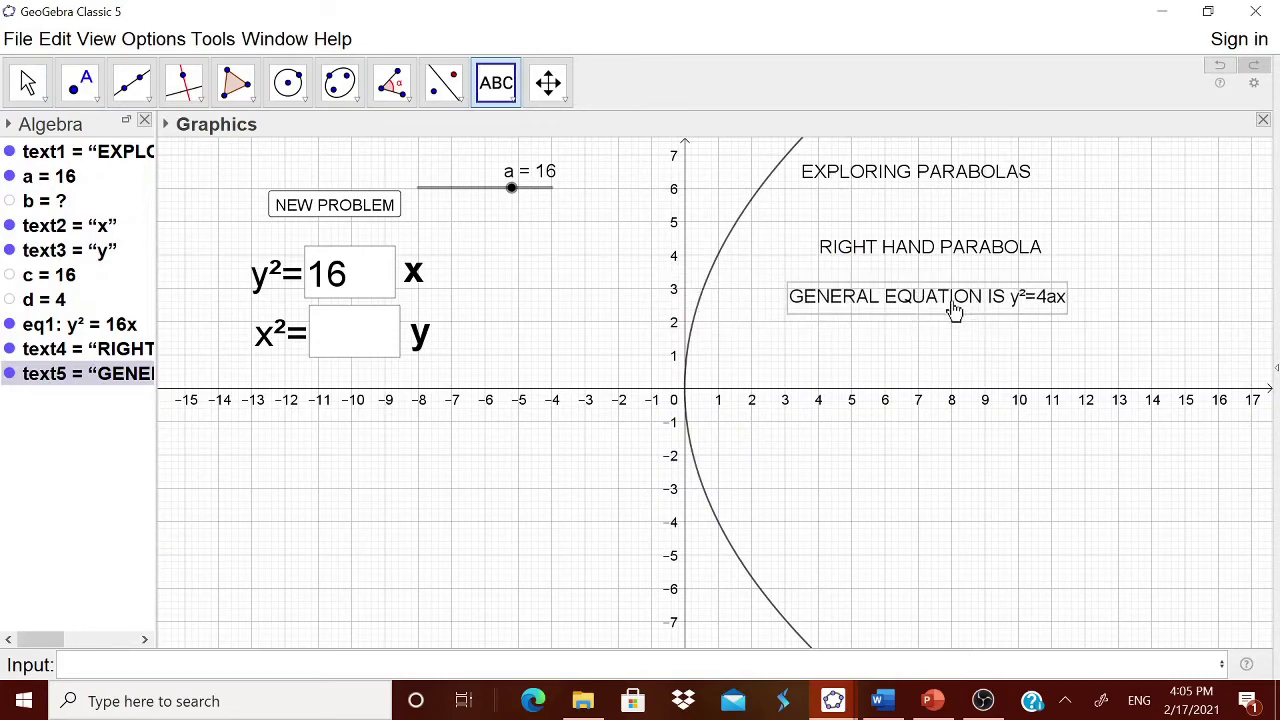
Insert a text "a =" linked to the value of object d, and place it below the general equation text
left_click(510, 98)
left_click(516, 175)
left_click(877, 363)
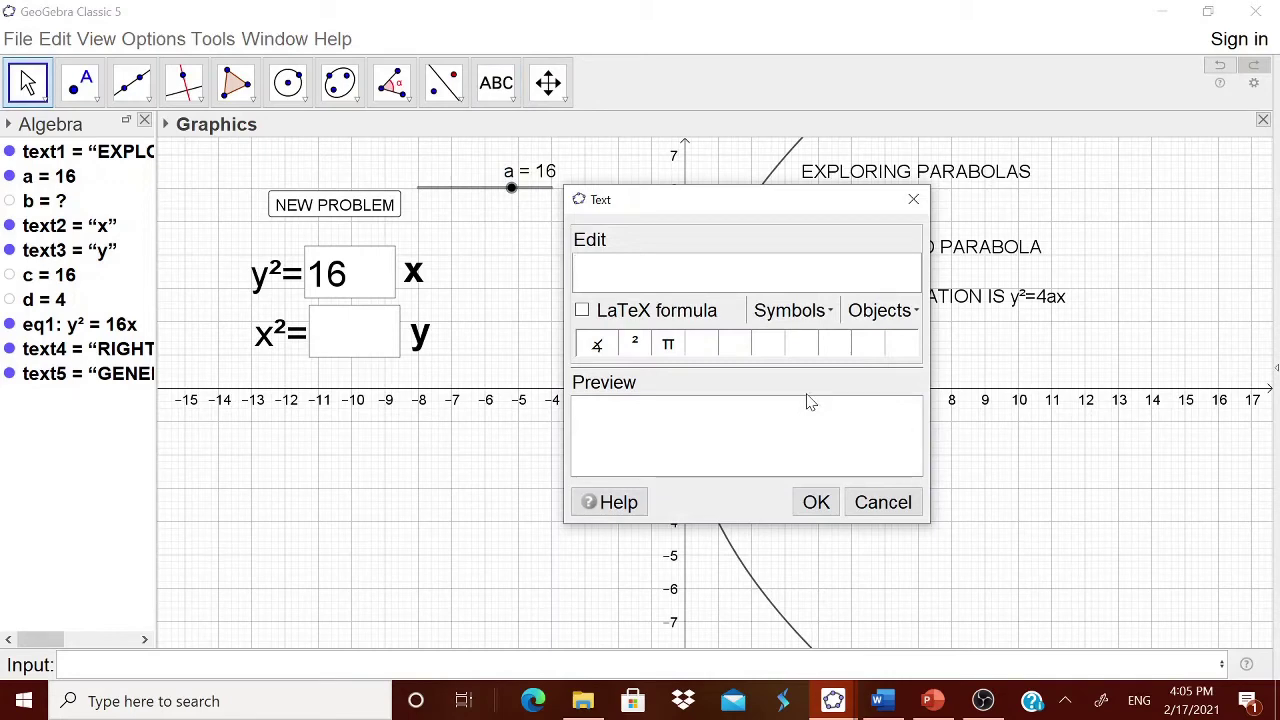
type("a =")
left_click(906, 311)
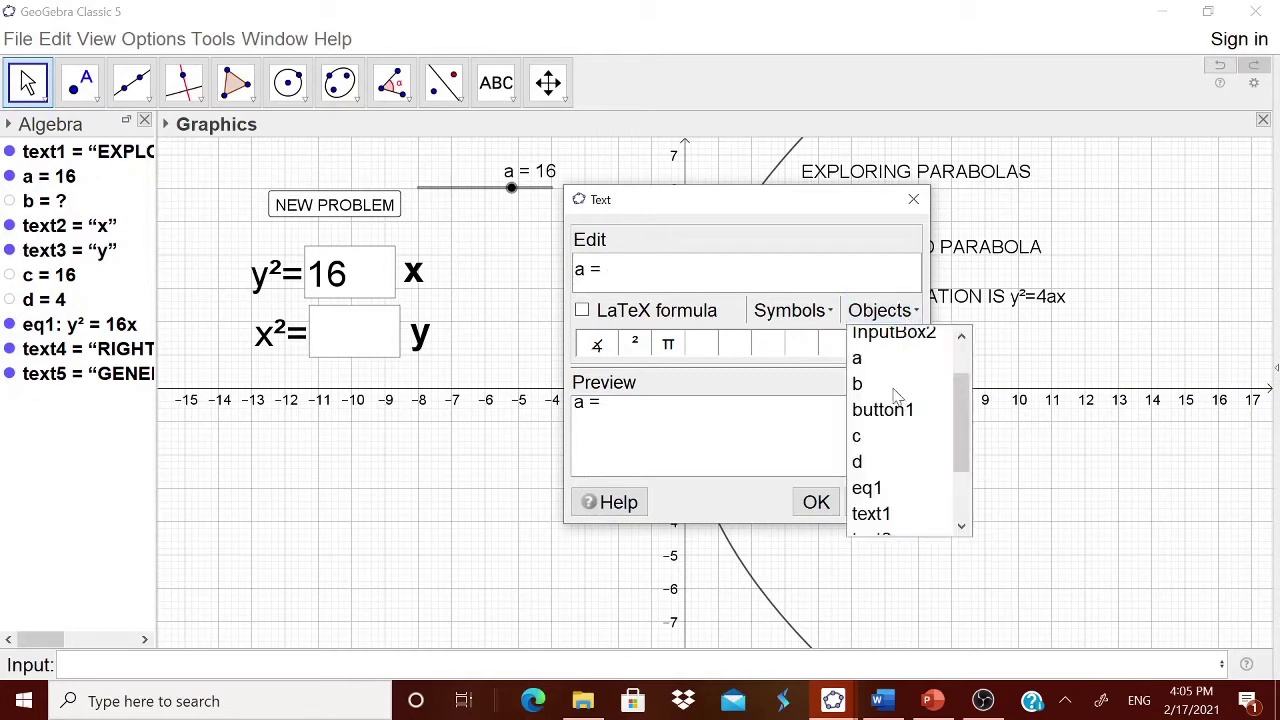
left_click(880, 464)
left_click(813, 500)
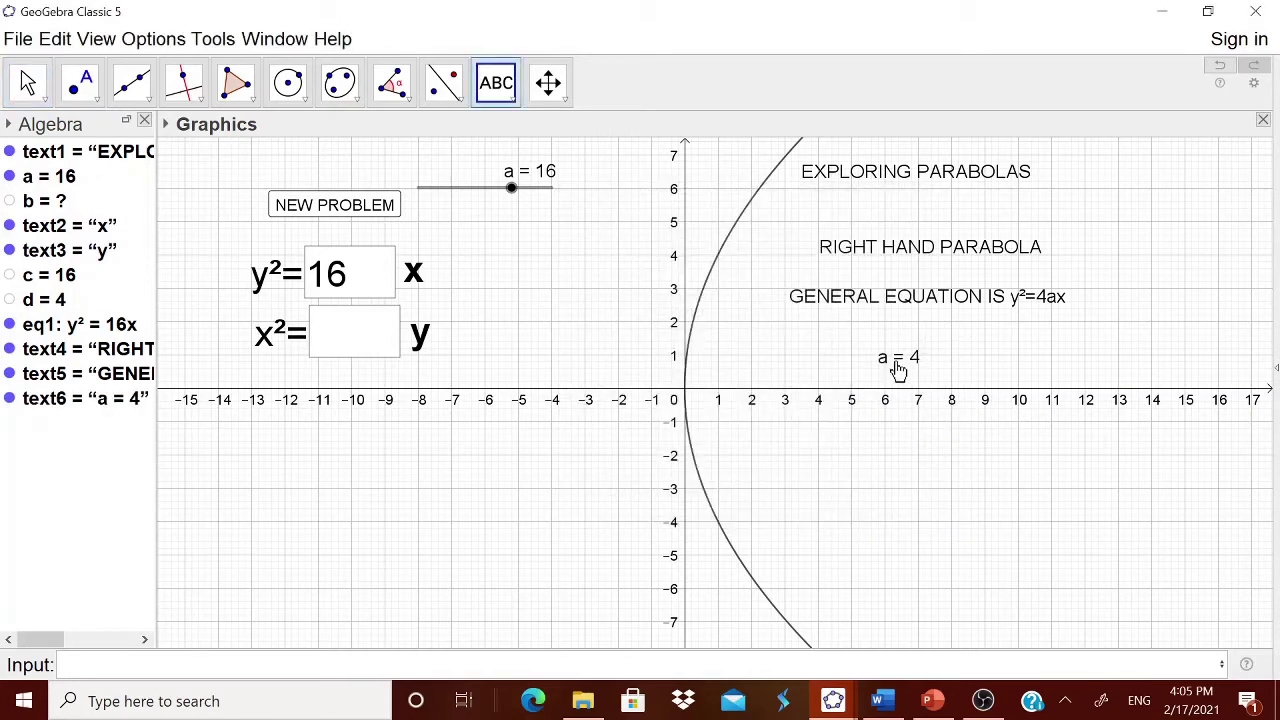
left_click_drag(942, 362, 968, 346)
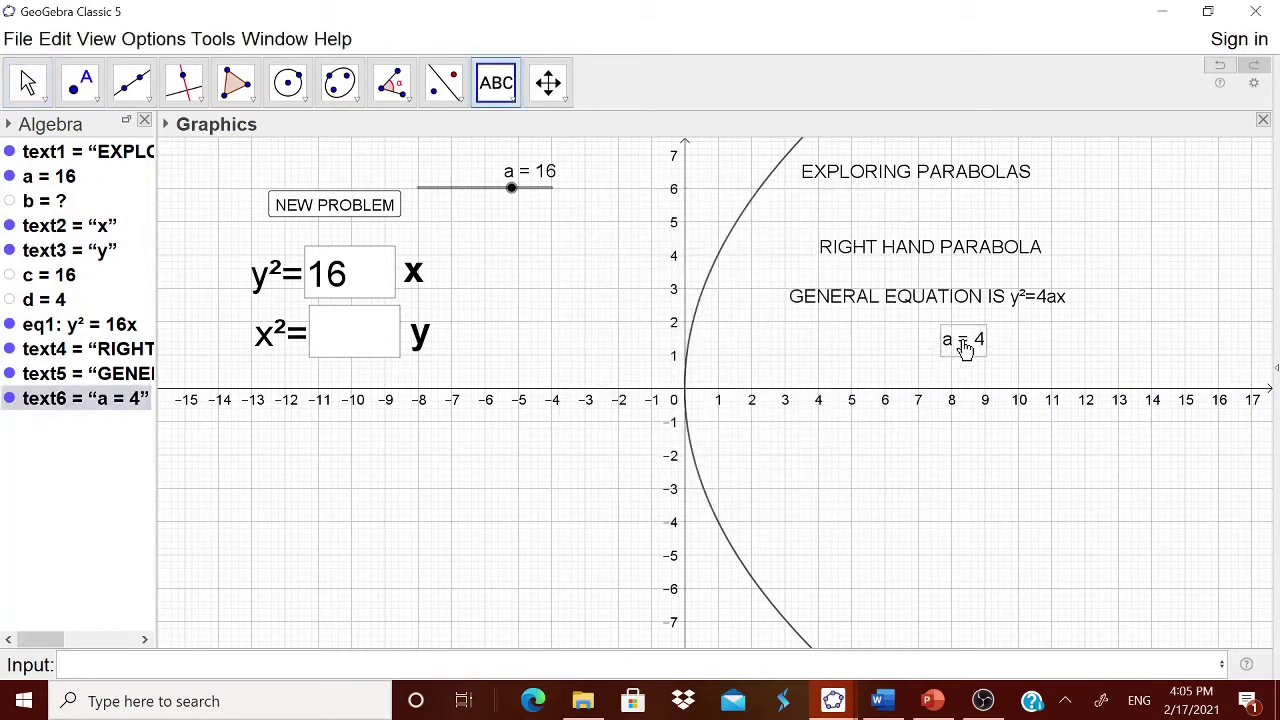
Insert a text object reading "Vertex : (0 , 0)" just below the x-axis, under the "a =" text
left_click(517, 100)
left_click(532, 173)
left_click(906, 440)
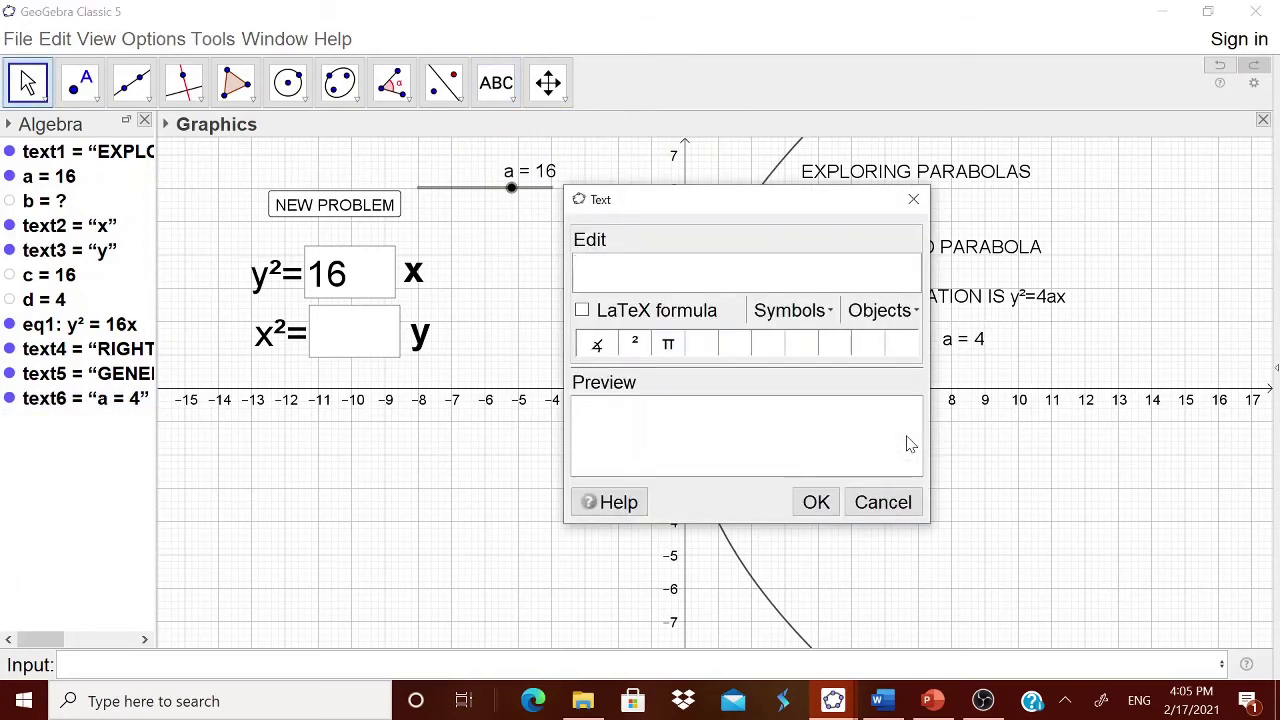
type("Vertex : (),")
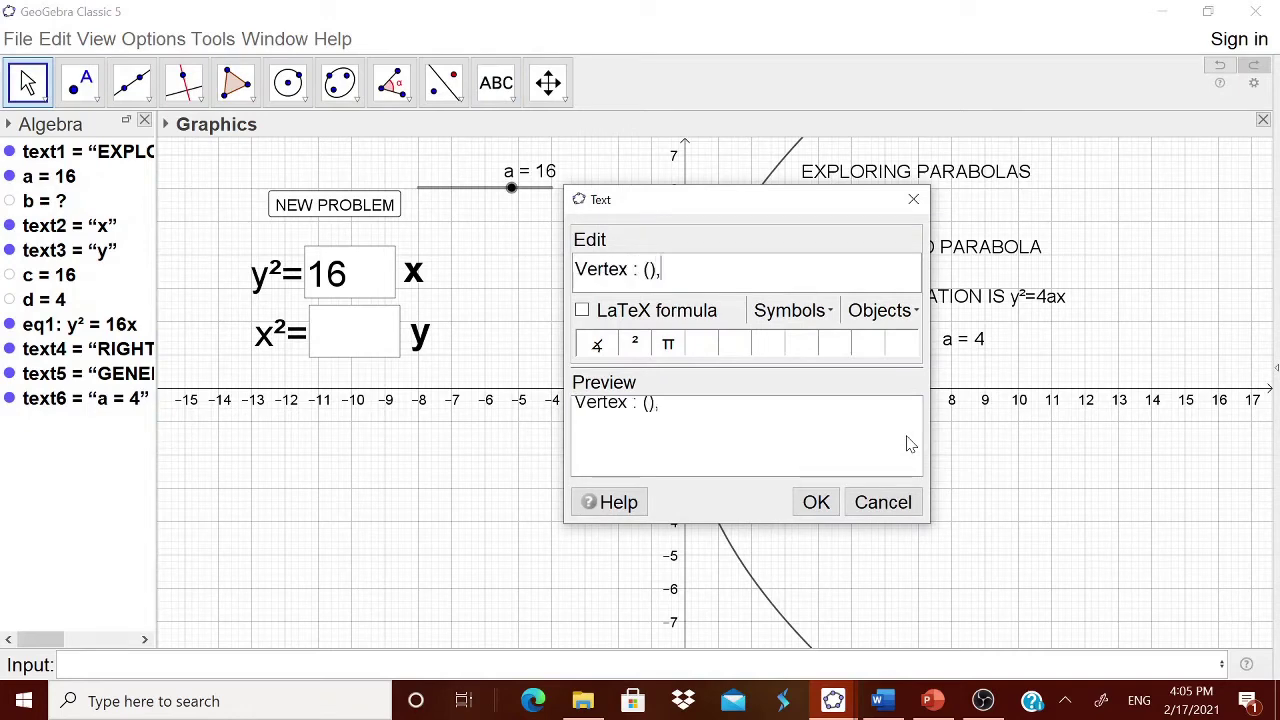
key("BackSpace")
key("BackSpace")
type("0 0")
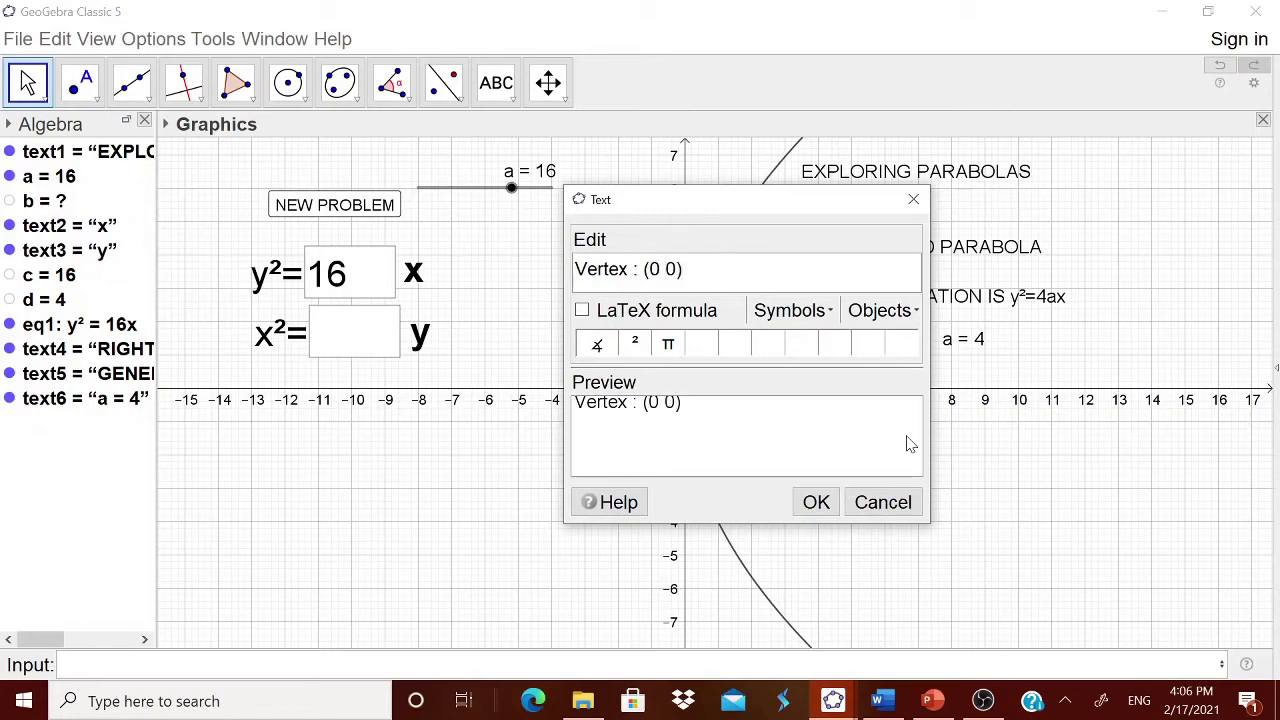
type(",")
left_click(828, 502)
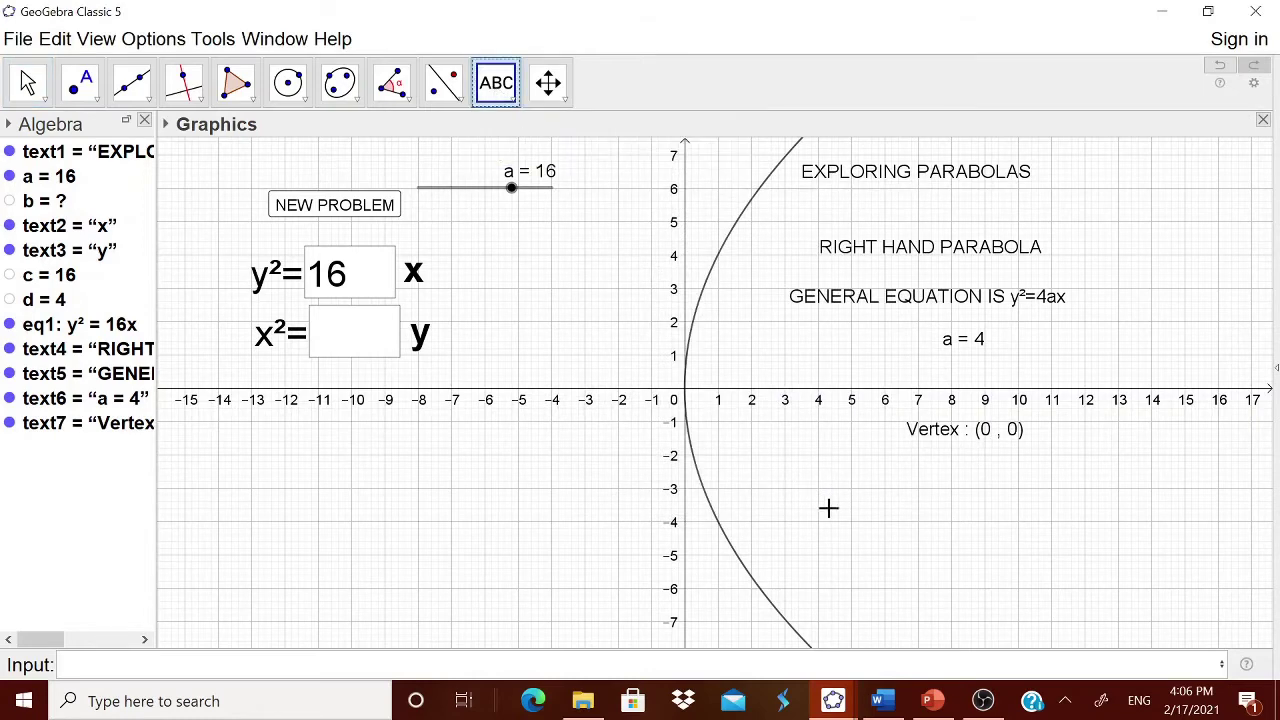
Insert a text "Focus: (d , 0)" with d linked to its object value, and place it below the Vertex text
left_click(828, 508)
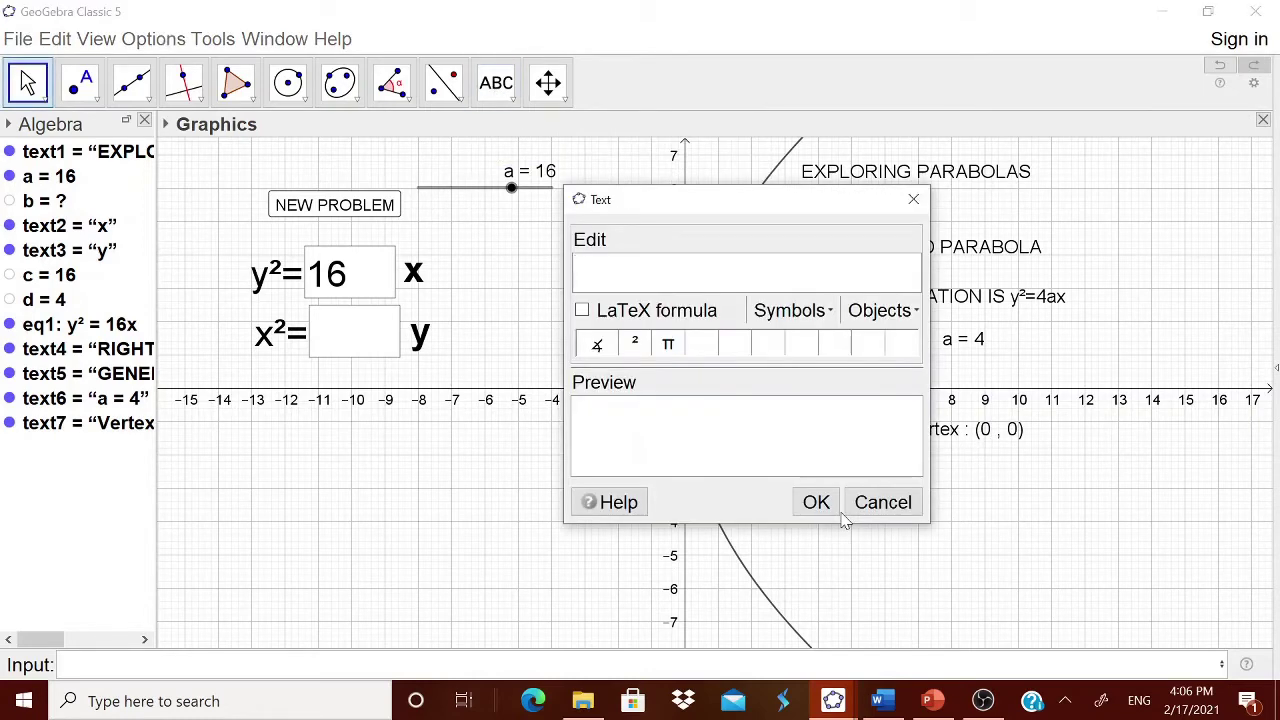
type("Focus (")
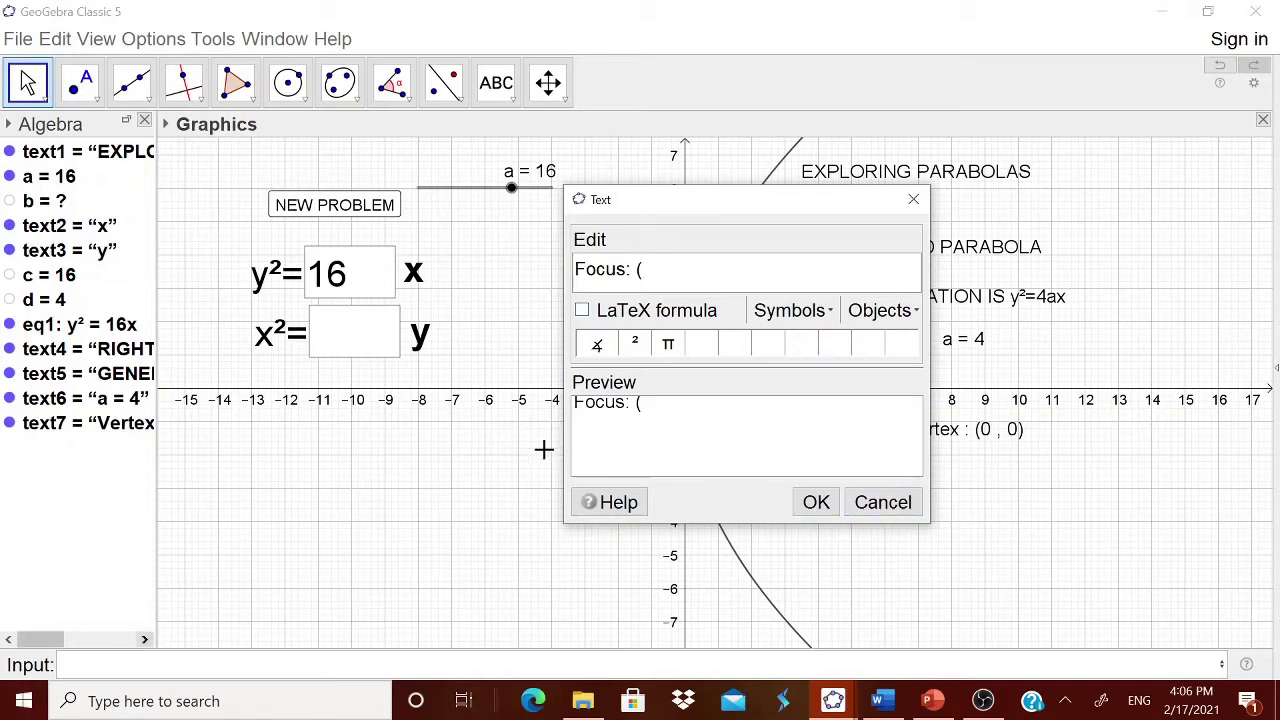
left_click(880, 310)
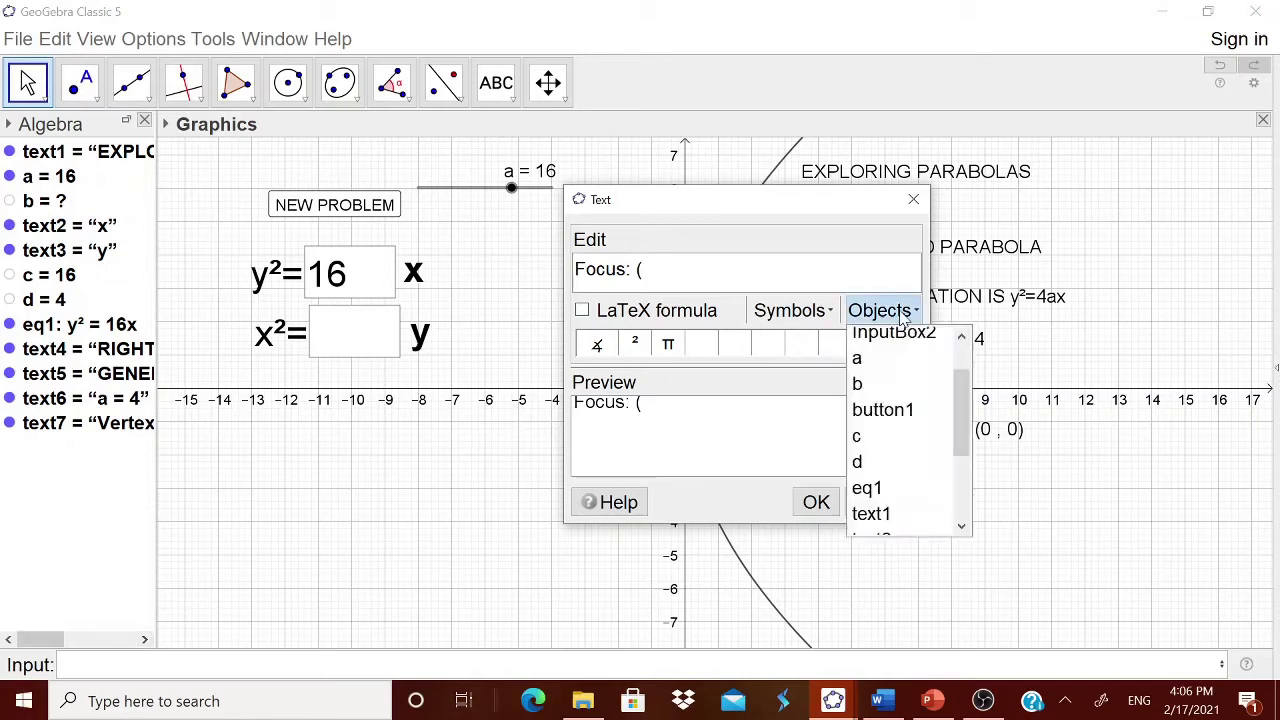
left_click(862, 461)
type(", 0)")
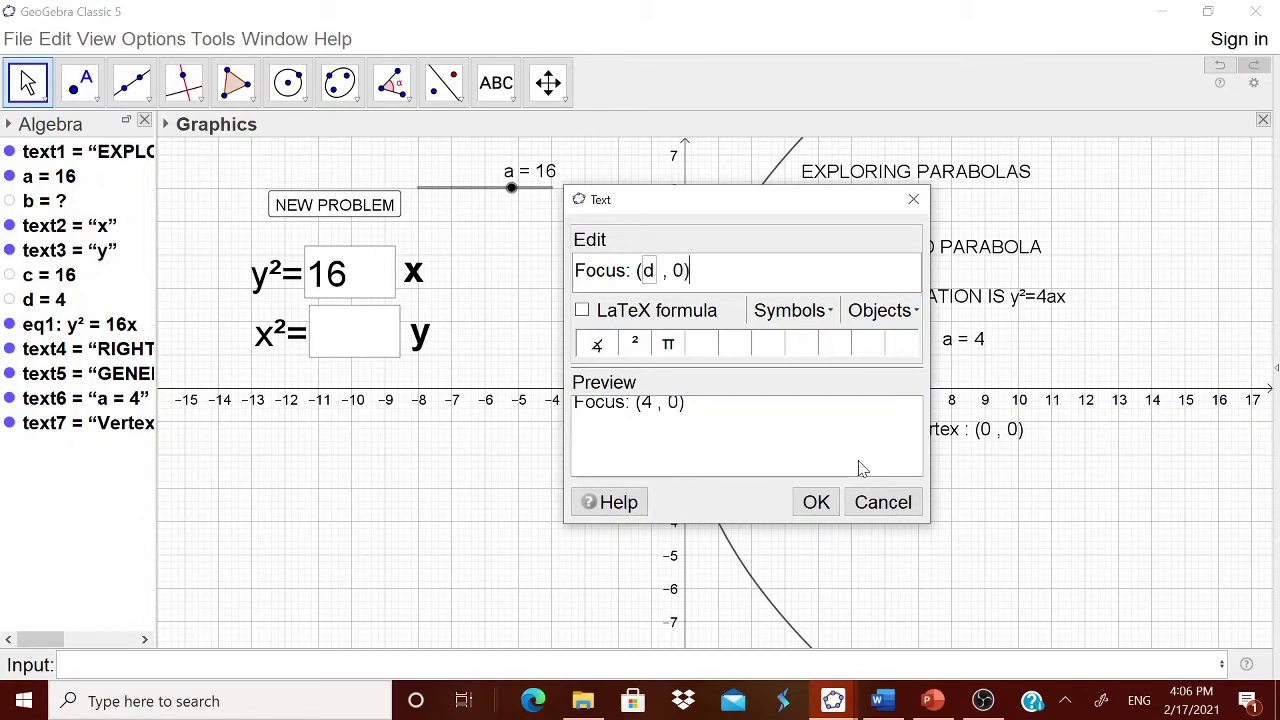
left_click(818, 500)
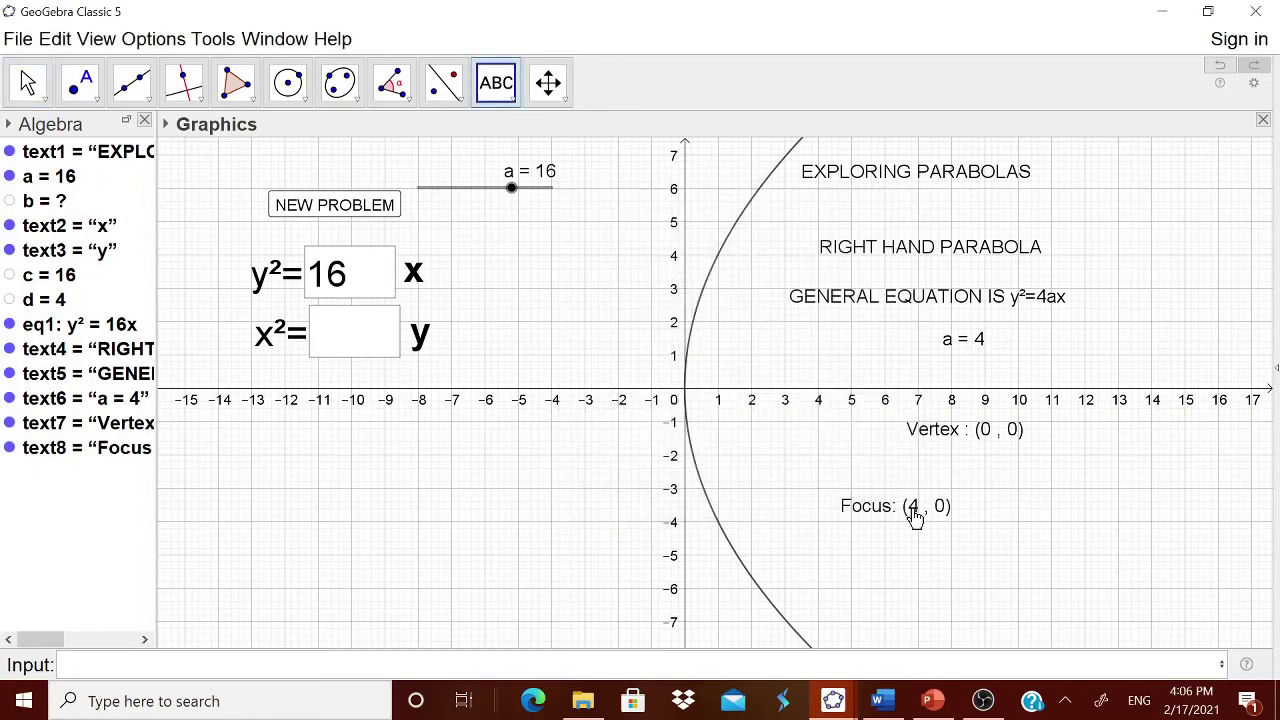
Start a new text object below the Focus text with the wording "Length of latus rectum = 4a ="
left_click(512, 100)
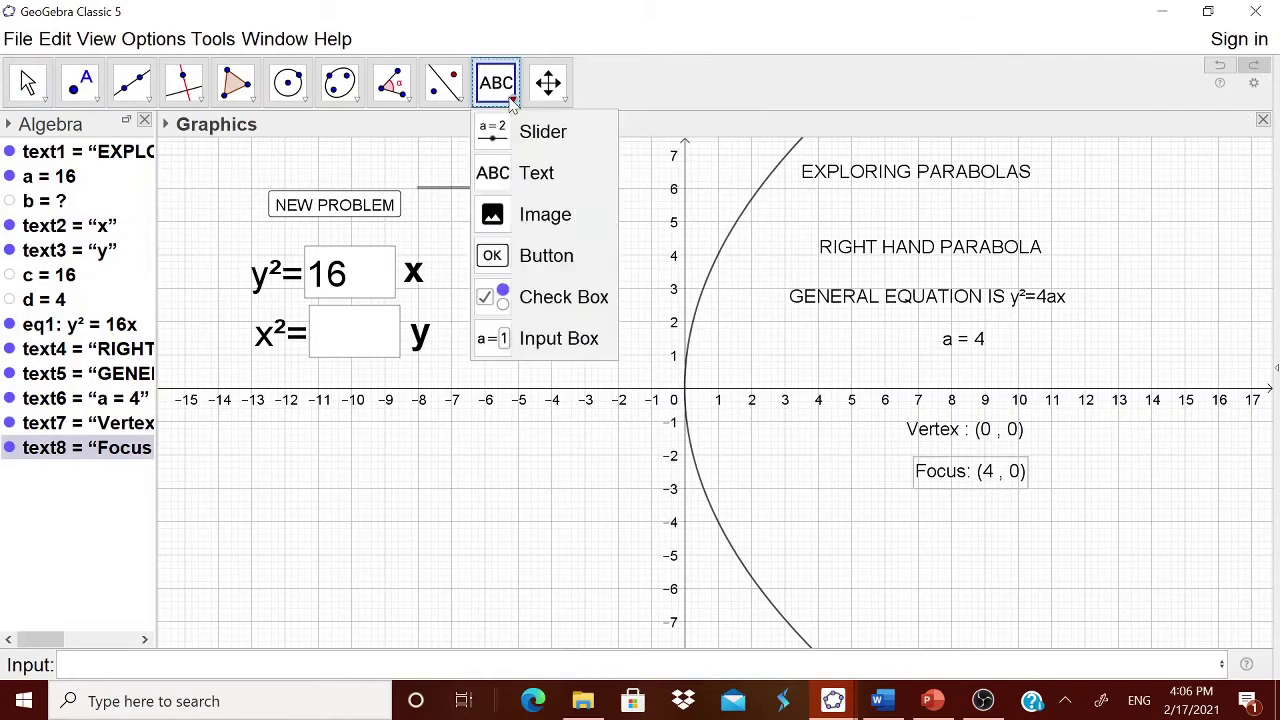
left_click(112, 665)
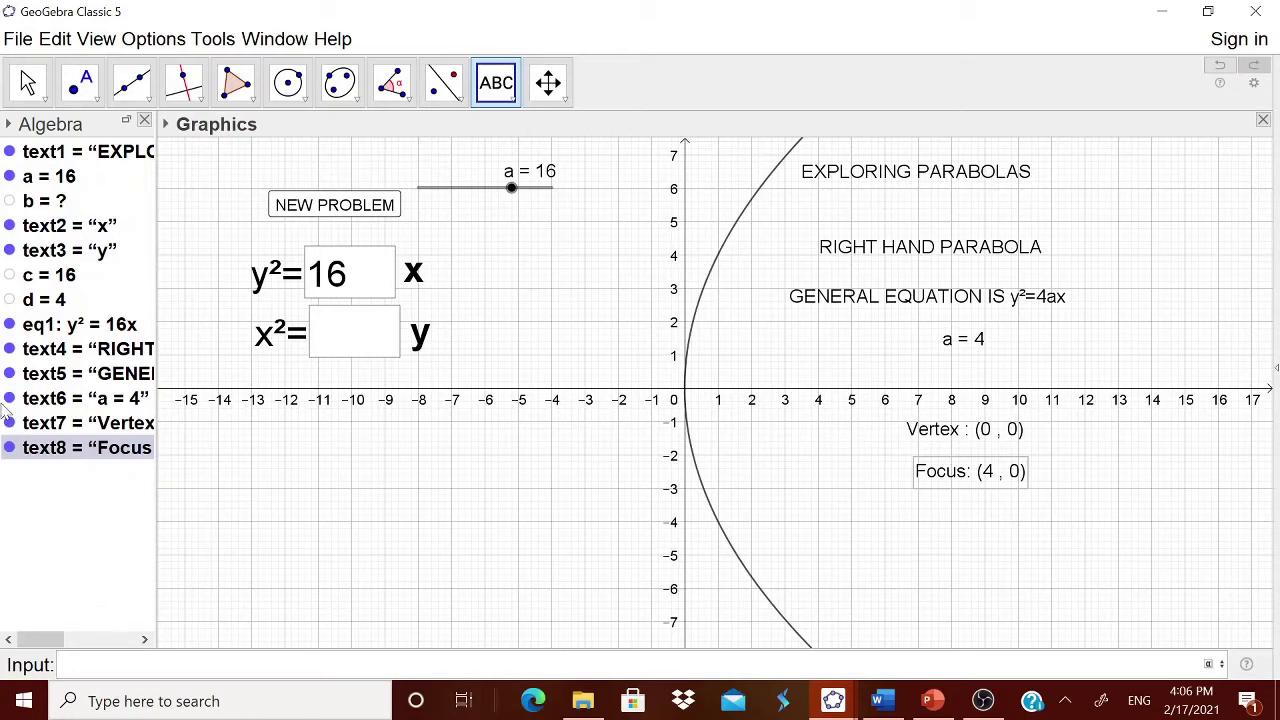
left_click(863, 541)
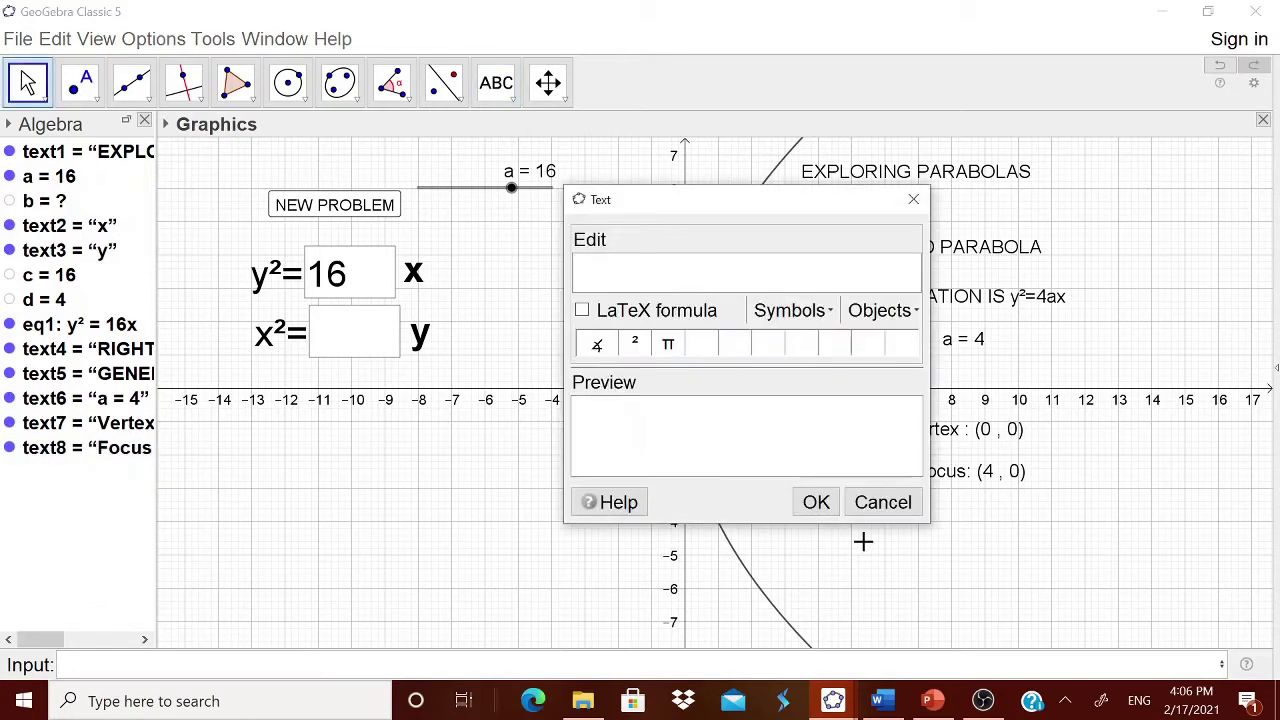
type("Length of l")
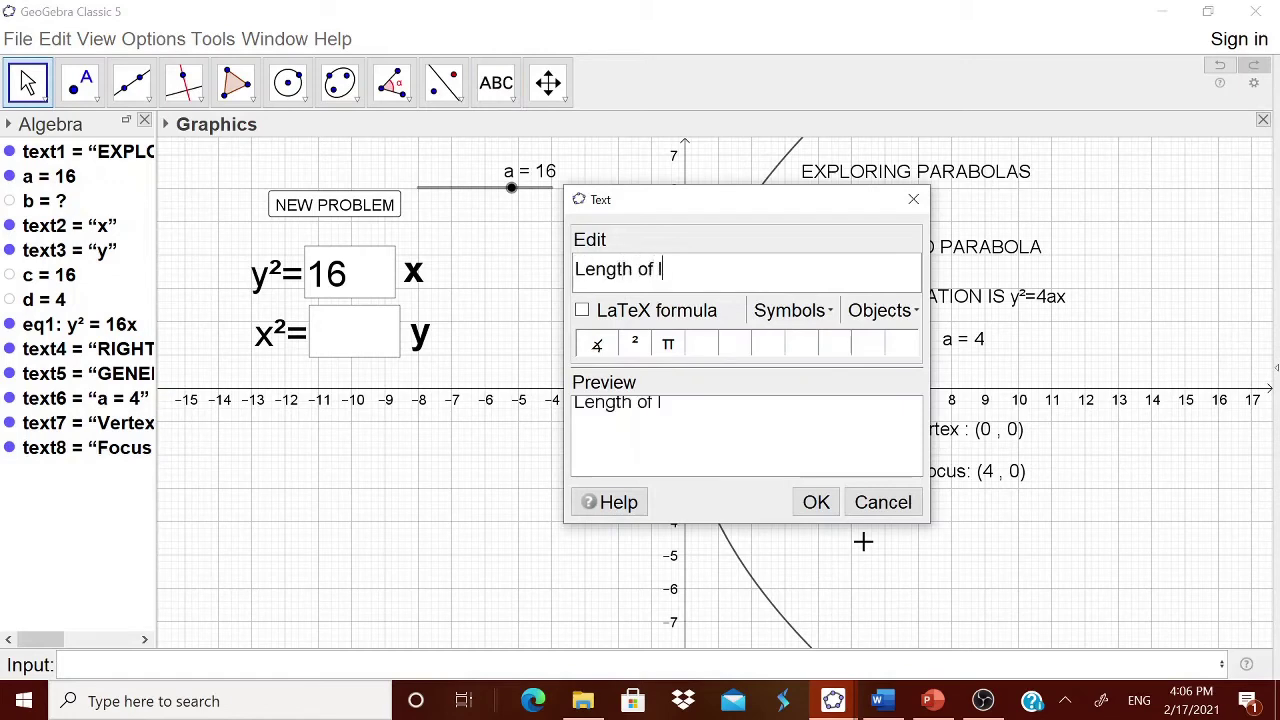
type("agus")
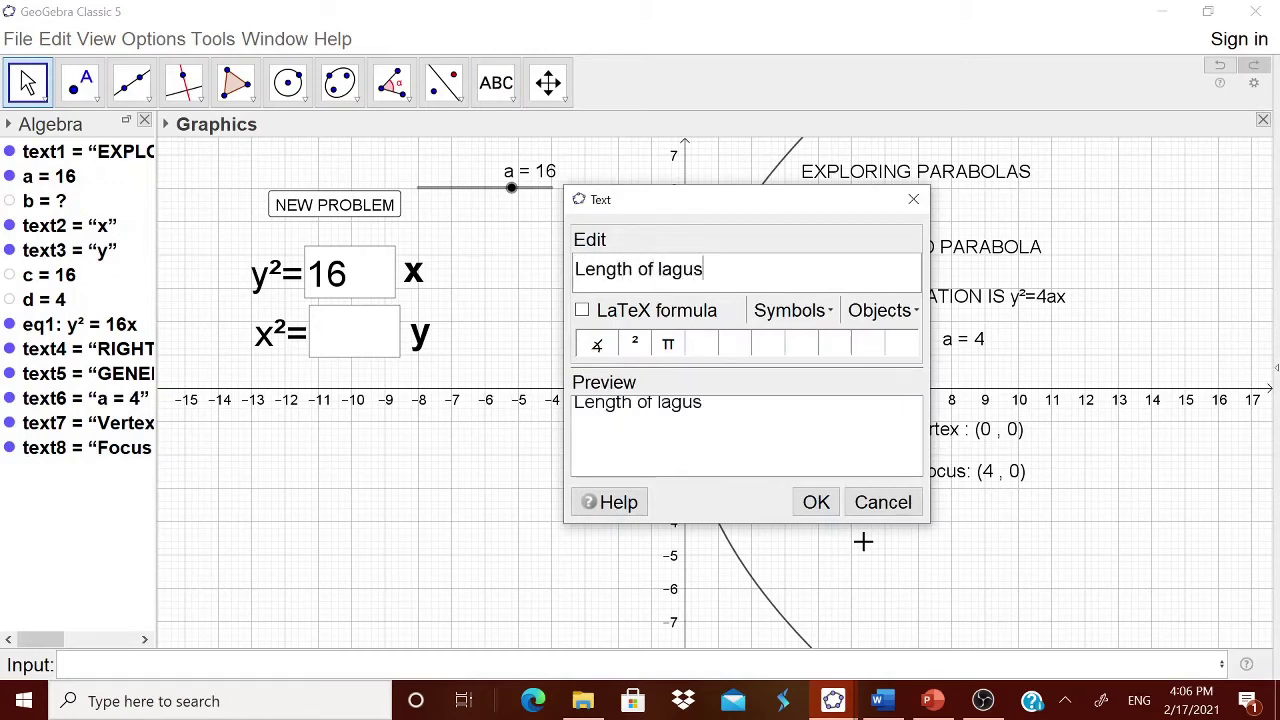
key("BackSpace")
key("BackSpace")
key("BackSpace")
key("BackSpace")
type("atus recturm")
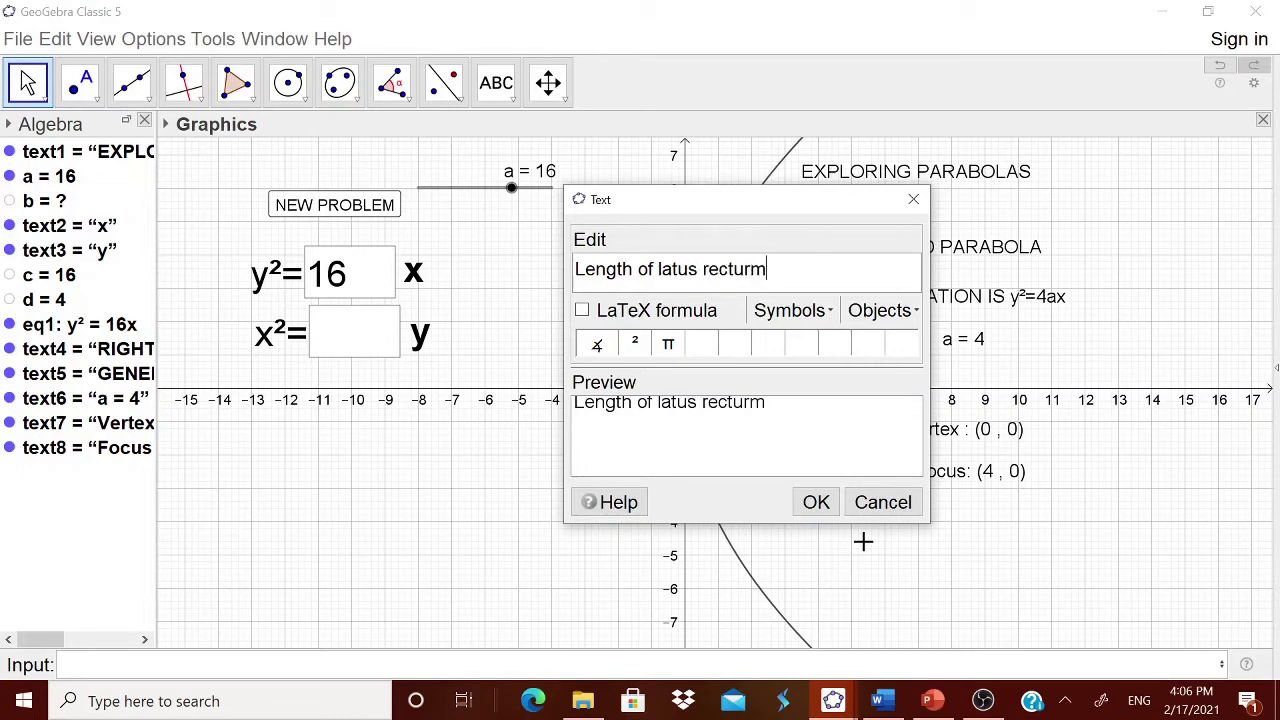
key("BackSpace")
key("BackSpace")
key("BackSpace")
type("tum = 4a =")
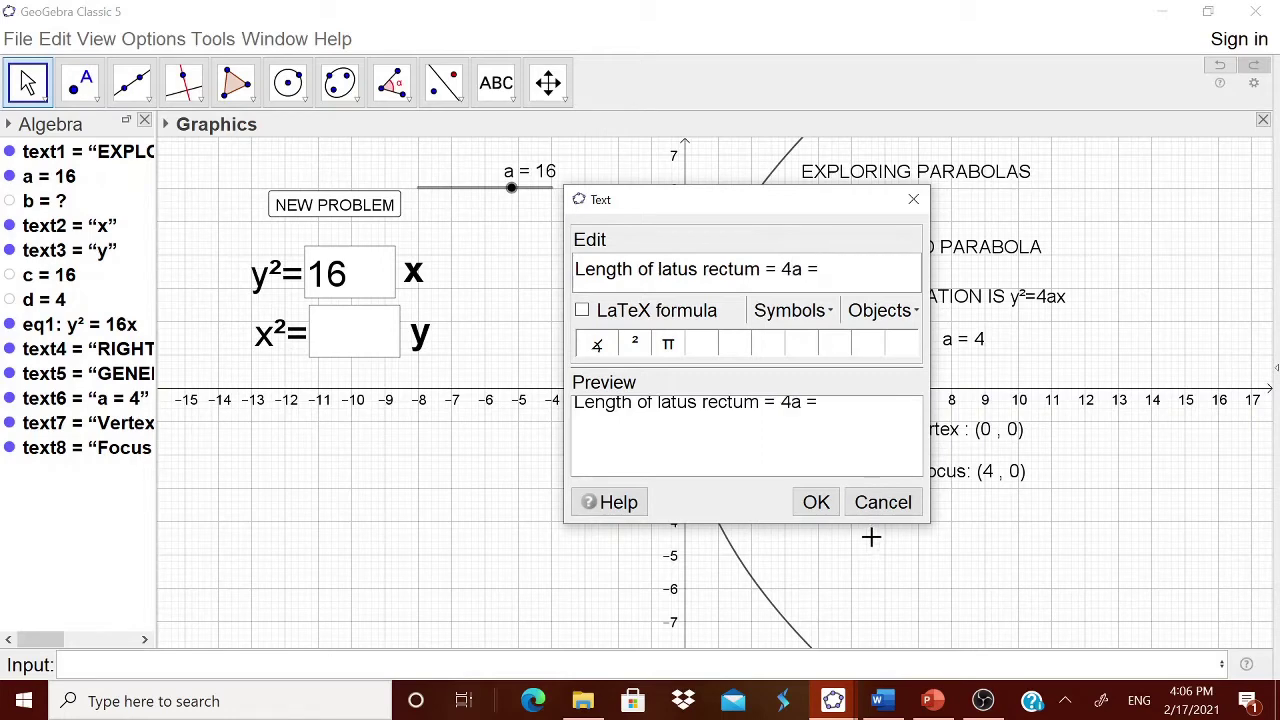
Complete the latus rectum text with the linked value of object c, and place it below the Focus text
left_click(908, 312)
left_click(880, 441)
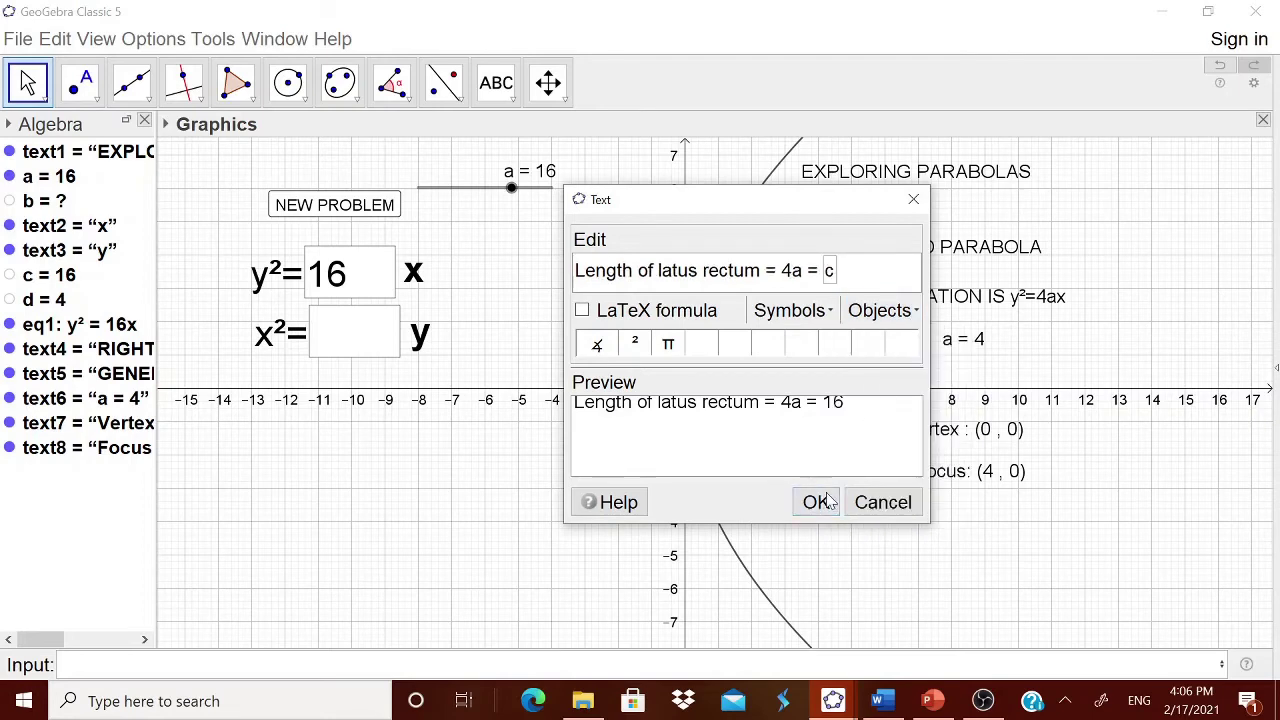
left_click(817, 502)
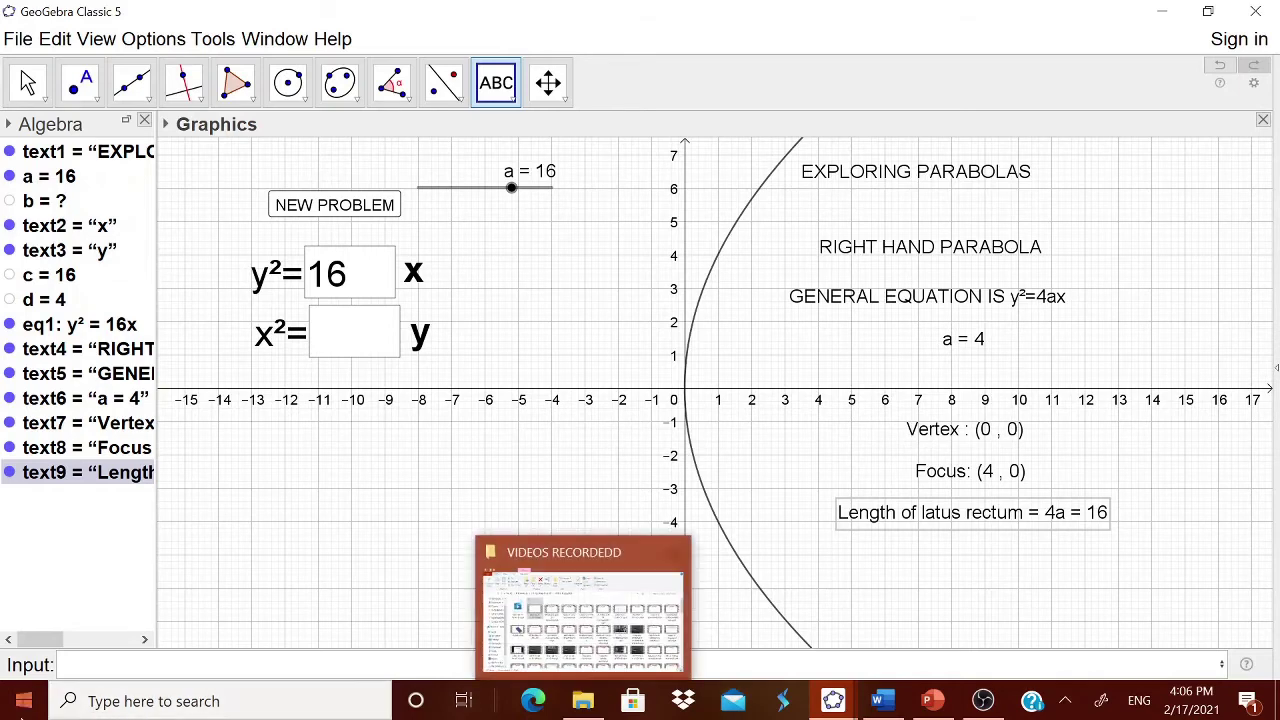
Plot the directrix of the right-hand parabola as the vertical line x = -d
type("x=d")
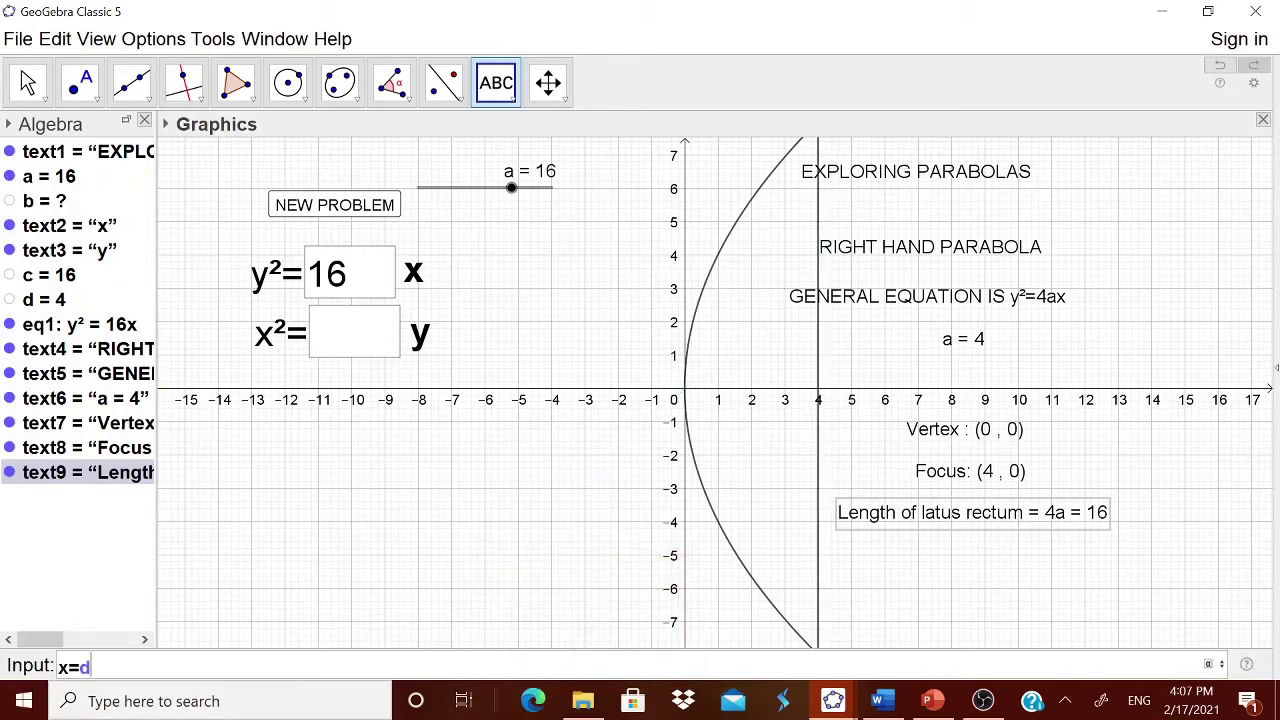
key("BackSpace")
type("-d")
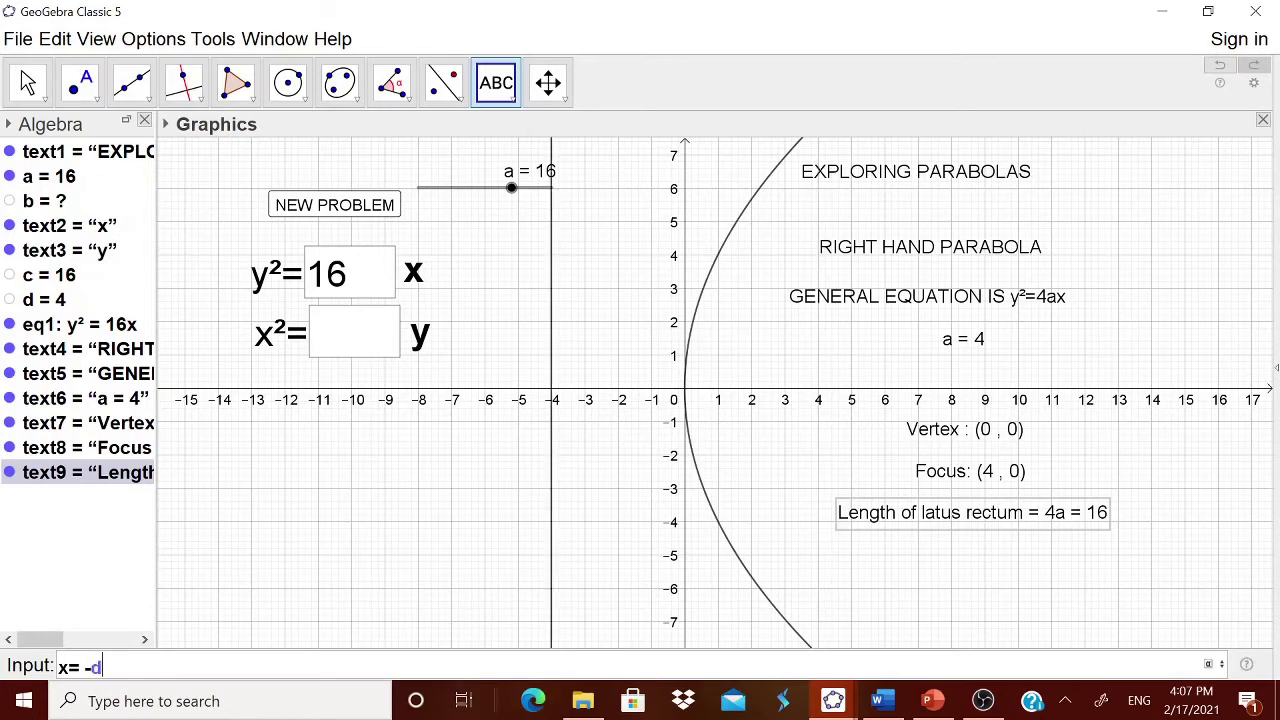
key("Return")
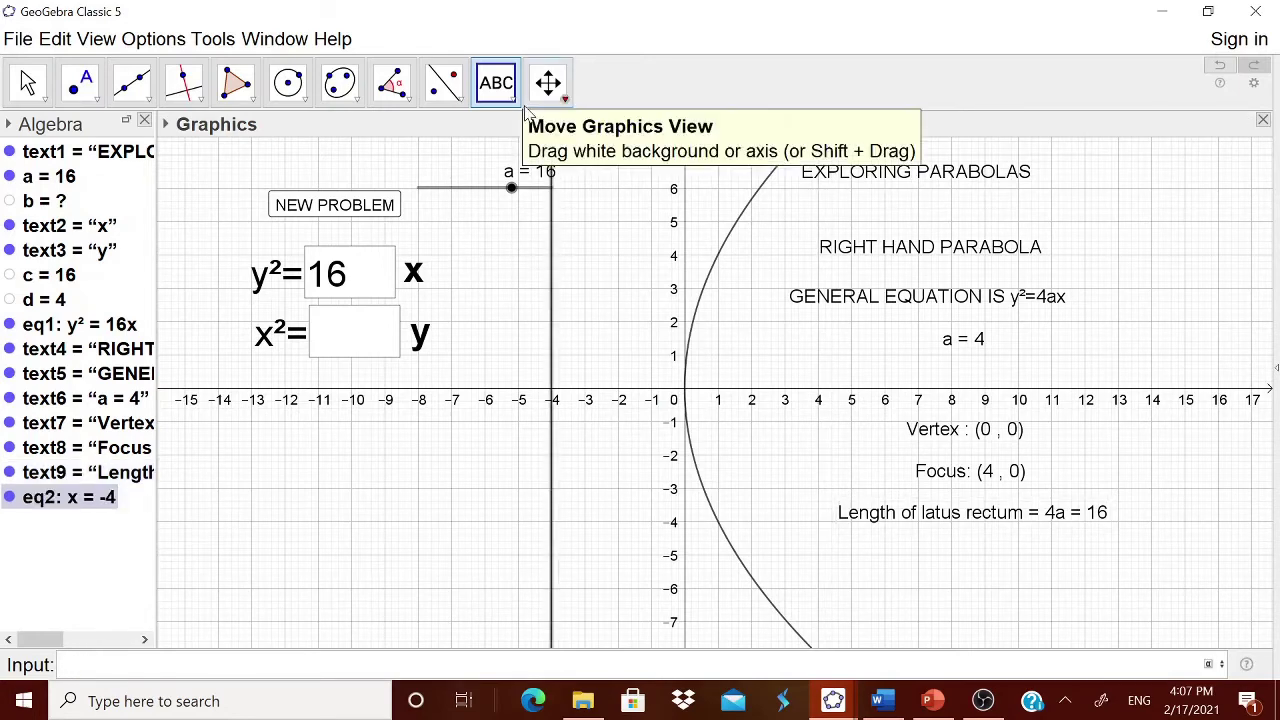
Insert a text "Directix = " linked to the line eq2, and place it below the latus rectum text
left_click(496, 83)
left_click(530, 171)
left_click(868, 552)
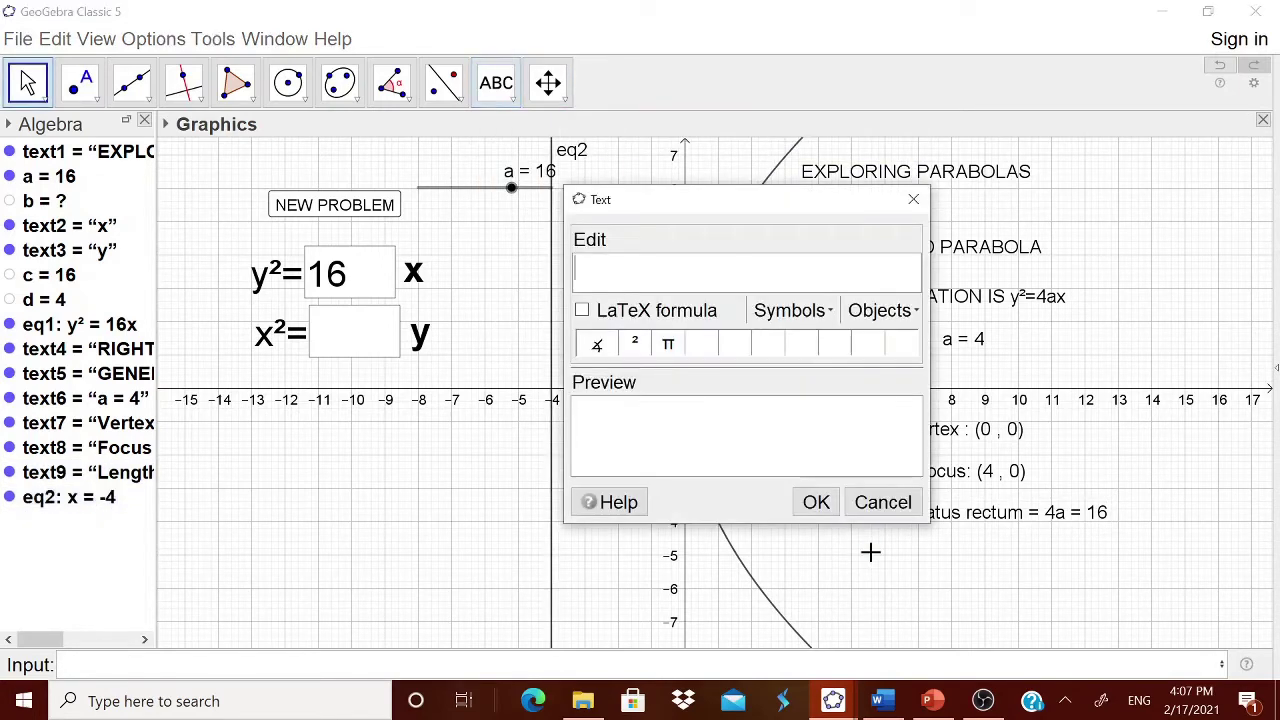
type("Director")
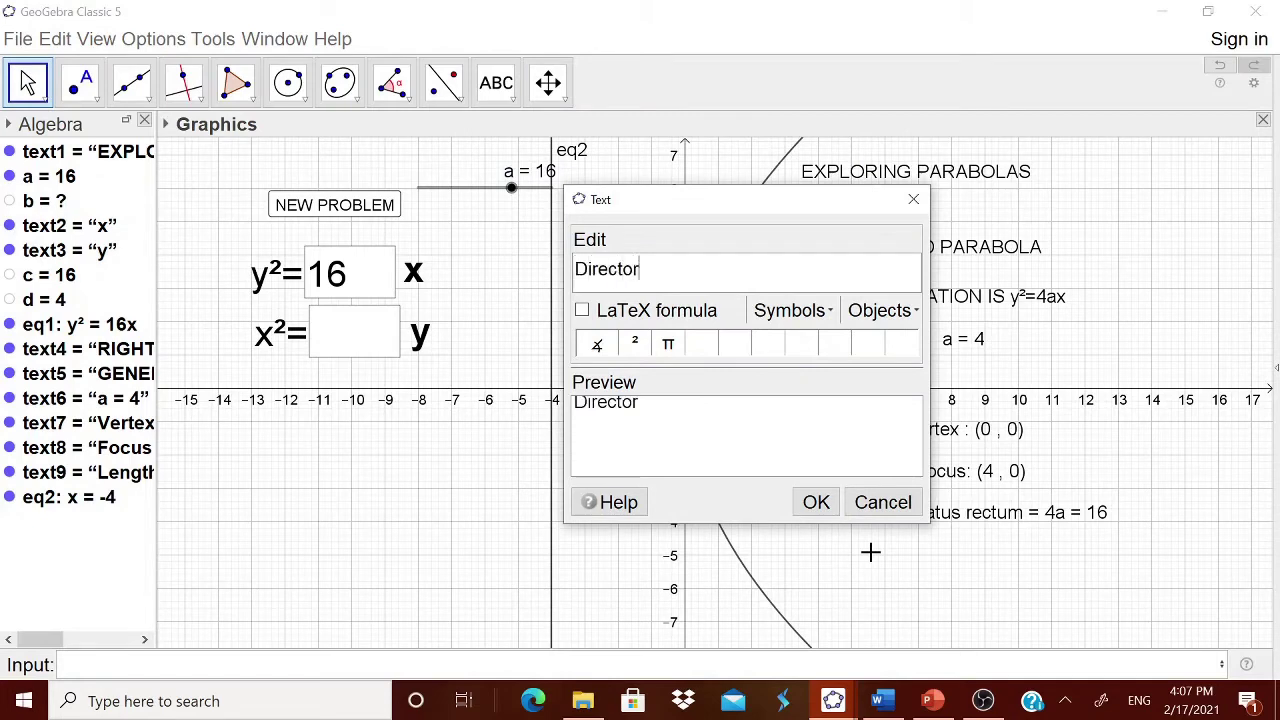
key("BackSpace")
key("BackSpace")
type("ix =")
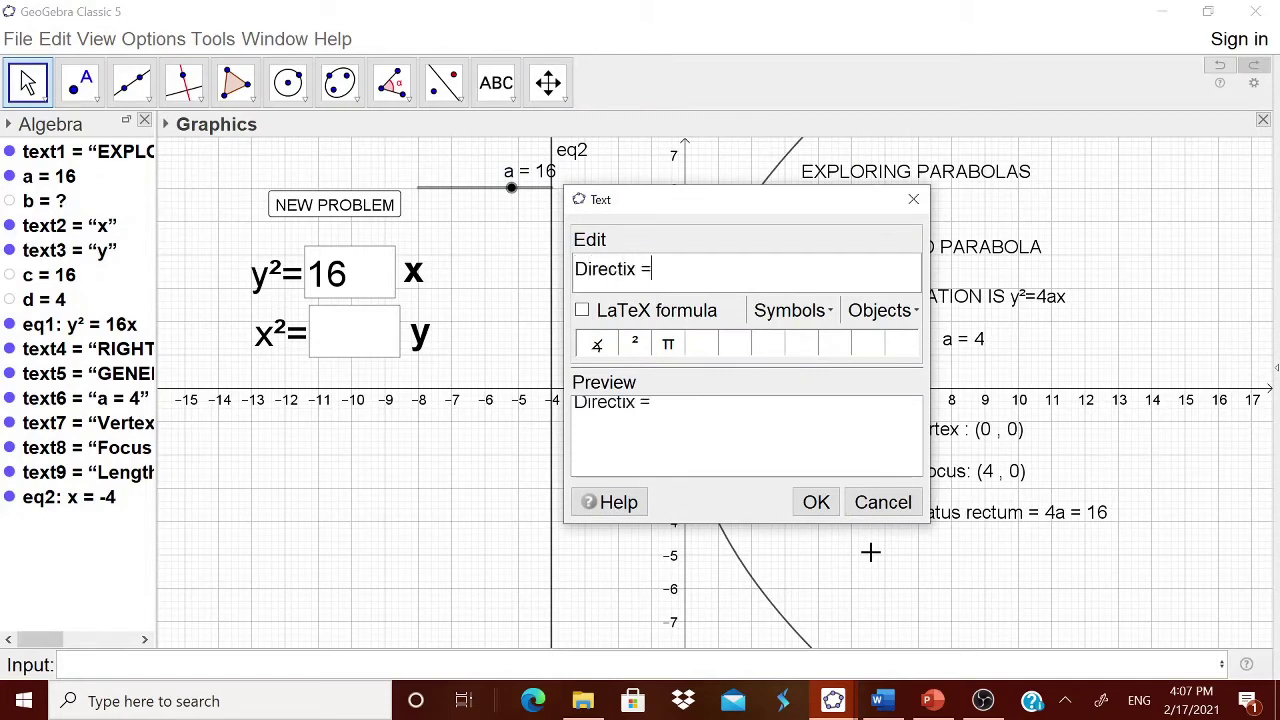
left_click(885, 310)
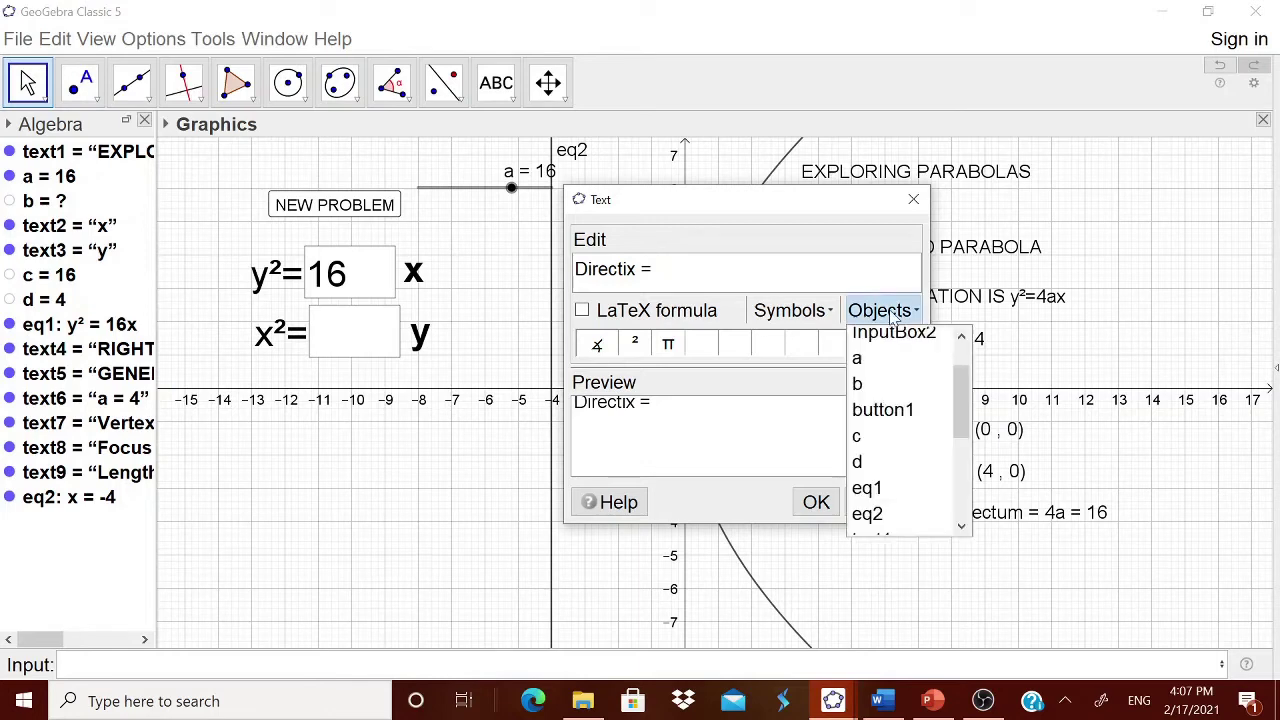
left_click(900, 514)
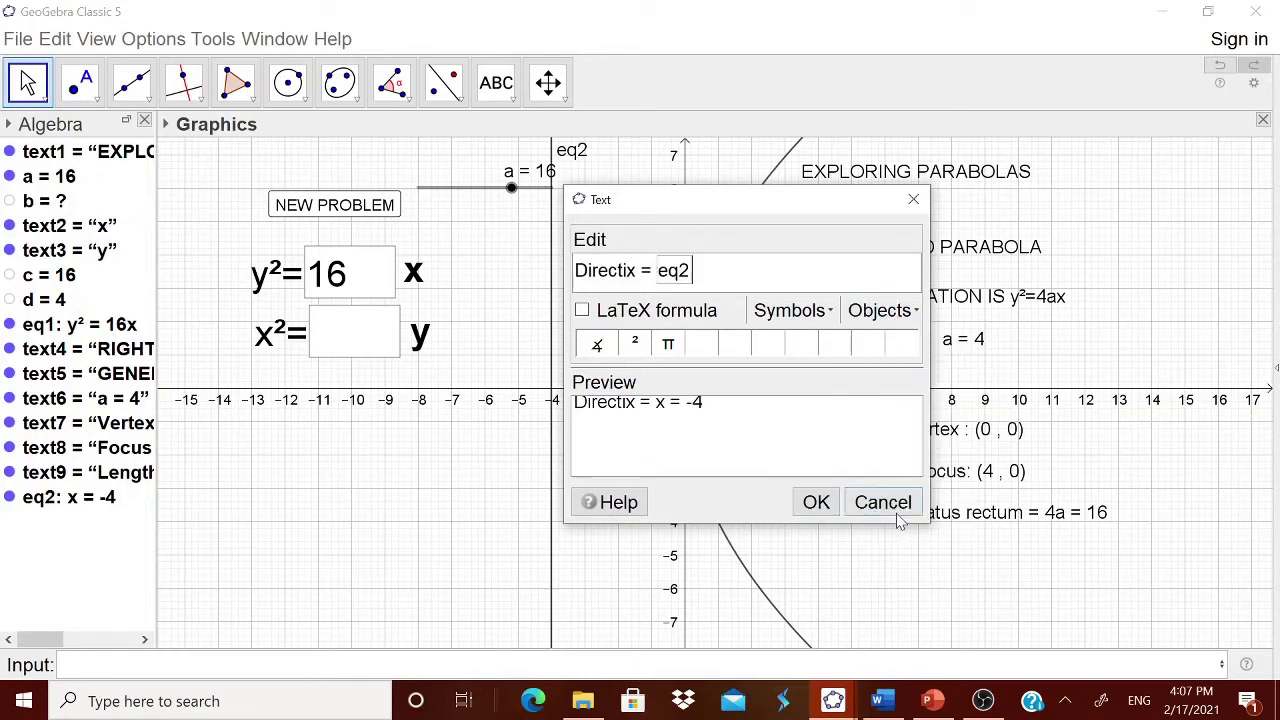
left_click(816, 504)
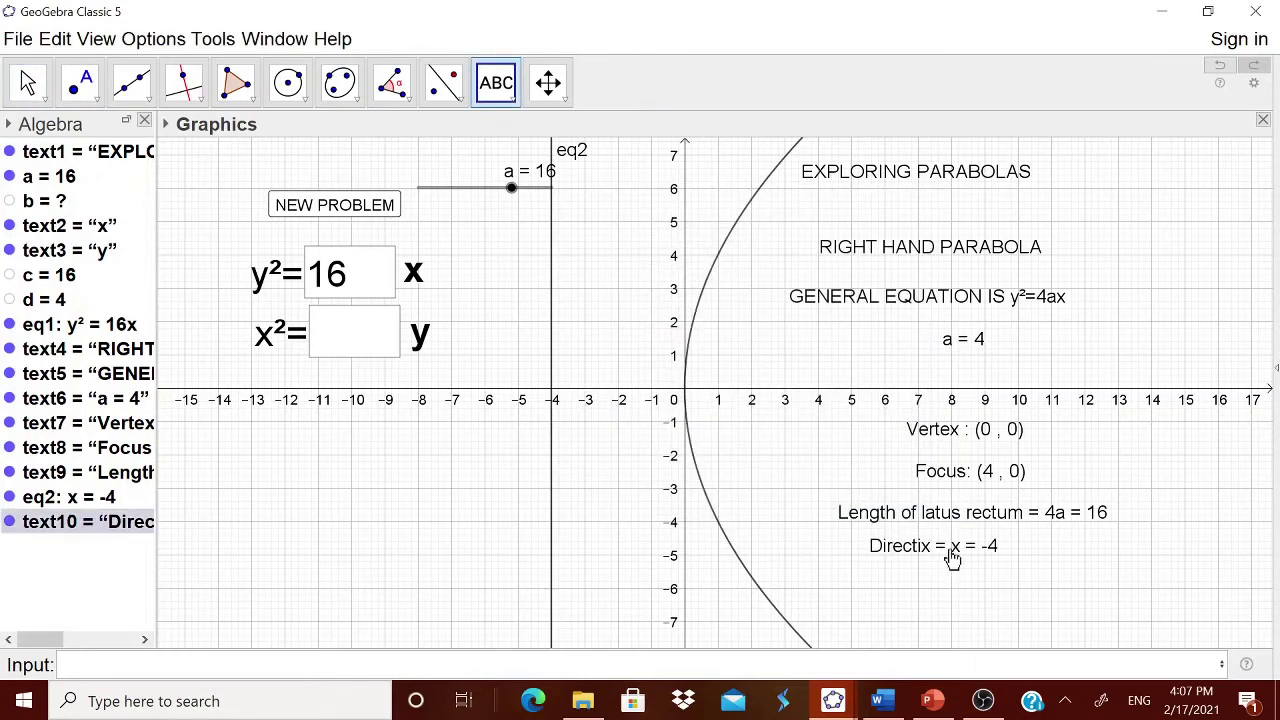
key("Escape")
Test the linked parabola, directrix and texts by entering 20 and 8 as the coefficient in the y² input box
left_click(360, 285)
left_click_drag(350, 285, 333, 285)
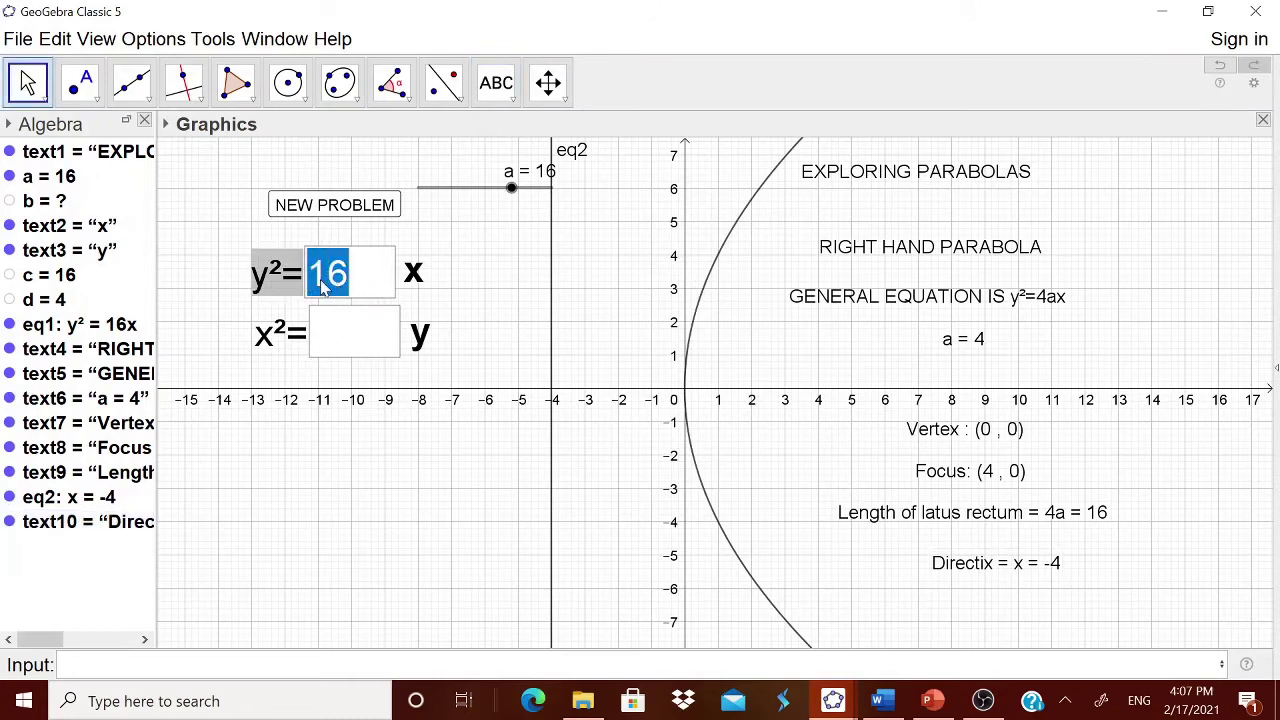
type("20")
key("Return")
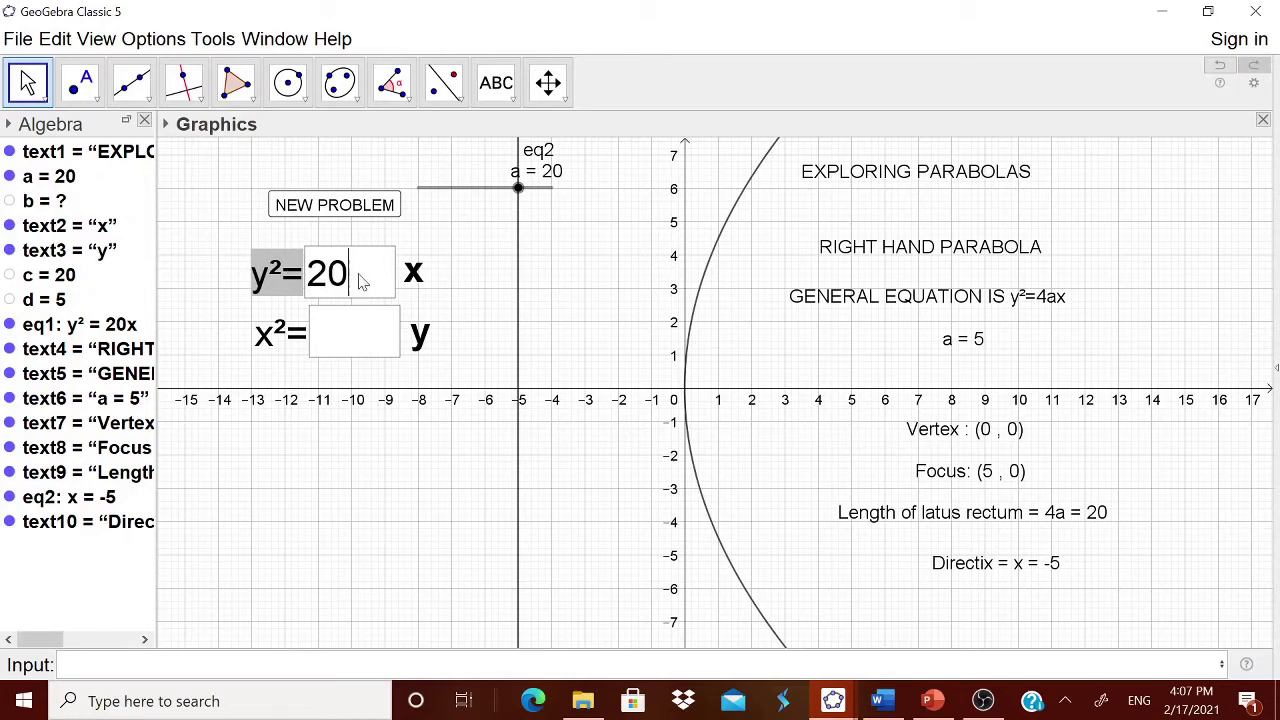
left_click_drag(357, 281, 314, 290)
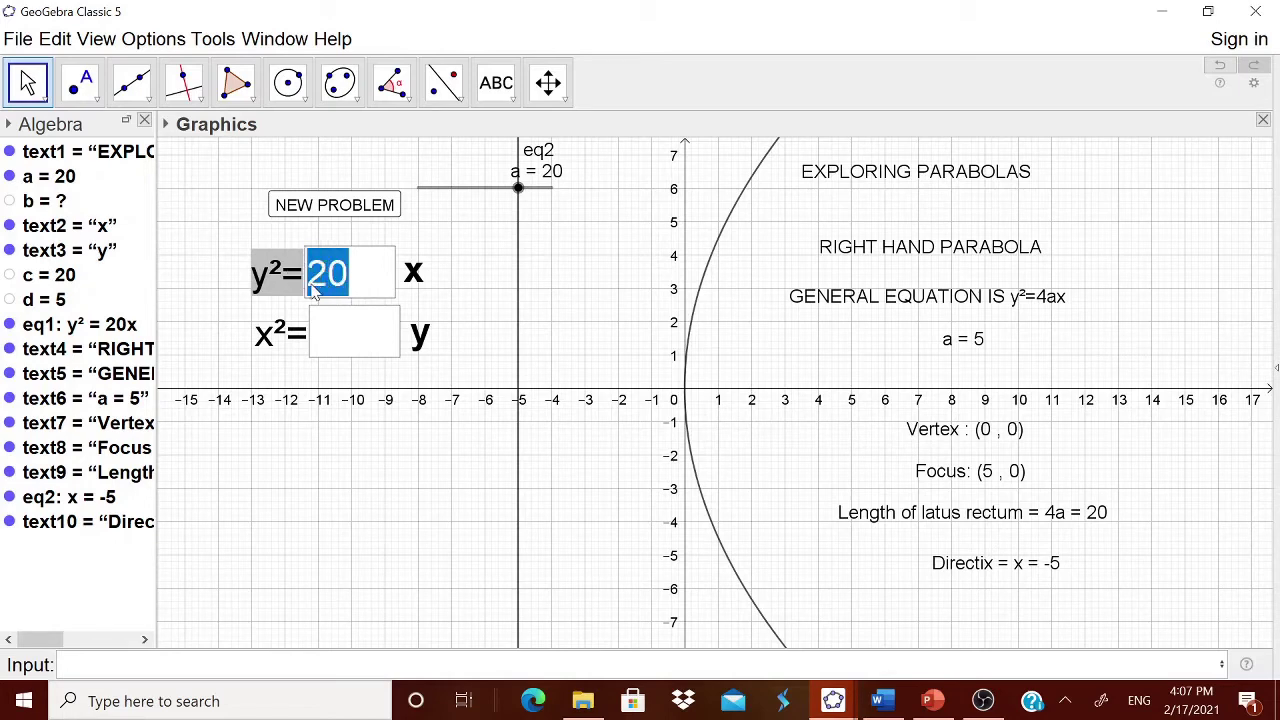
type("8")
key("Return")
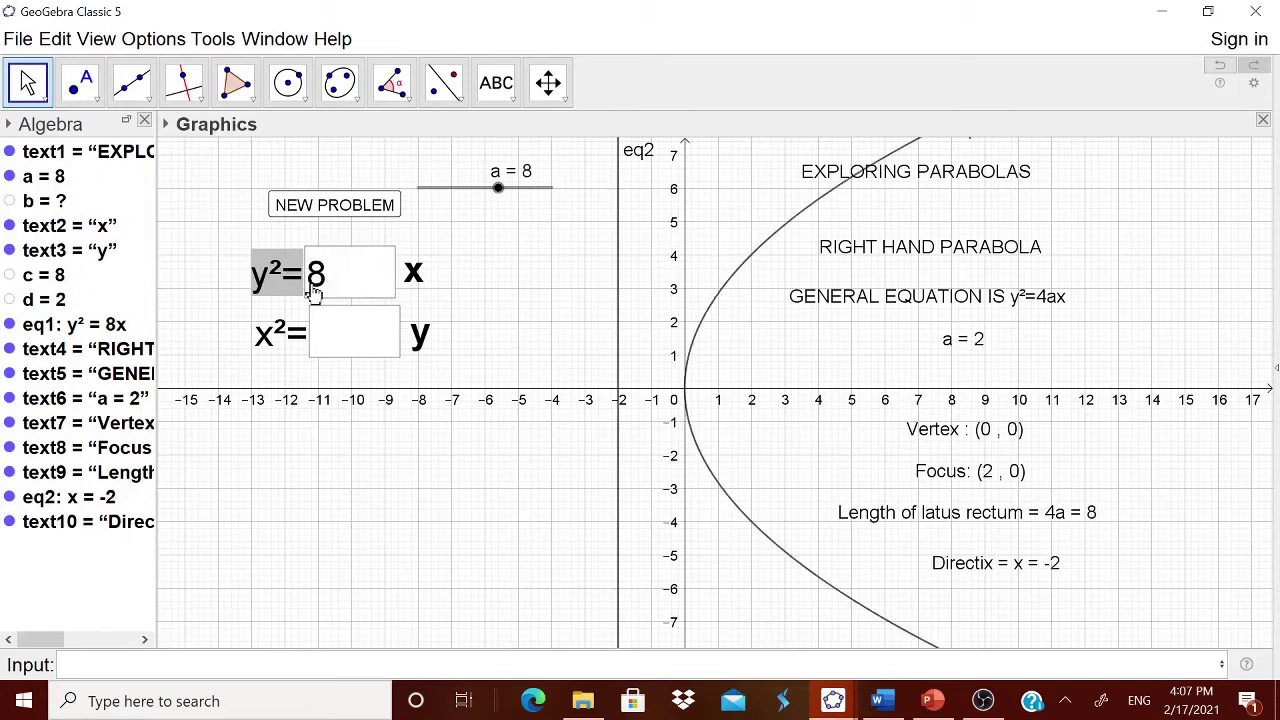
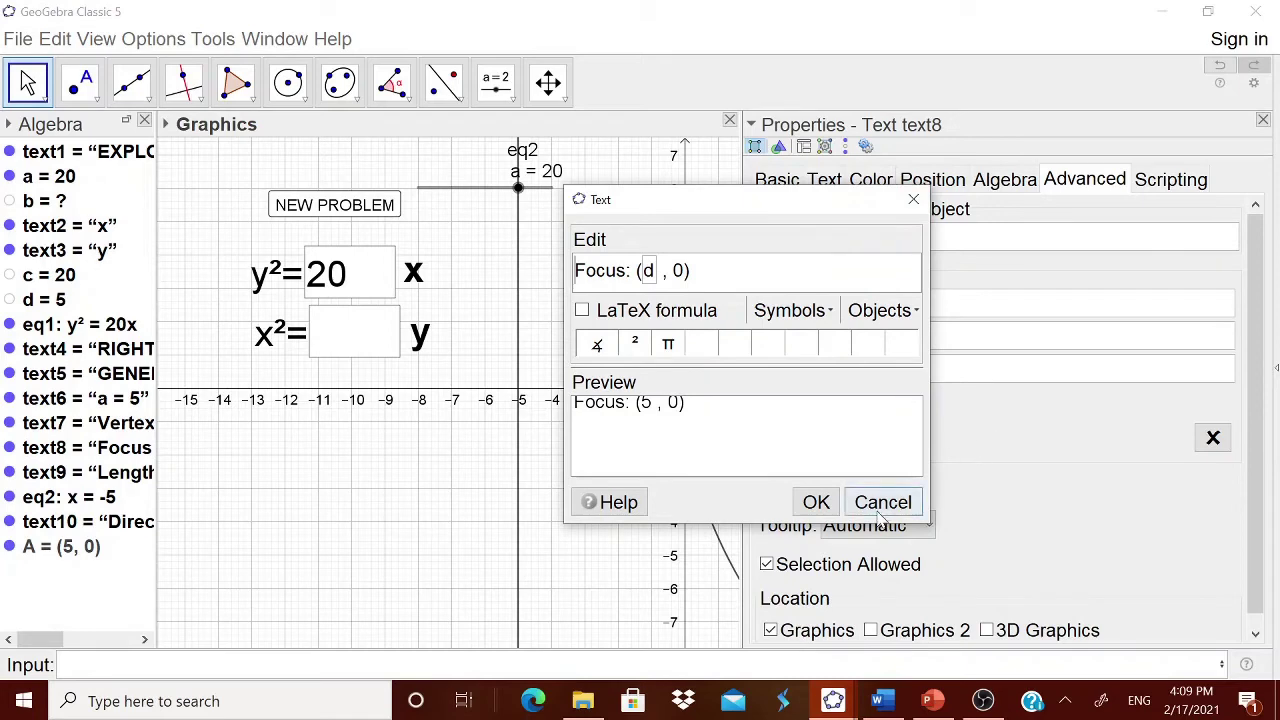
Finish setting the Focus text to show only when a > 0, and close its properties
left_click(816, 502)
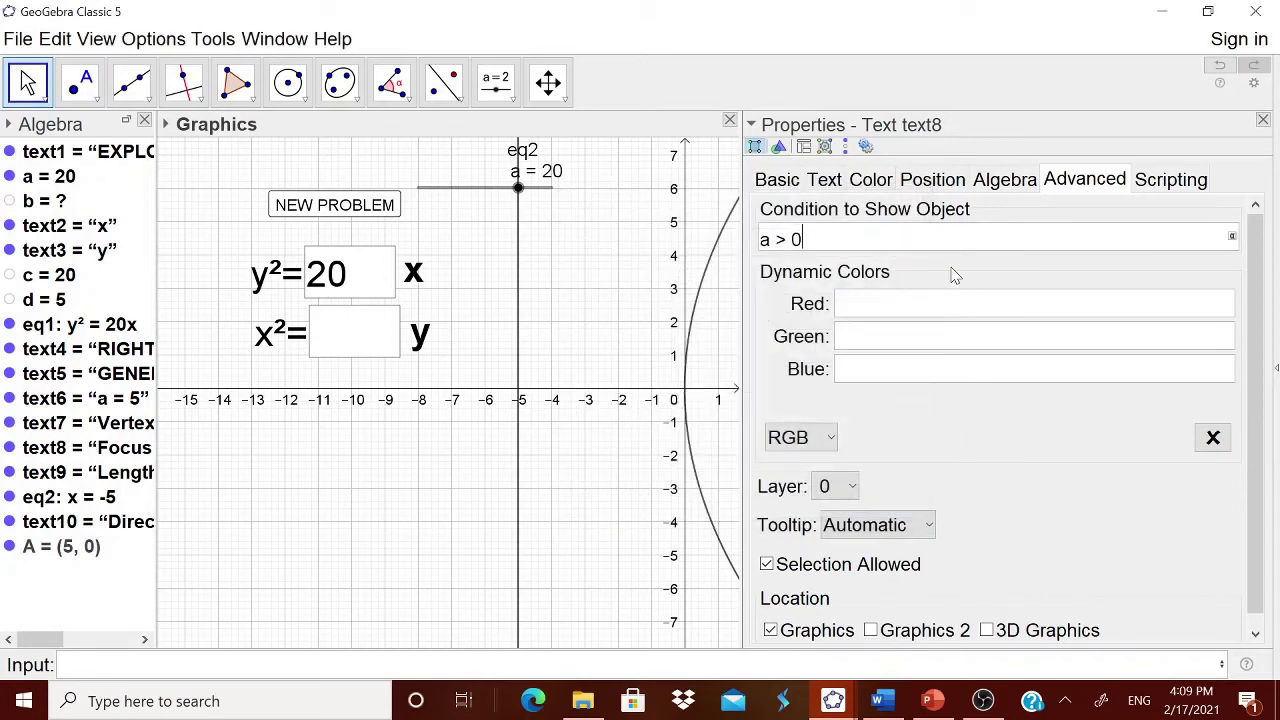
double_click(61, 547)
left_click(766, 384)
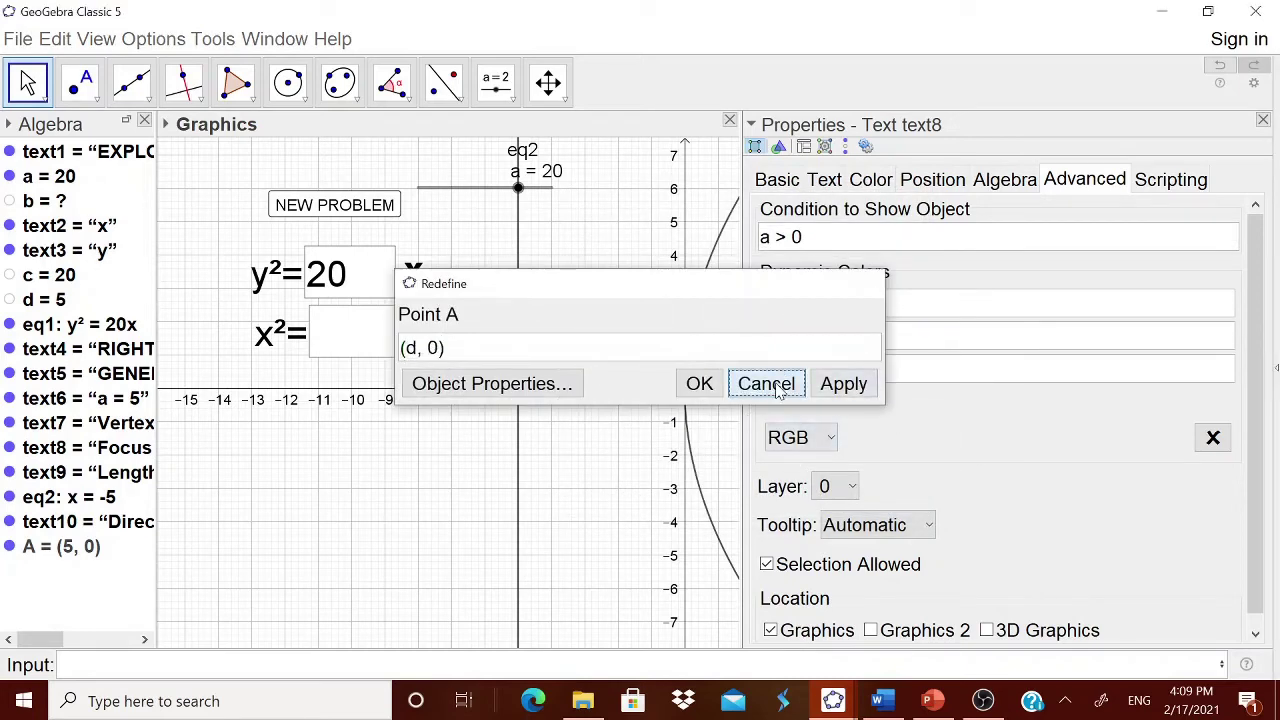
left_click(800, 239)
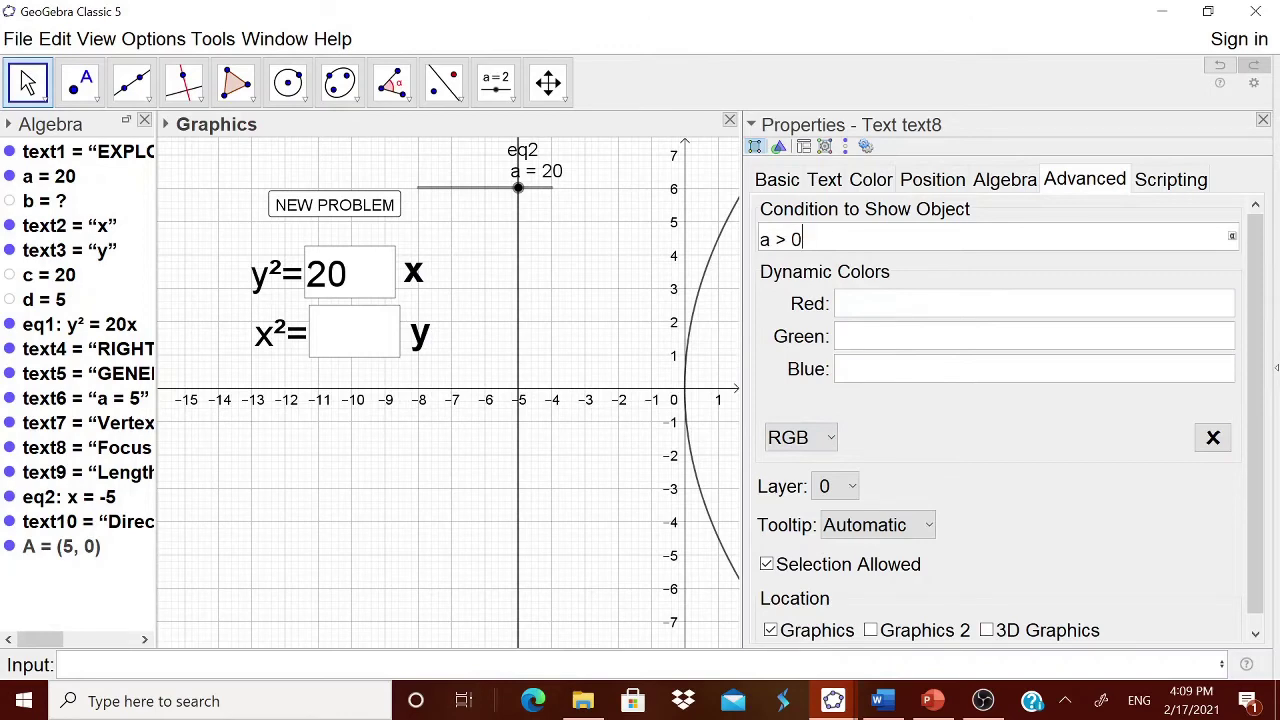
left_click(1262, 119)
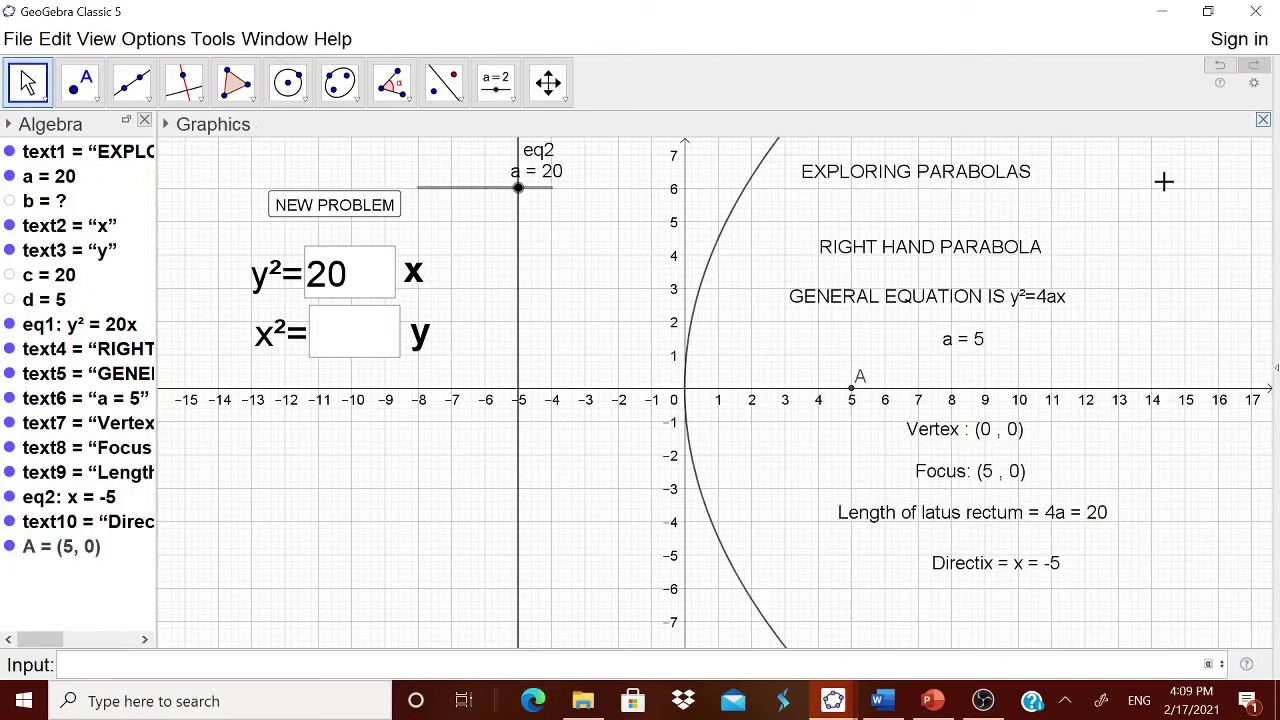
Set the condition to show the latus rectum length text to a > 0
right_click(946, 521)
key("Escape")
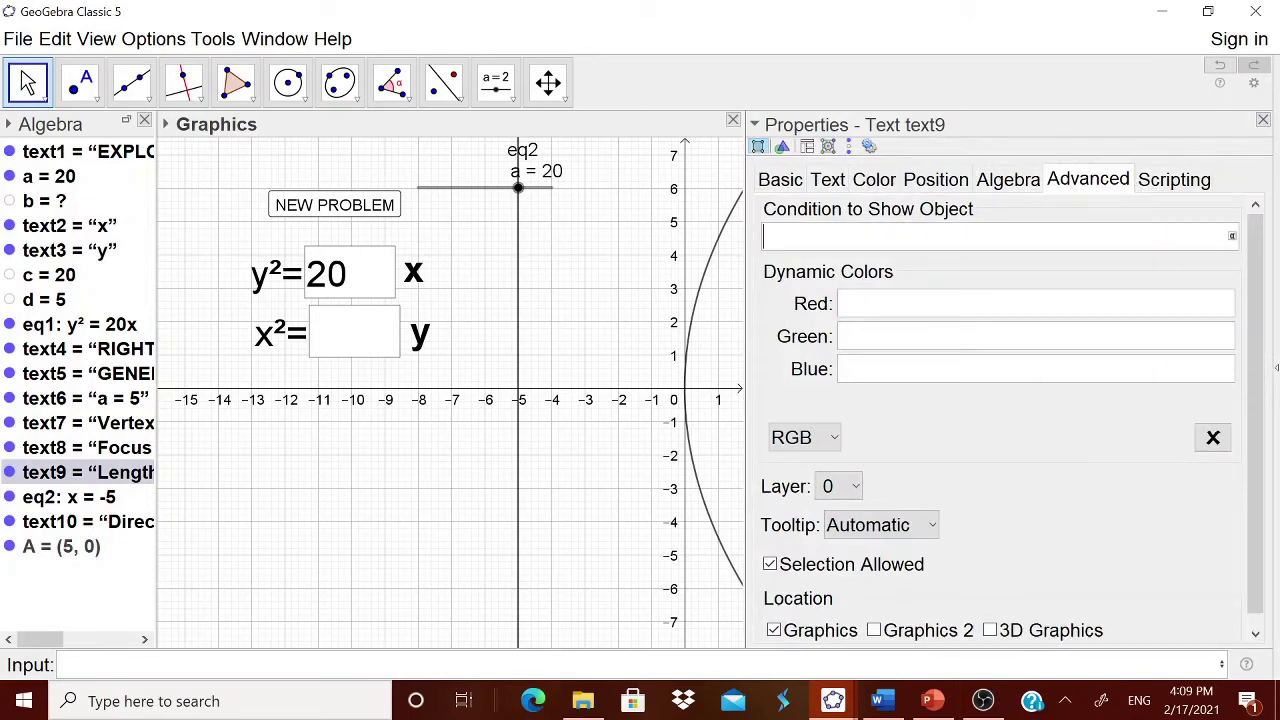
type("a > 0")
left_click(1262, 120)
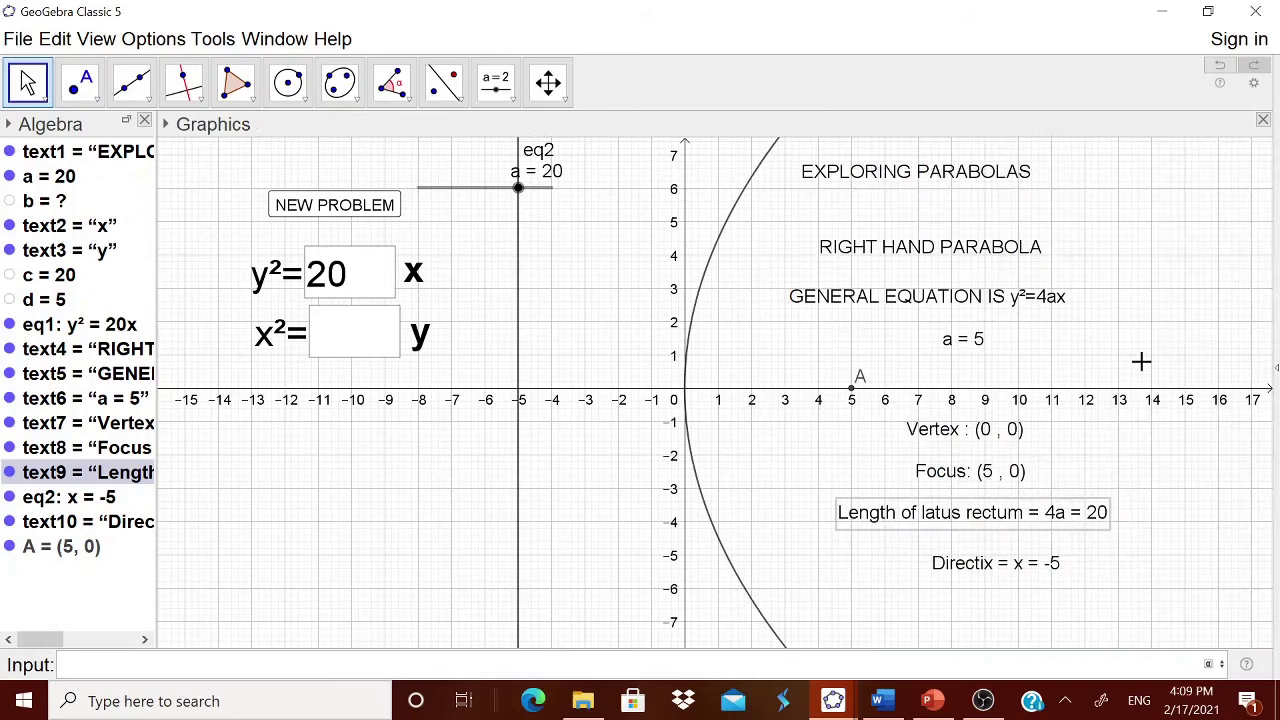
Set the condition to show the "Directix" text to a > 0, leaving its wording unedited
right_click(970, 566)
left_click(1022, 707)
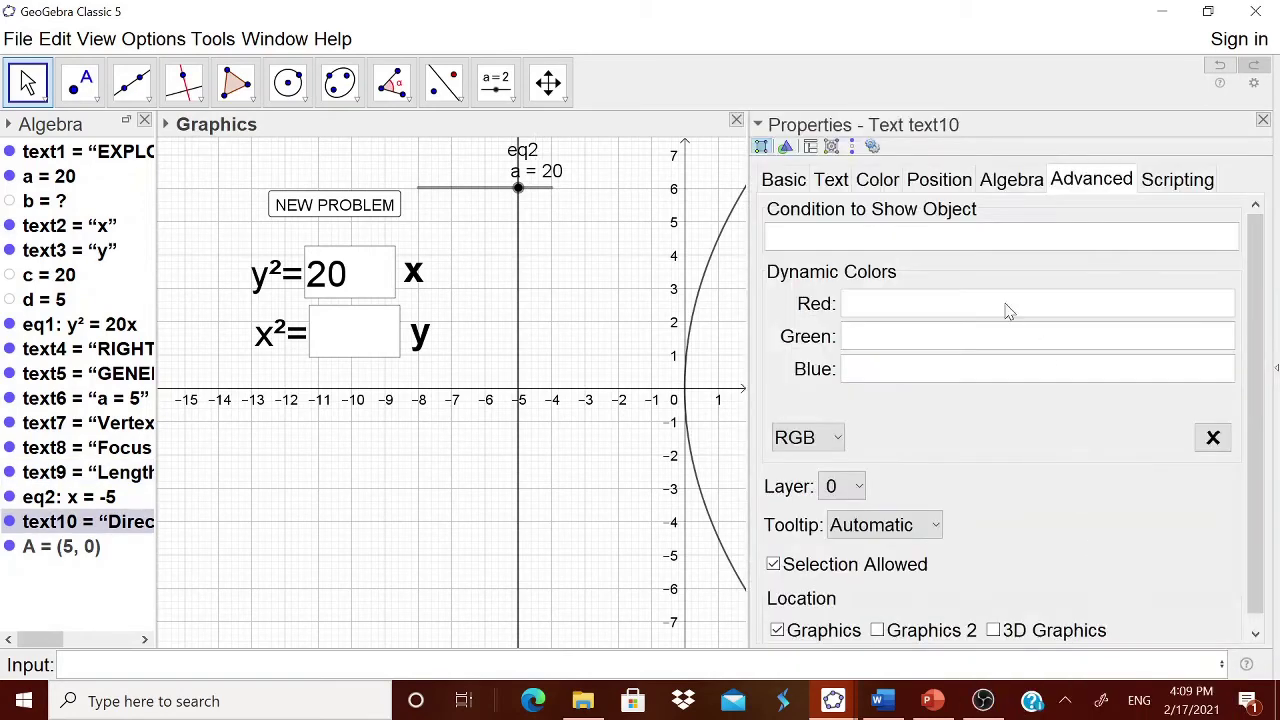
type("a > 0")
key("Return")
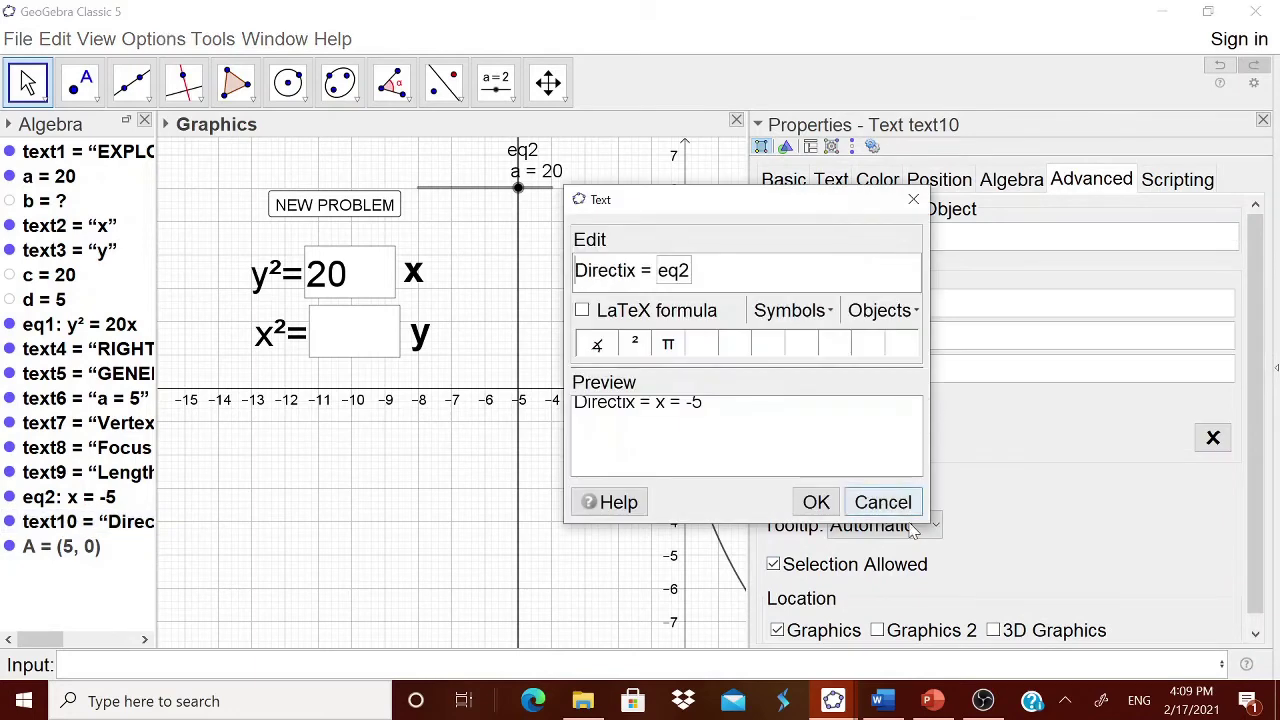
left_click(883, 502)
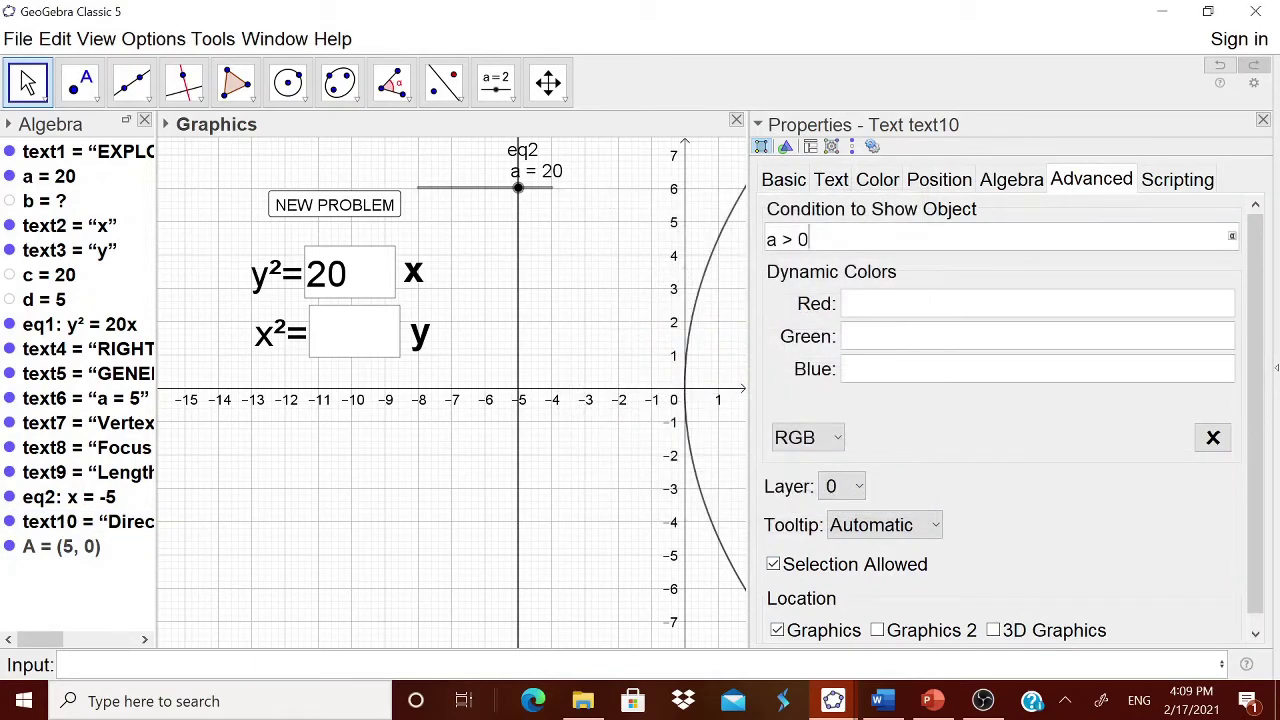
left_click(1263, 119)
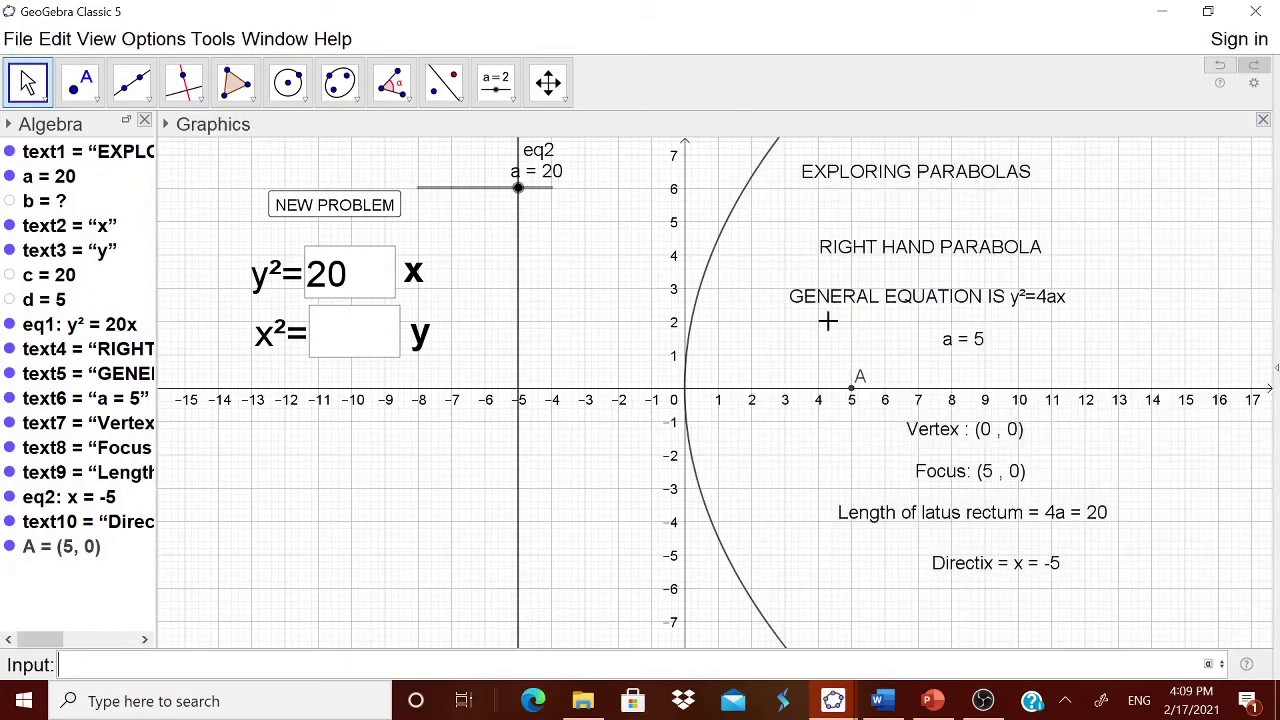
Set the coefficient in the y² input box to -16
left_click(323, 300)
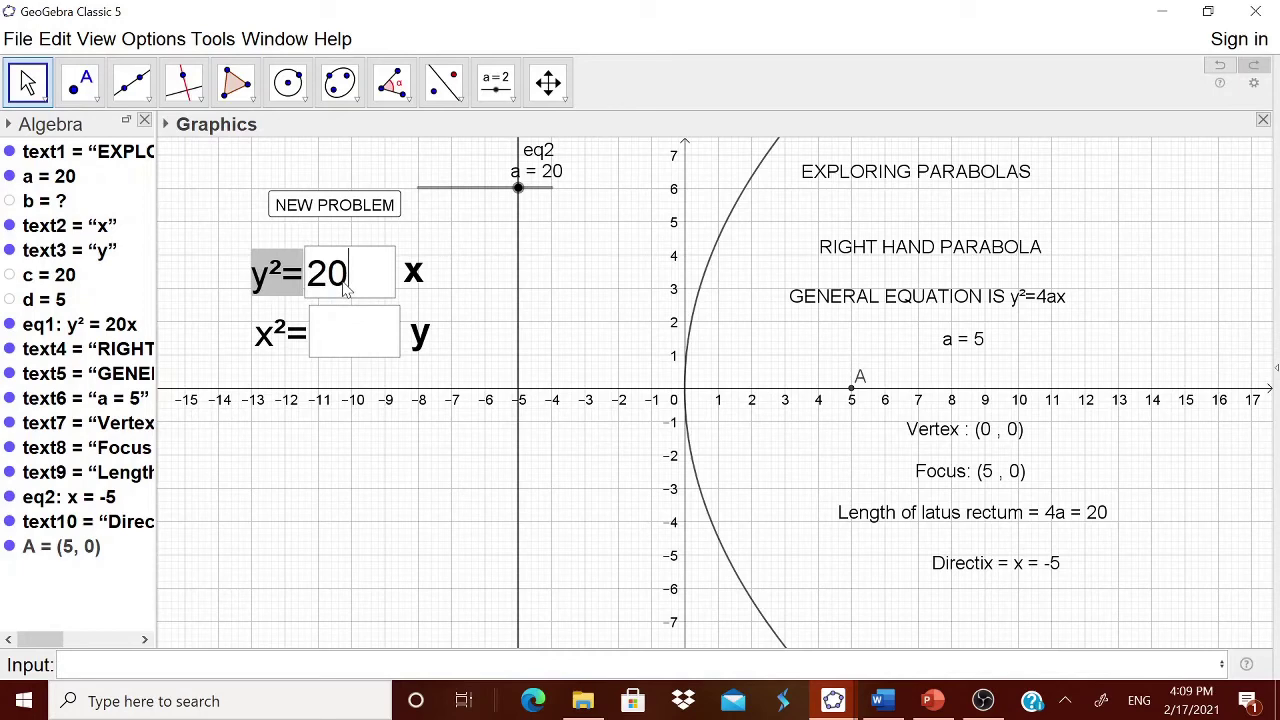
key("BackSpace")
key("BackSpace")
type("-16")
key("Return")
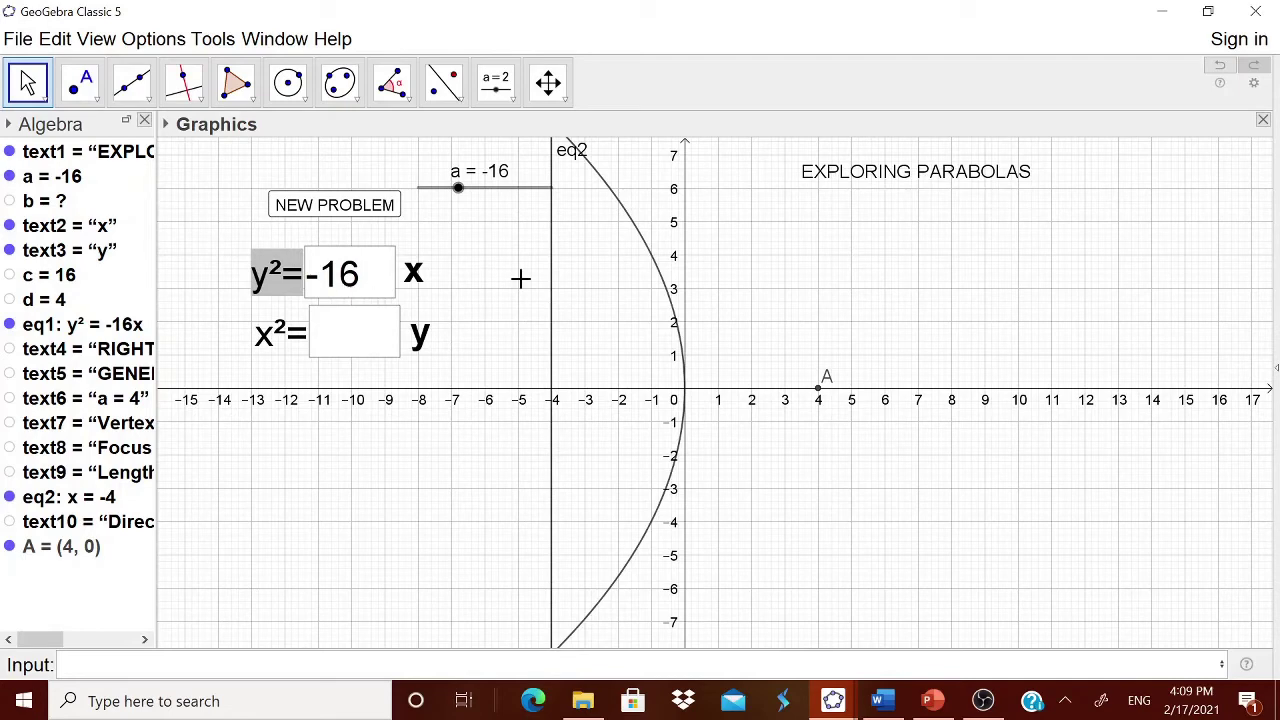
Set the condition to show the directrix line eq2 to a > 0
right_click(553, 329)
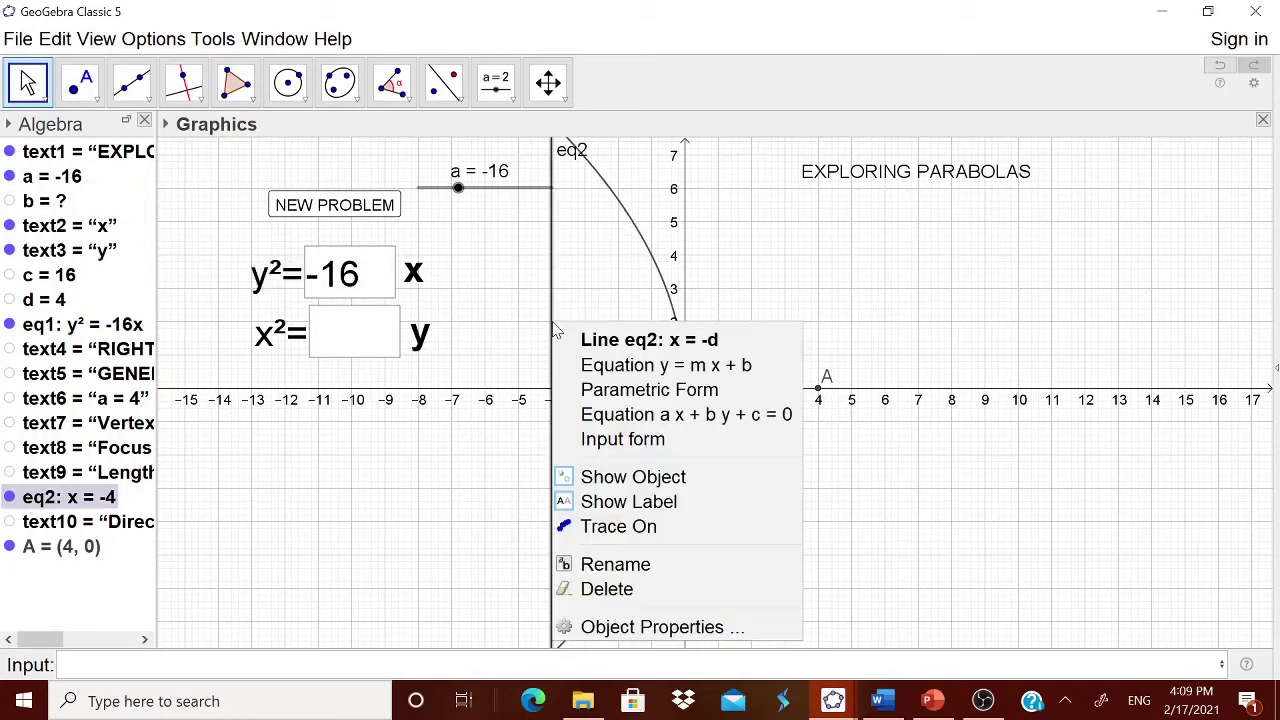
left_click(619, 632)
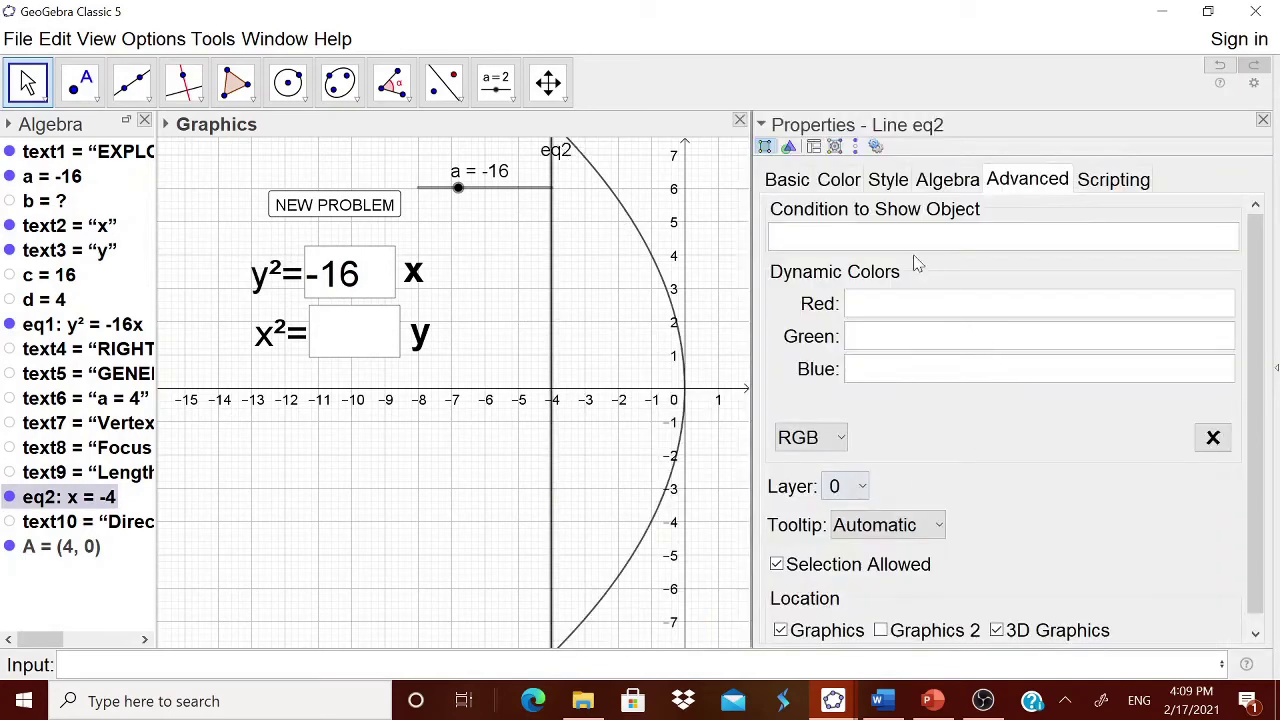
type("a > 0")
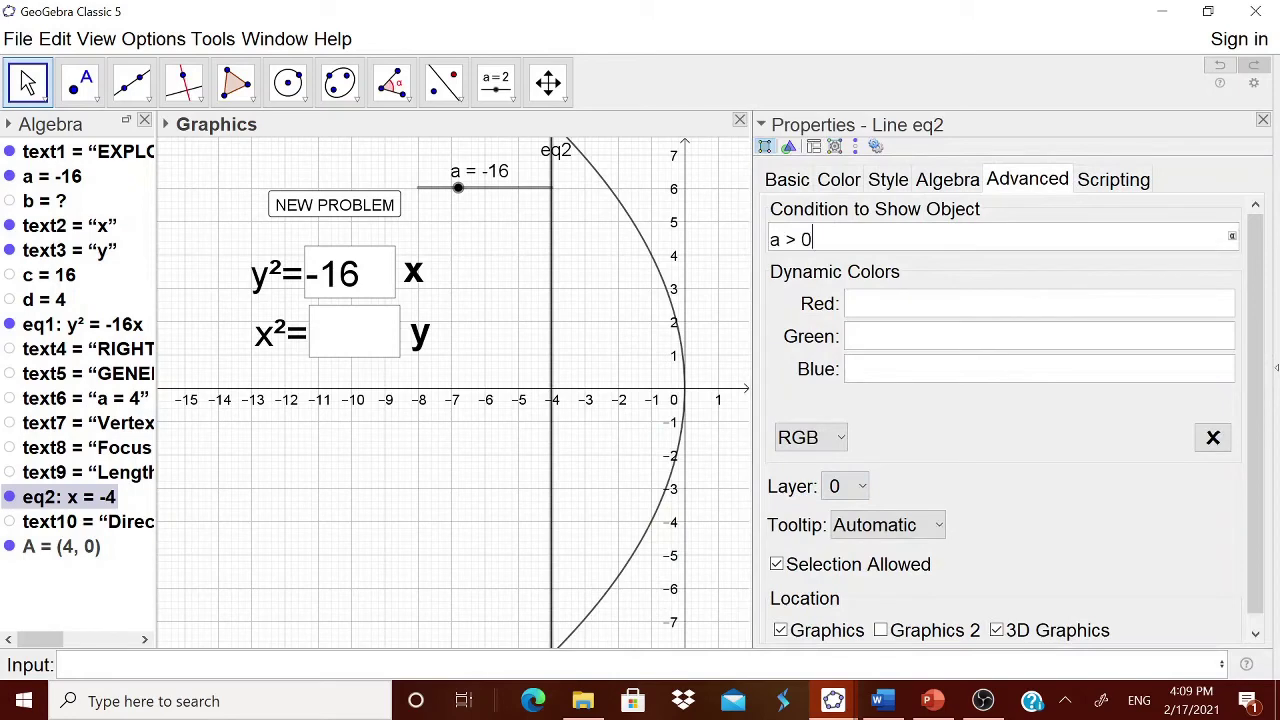
key("Return")
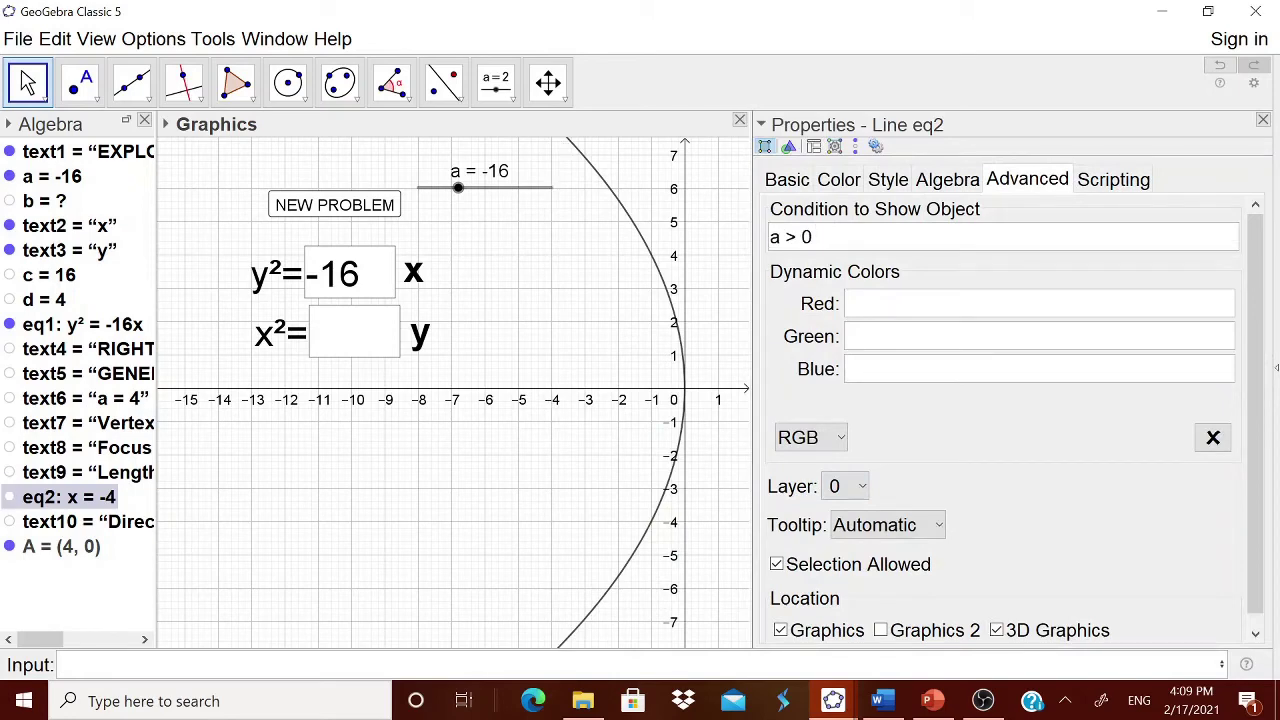
left_click(1263, 119)
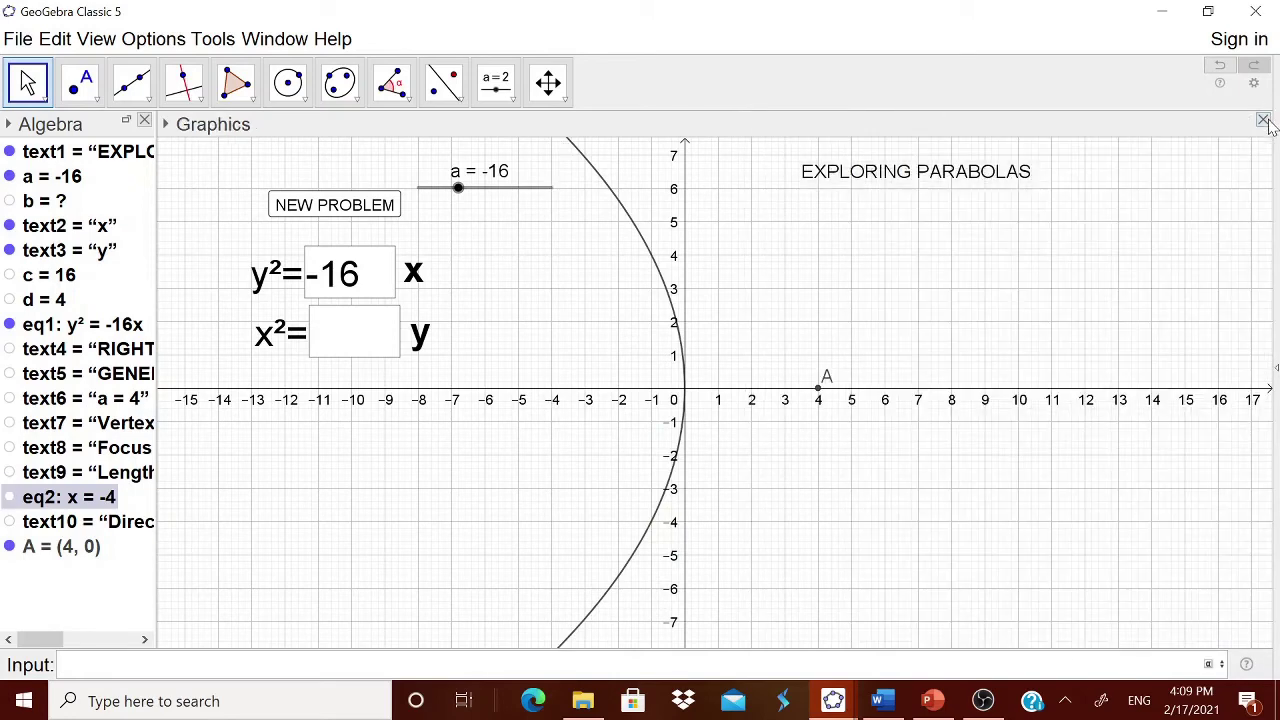
Set the condition to show the focus point A to a > 0, keeping its definition (d, 0)
right_click(818, 390)
left_click(870, 611)
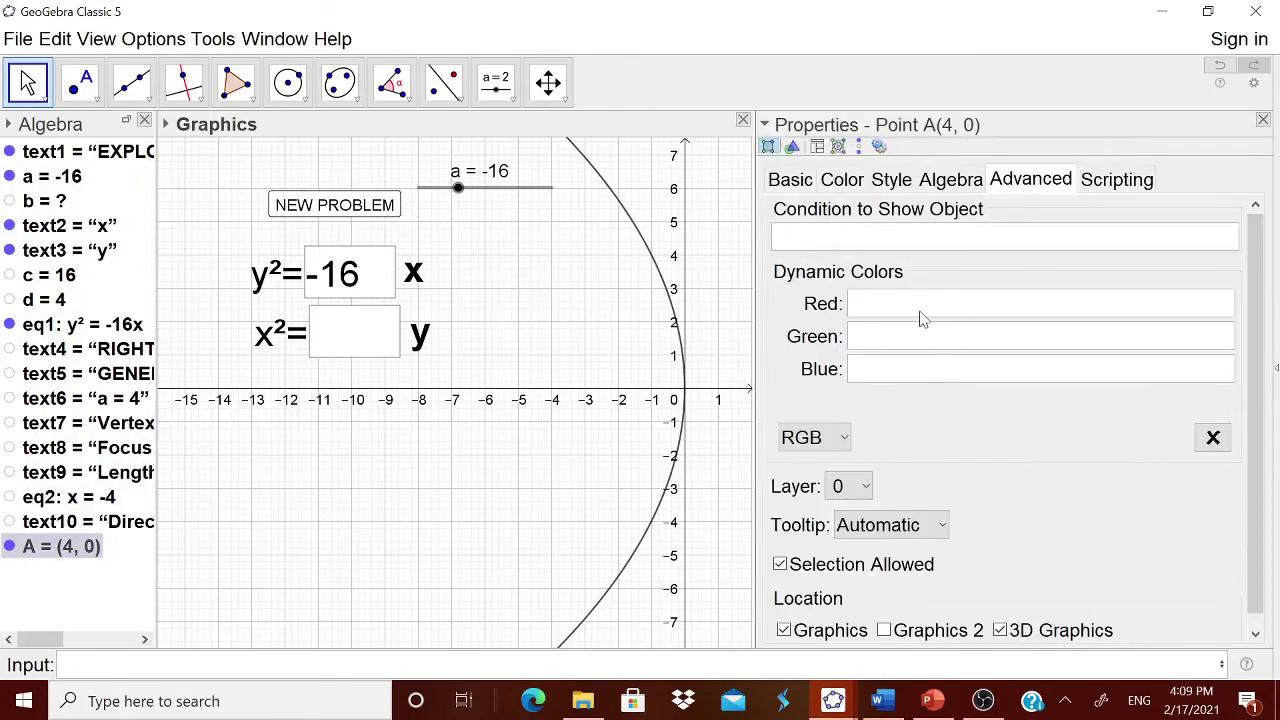
type("a > 0")
key("Return")
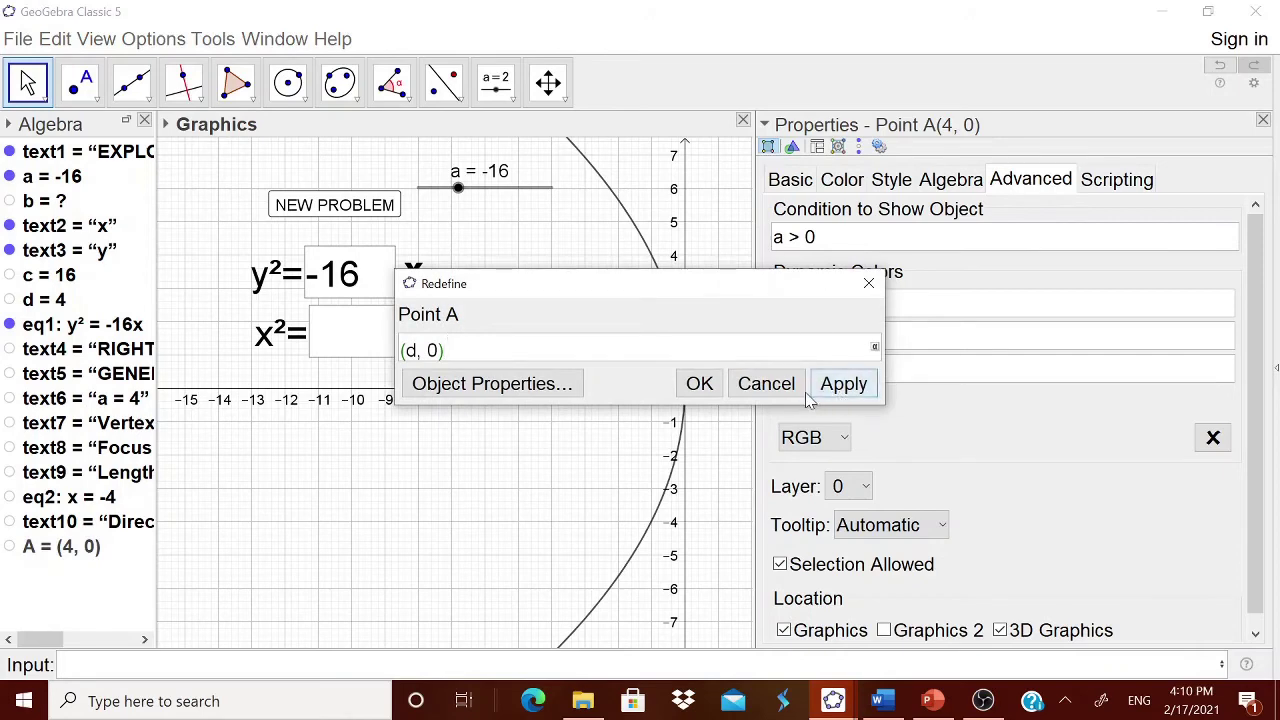
left_click(766, 384)
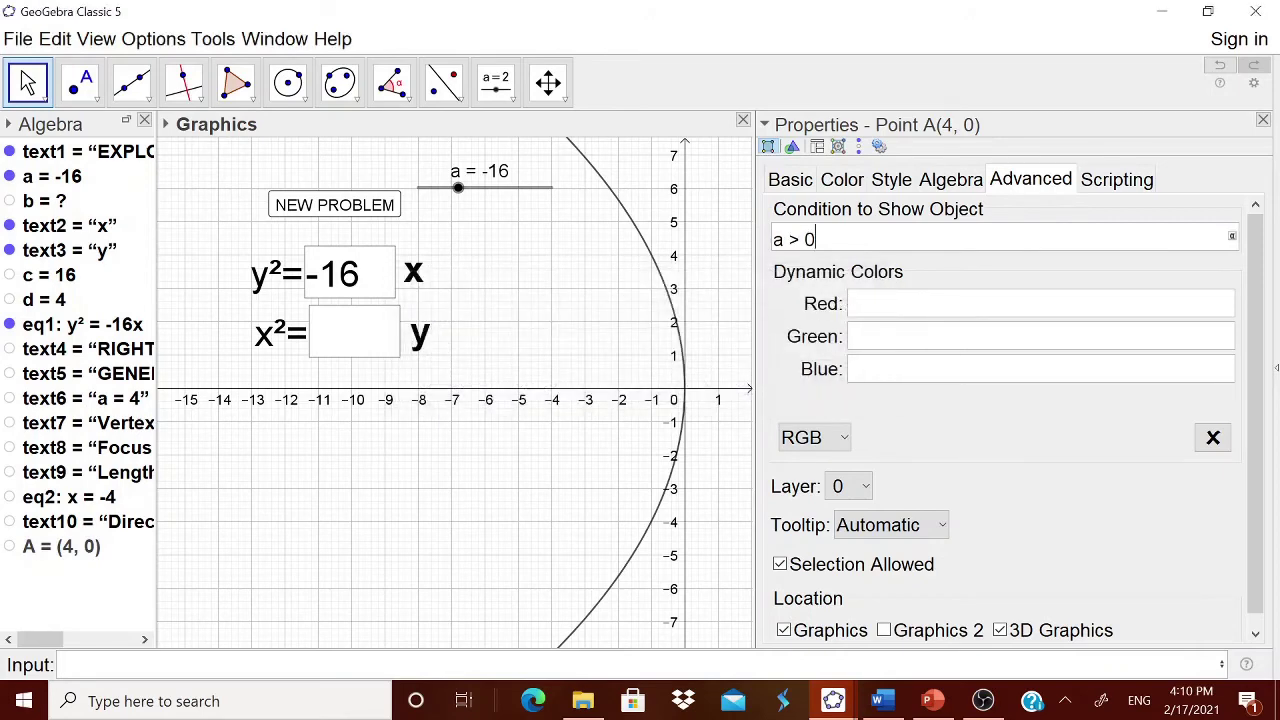
left_click(1263, 119)
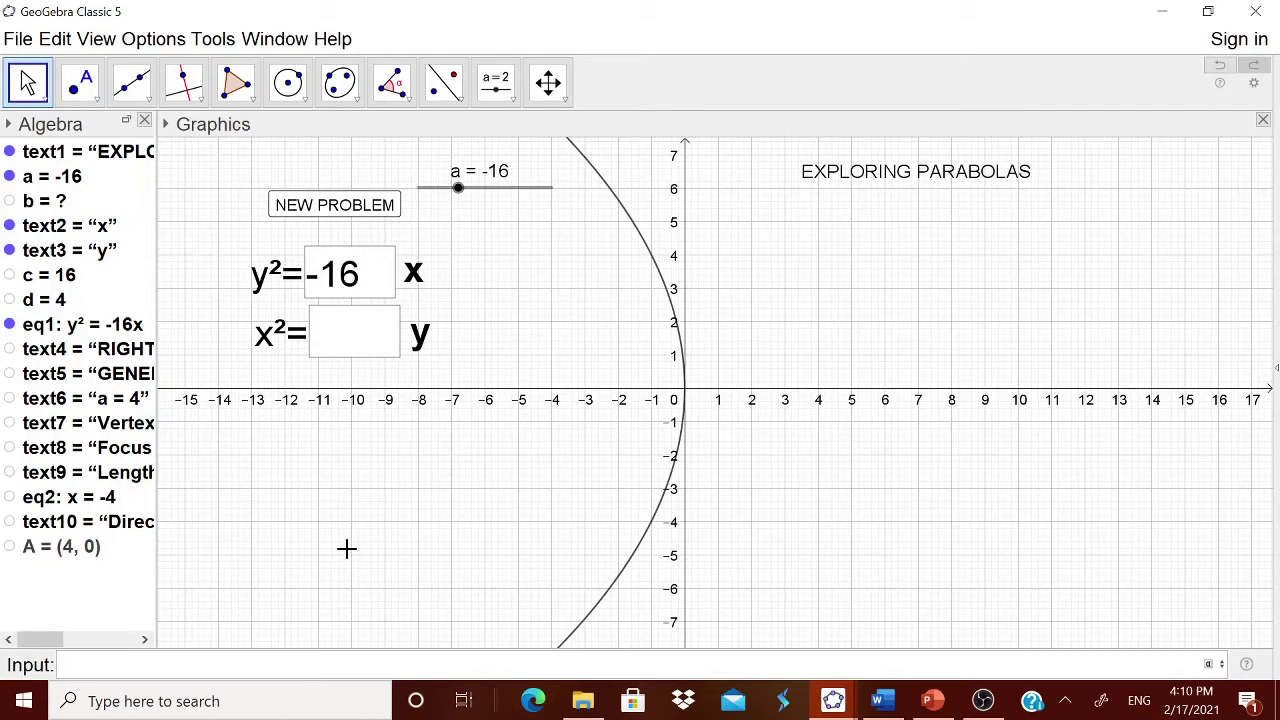
Add the text "LEFT HAND SIDE PARABOLA" and place it below the "EXPLORING PARABOLAS" heading
left_click(505, 95)
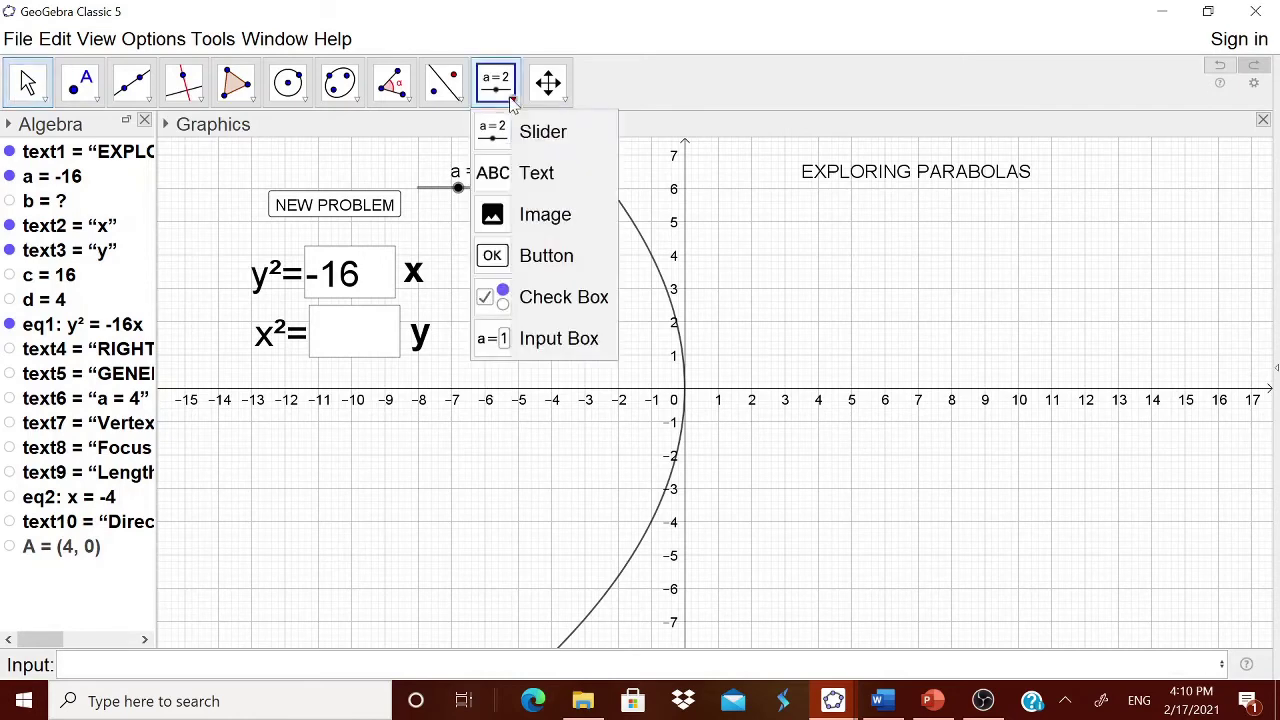
left_click(514, 175)
left_click(932, 273)
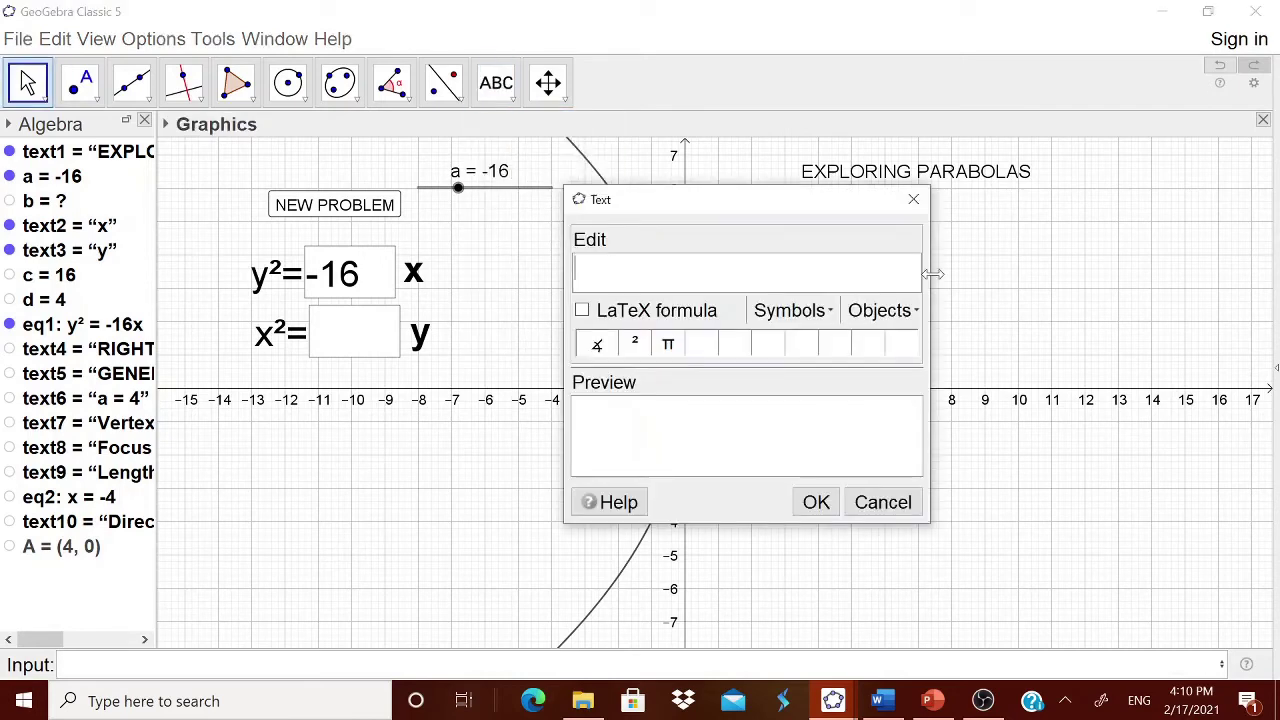
type("LEFT HAND SID")
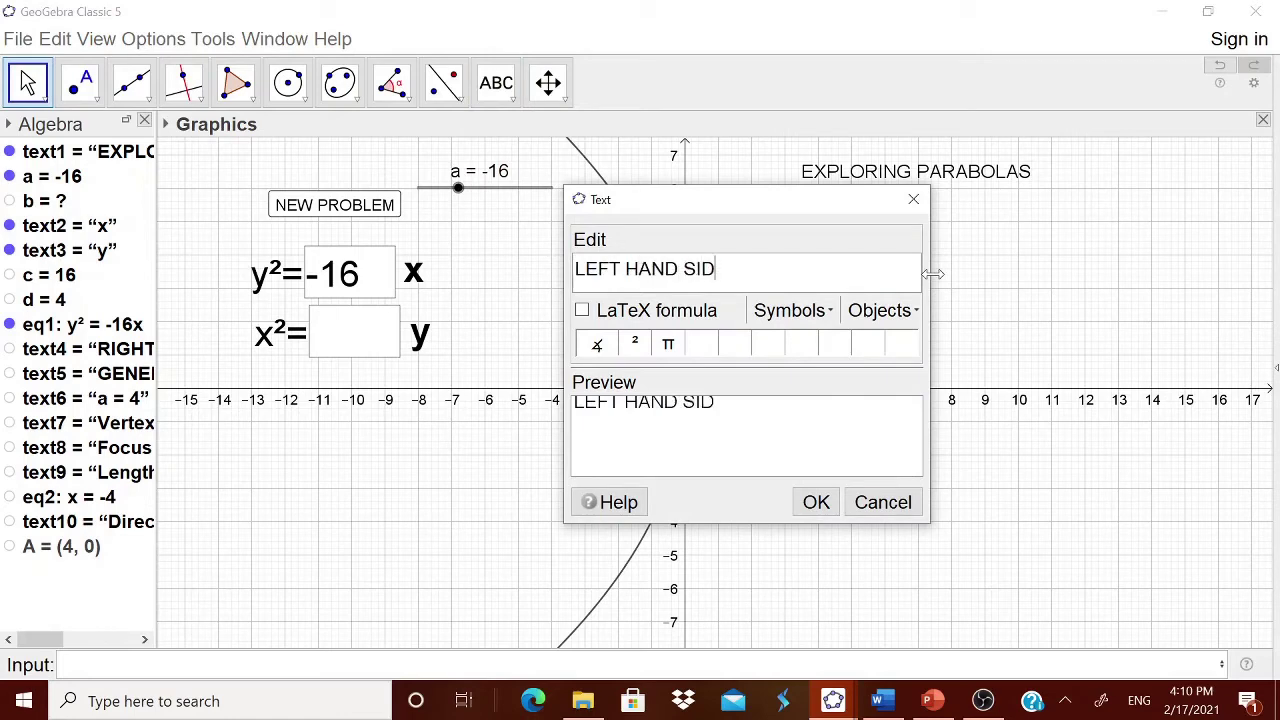
type("E PARAOB")
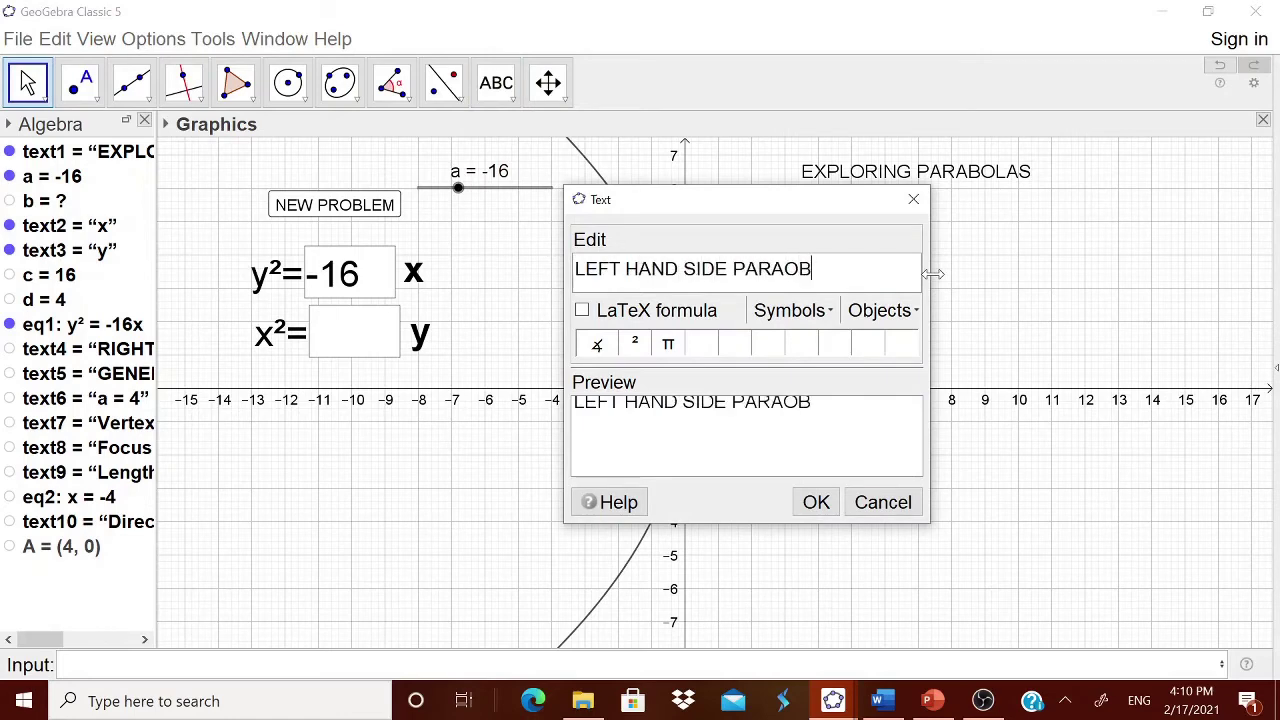
key("BackSpace")
key("BackSpace")
key("BackSpace")
type("ABOLA")
left_click(816, 502)
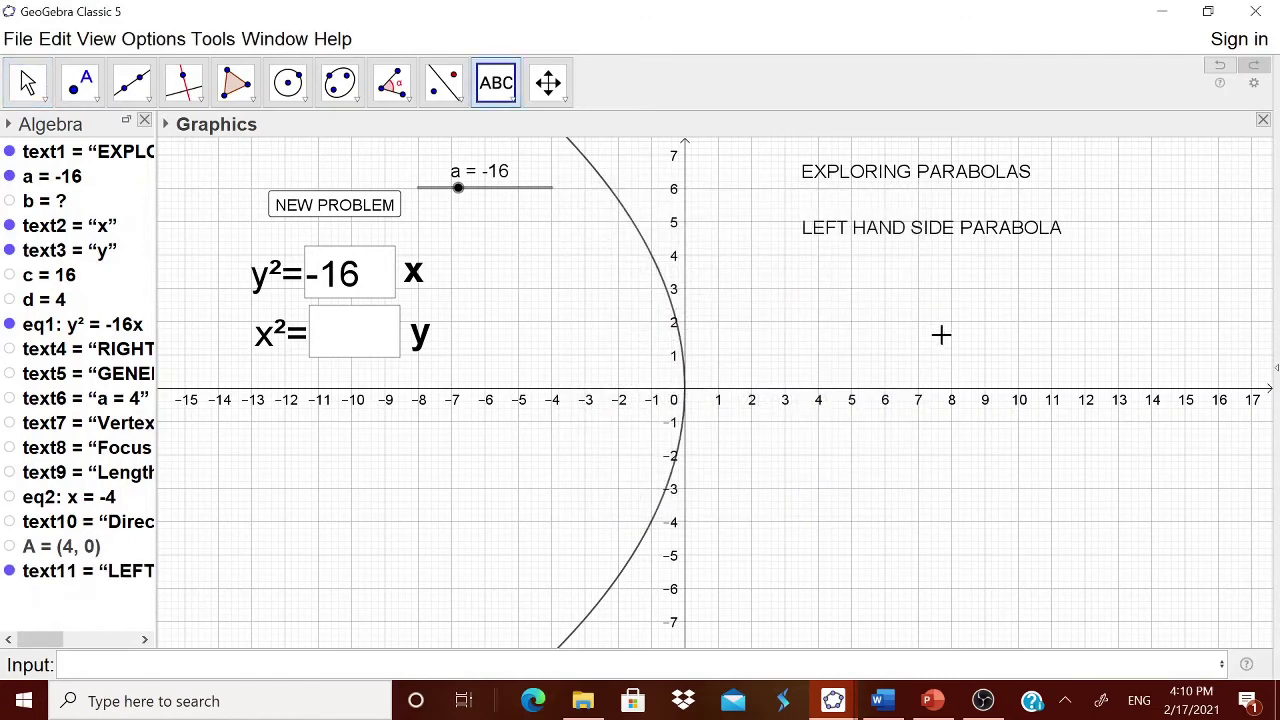
left_click_drag(911, 243, 945, 274)
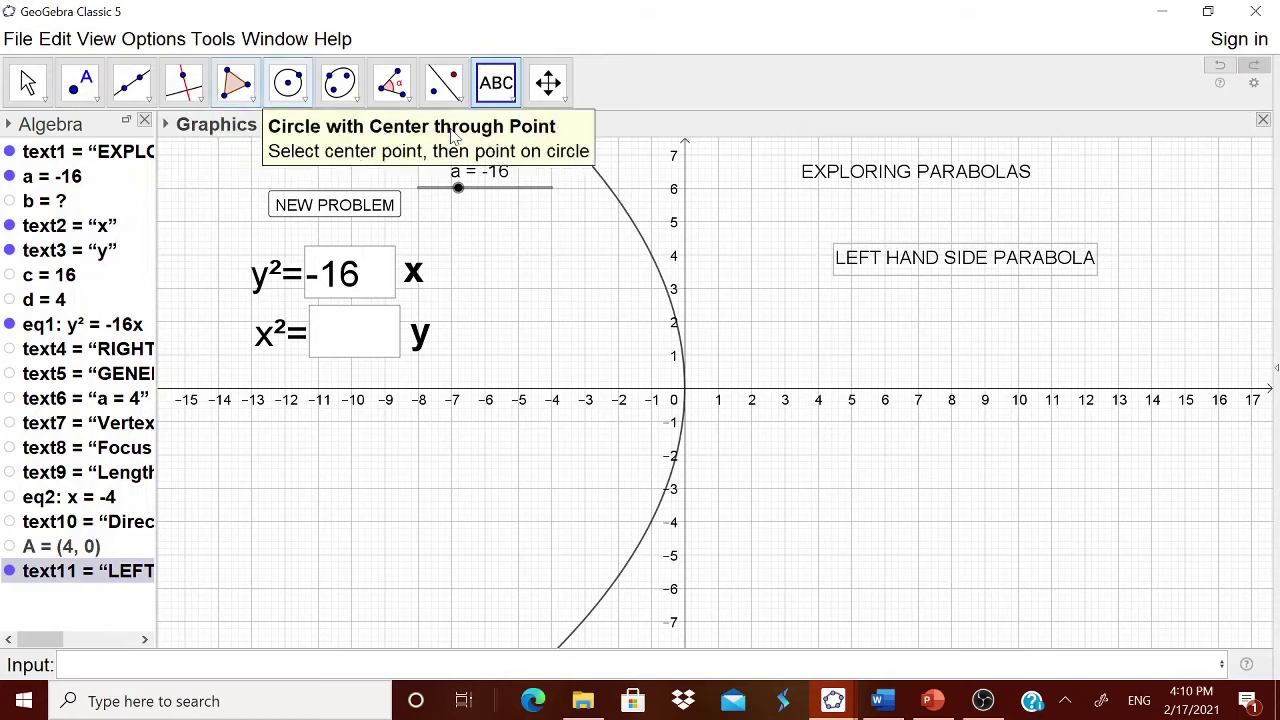
Add the text "GENERAL EQUATION : y²=-4ax" and place it below the "LEFT HAND SIDE PARABOLA" text
left_click(823, 341)
type("GEN")
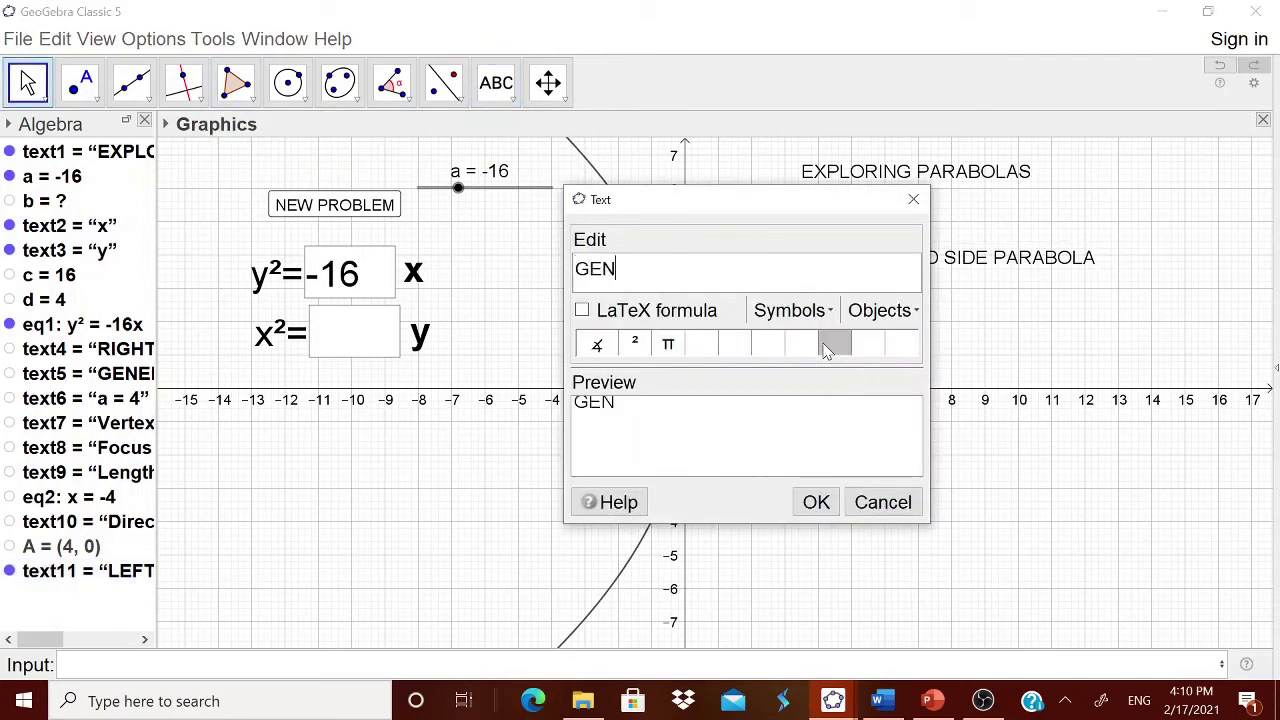
type("ERAL EQUATINO")
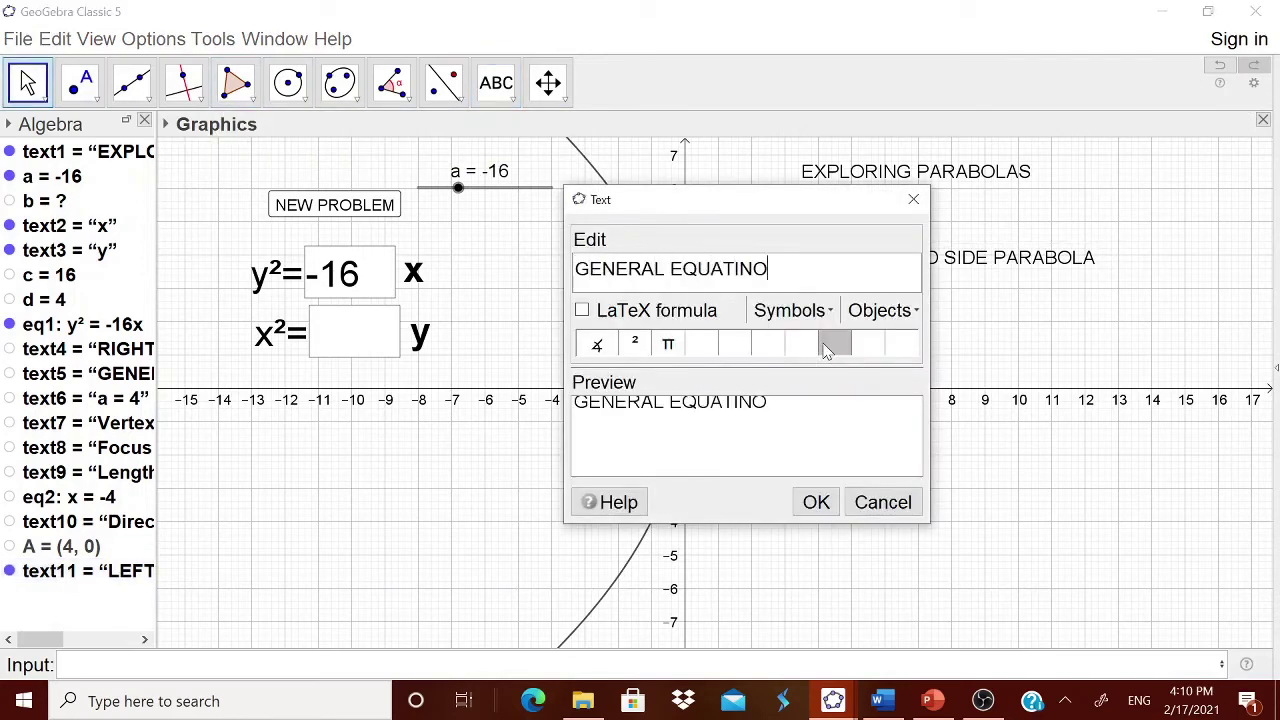
key("BackSpace")
key("BackSpace")
type("ON : y")
left_click(635, 345)
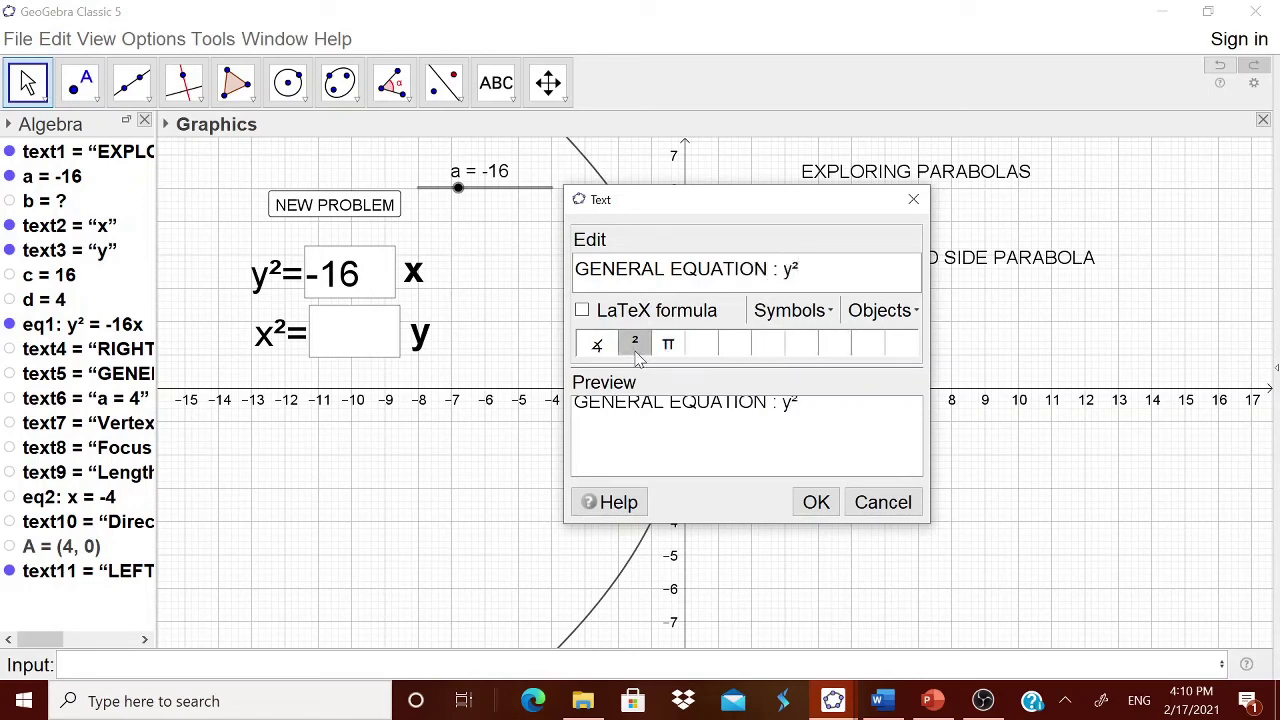
type("=-4ax")
key("Return")
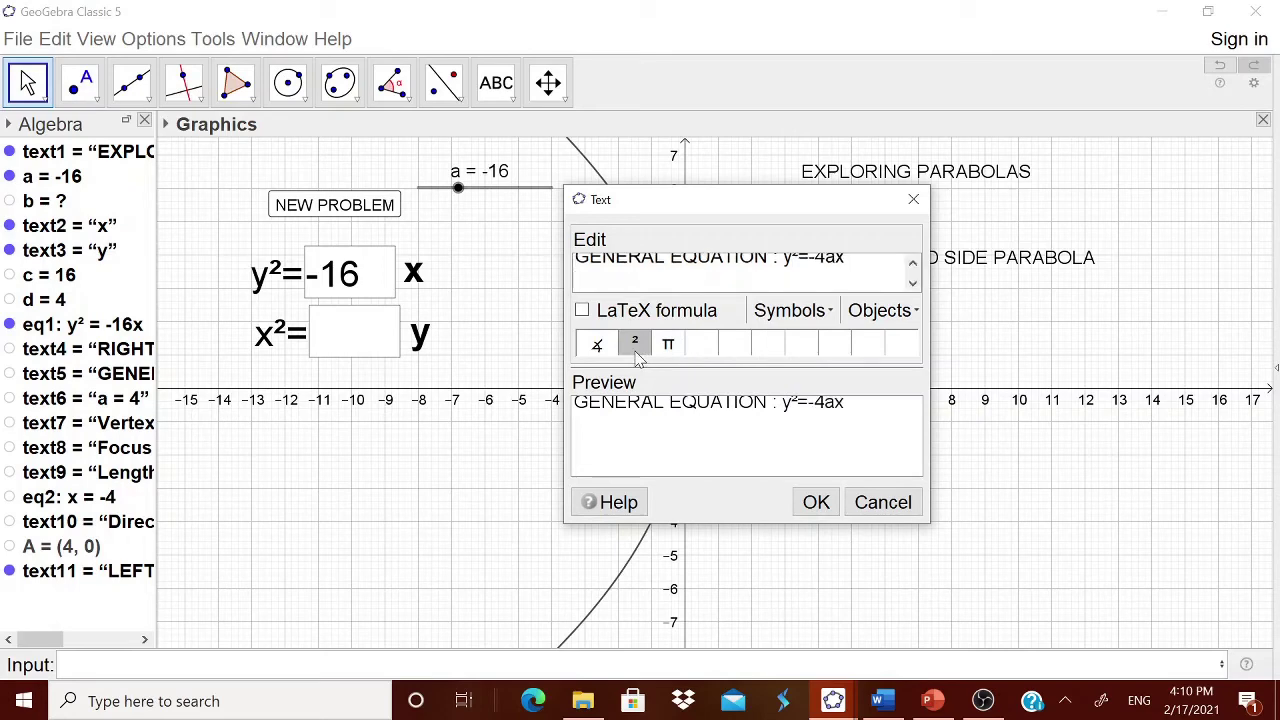
left_click(816, 502)
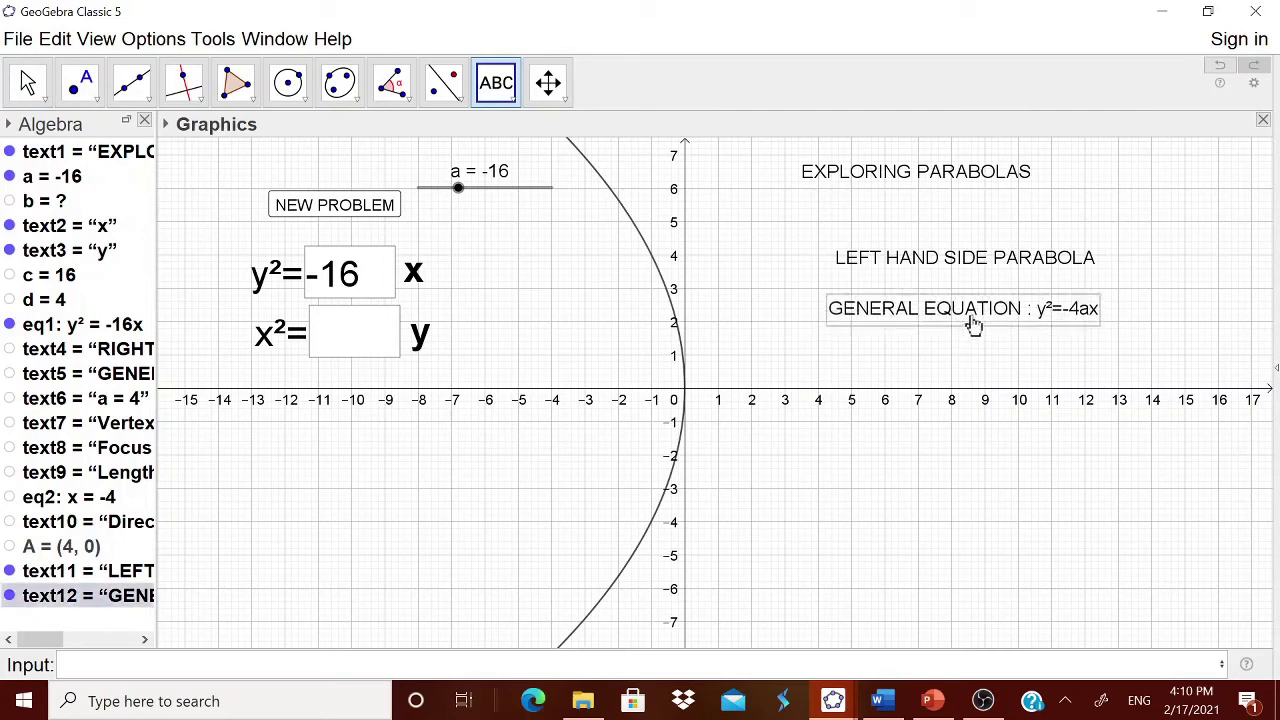
Add the text "Vertex (0 , 0)" and place it below the x-axis, under the general equation text
left_click(814, 370)
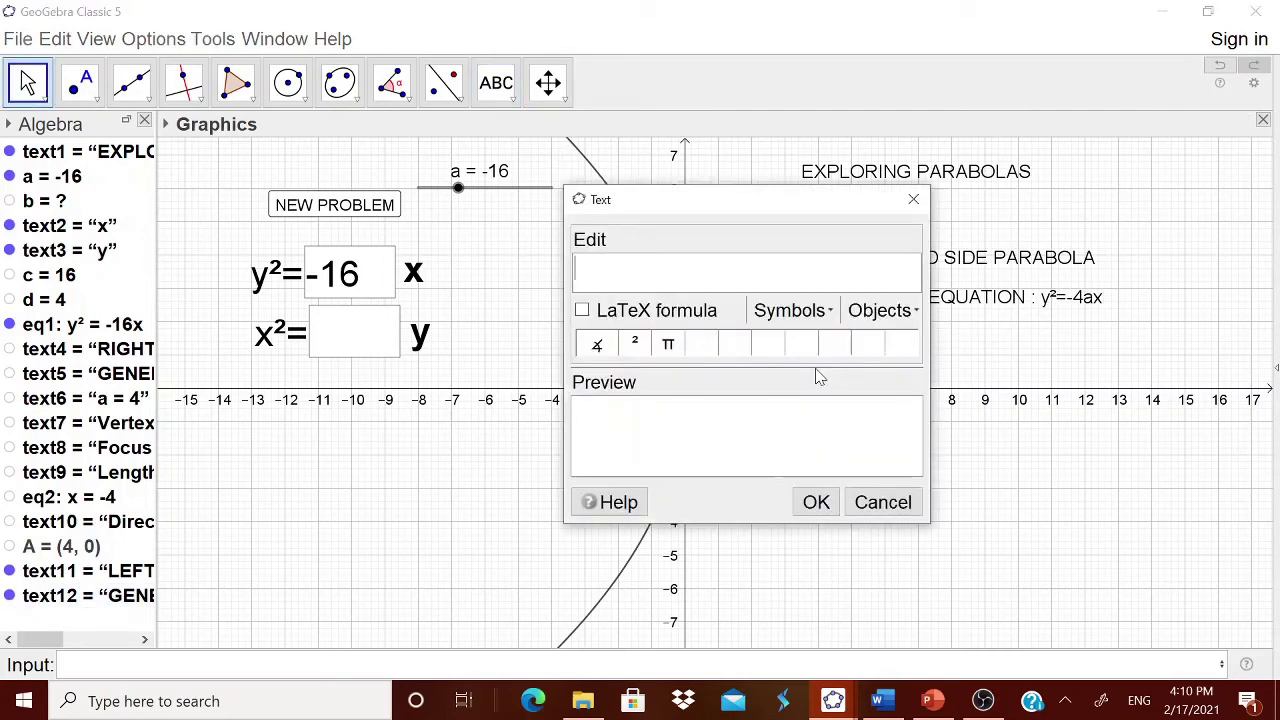
type("Vertx")
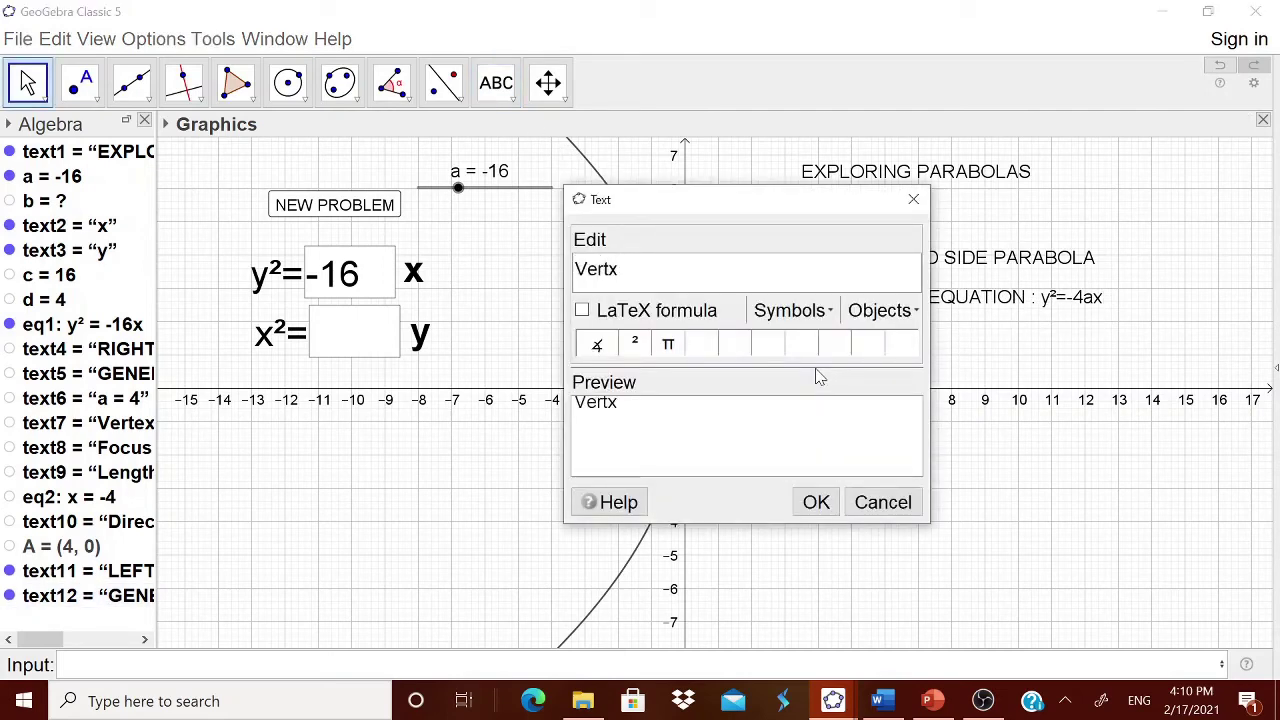
key("BackSpace")
type("ex")
type(" ((")
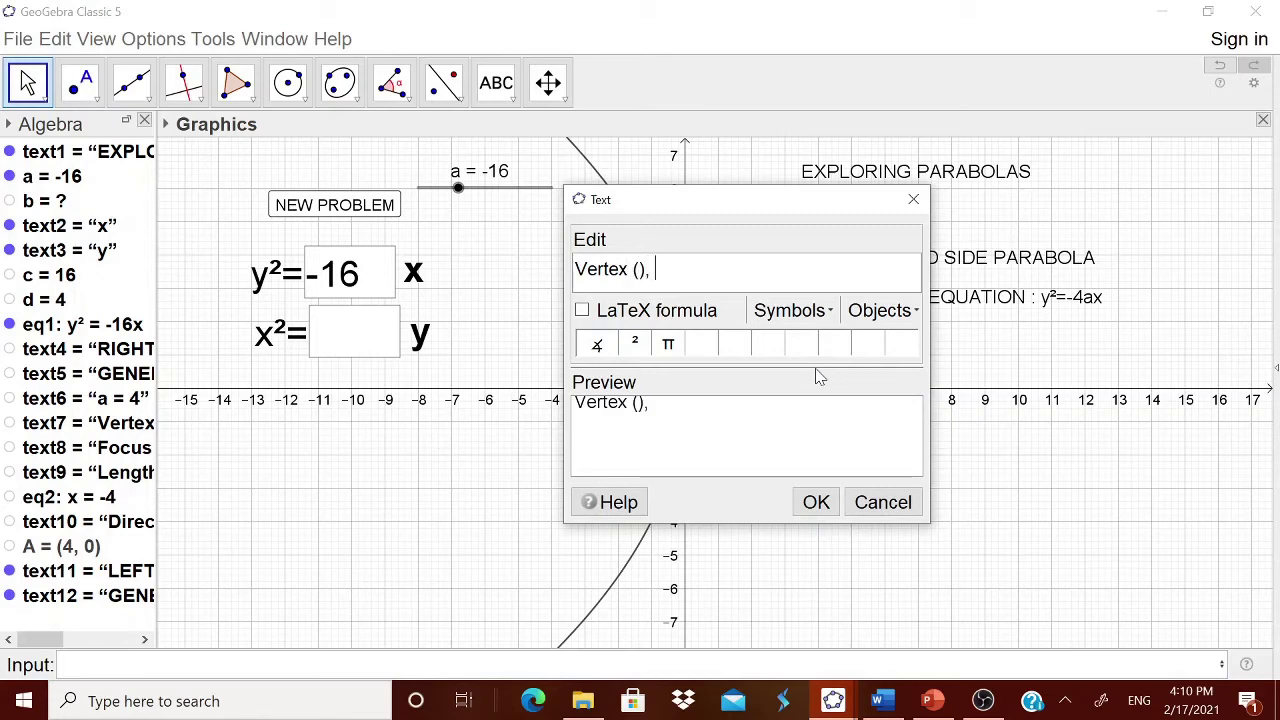
type("0)")
key("BackSpace")
key("BackSpace")
key("BackSpace")
key("BackSpace")
type("0 , 0)")
key("Return")
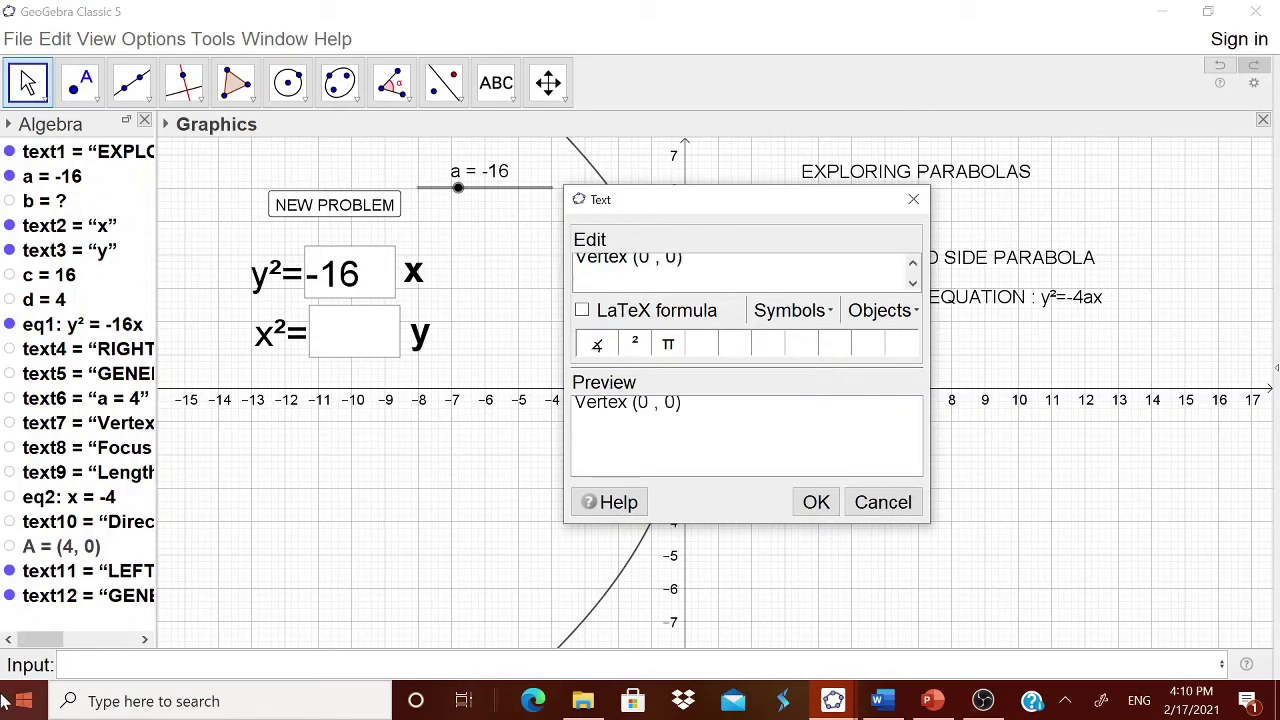
left_click(826, 505)
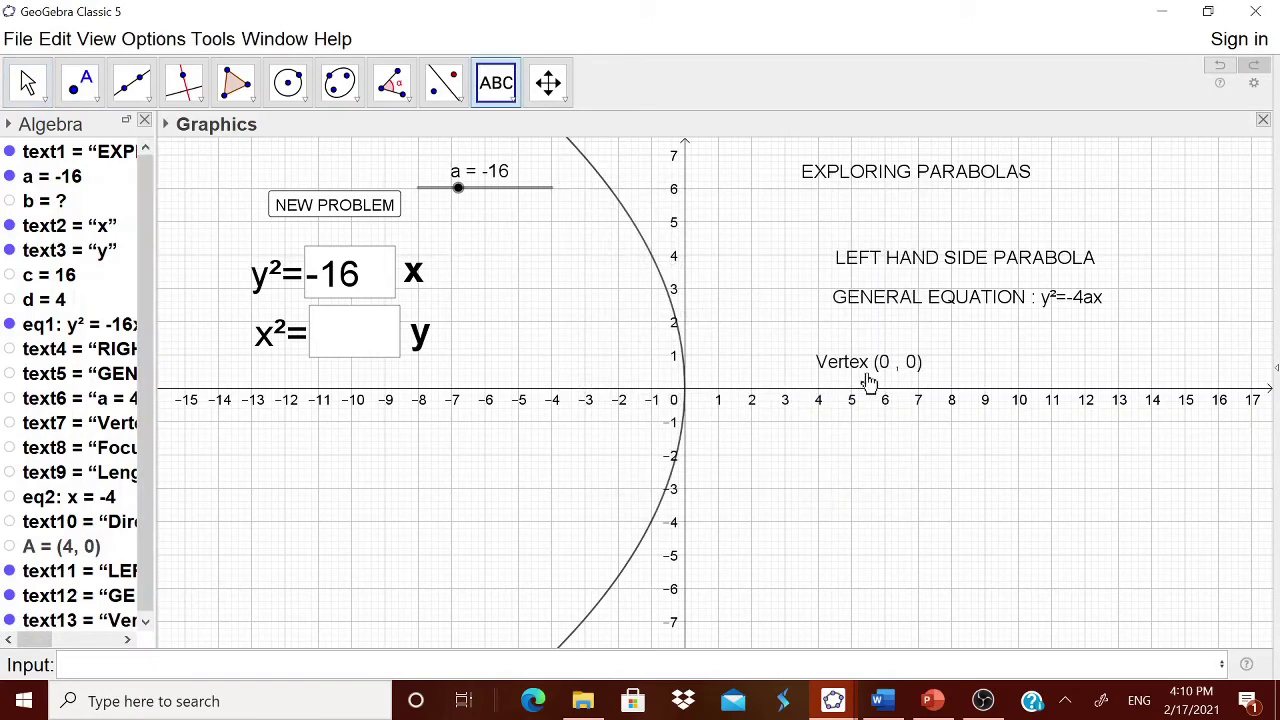
left_click_drag(871, 380, 962, 440)
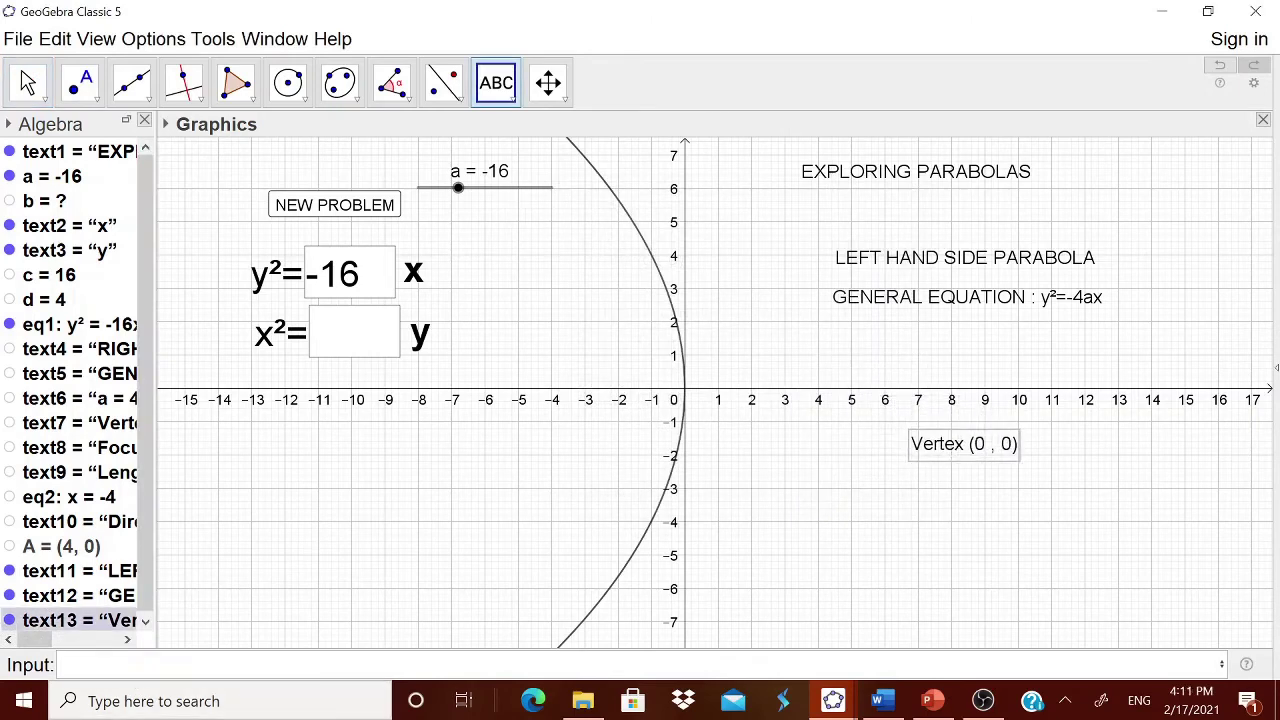
left_click(63, 666)
type("(0,-d")
key("Return")
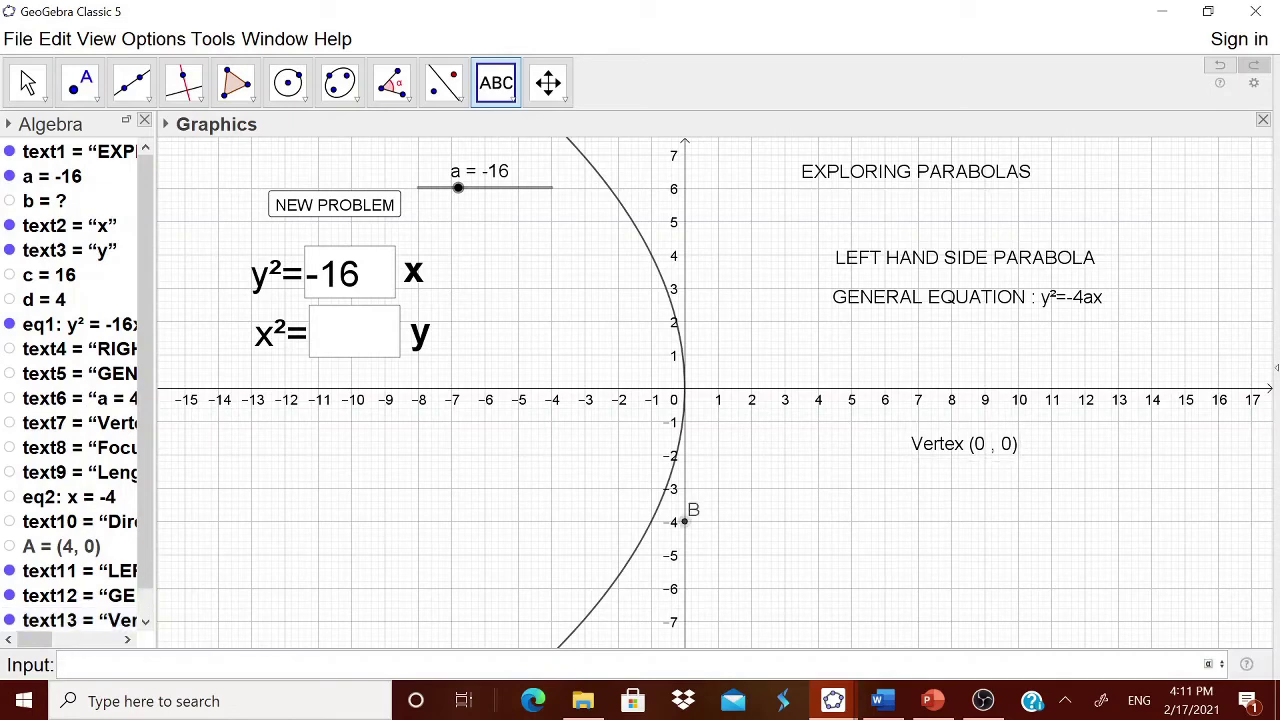
right_click(686, 521)
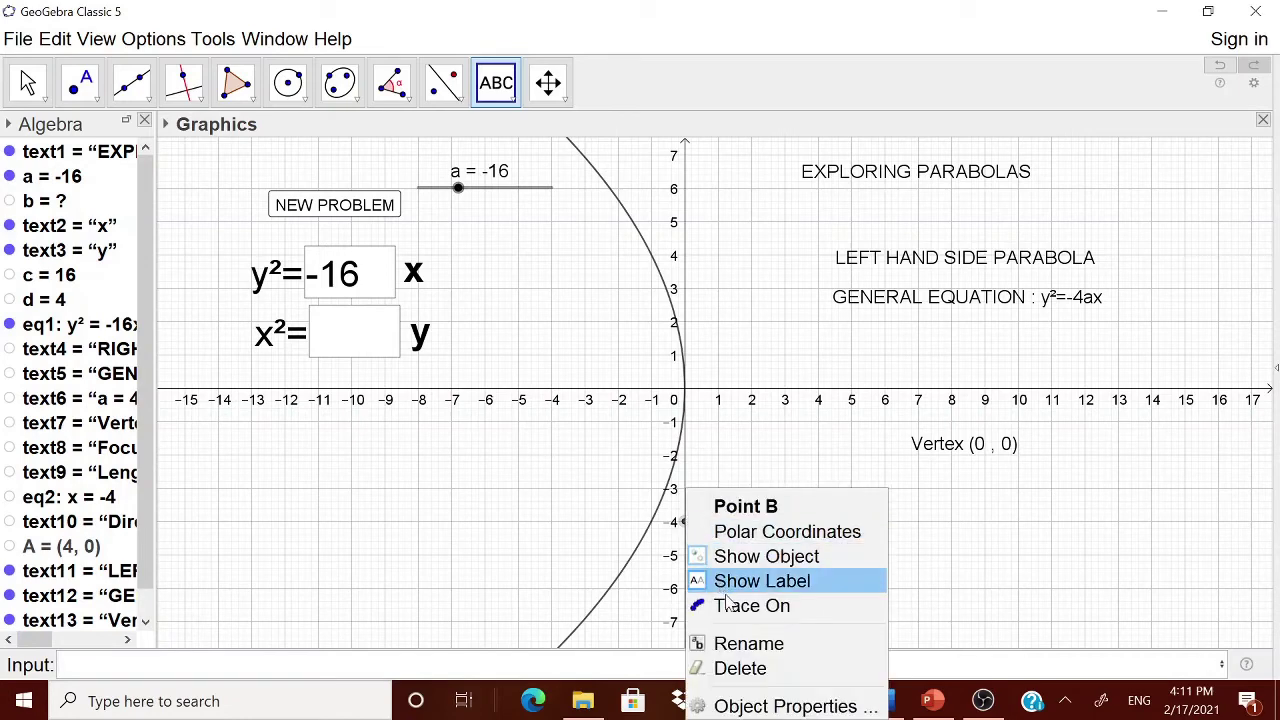
left_click(751, 677)
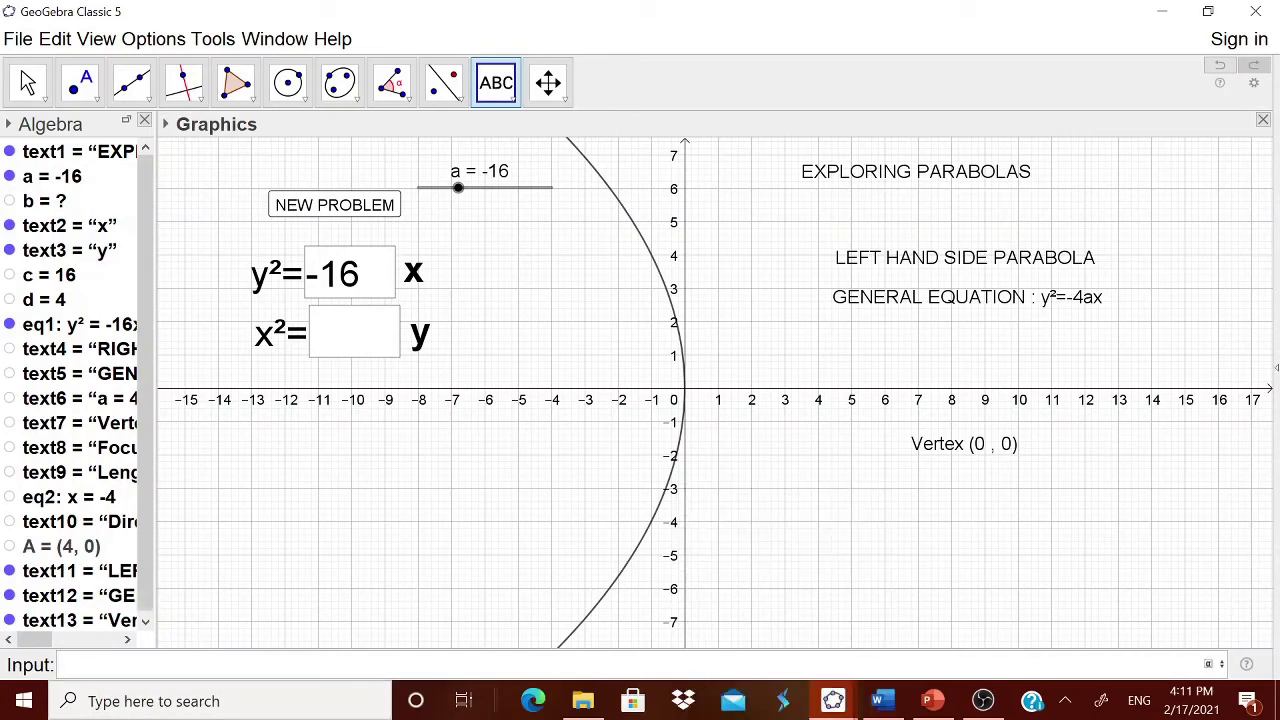
Plot the focus point (-d, 0) and place a "Focus:" text linked to that point below the vertex text
type("(-d,0")
key("Return")
left_click(512, 112)
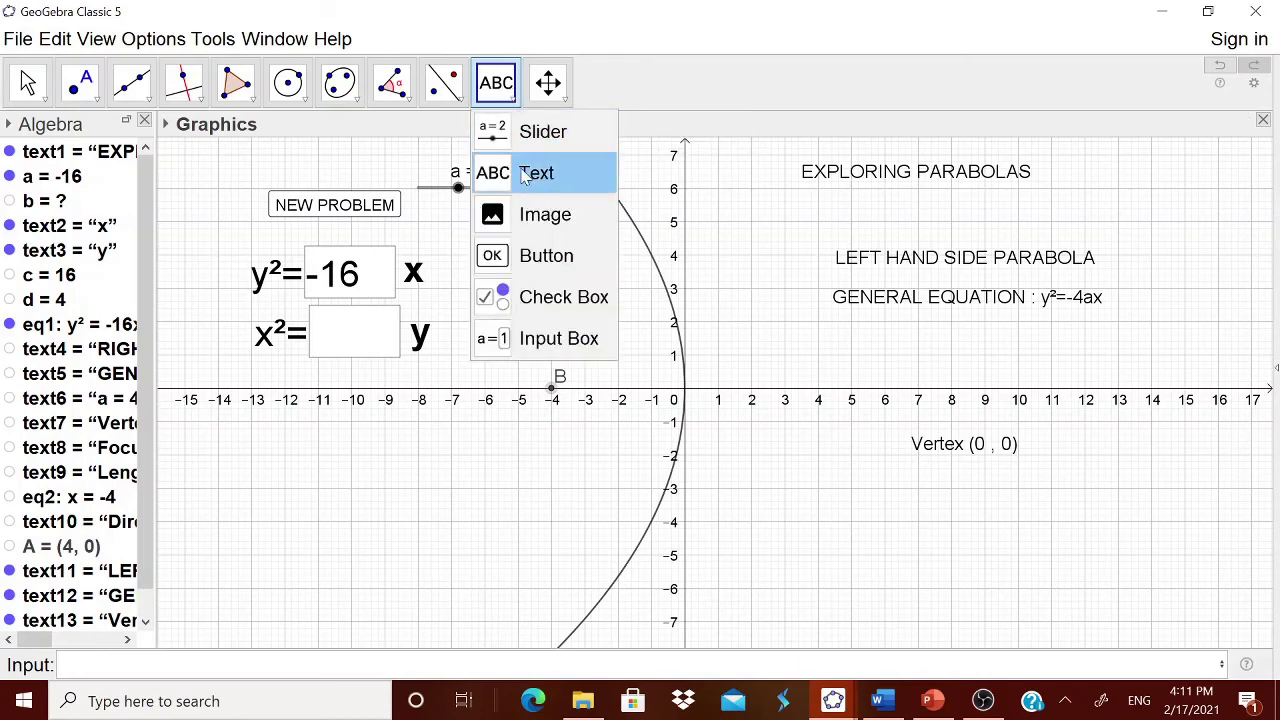
left_click(528, 186)
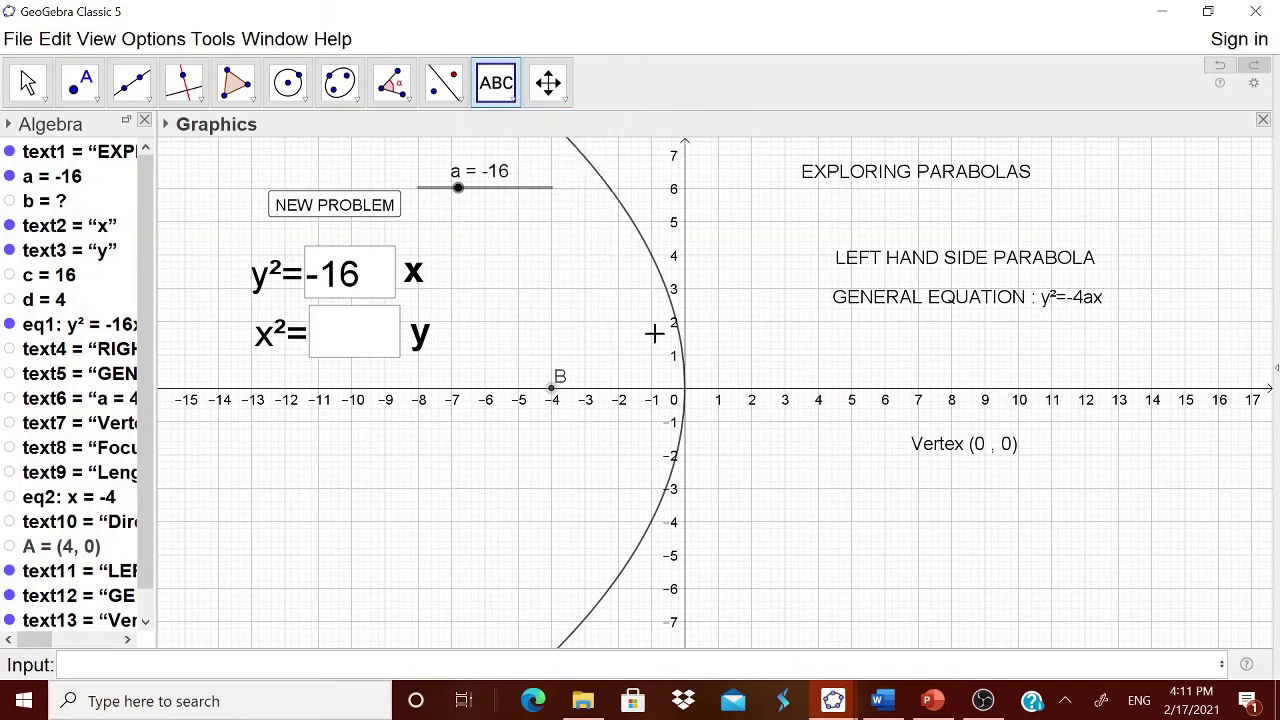
left_click(790, 452)
type("Focus:")
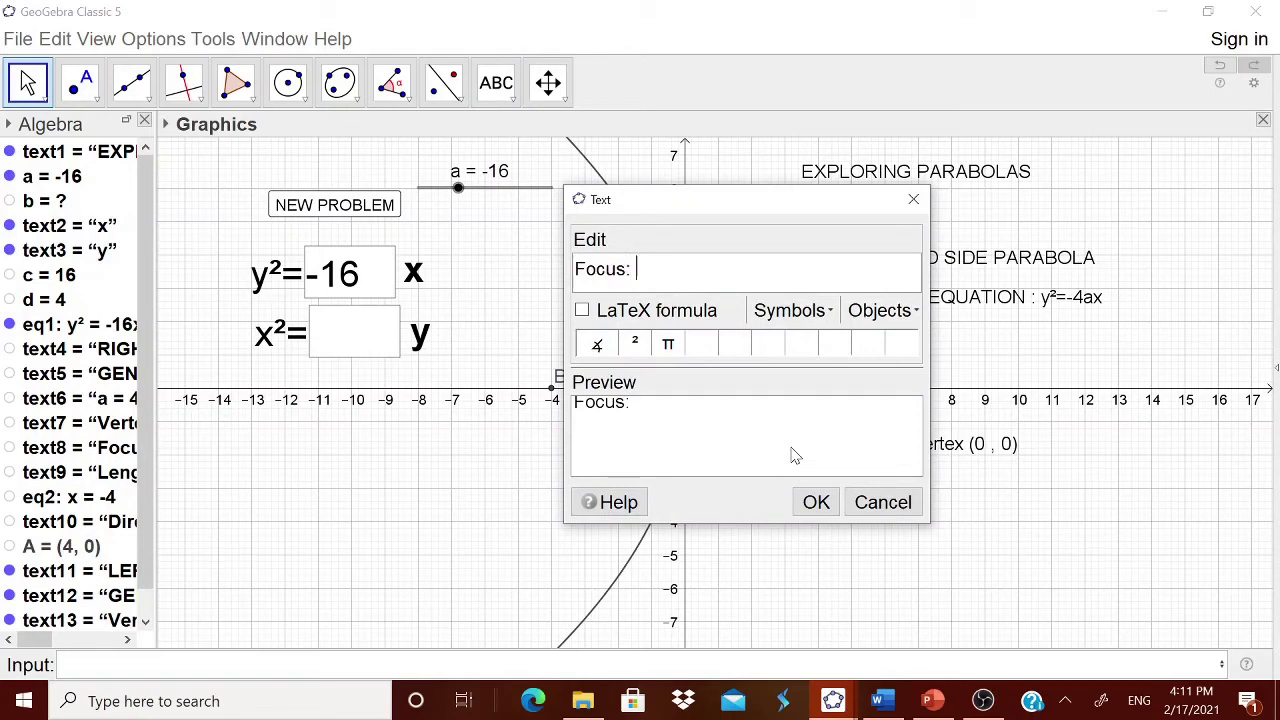
left_click(882, 310)
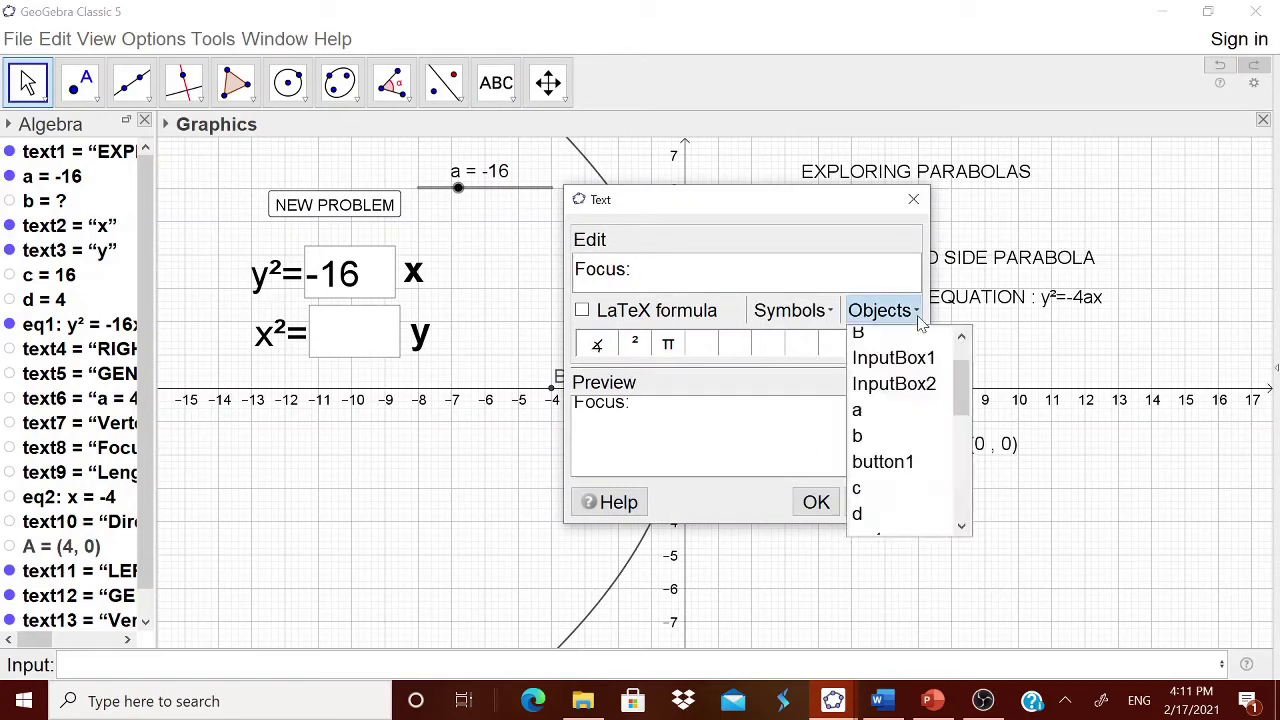
left_click(860, 334)
left_click(806, 502)
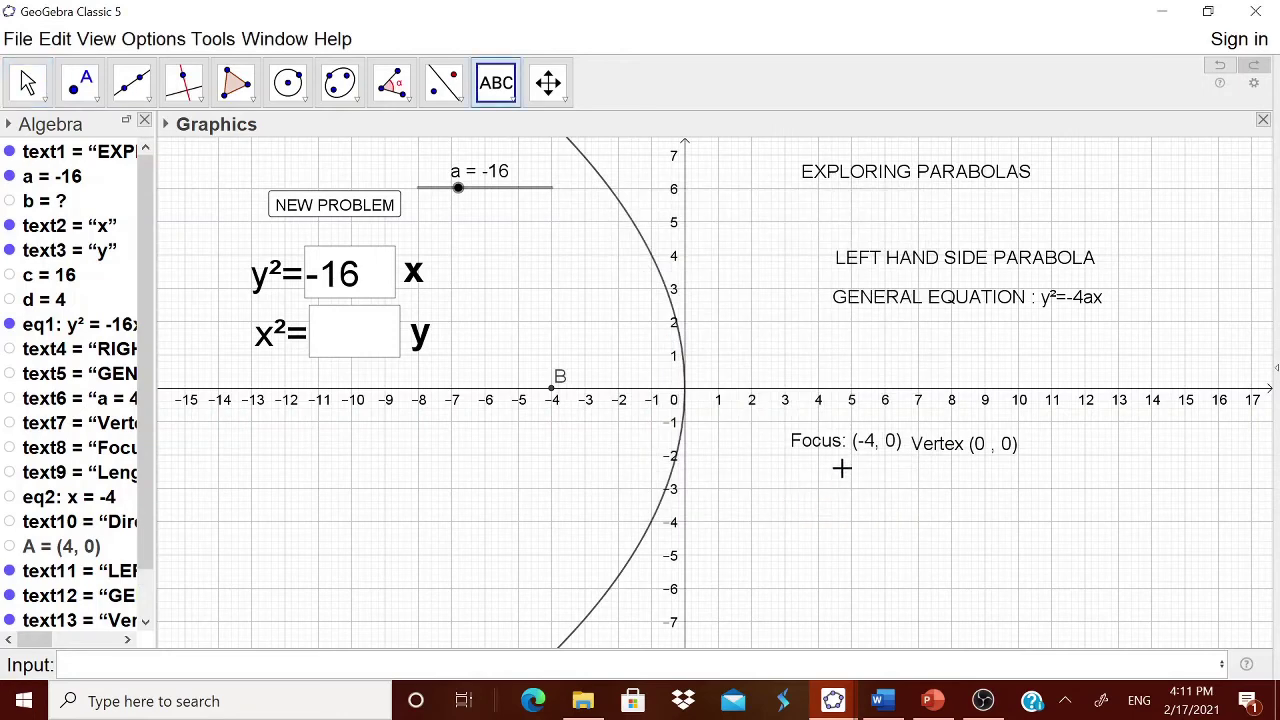
left_click_drag(841, 468, 947, 499)
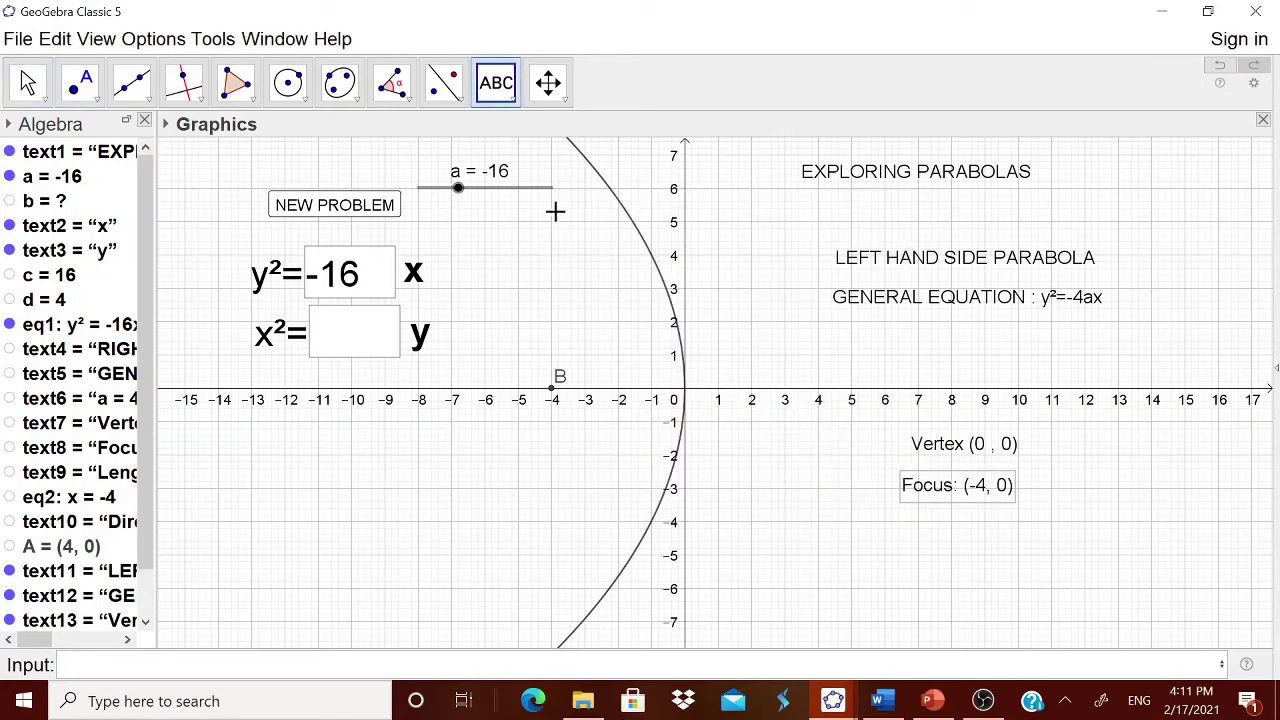
Add the text "Length of latus rectum = 4a = " linked to object c and place it below the focus text
left_click(510, 99)
left_click(531, 172)
left_click(850, 559)
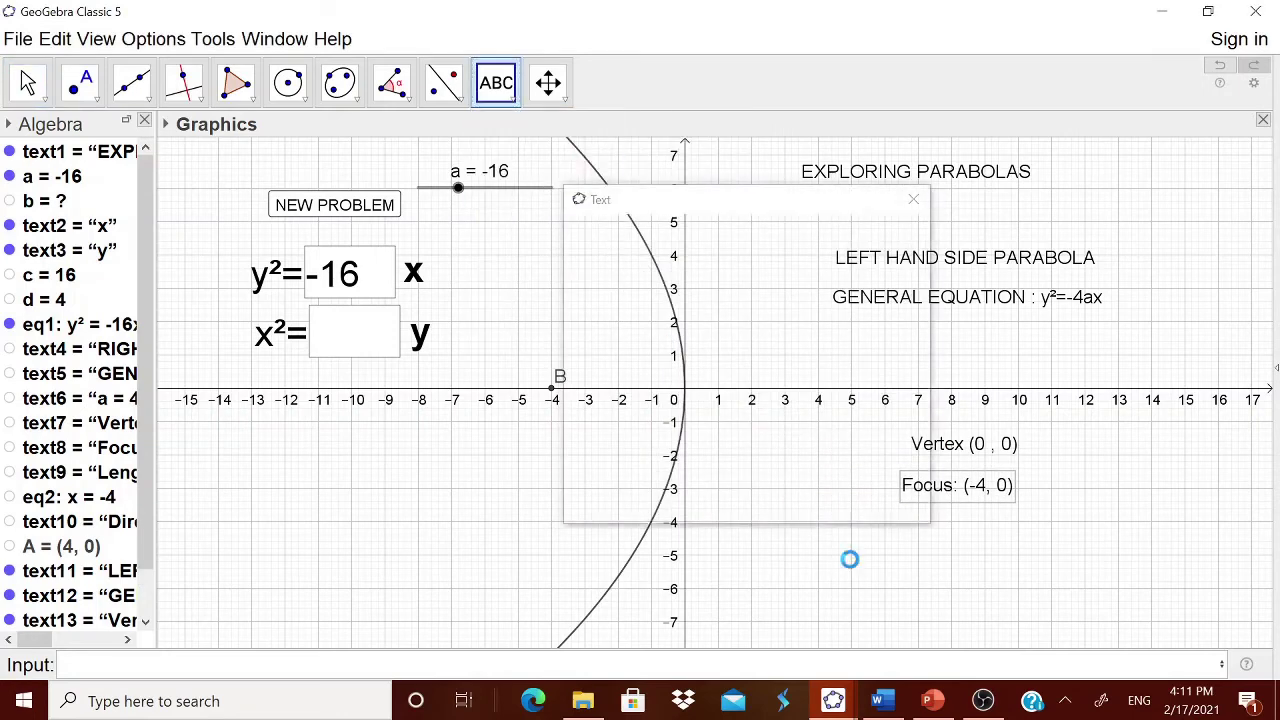
type("Letus")
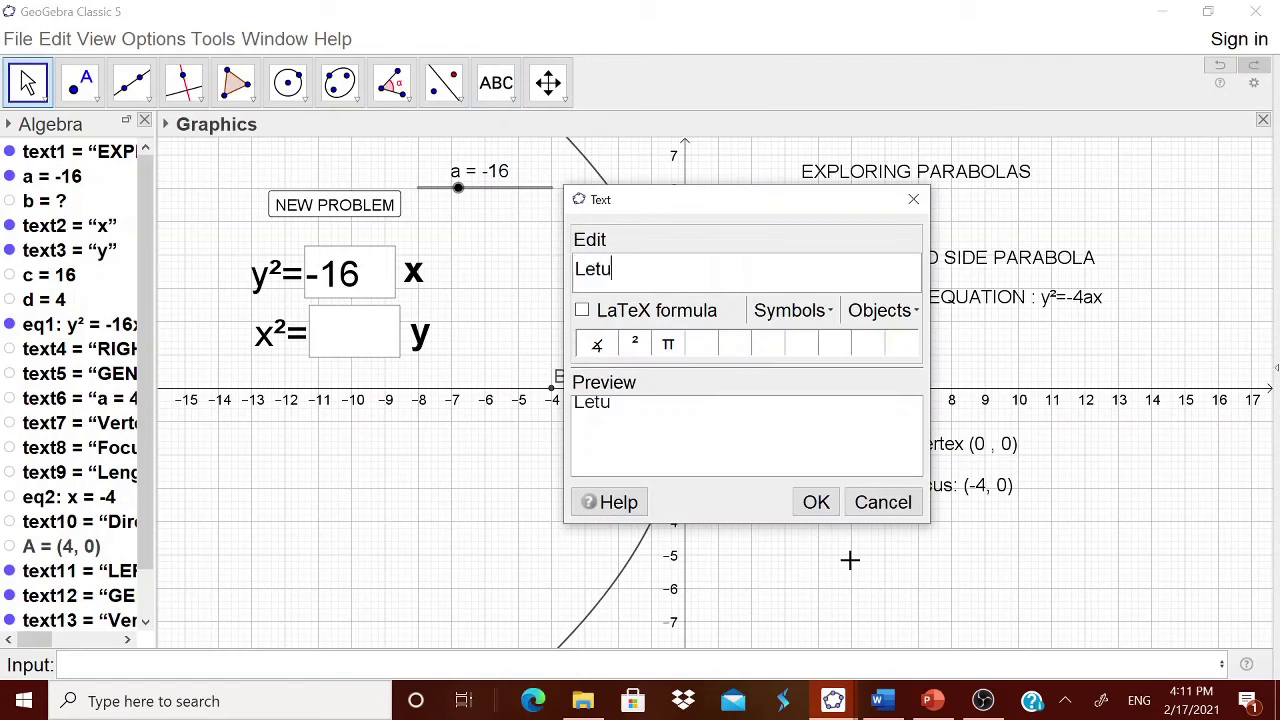
key("BackSpace")
key("BackSpace")
type("ngth of latud")
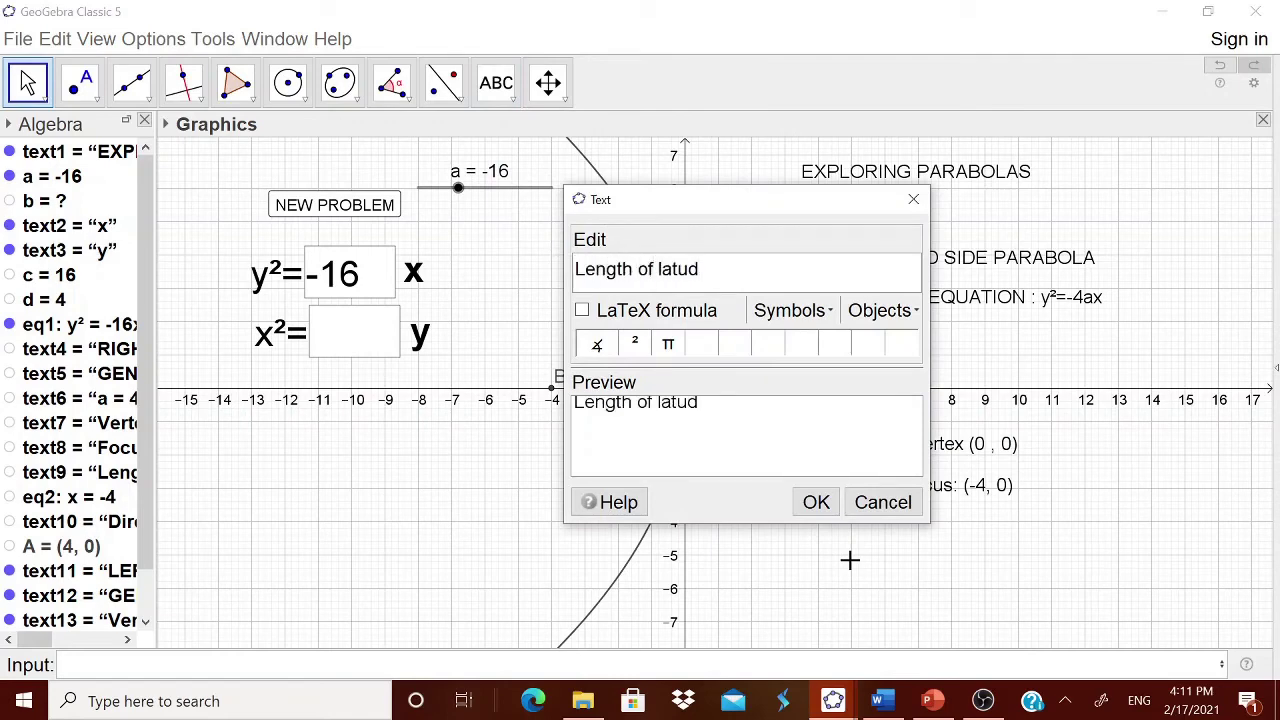
key("BackSpace")
type("s r")
key("BackSpace")
key("BackSpace")
key("BackSpace")
type("s re")
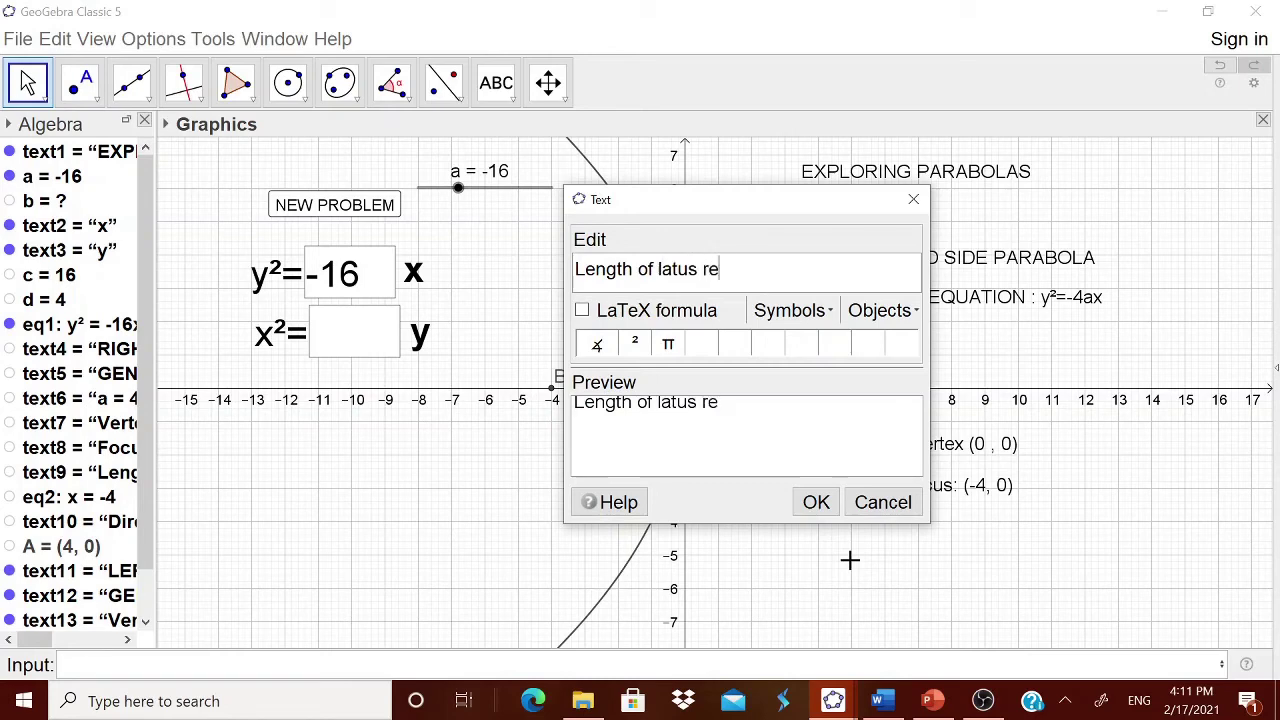
type("ctum = 4a =")
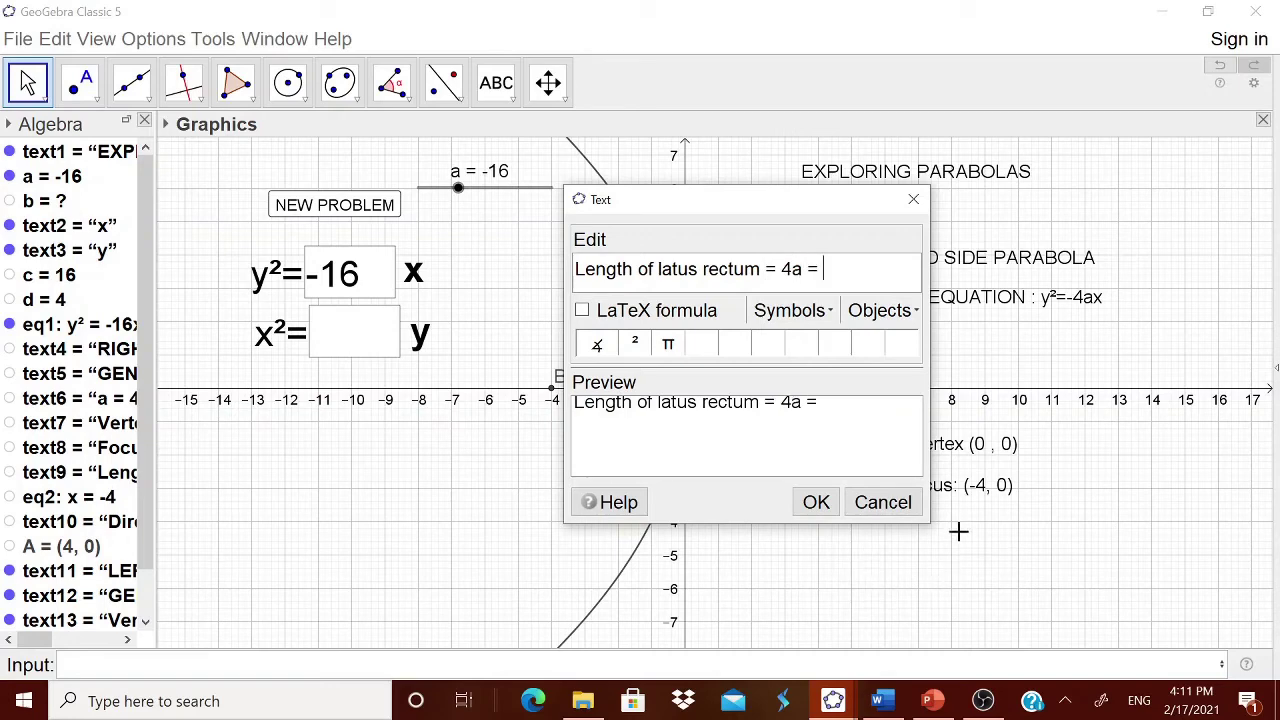
left_click(900, 318)
left_click(872, 487)
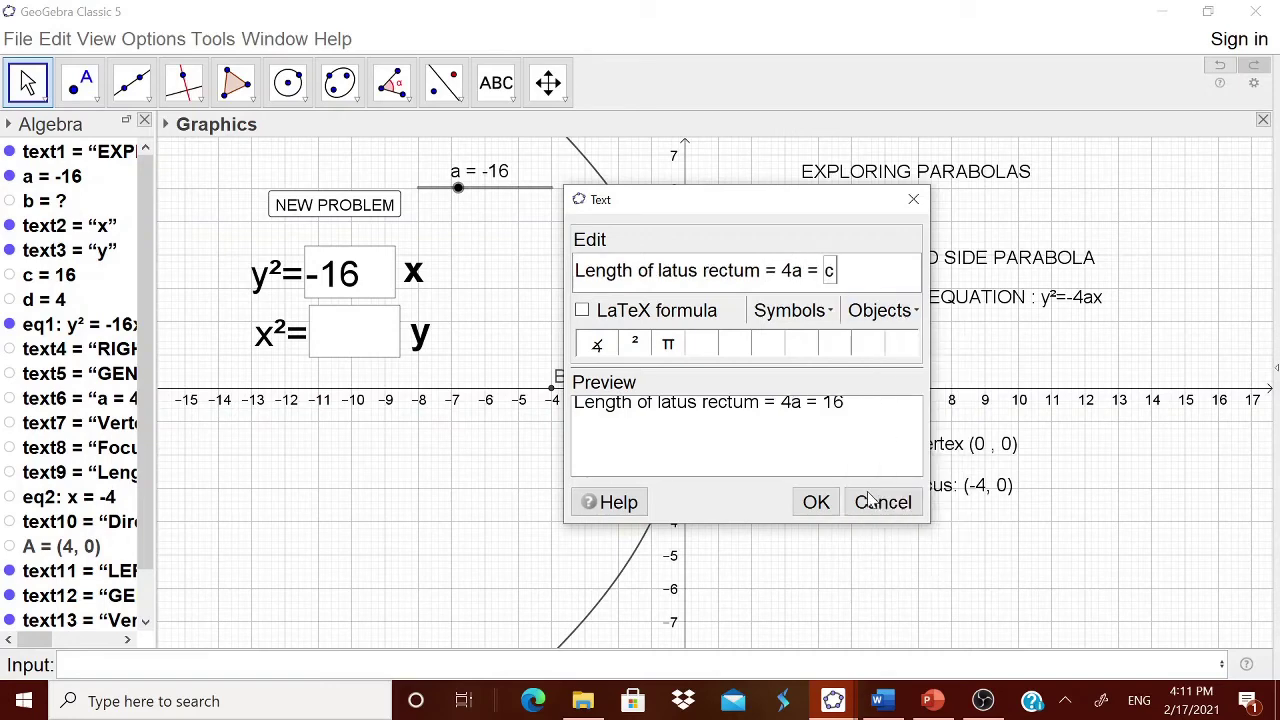
left_click(817, 501)
left_click_drag(966, 563, 954, 543)
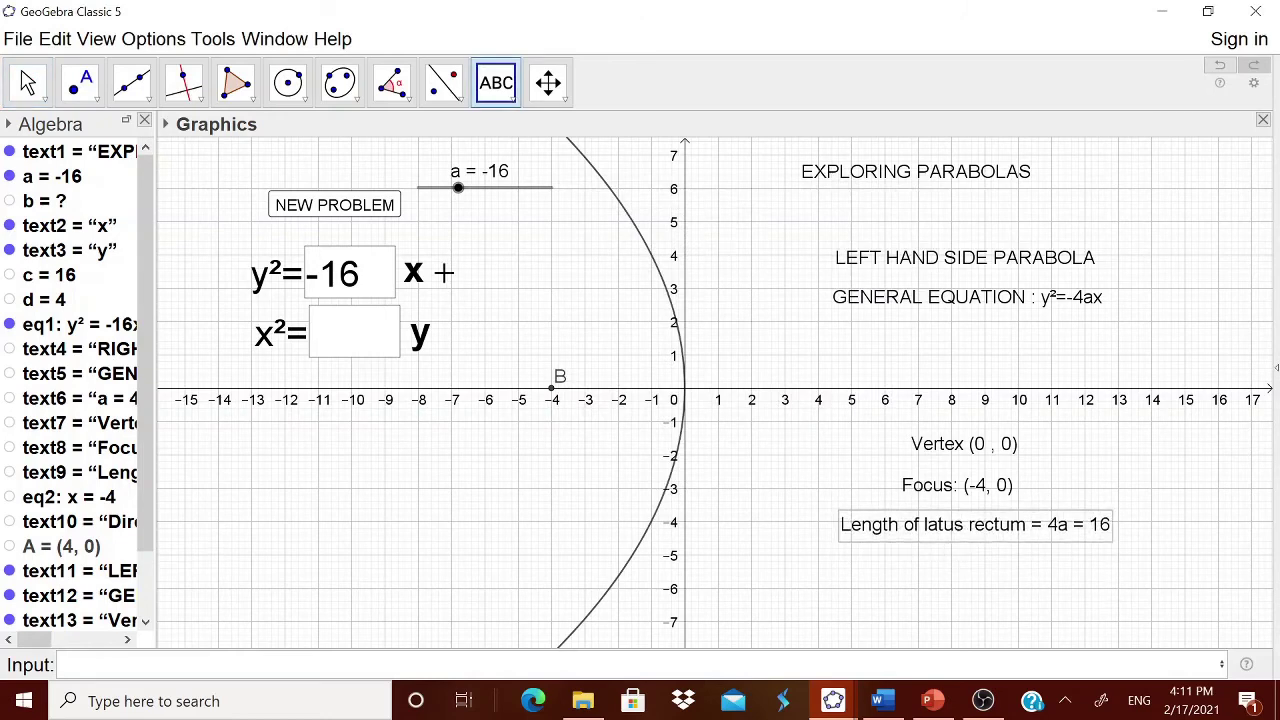
Plot the directrix line x=d for the left-hand parabola
left_click(497, 84)
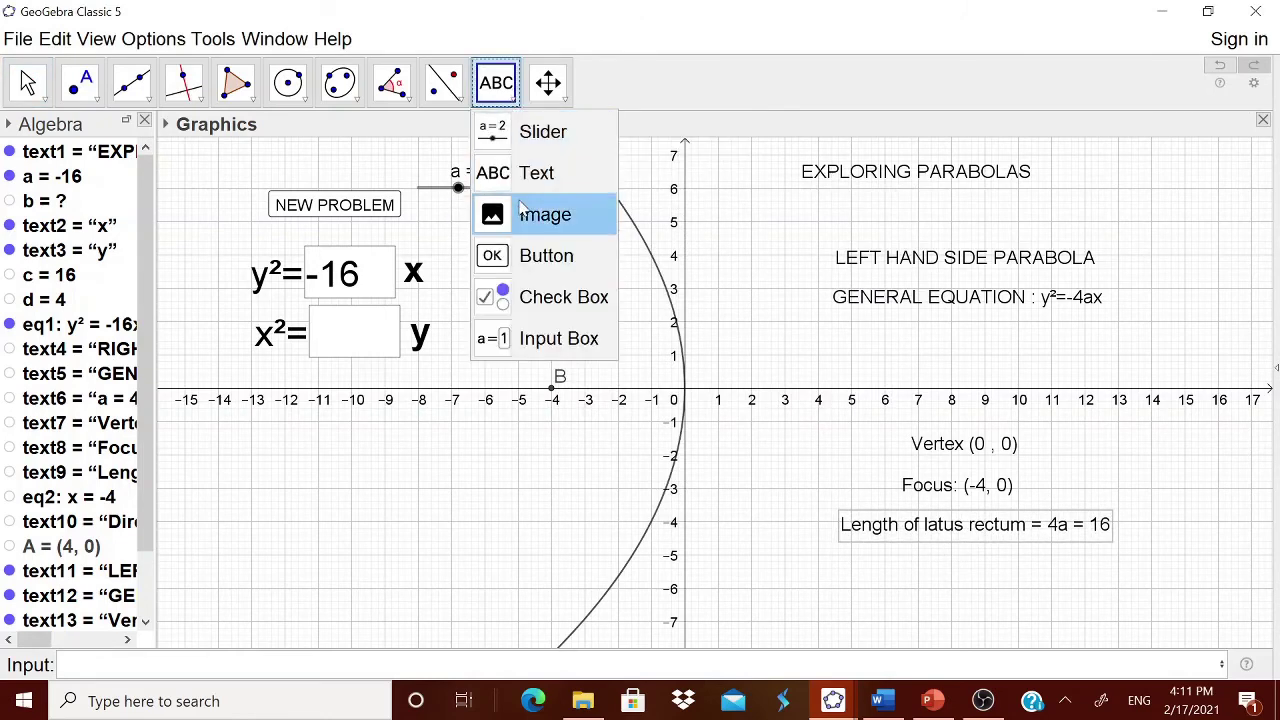
left_click(532, 176)
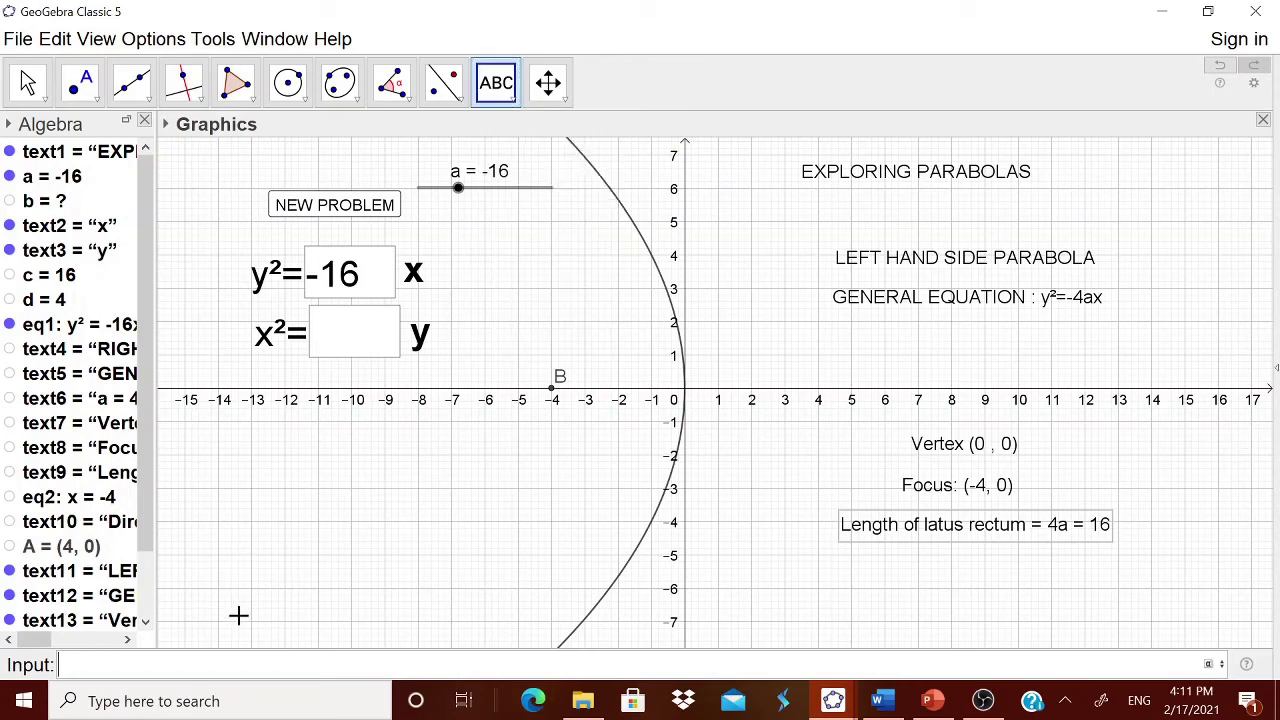
type("x=a")
key("Return")
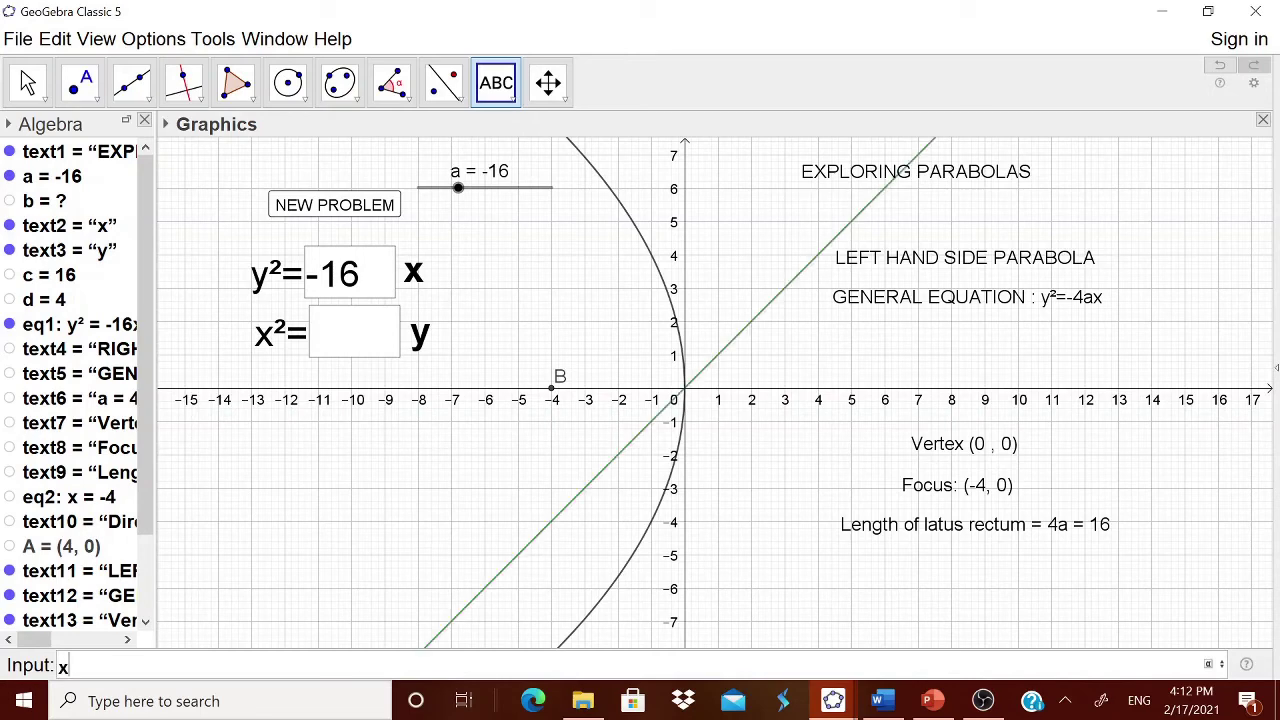
type("=")
type("4")
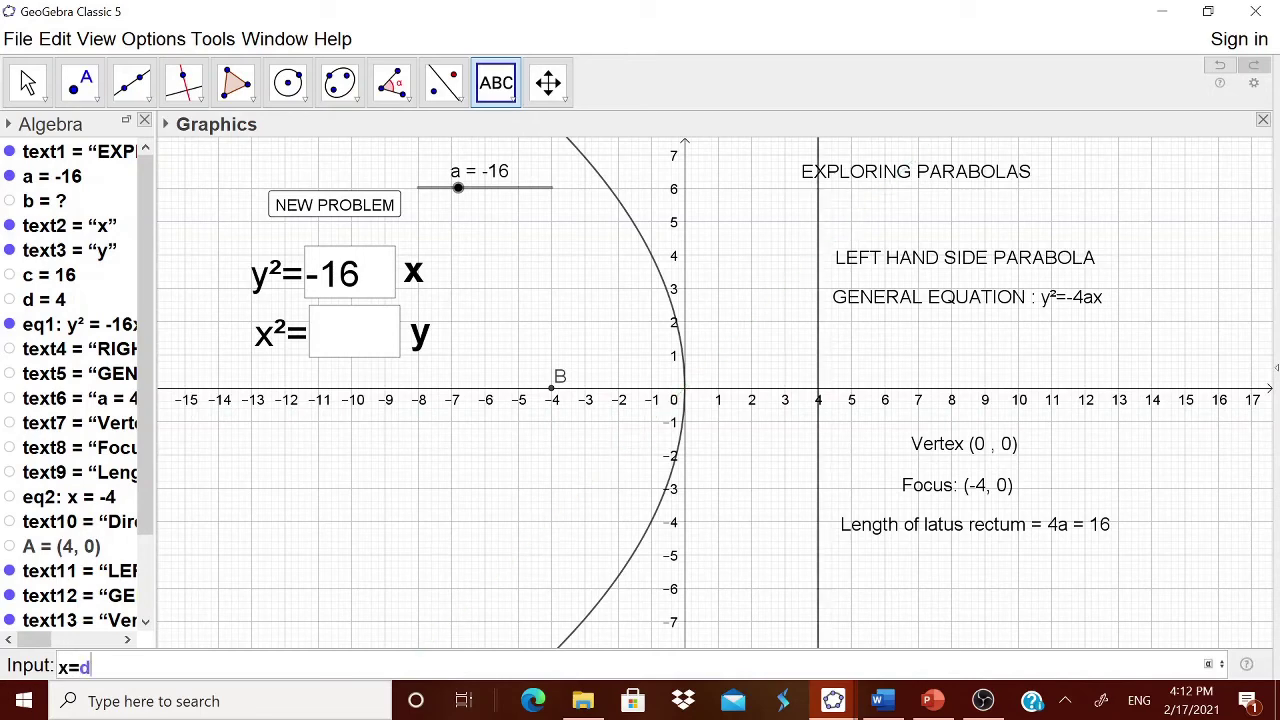
key("Return")
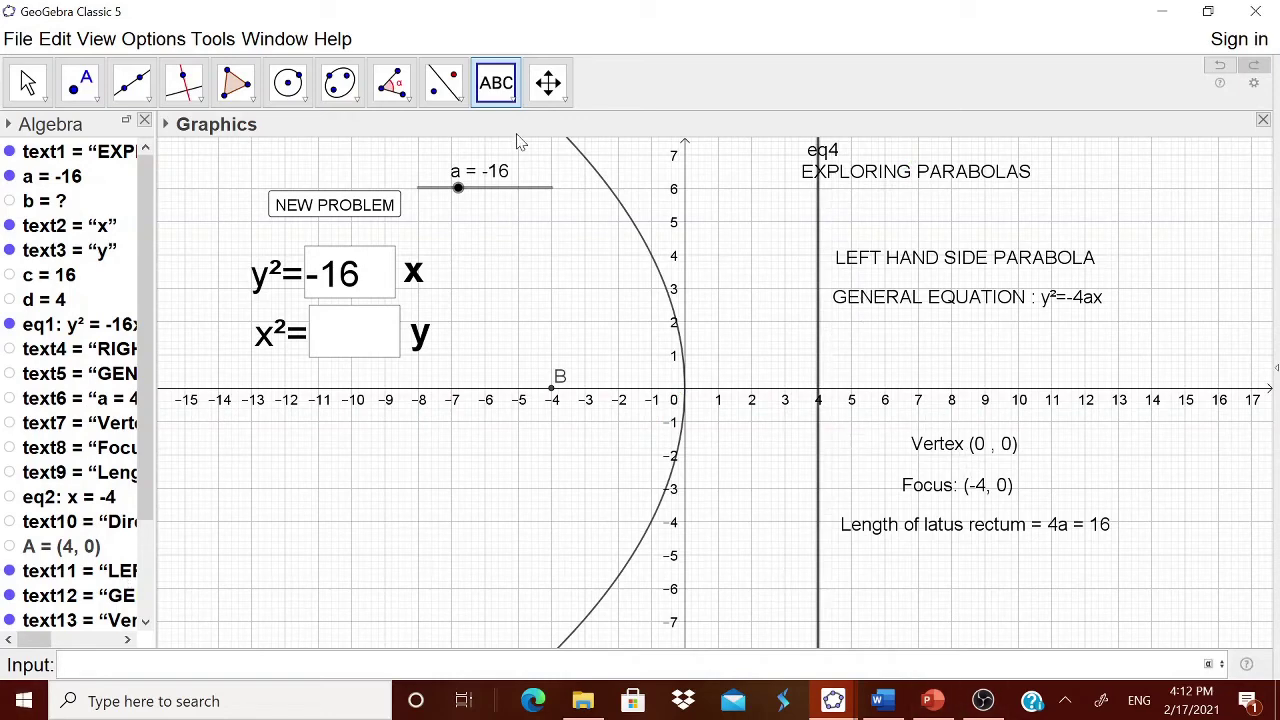
Add the text "Directrix : " linked to line eq4 and place it below the latus rectum text
left_click(512, 98)
left_click(536, 174)
left_click(950, 586)
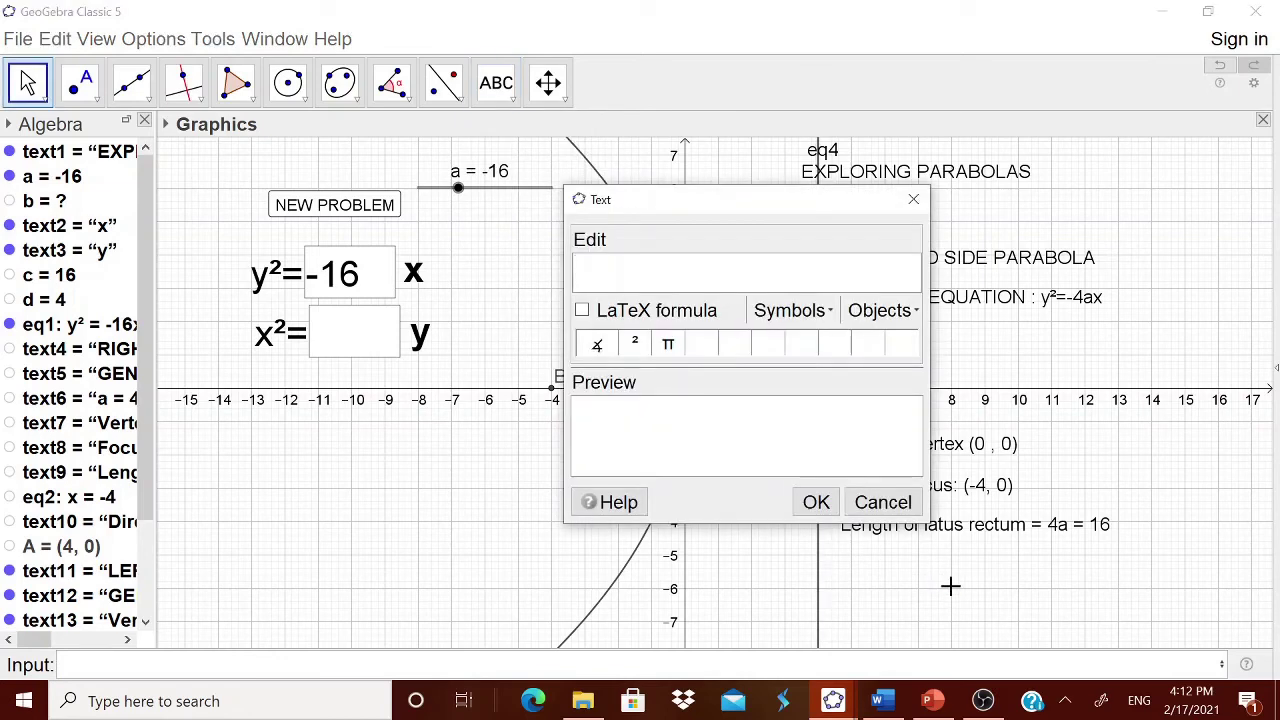
type("Direct")
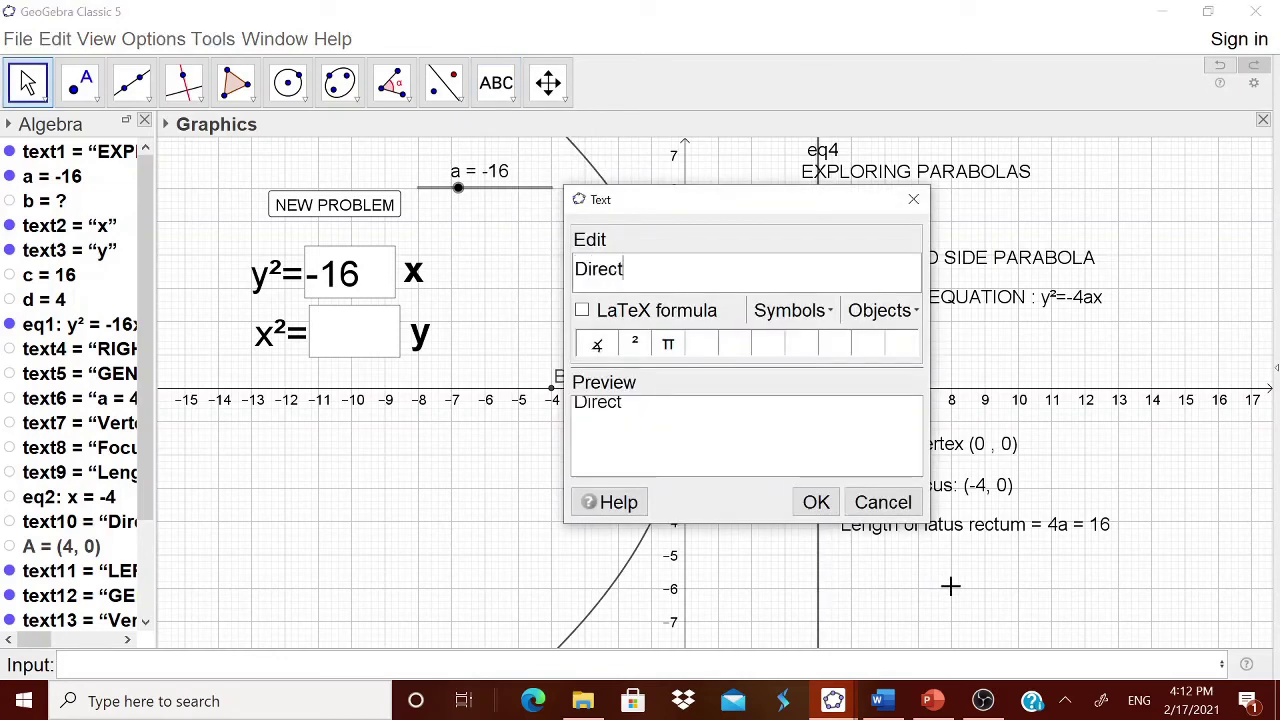
type("rix :")
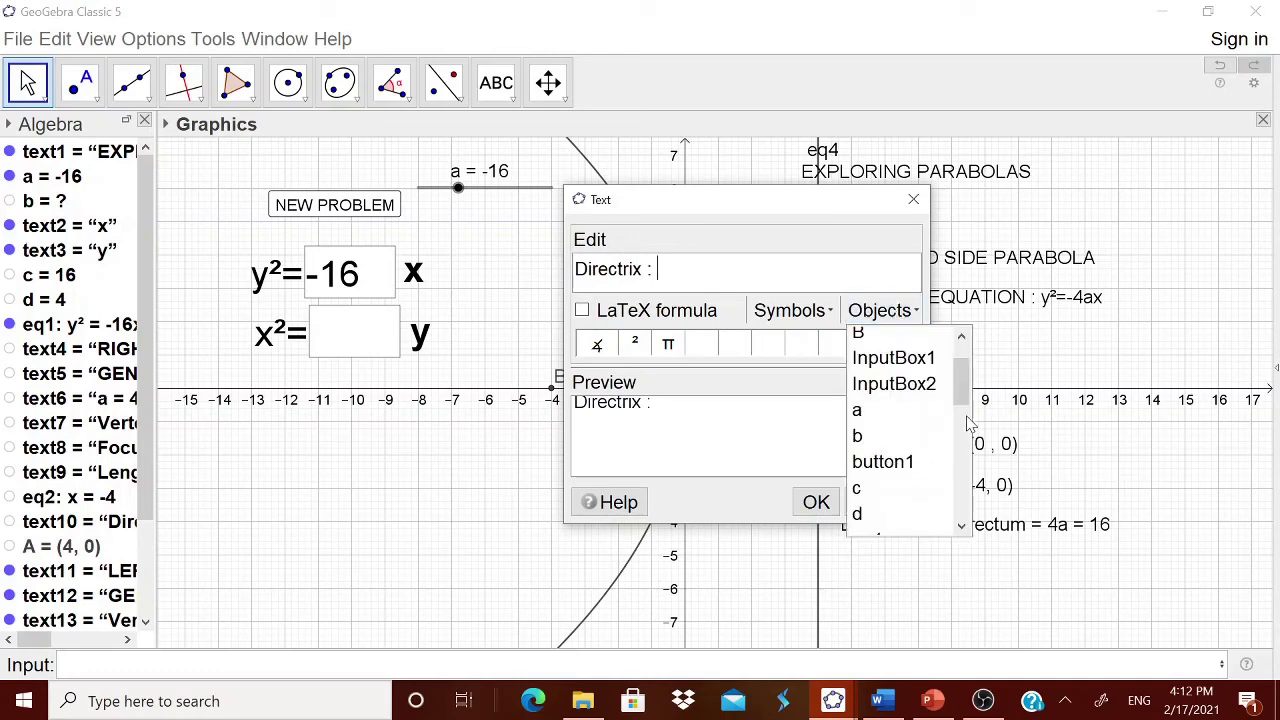
left_click_drag(955, 378, 960, 423)
left_click(890, 472)
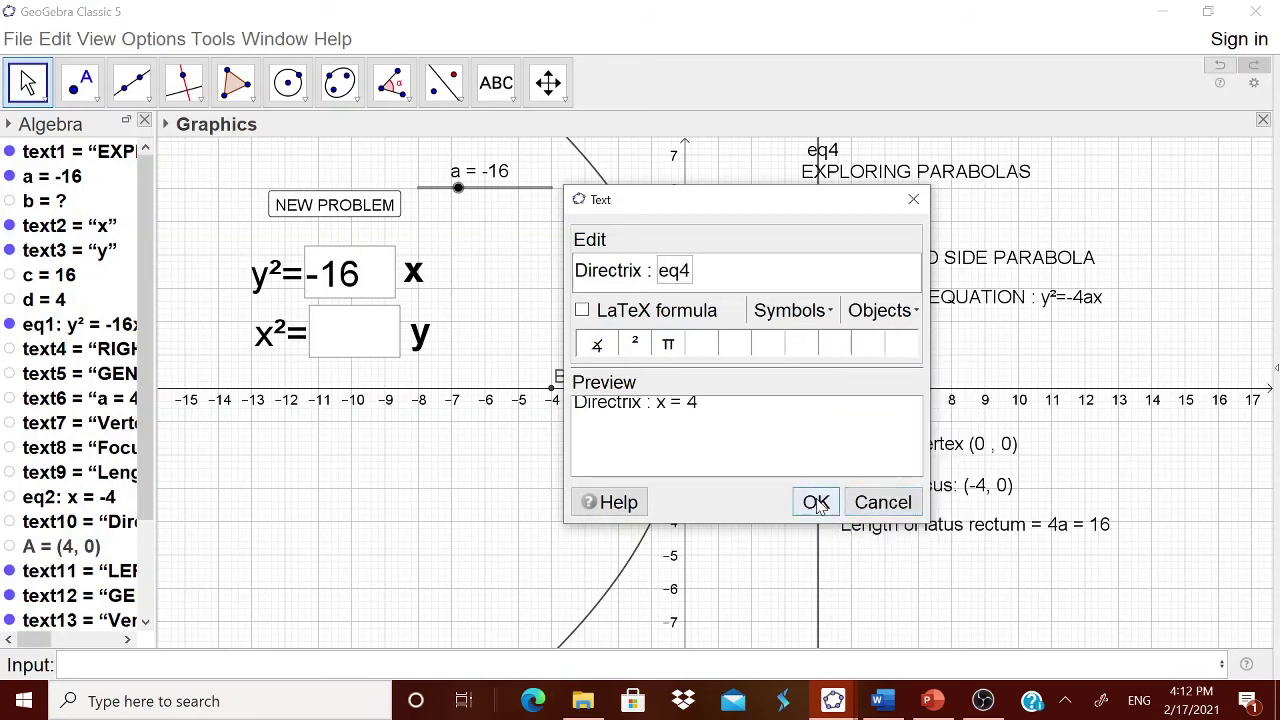
left_click(815, 502)
left_click_drag(997, 585, 969, 575)
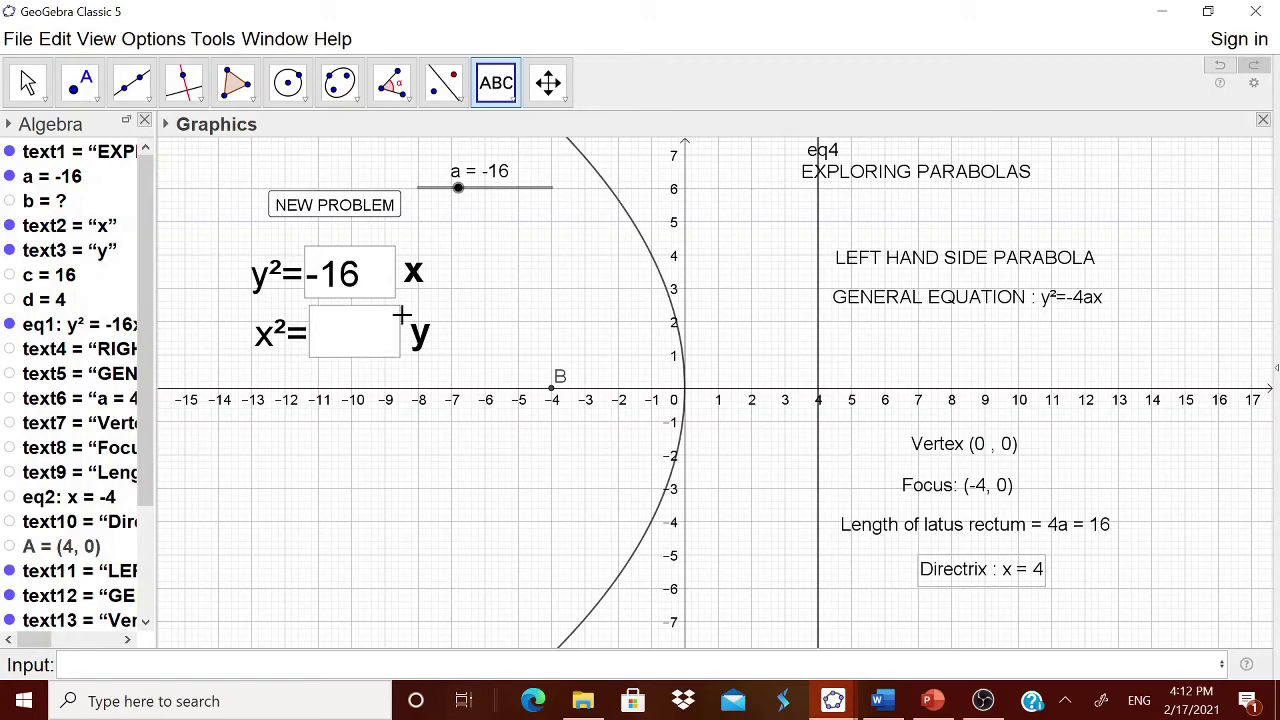
Set the "LEFT HAND SIDE PARABOLA" text to show only when a<0
right_click(905, 262)
left_click(988, 478)
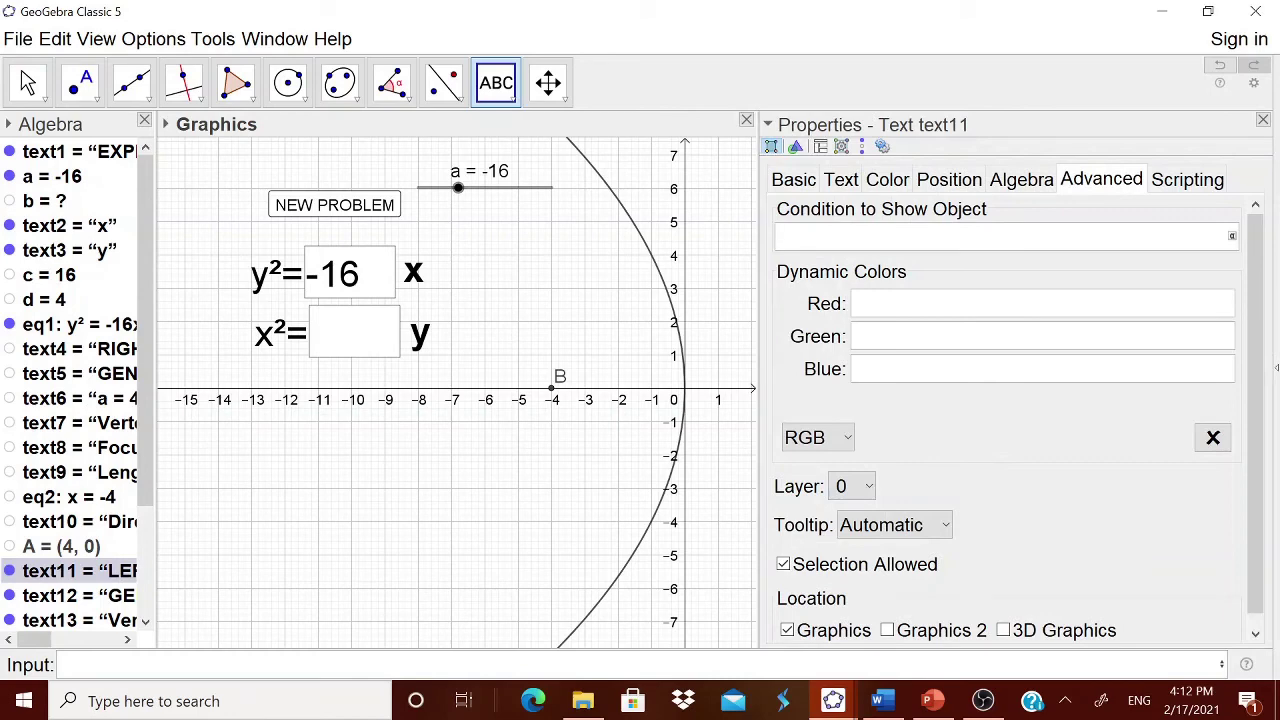
type("a<0")
key("shift+Left")
key("shift+Left")
key("shift+Left")
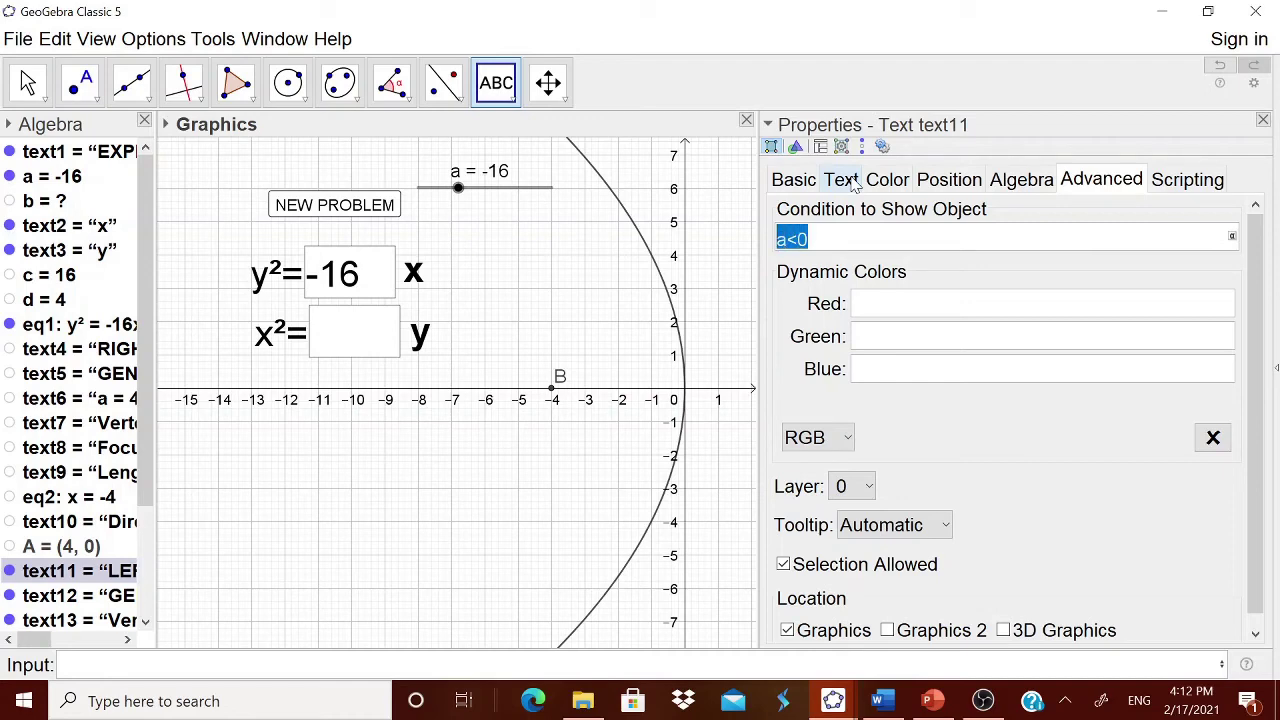
left_click(795, 239)
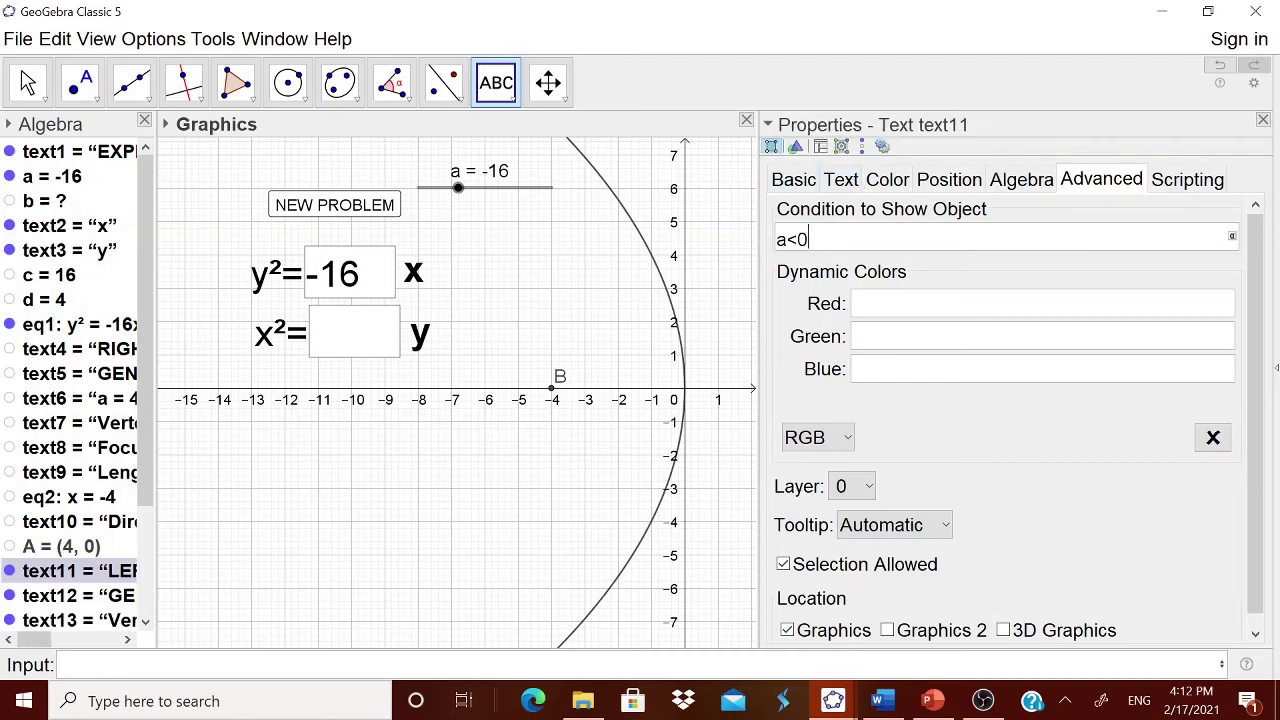
key("Return")
left_click(1263, 120)
Set the "GENERAL EQUATION : y²=-4ax" text to show only when a<0
right_click(974, 306)
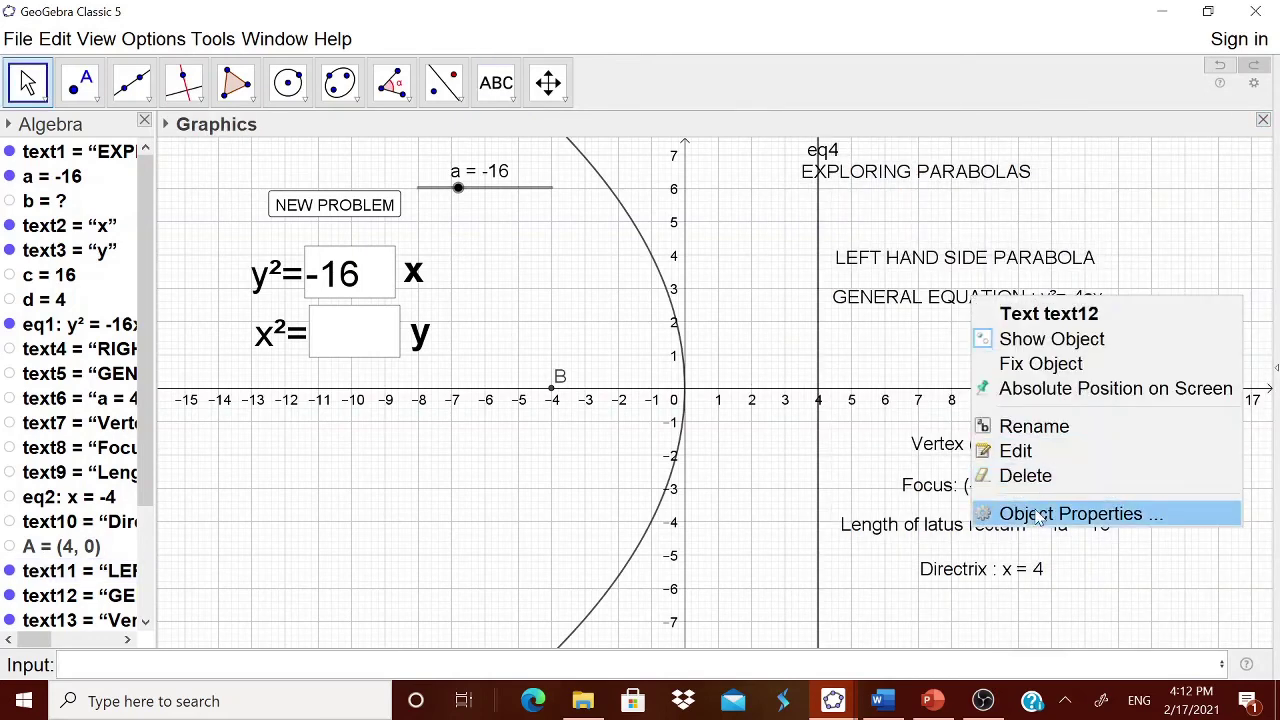
left_click(1086, 514)
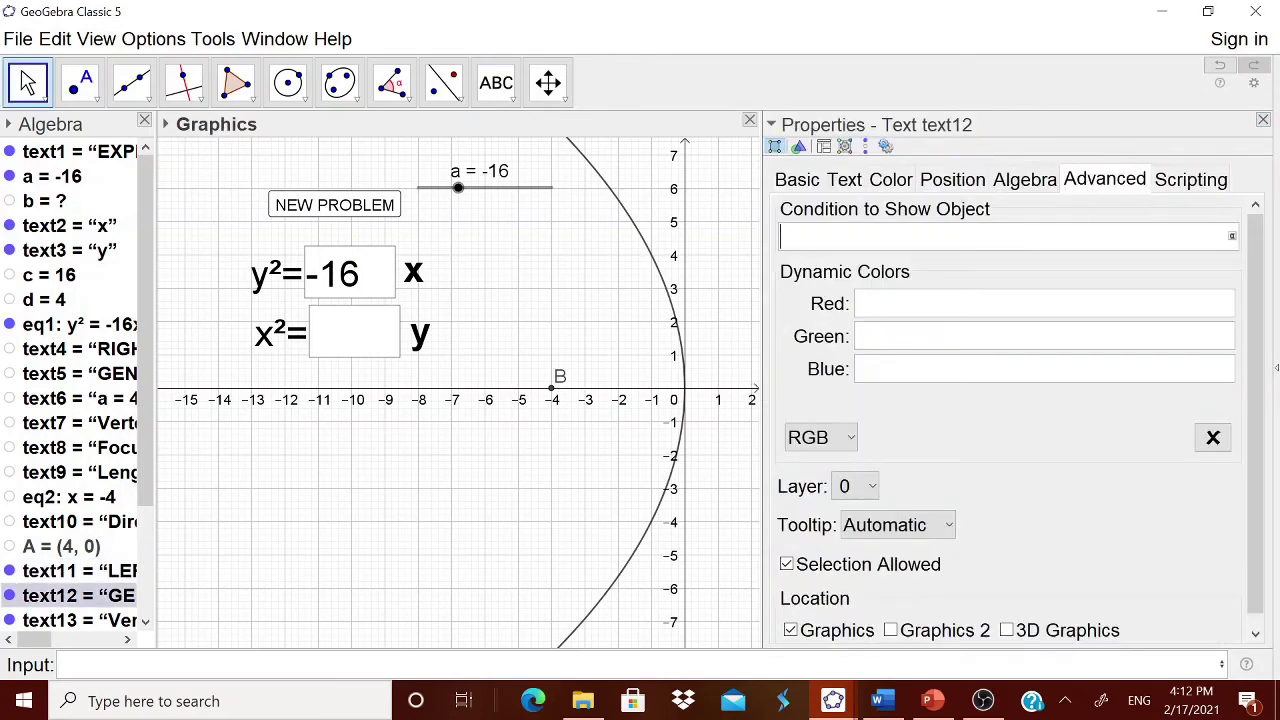
type("a<0")
left_click(1113, 220)
left_click(1263, 120)
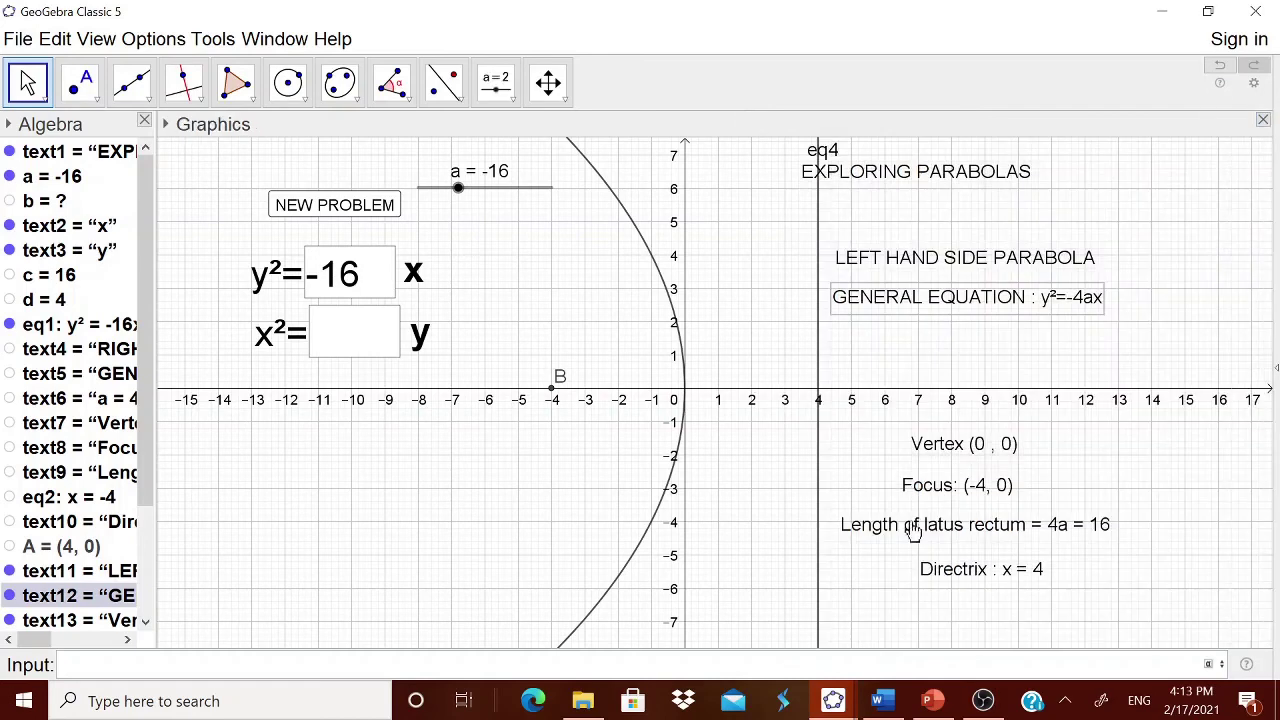
Set the left-hand parabola's "Vertex (0 , 0)" text to show only when a<0
right_click(948, 452)
left_click(996, 662)
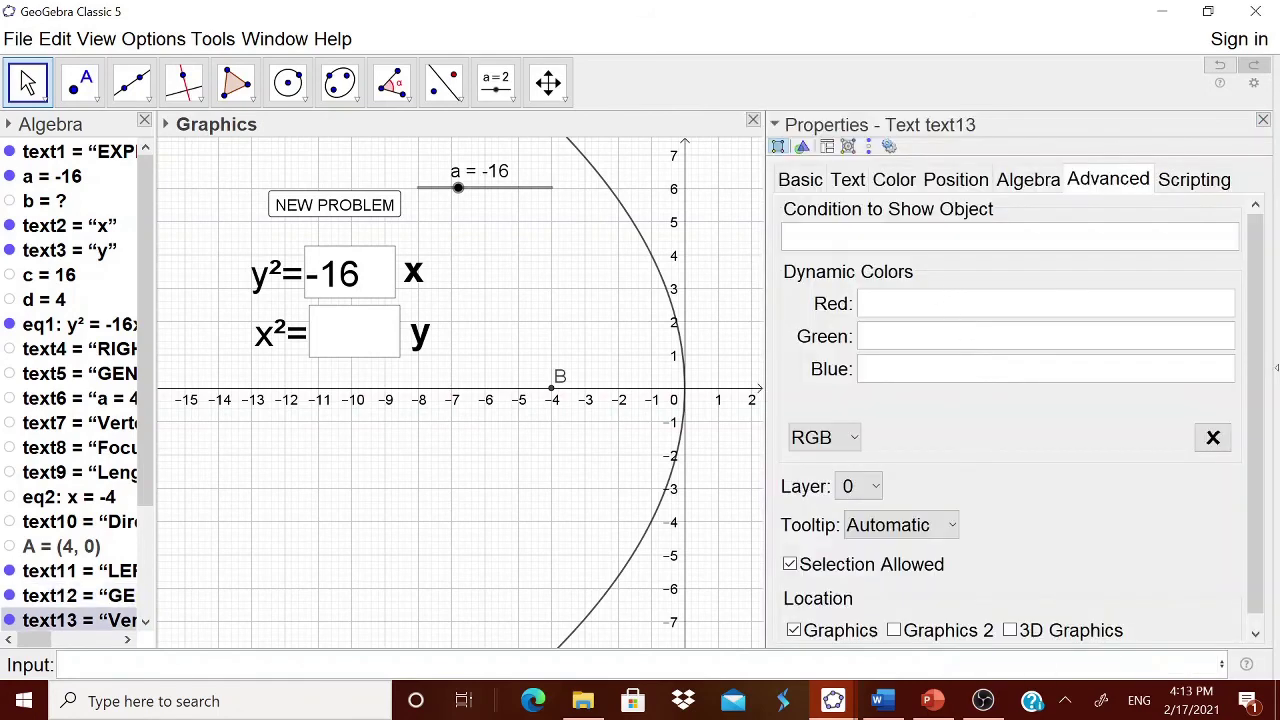
type("a<0")
key("Return")
left_click(1263, 120)
Set the left-hand parabola's "Focus:" text to show only when a<0
right_click(955, 492)
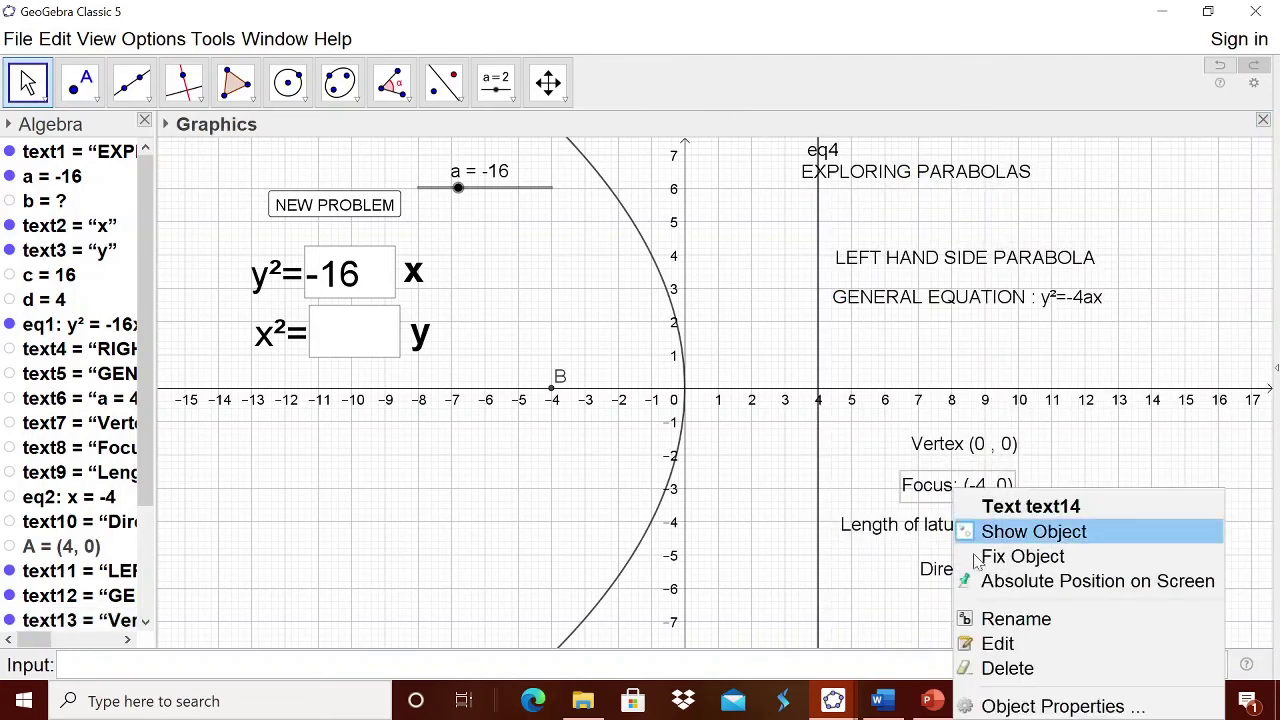
left_click(1022, 707)
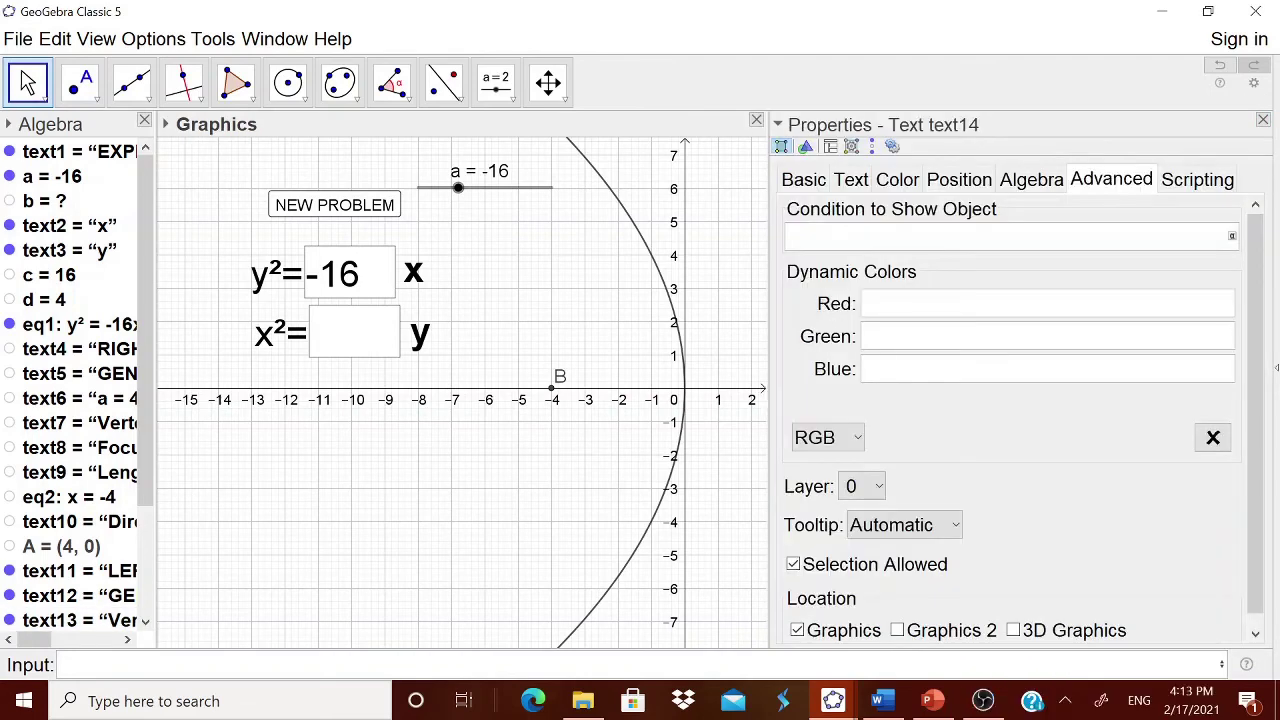
type("a<0")
key("Return")
left_click(1263, 121)
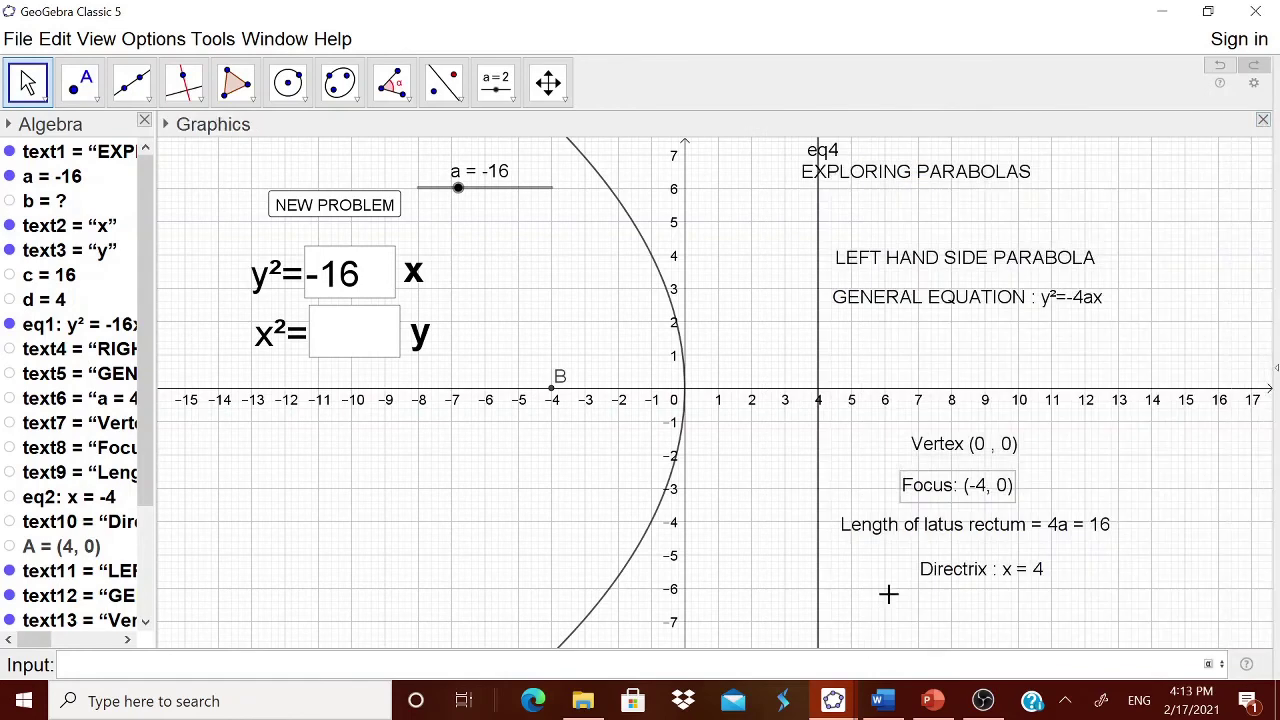
Set the left-hand parabola's "Length of latus rectum" text to show only when a<0
right_click(892, 526)
left_click(946, 705)
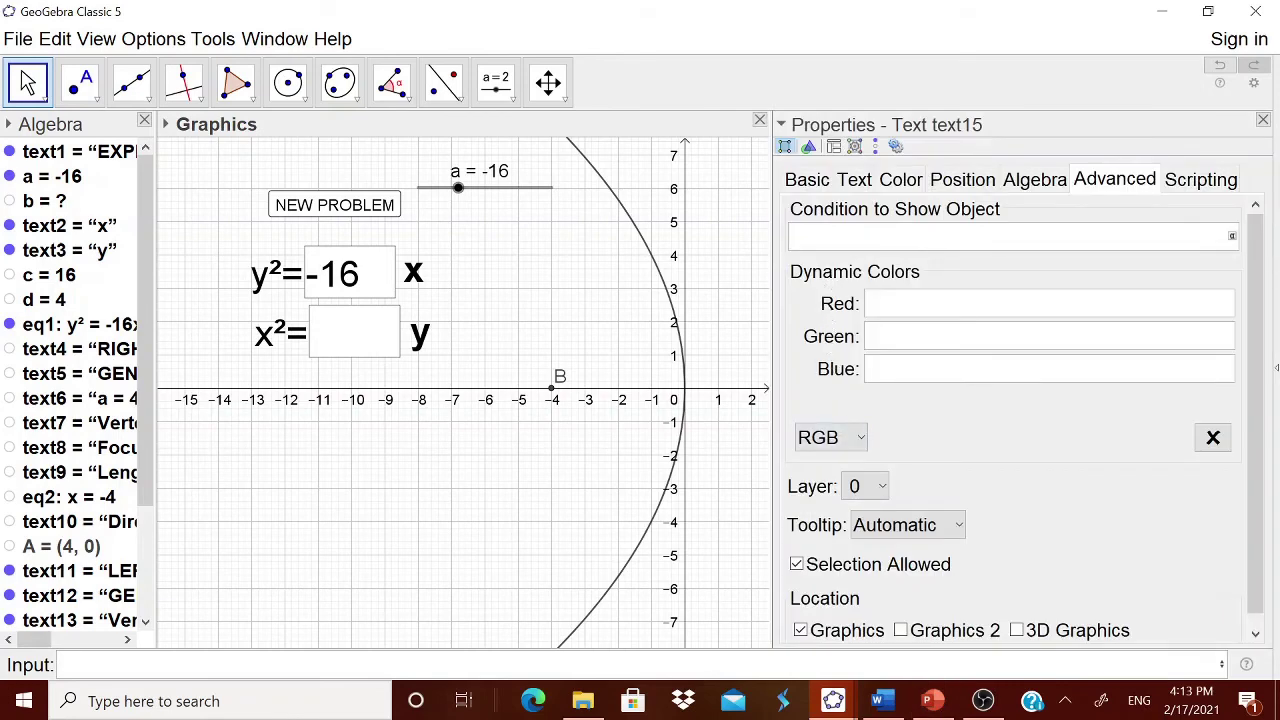
type("a<0")
key("Return")
left_click(1263, 120)
Set the left-hand parabola's "Directrix :" text to show only when a<0
right_click(998, 582)
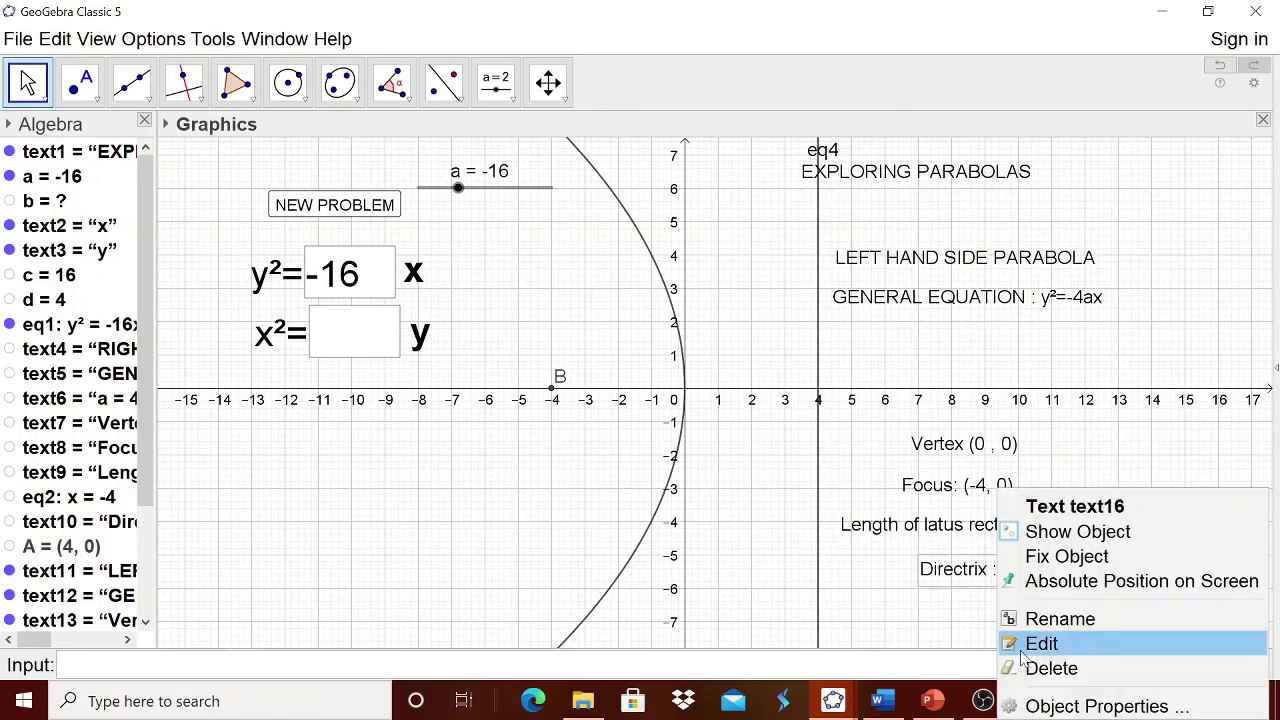
left_click(1030, 705)
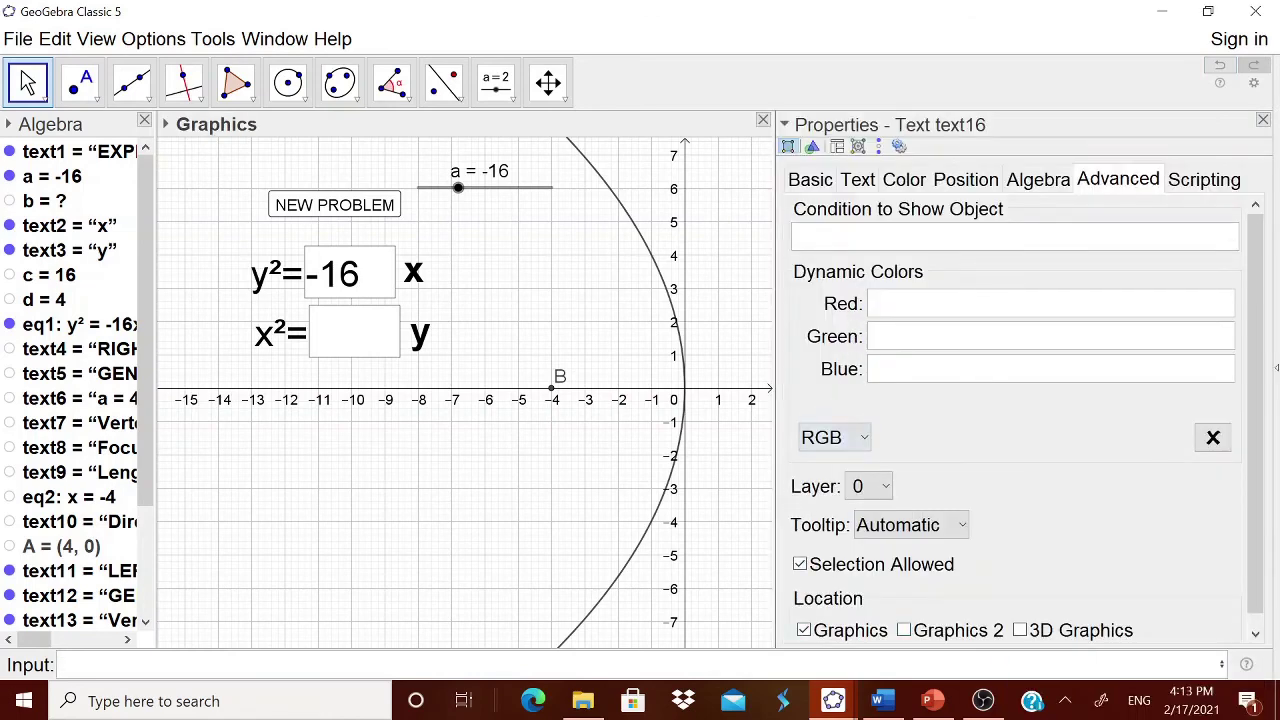
type("a<0")
key("Return")
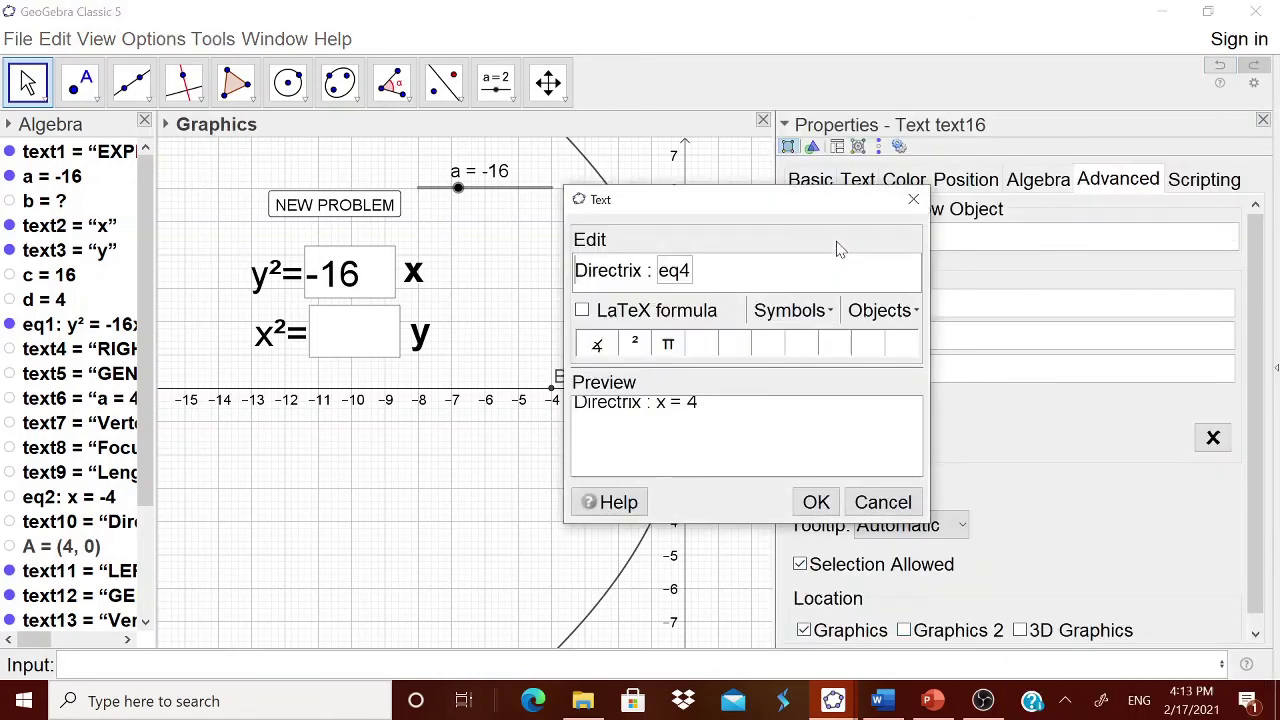
left_click(883, 502)
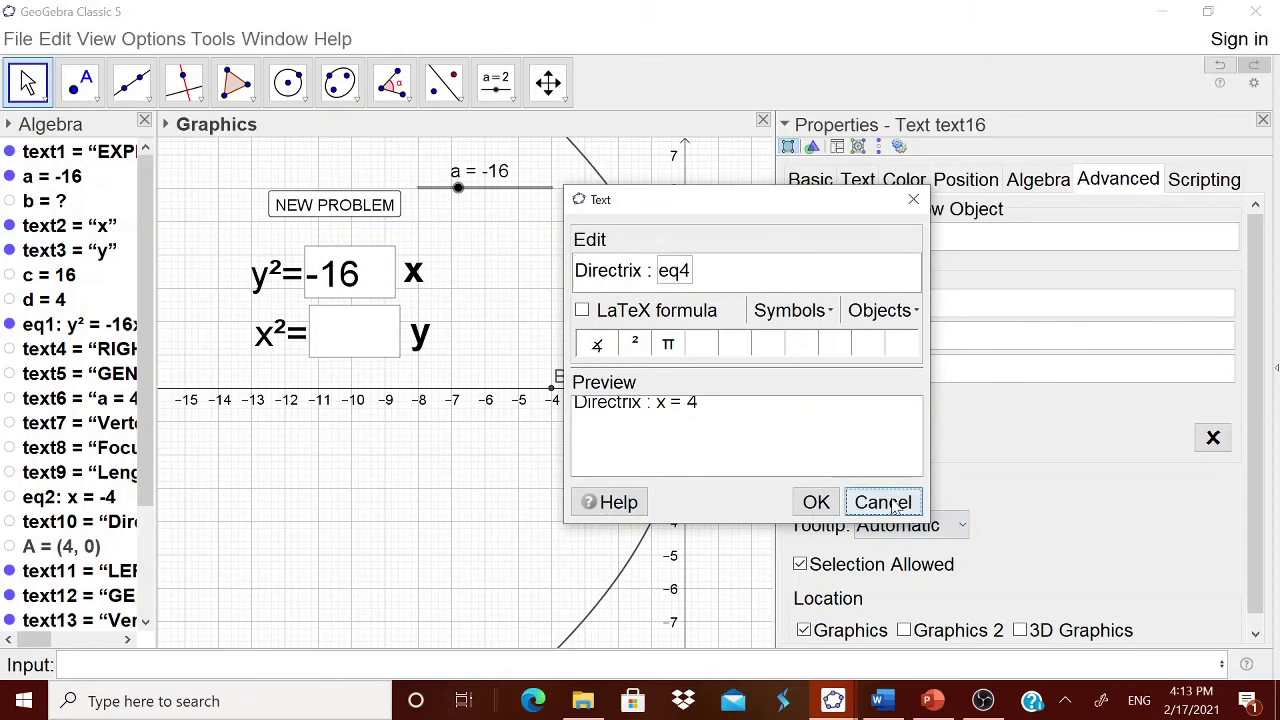
left_click(1263, 119)
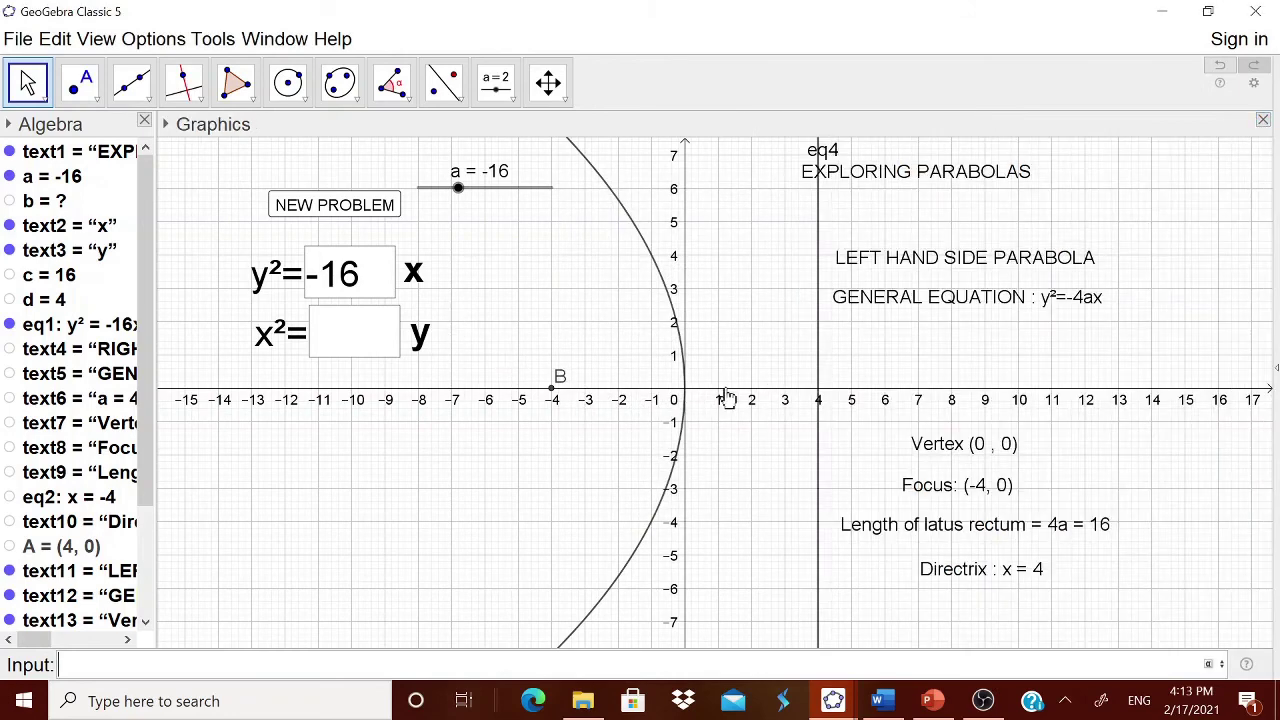
Set the directrix line eq4 to show only when a<0
right_click(820, 357)
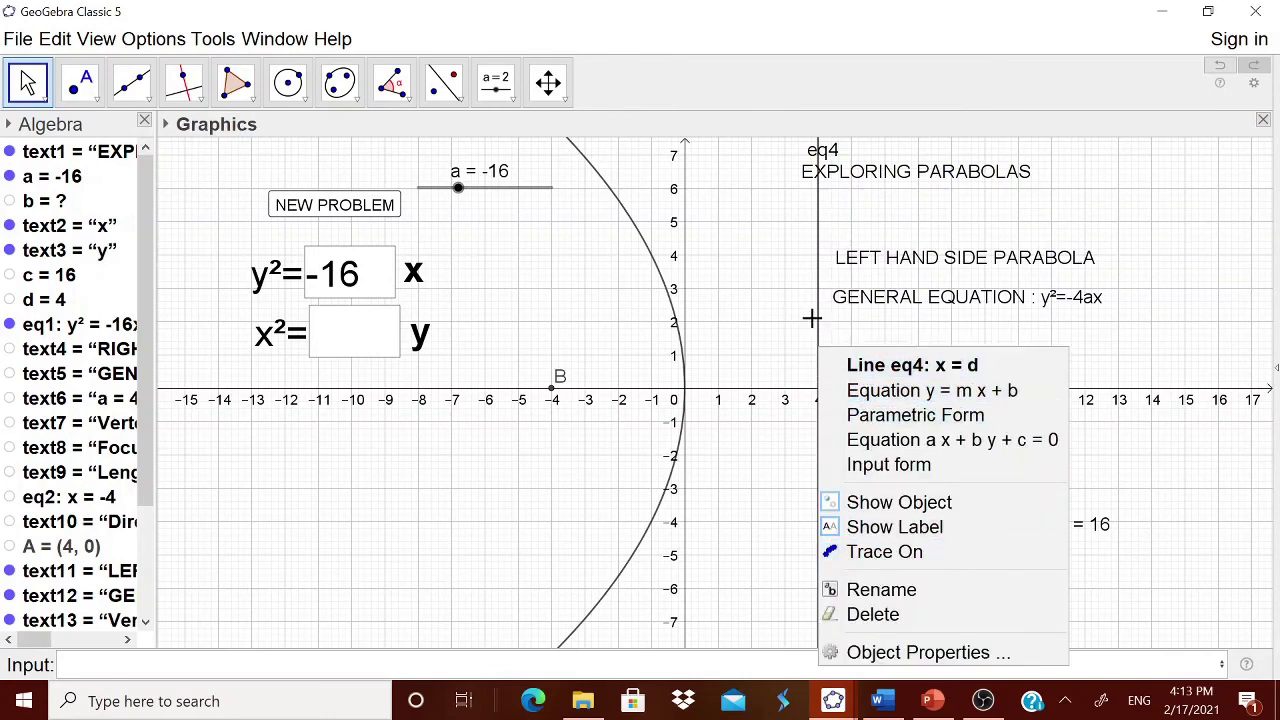
left_click(888, 655)
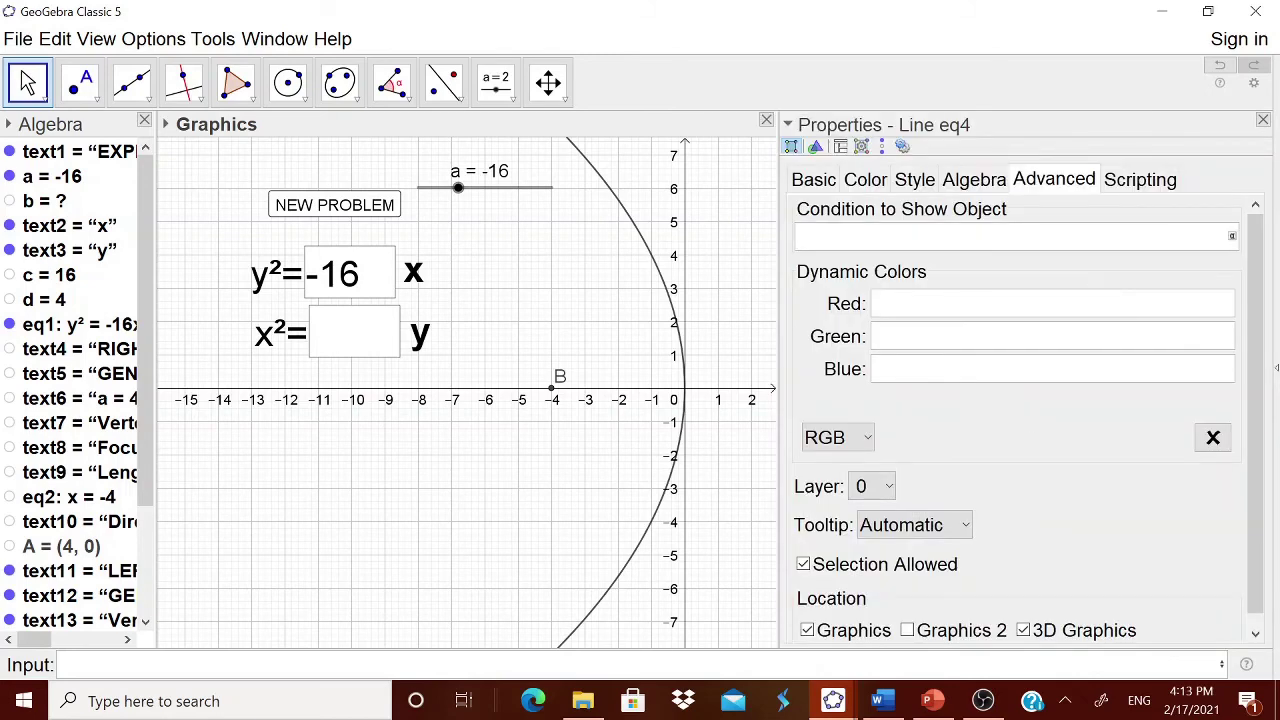
type("a<0")
key("Return")
left_click(1264, 121)
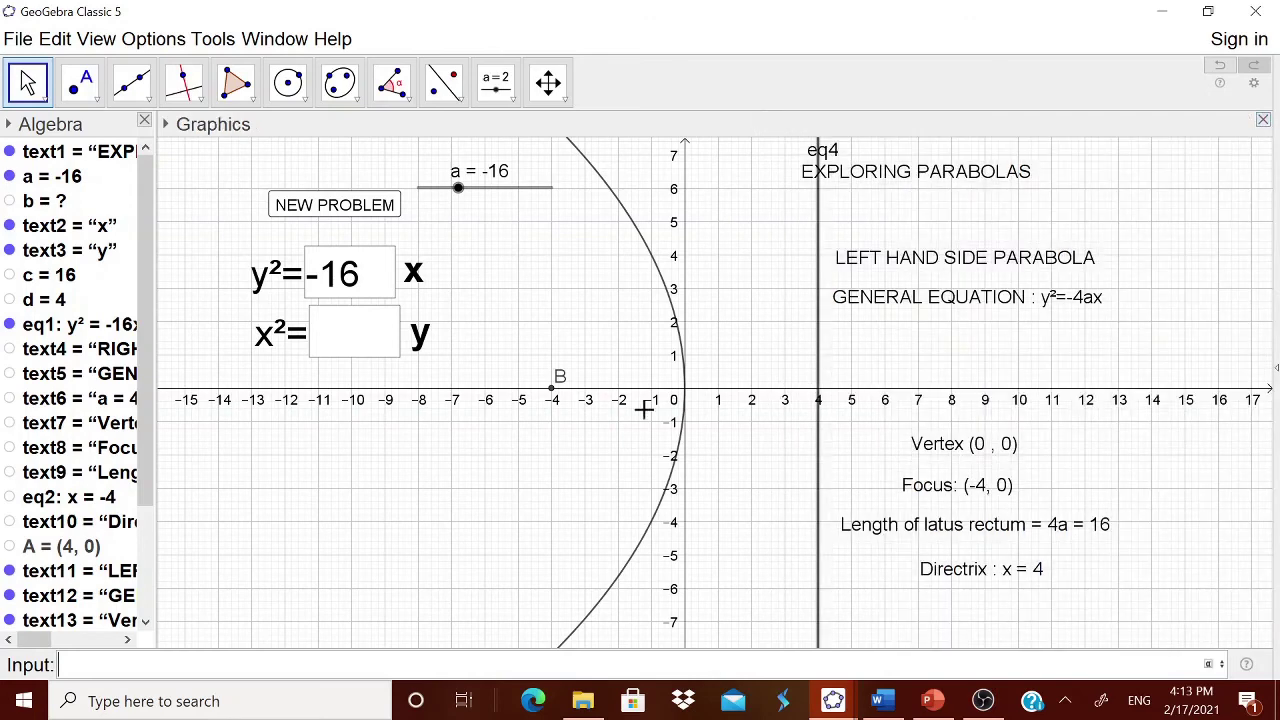
Set focus point B to show only when a<0
right_click(553, 396)
left_click(600, 611)
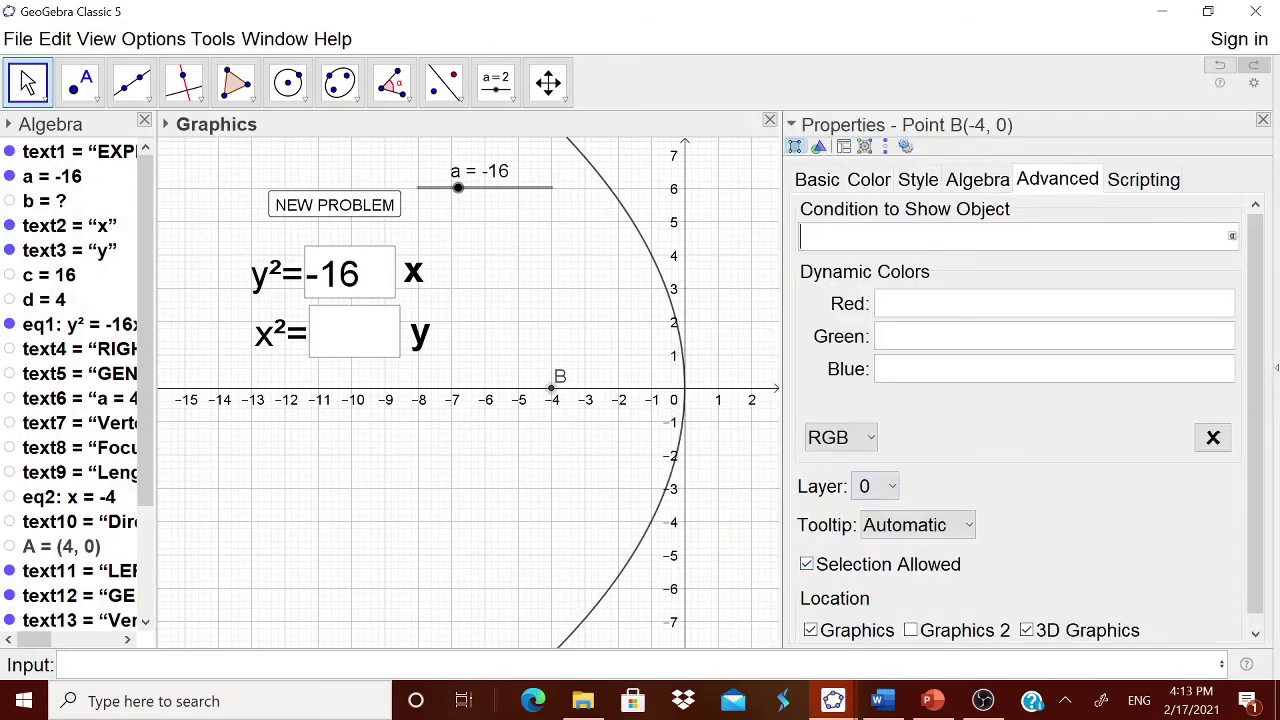
type("a<0")
key("Return")
left_click(1263, 119)
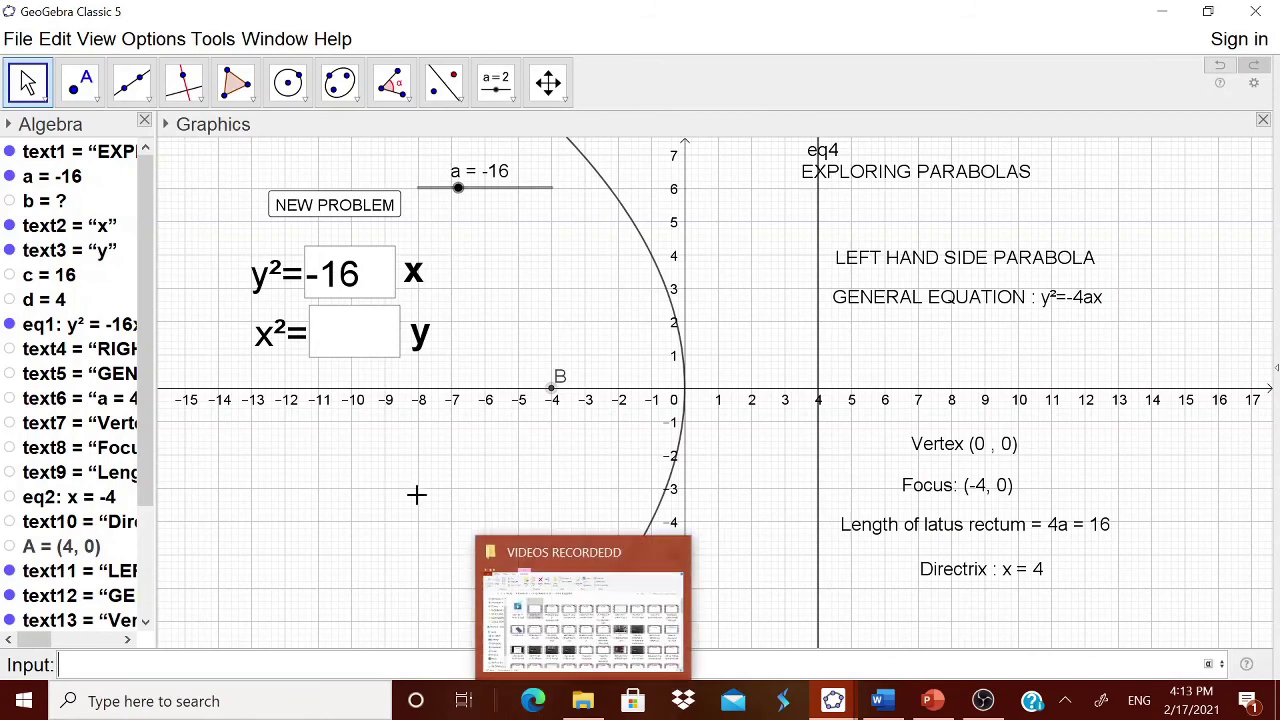
Set the coefficient of x in the y² equation to 20 to test the right-hand parabola's display
left_click(377, 295)
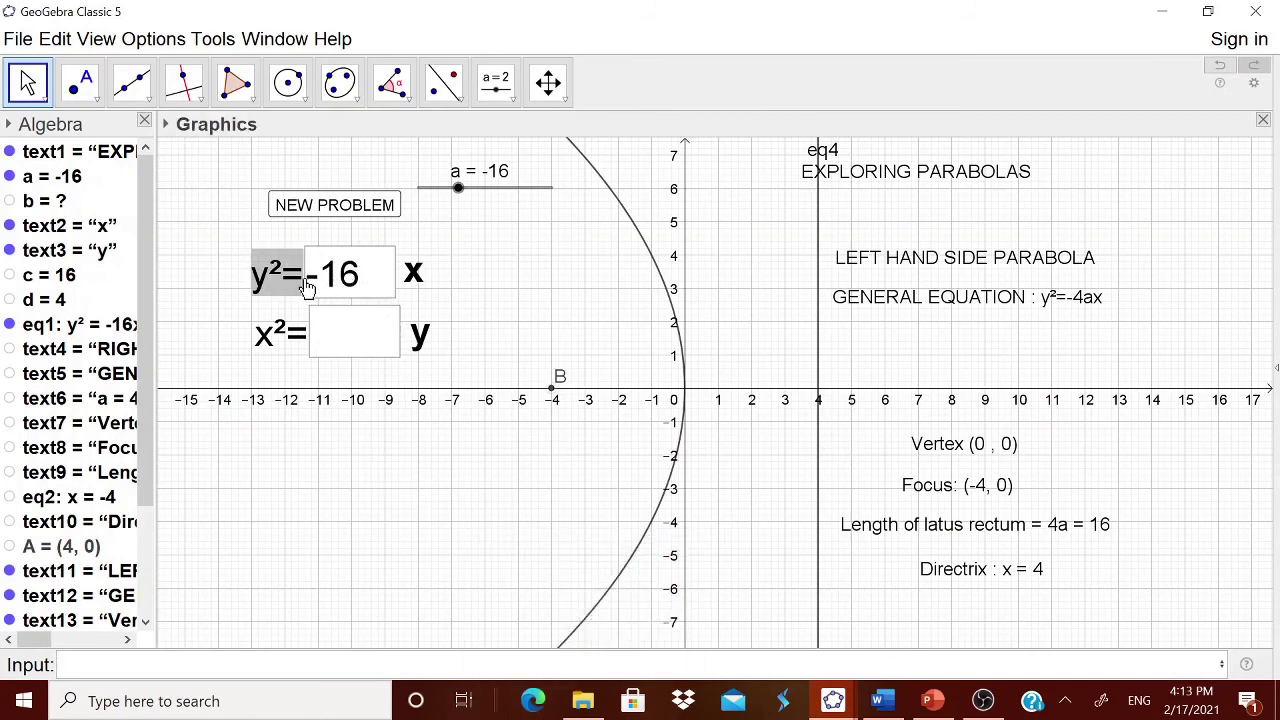
left_click(370, 281)
key("BackSpace")
key("BackSpace")
key("BackSpace")
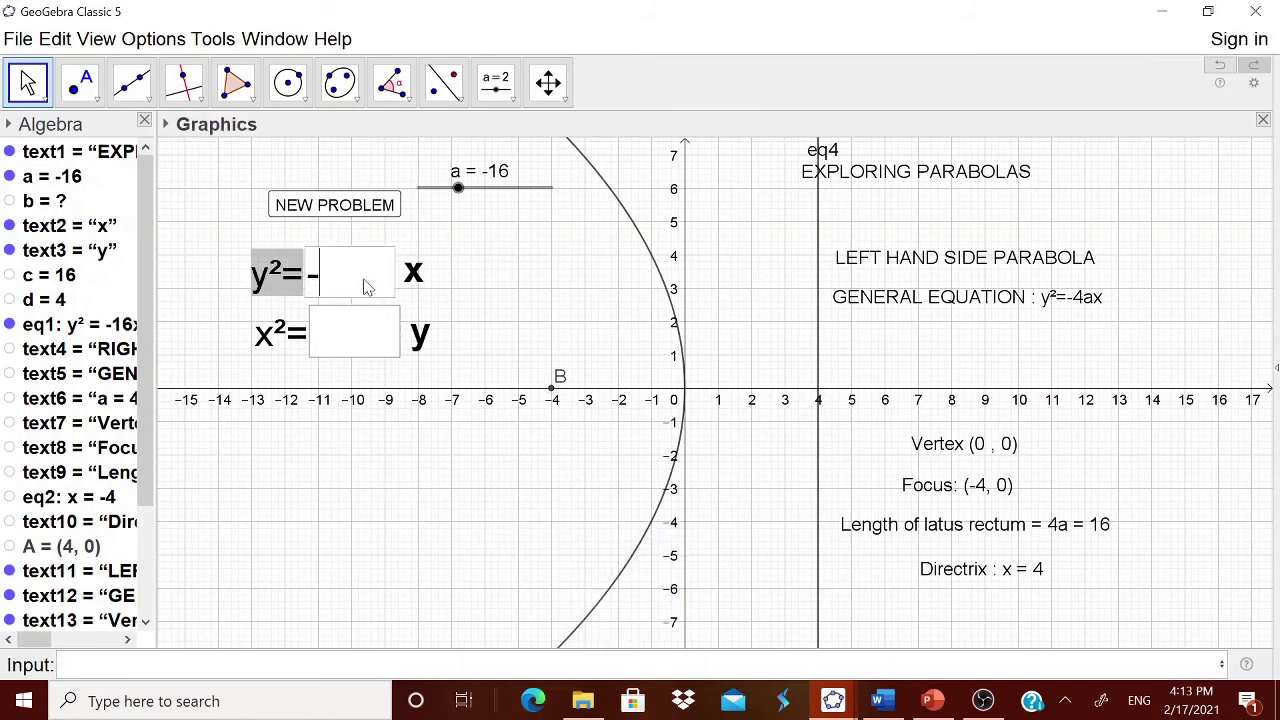
type("20")
key("Return")
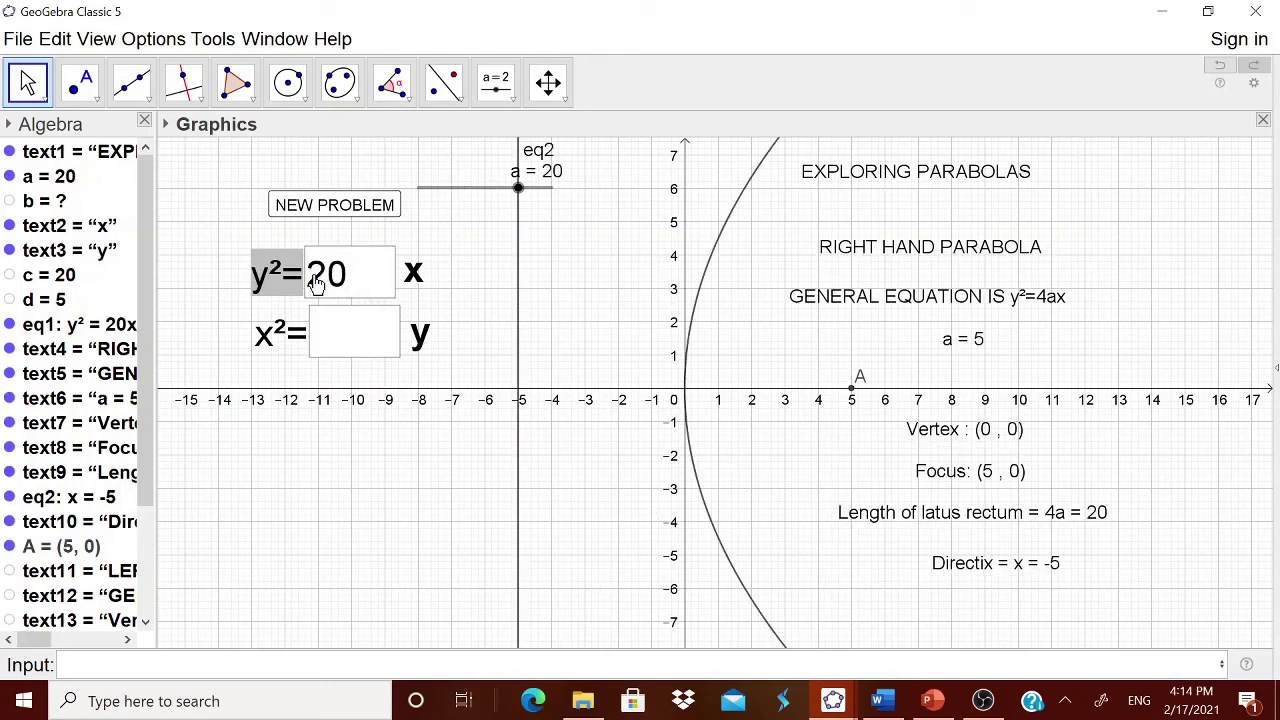
Set the coefficient of x in the y² equation to -20 to test the left-hand parabola's display
key("Left")
key("Left")
type("-")
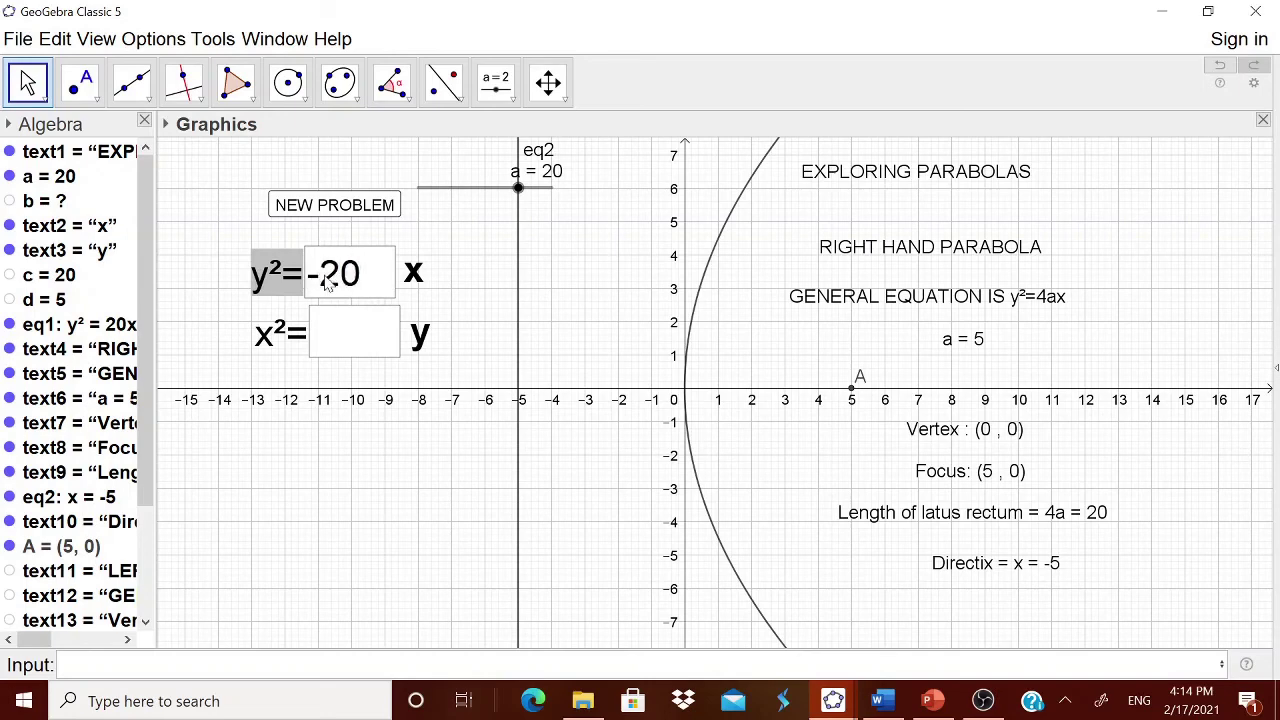
key("Return")
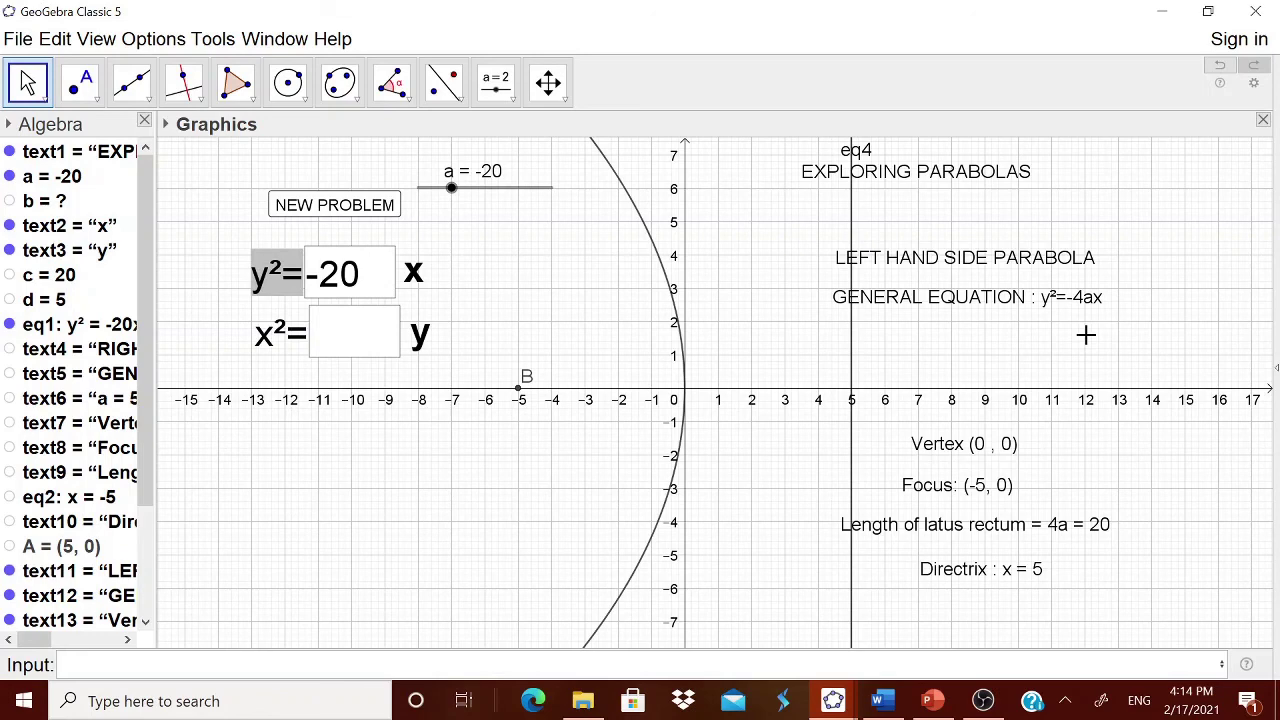
Reset the worksheet for a new problem and enter 16 as the coefficient of x in the y² equation
left_click(306, 208)
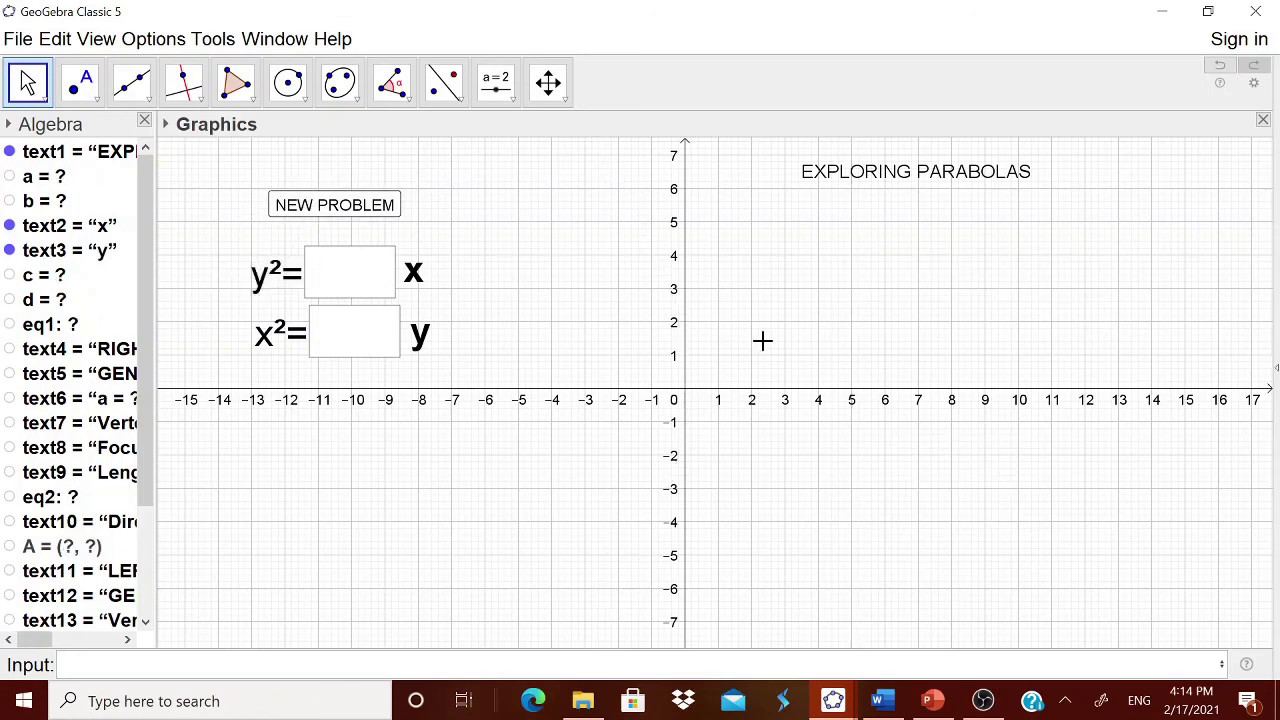
left_click(362, 279)
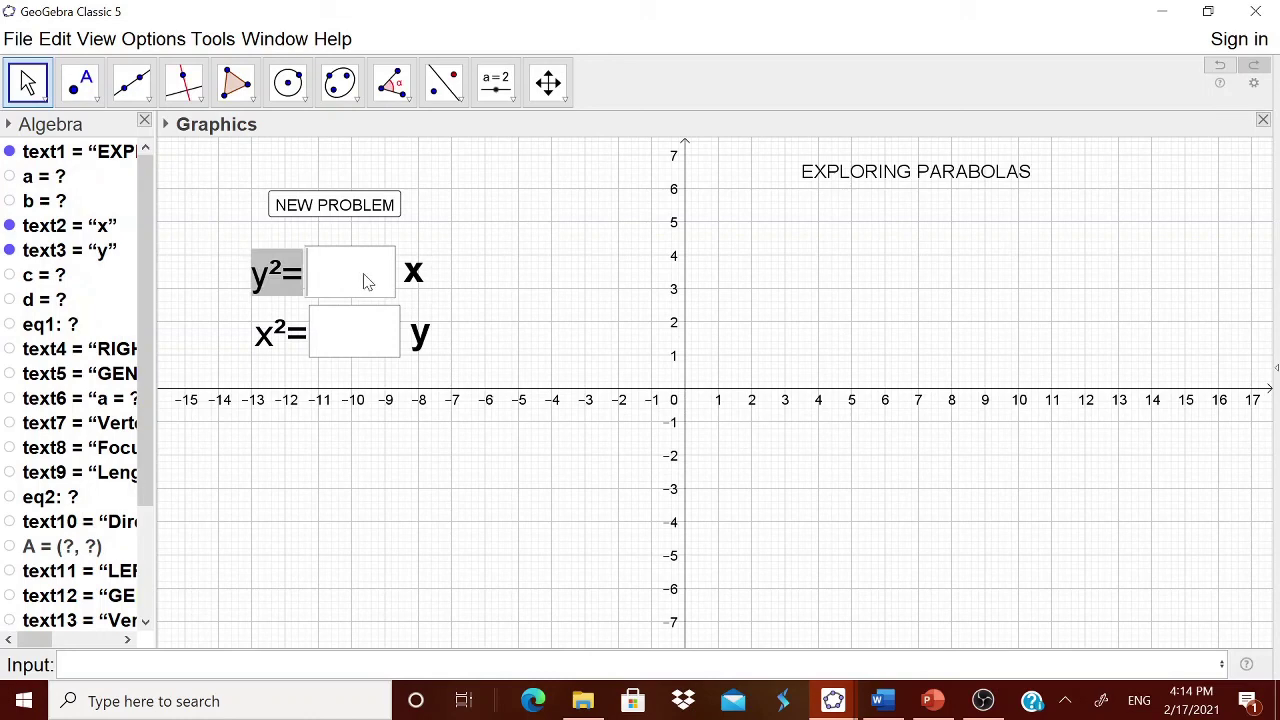
type("16")
key("Return")
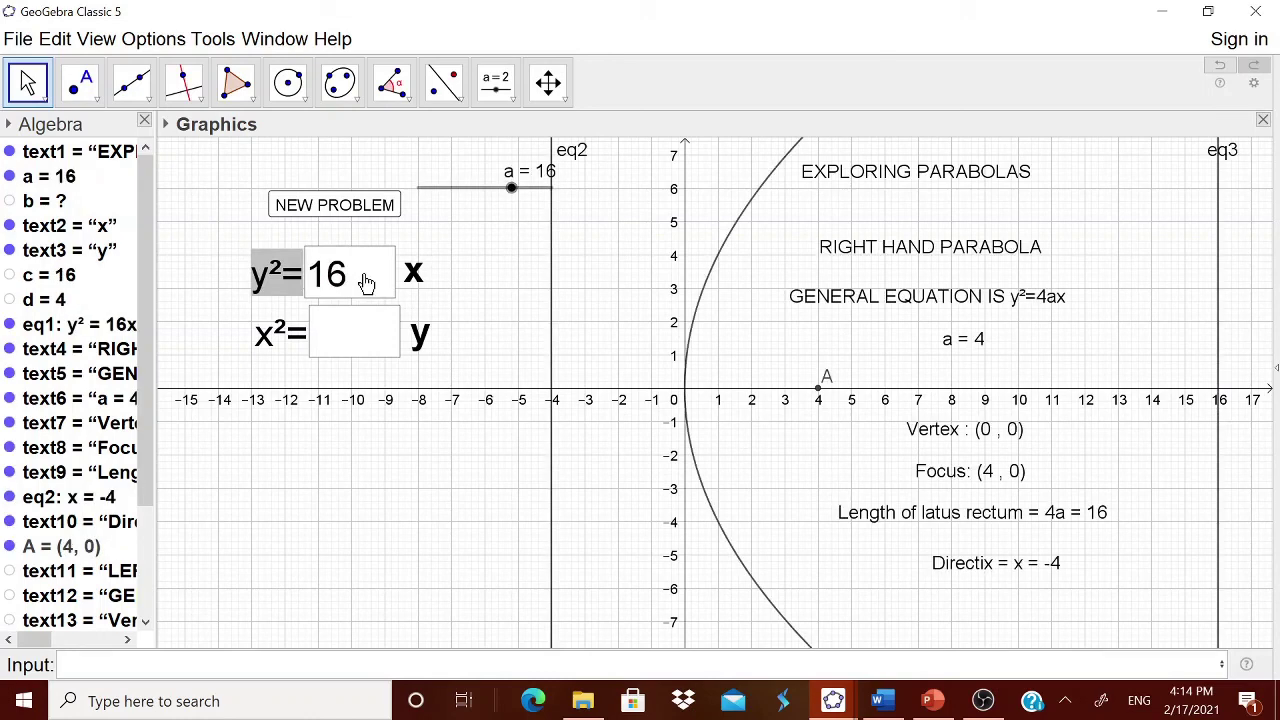
Reset the worksheet and test the x² equation with 10 and 20 as the coefficient of y
left_click(337, 207)
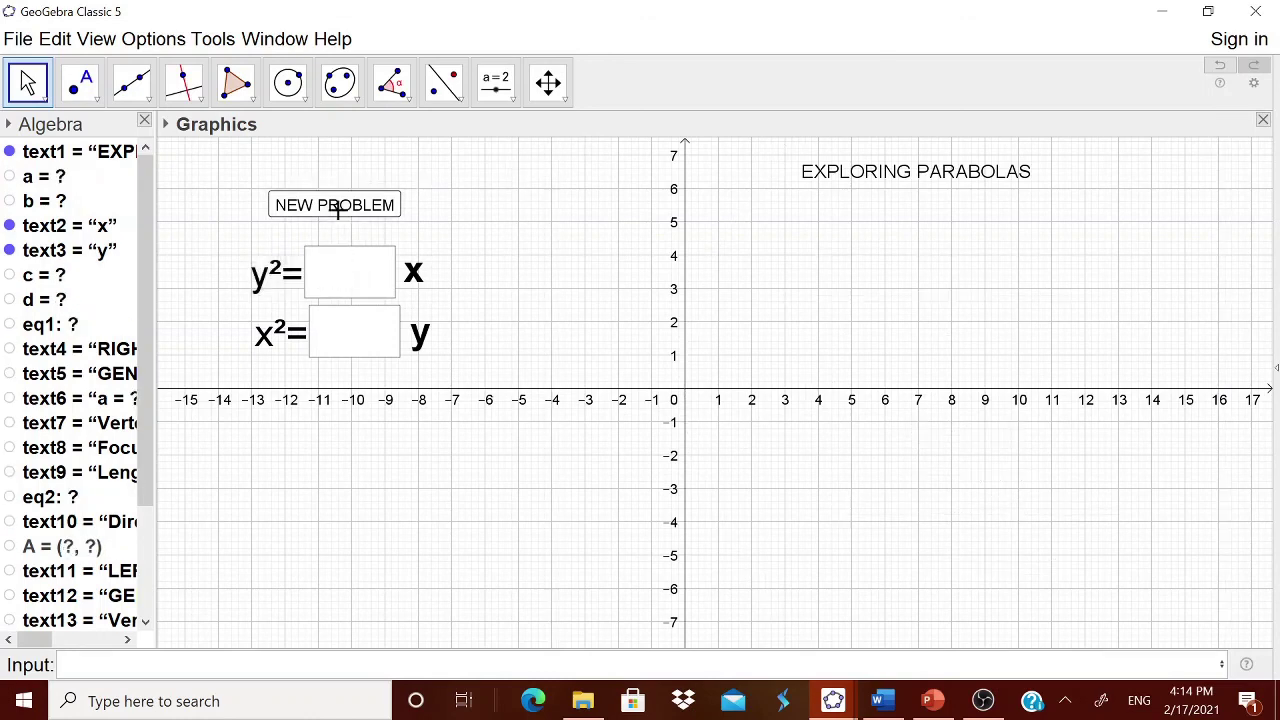
left_click(351, 343)
type("10")
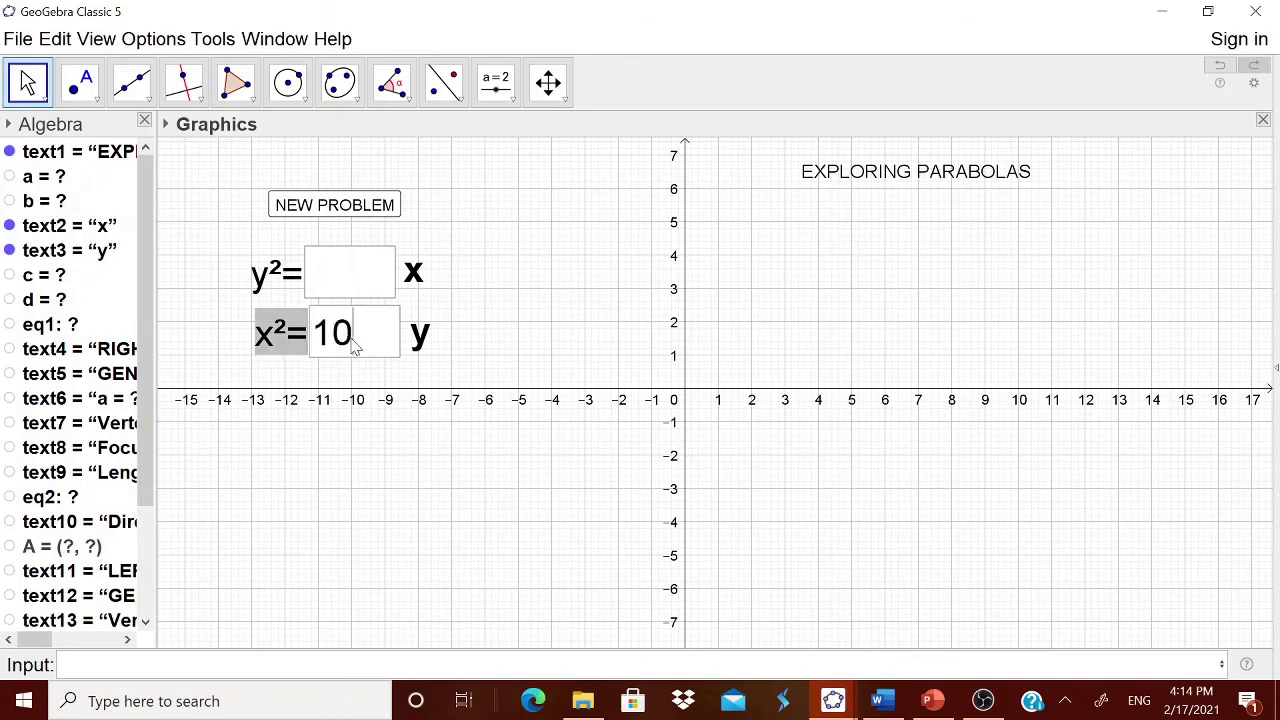
key("Return")
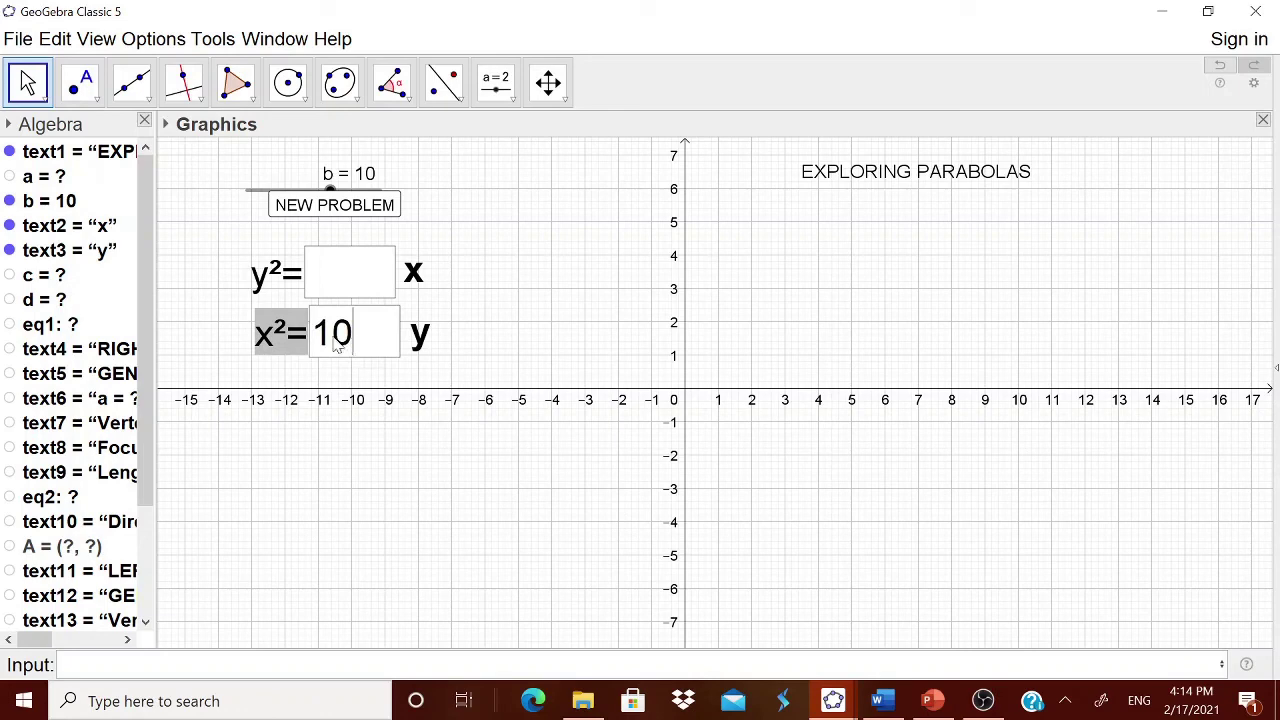
left_click_drag(352, 345, 299, 343)
type("20")
key("Return")
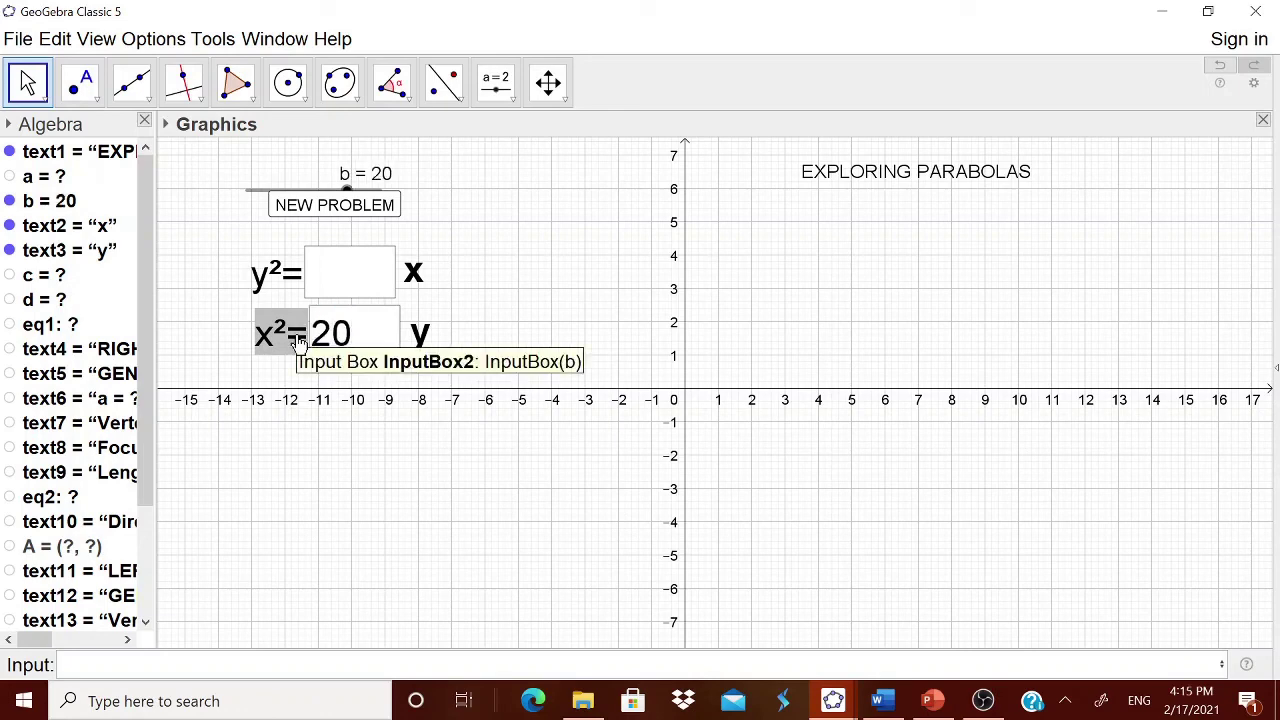
Clear the coefficient of y in the x² equation and set the coefficient of x in the y² equation to -20
left_click(347, 357)
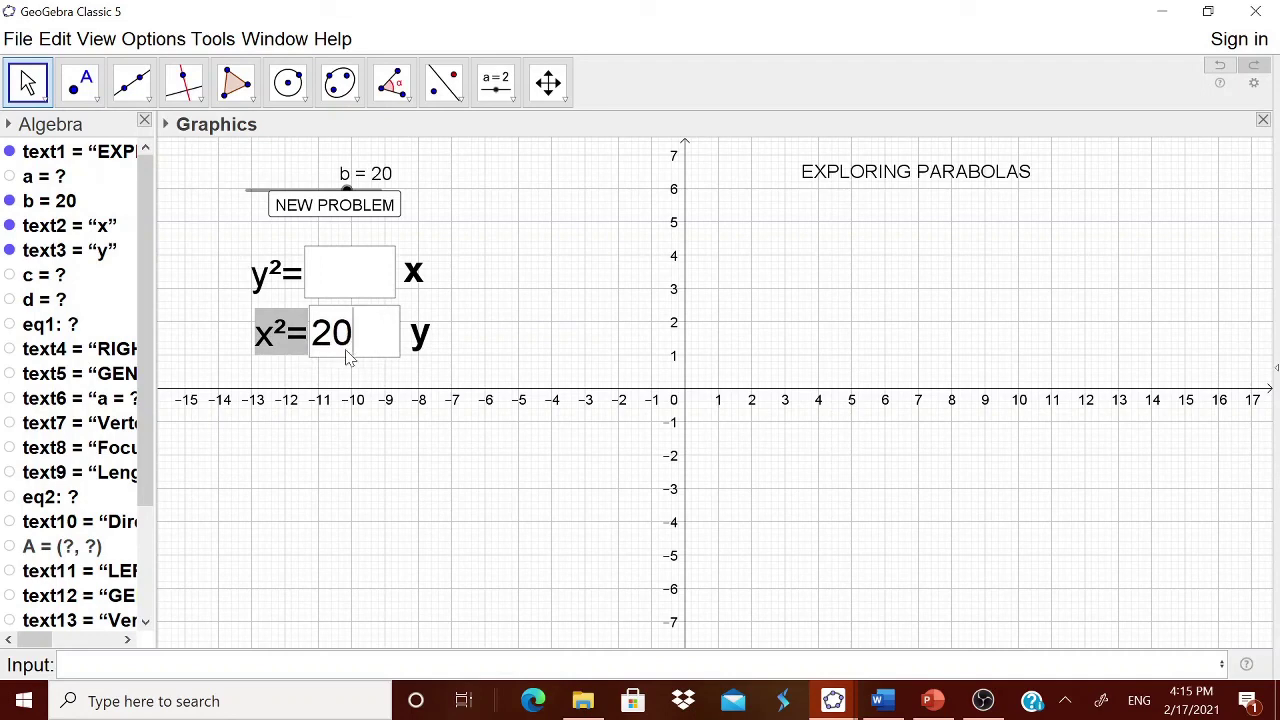
key("BackSpace")
key("BackSpace")
left_click(348, 290)
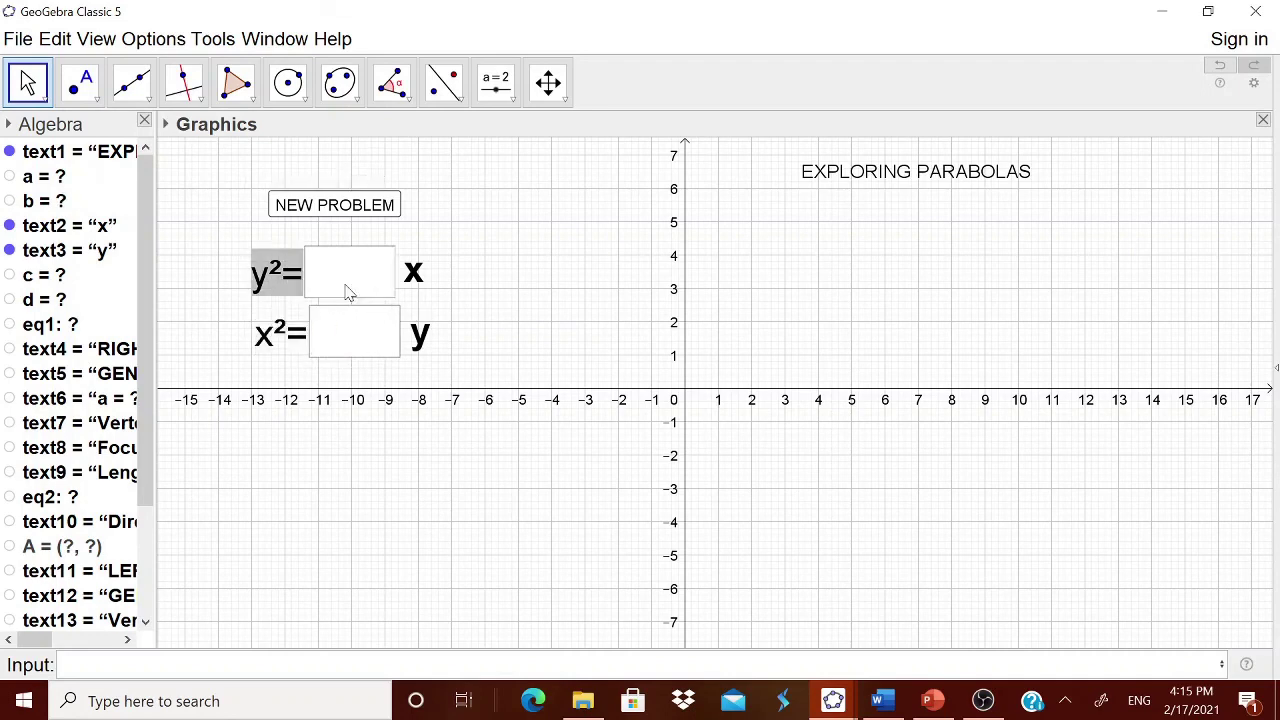
type("-20")
key("Return")
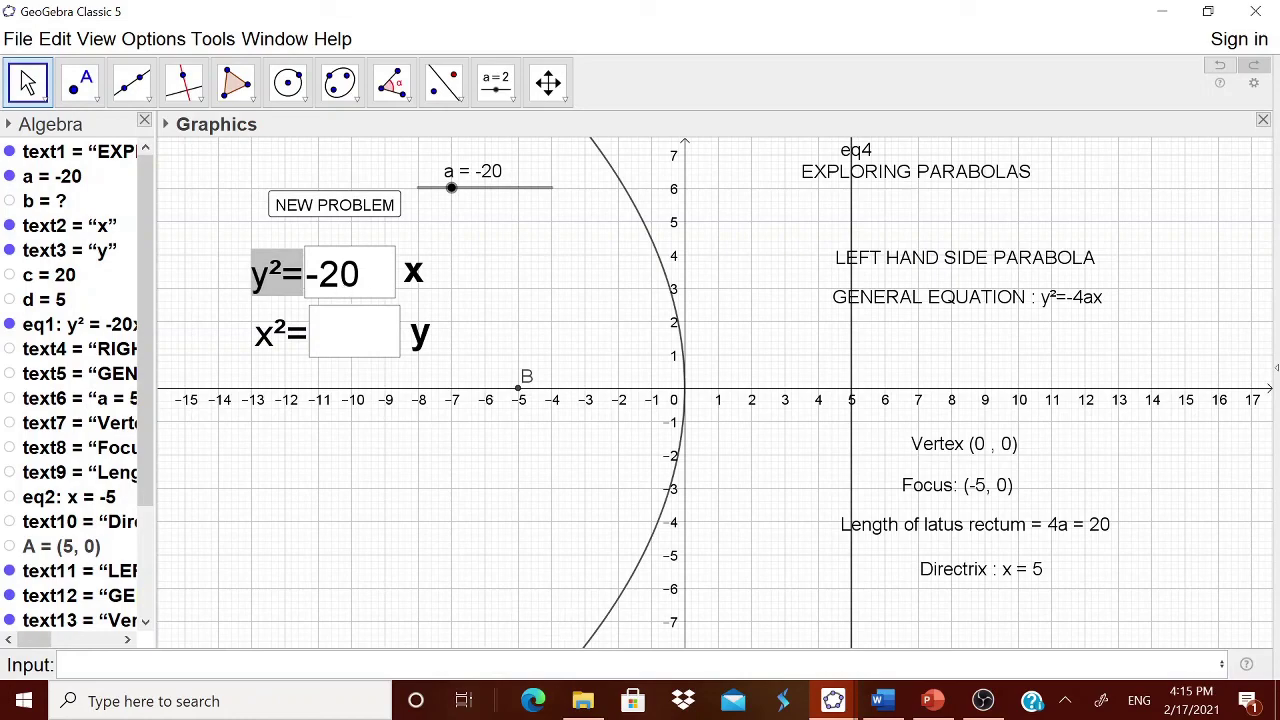
Switch to the finished EXPLORING PARABOLAS.ggb window, reset its problem and enter -20 as the coefficient of y to view the downward parabola
mouse_move(833, 700)
left_click(885, 670)
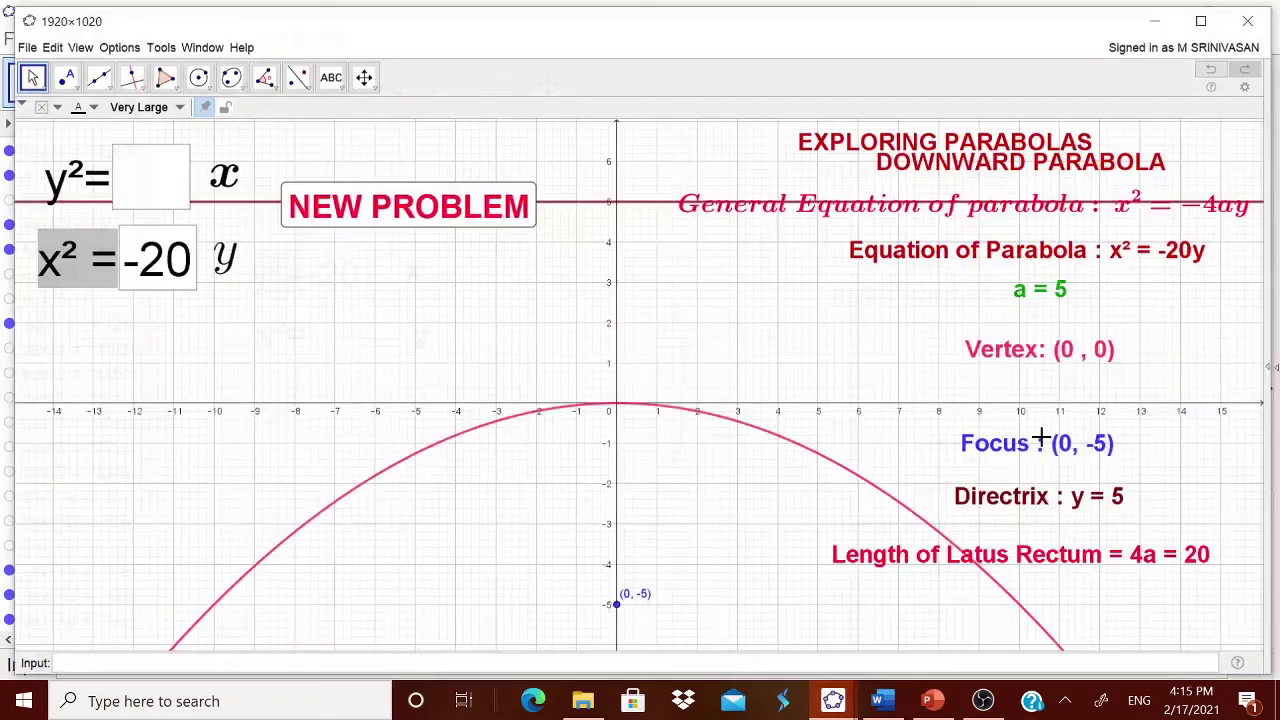
left_click(466, 206)
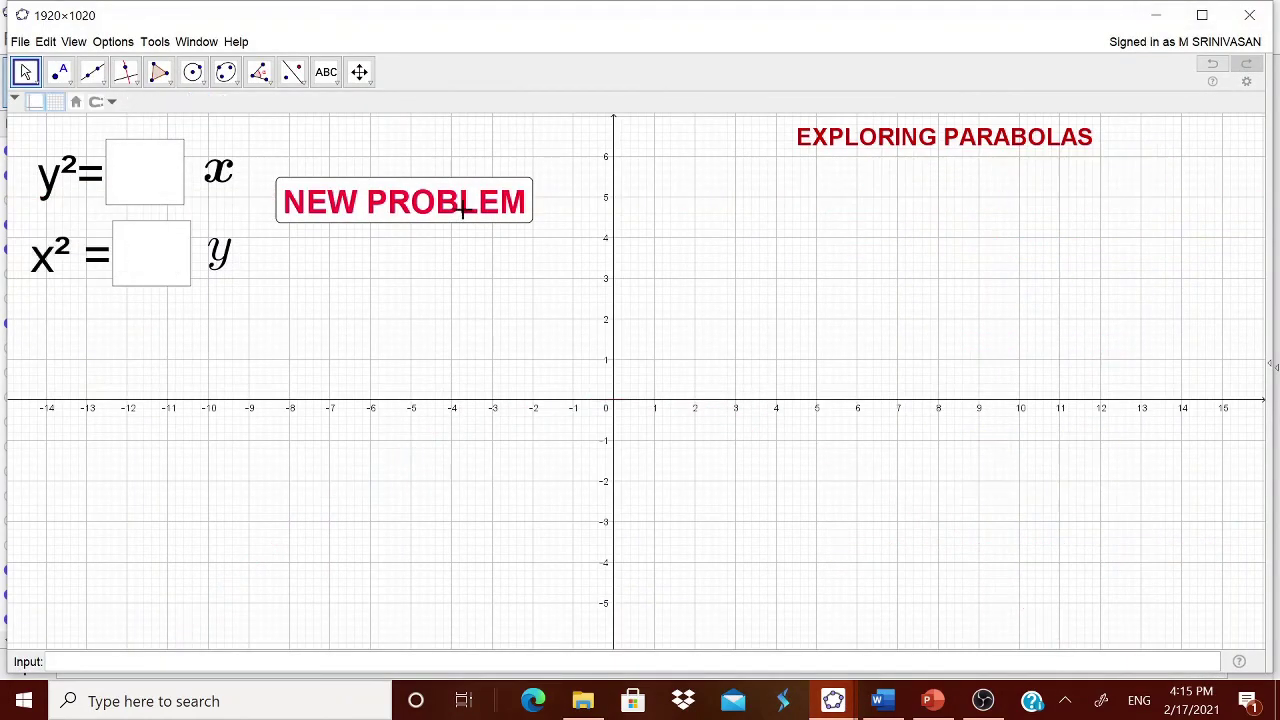
left_click(160, 270)
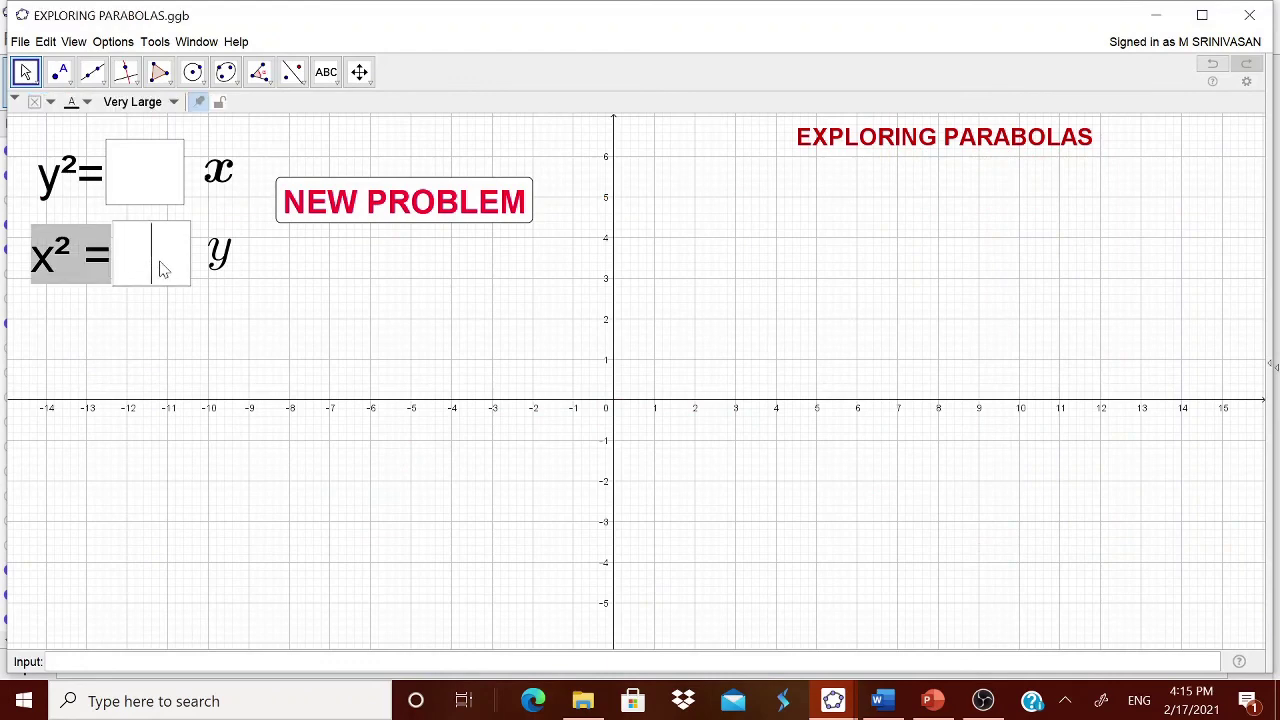
type("-20")
key("Return")
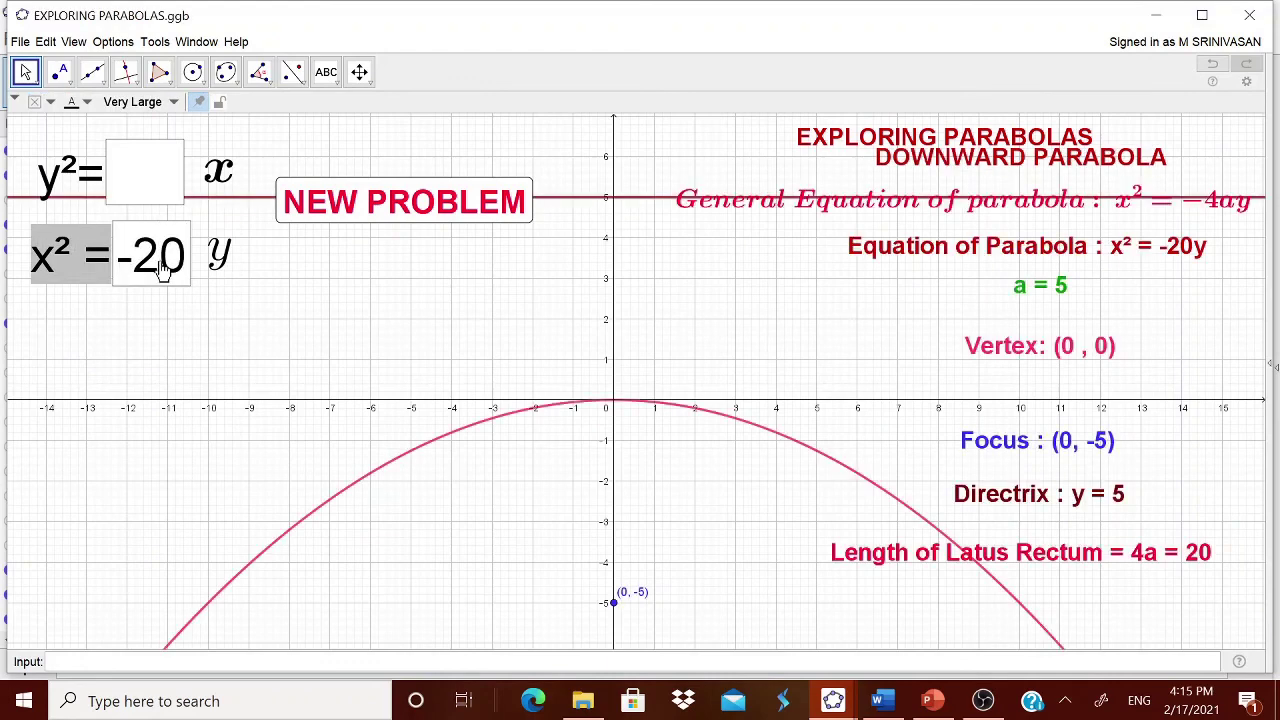